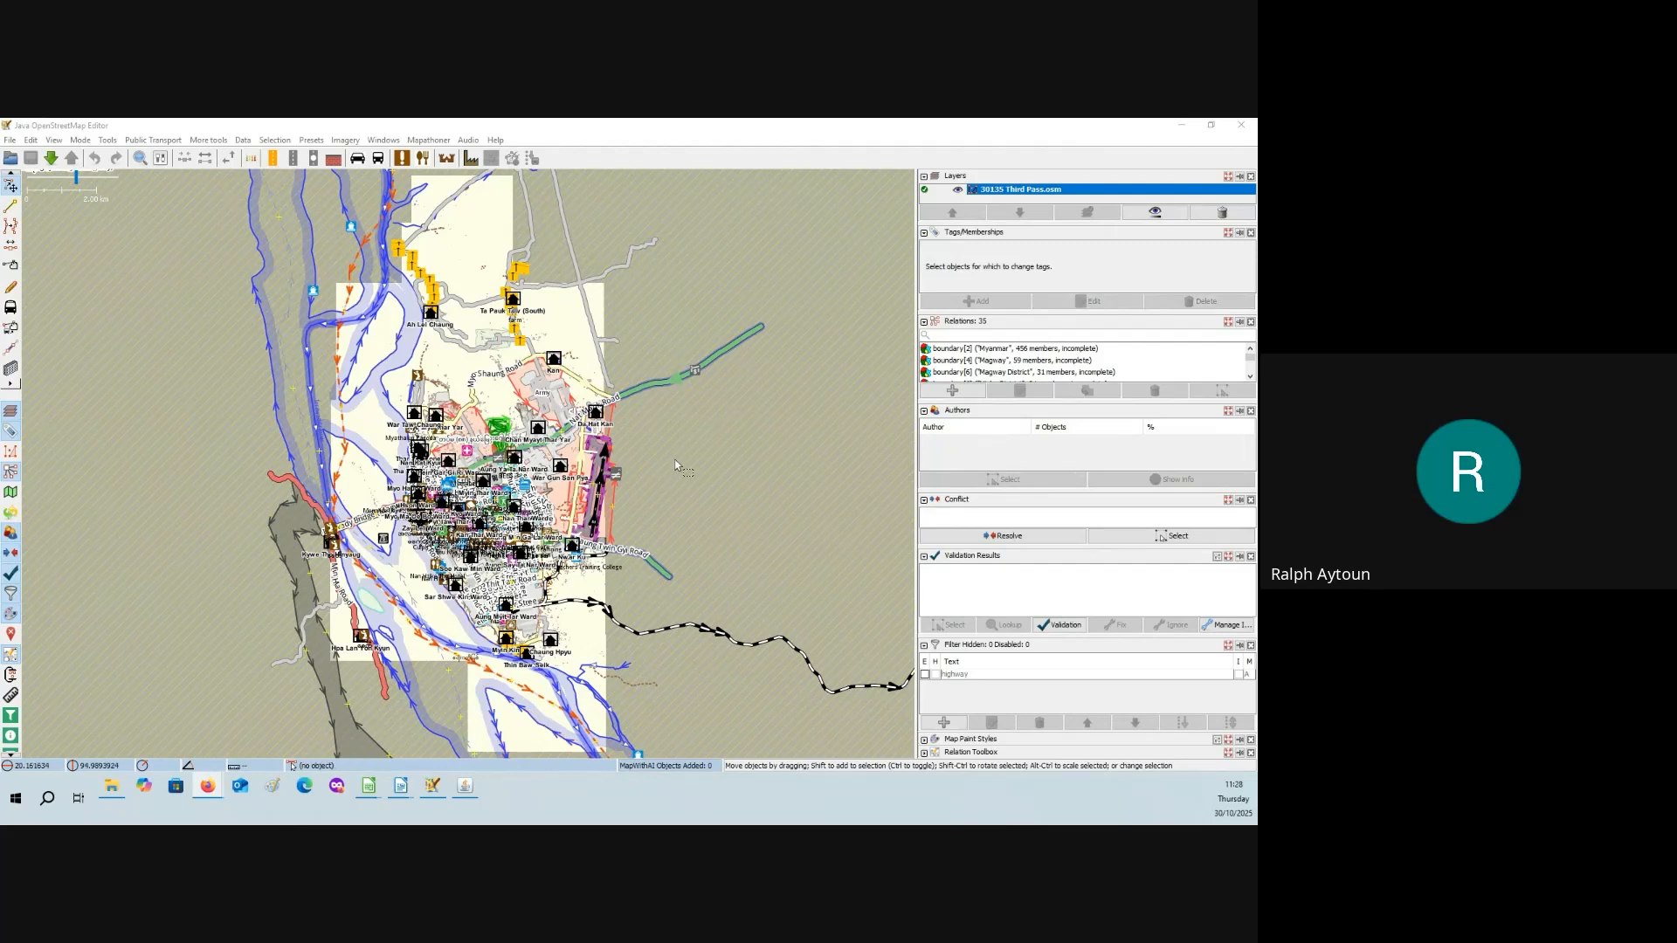
left_click(611, 471)
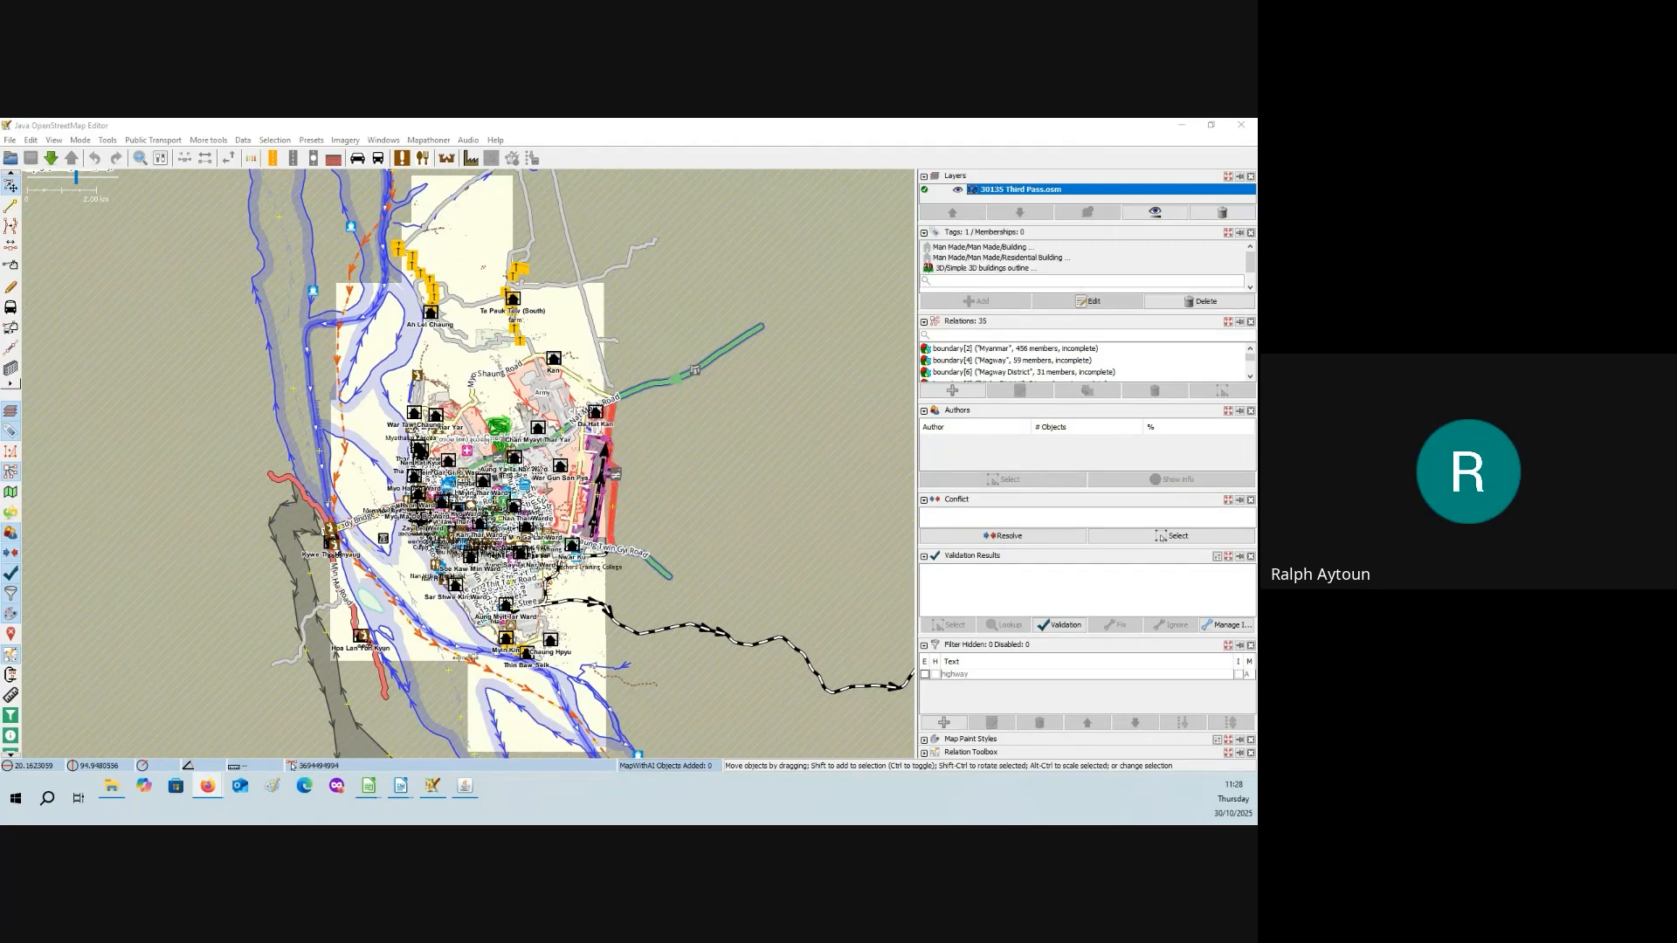
left_click(543, 467)
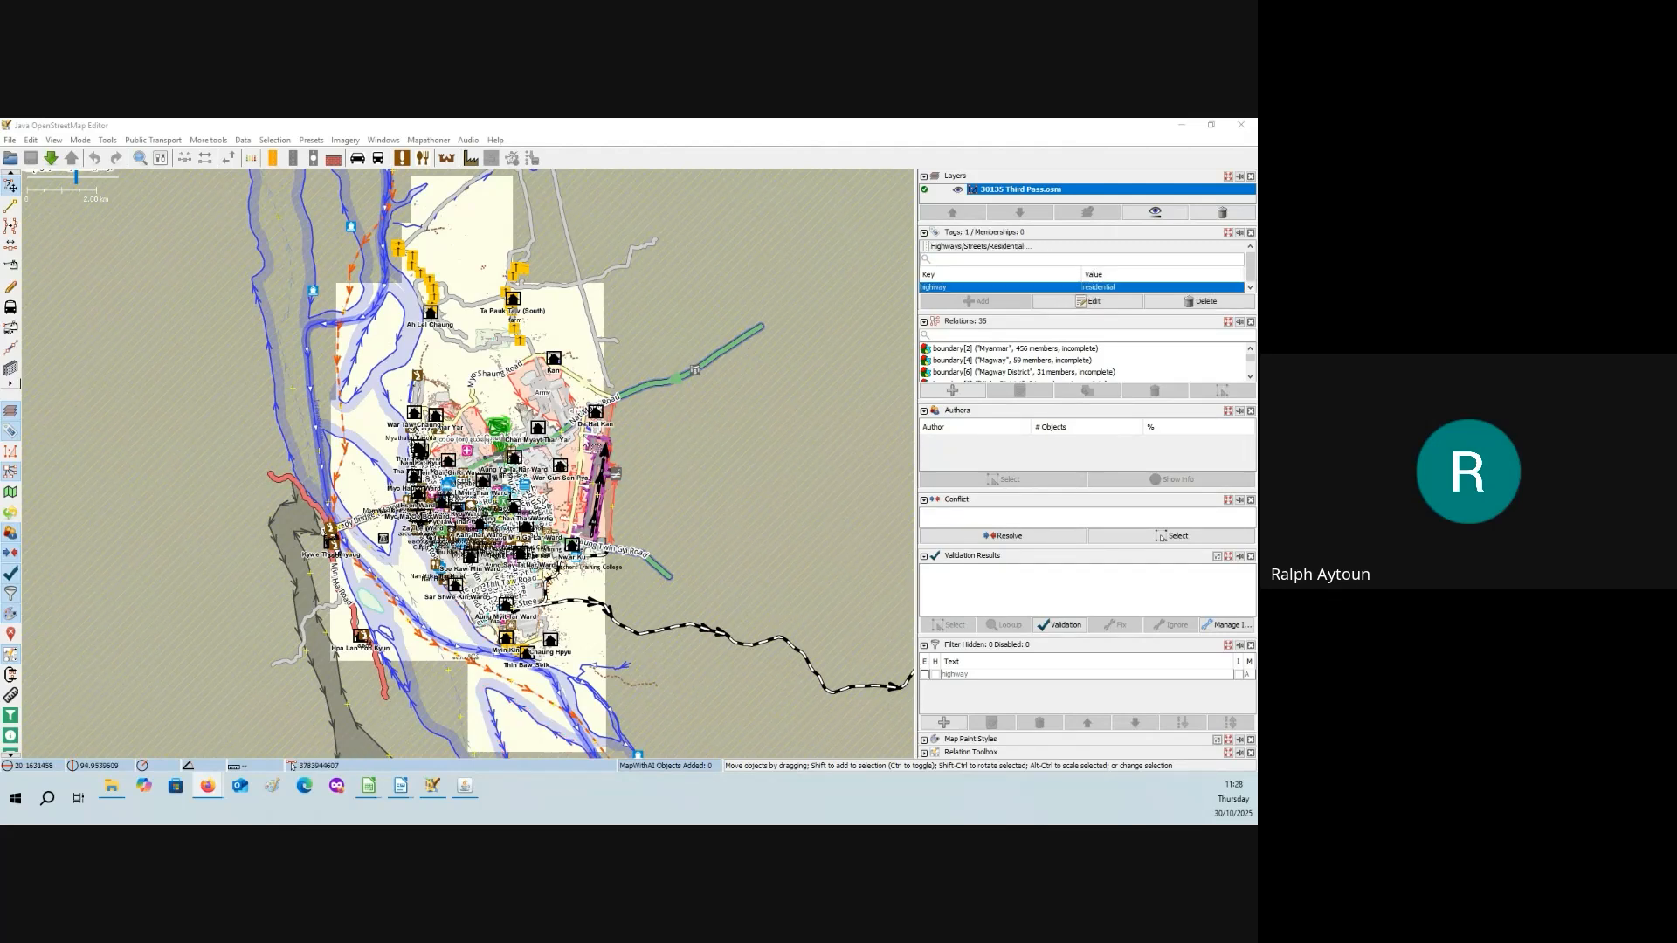
left_click(531, 427)
left_click(559, 306)
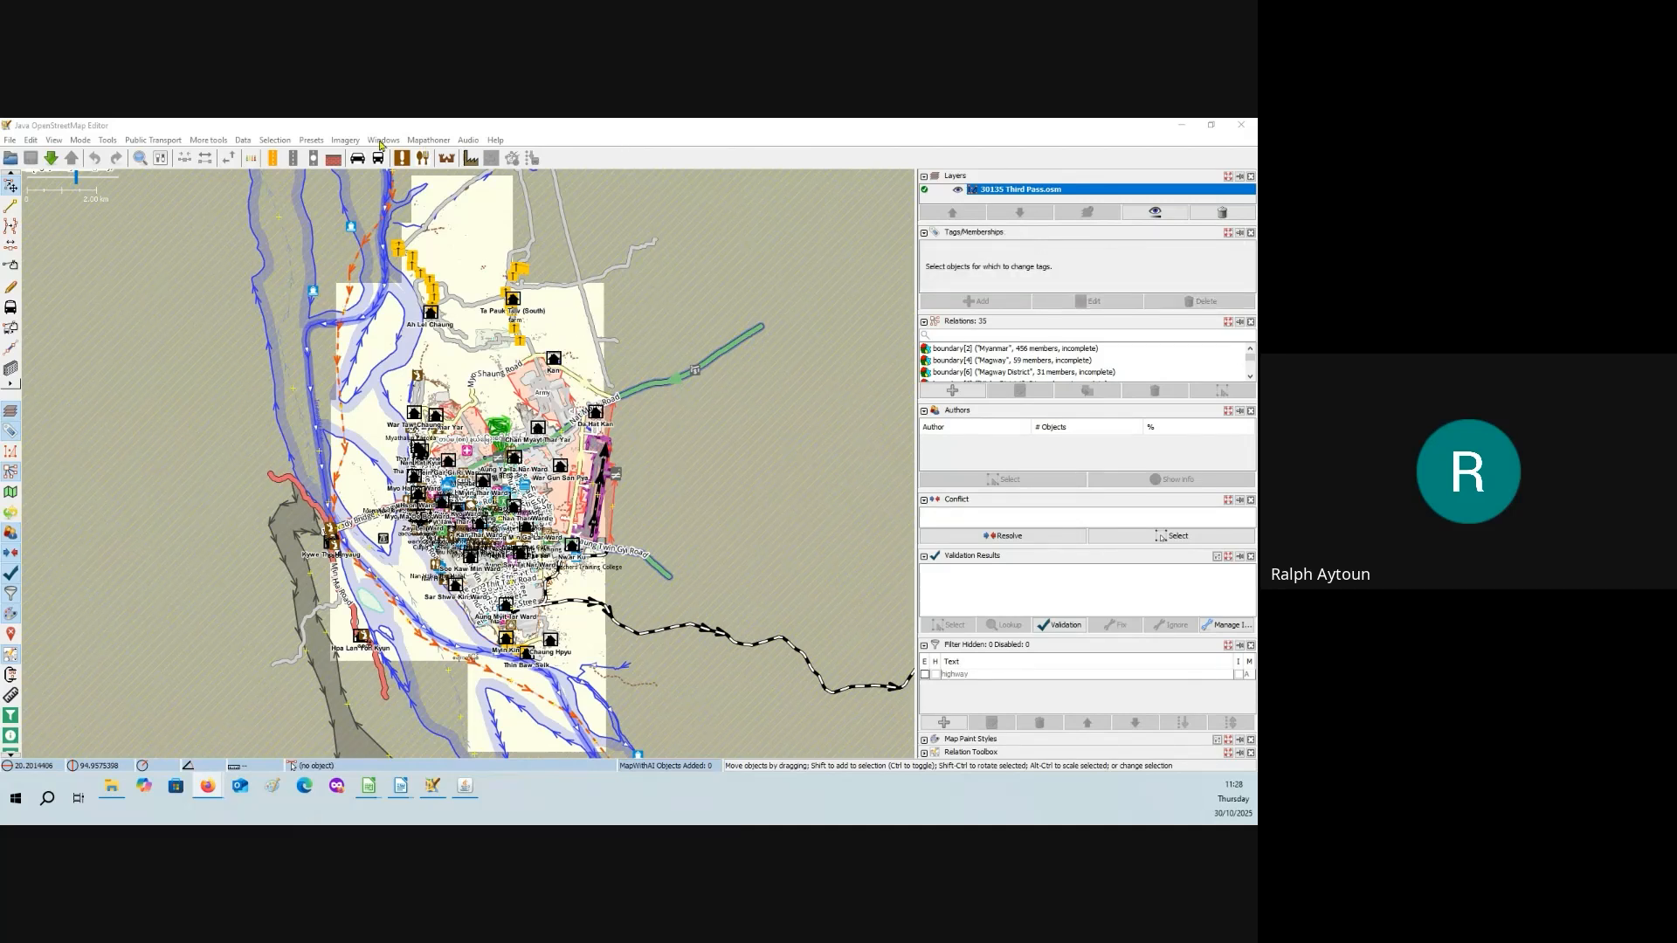
- Add Esri World Imagery as the background layer beneath the OSM data
left_click(346, 141)
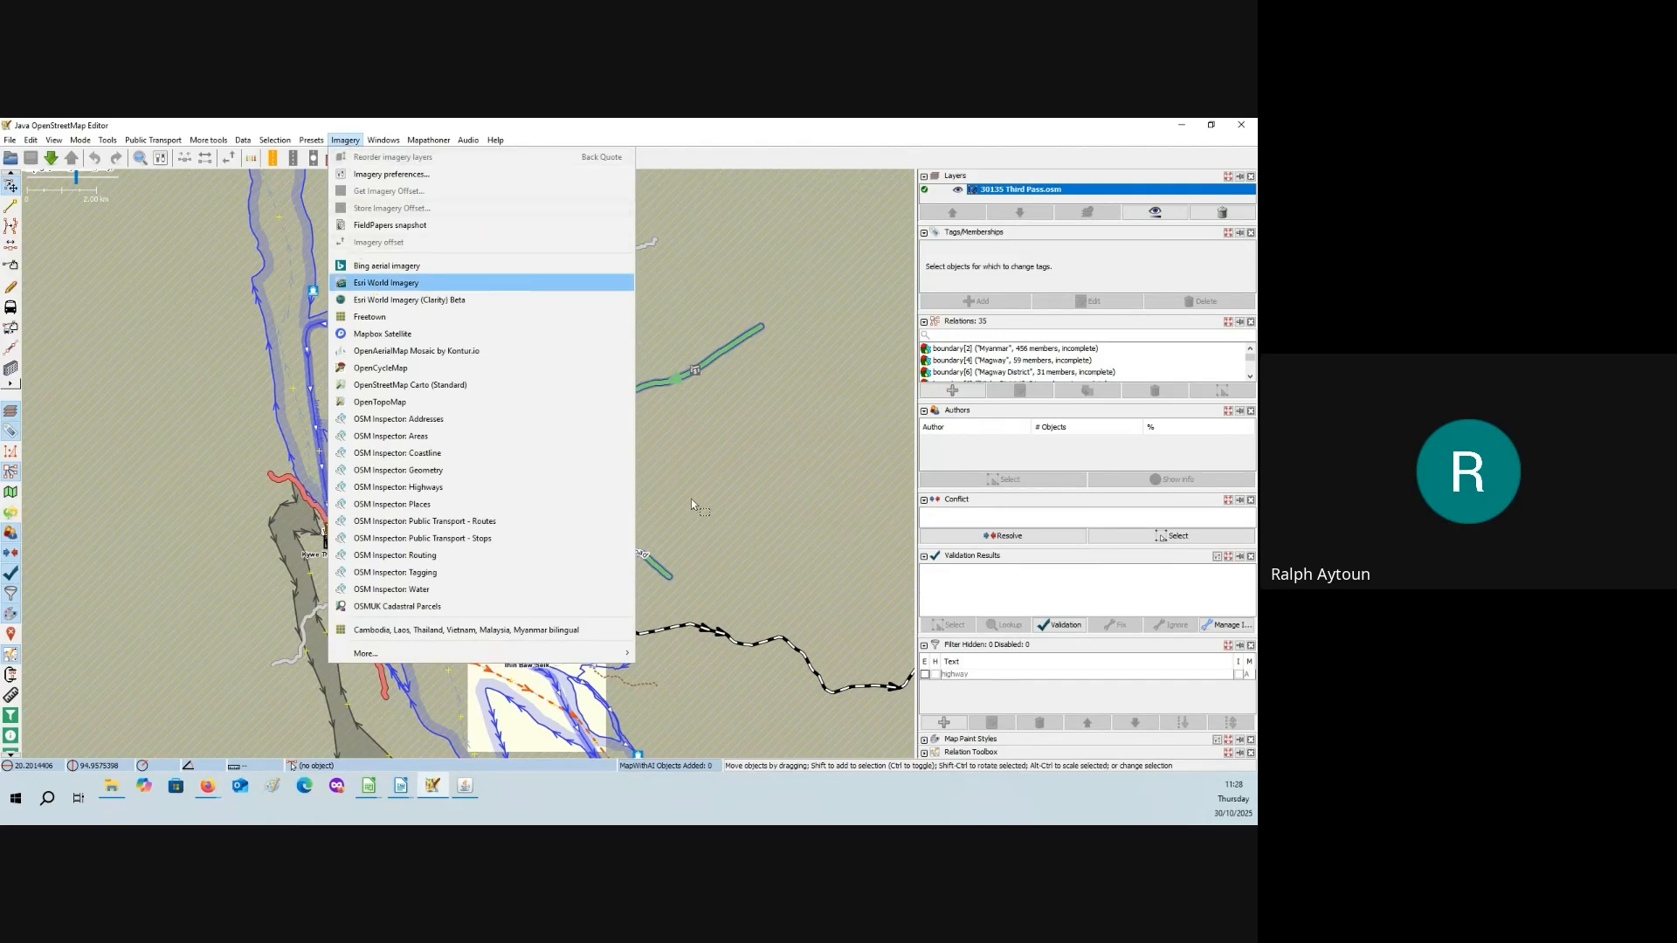
key("Return")
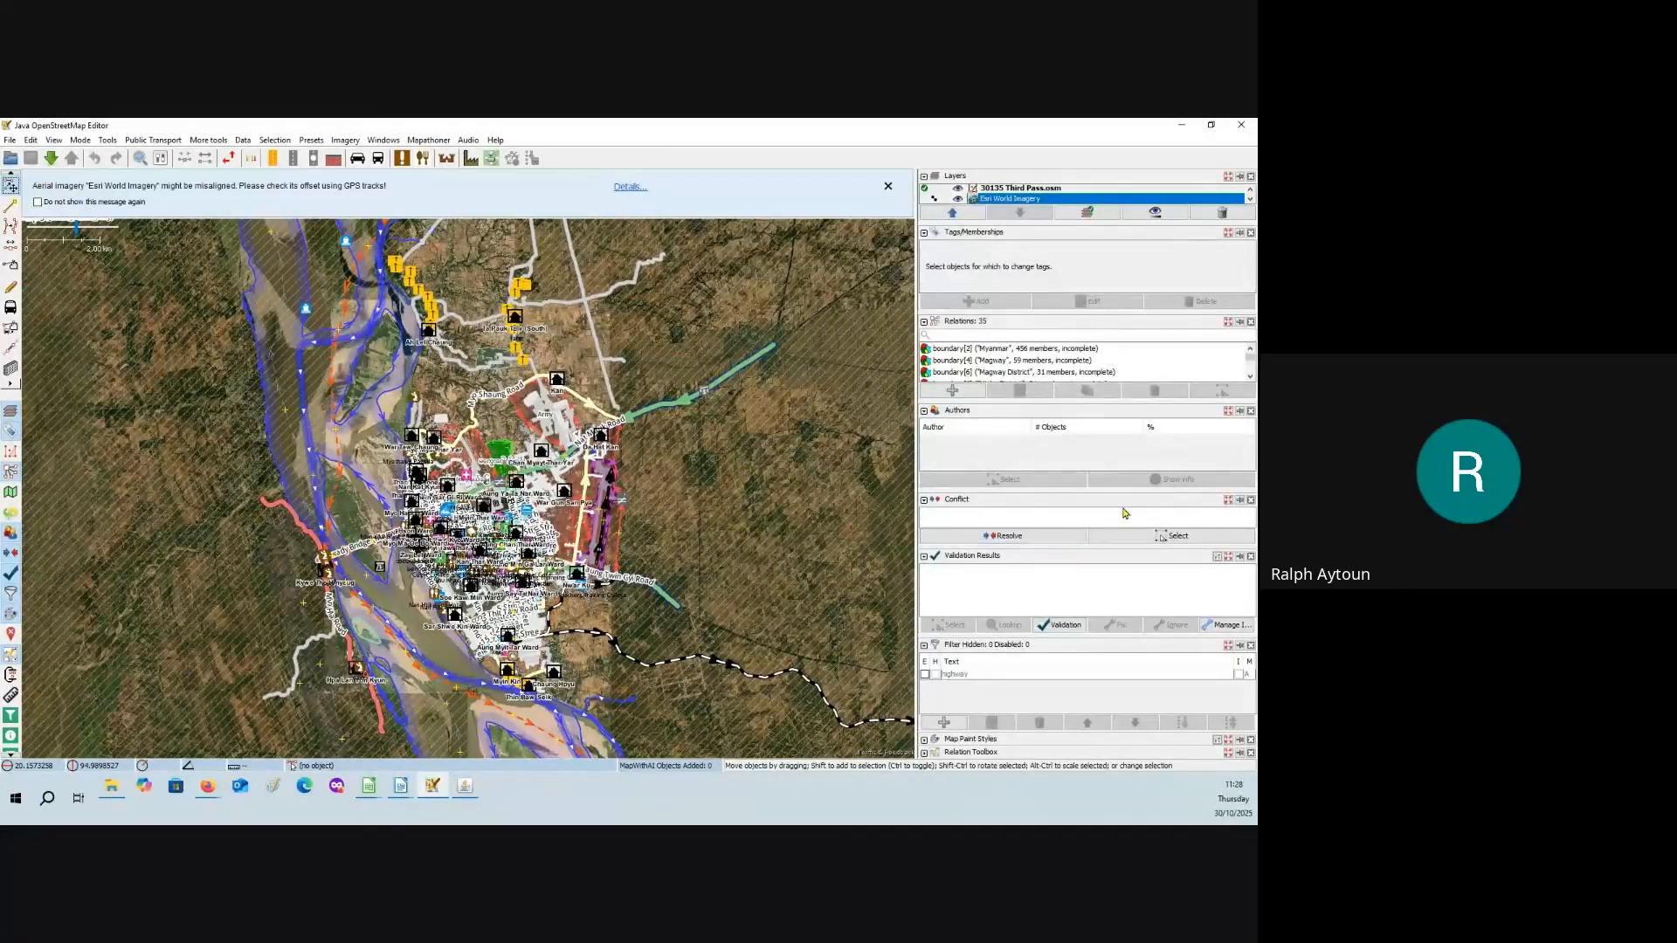
- Hide the Conflict panel and collapse the Relations and Authors panels to free space for the validation results
left_click(1228, 499)
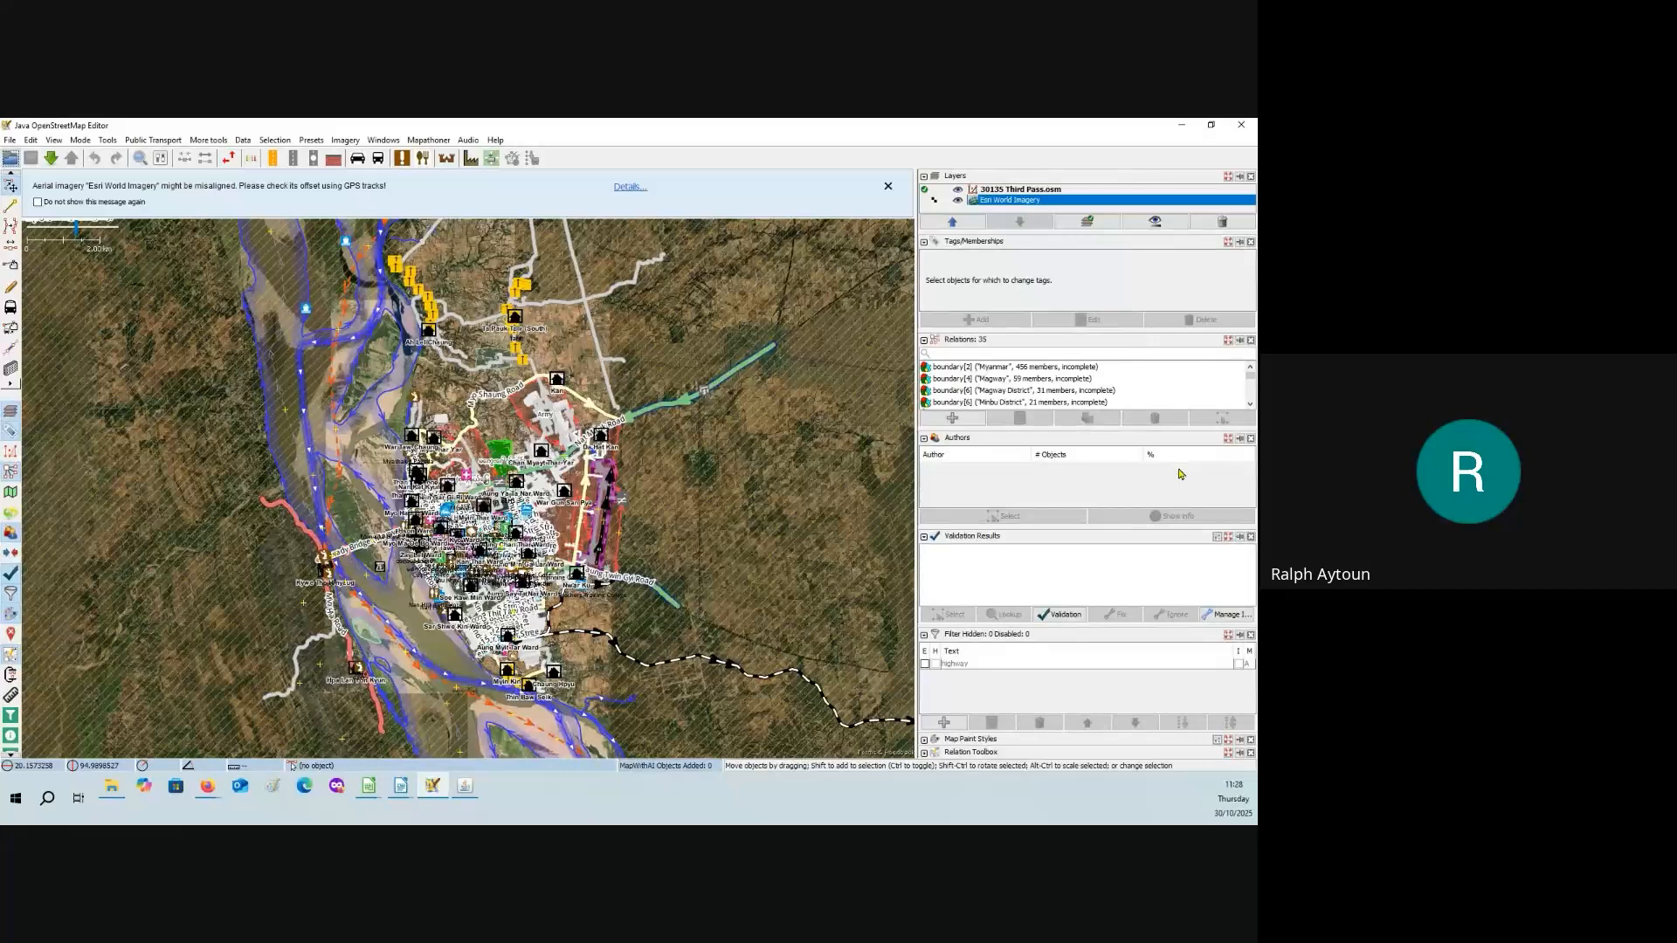
left_click(925, 439)
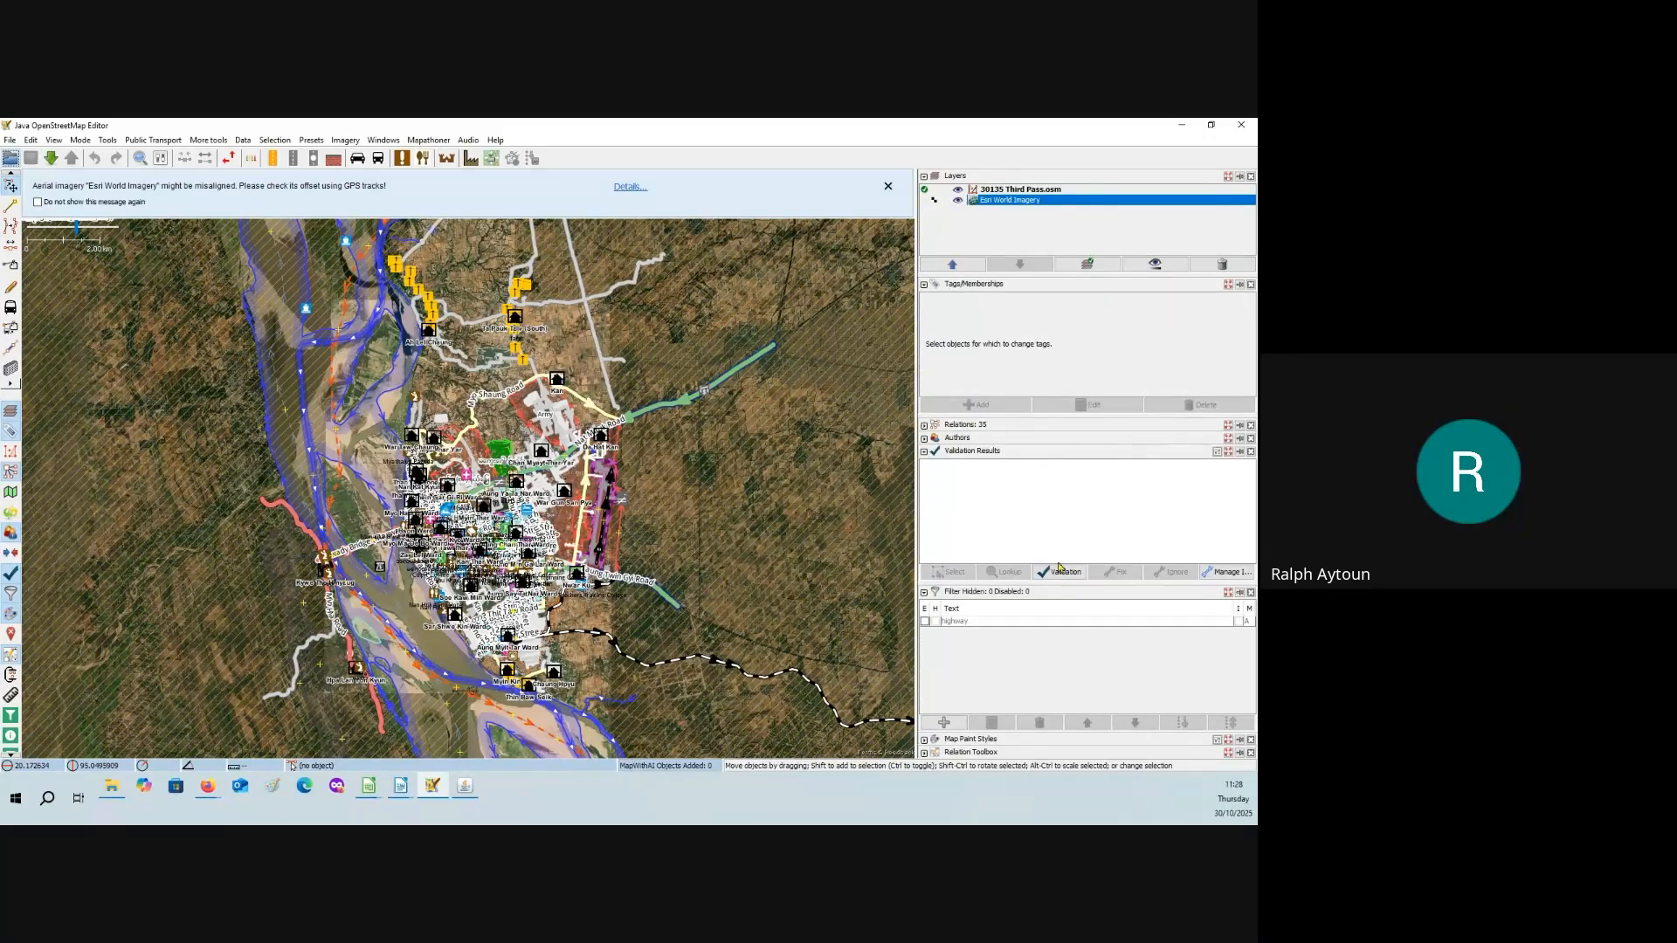
- Run validation on the 30135 Third Pass.osm layer and expand the resulting error and warning categories
left_click(1060, 573)
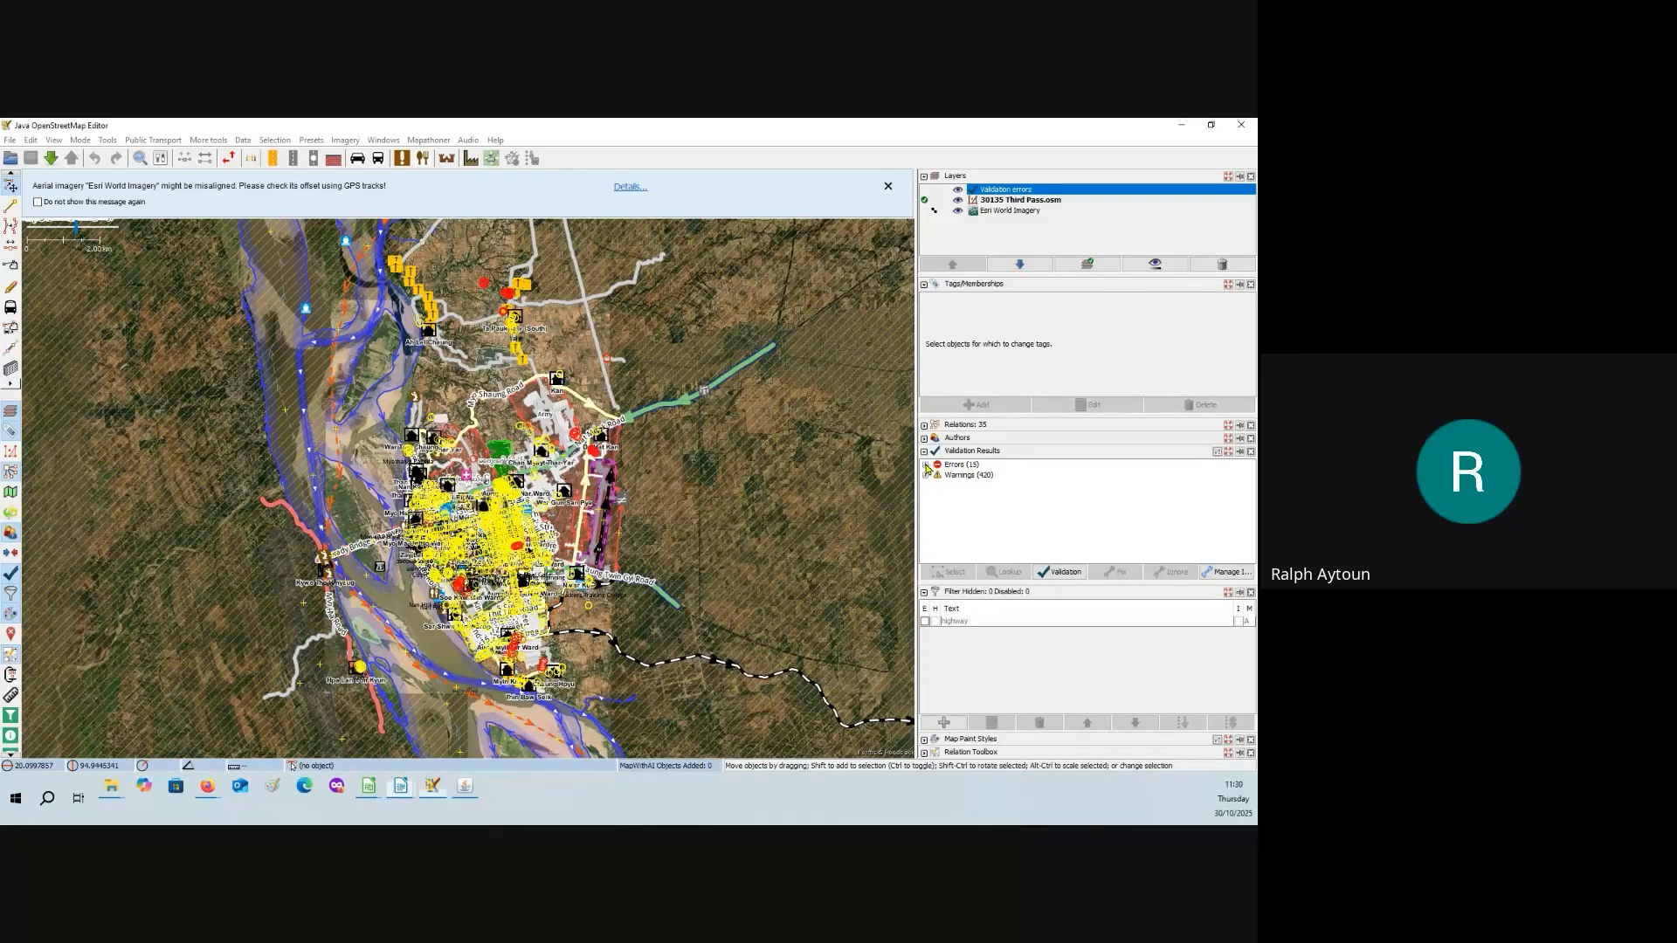
left_click(926, 466)
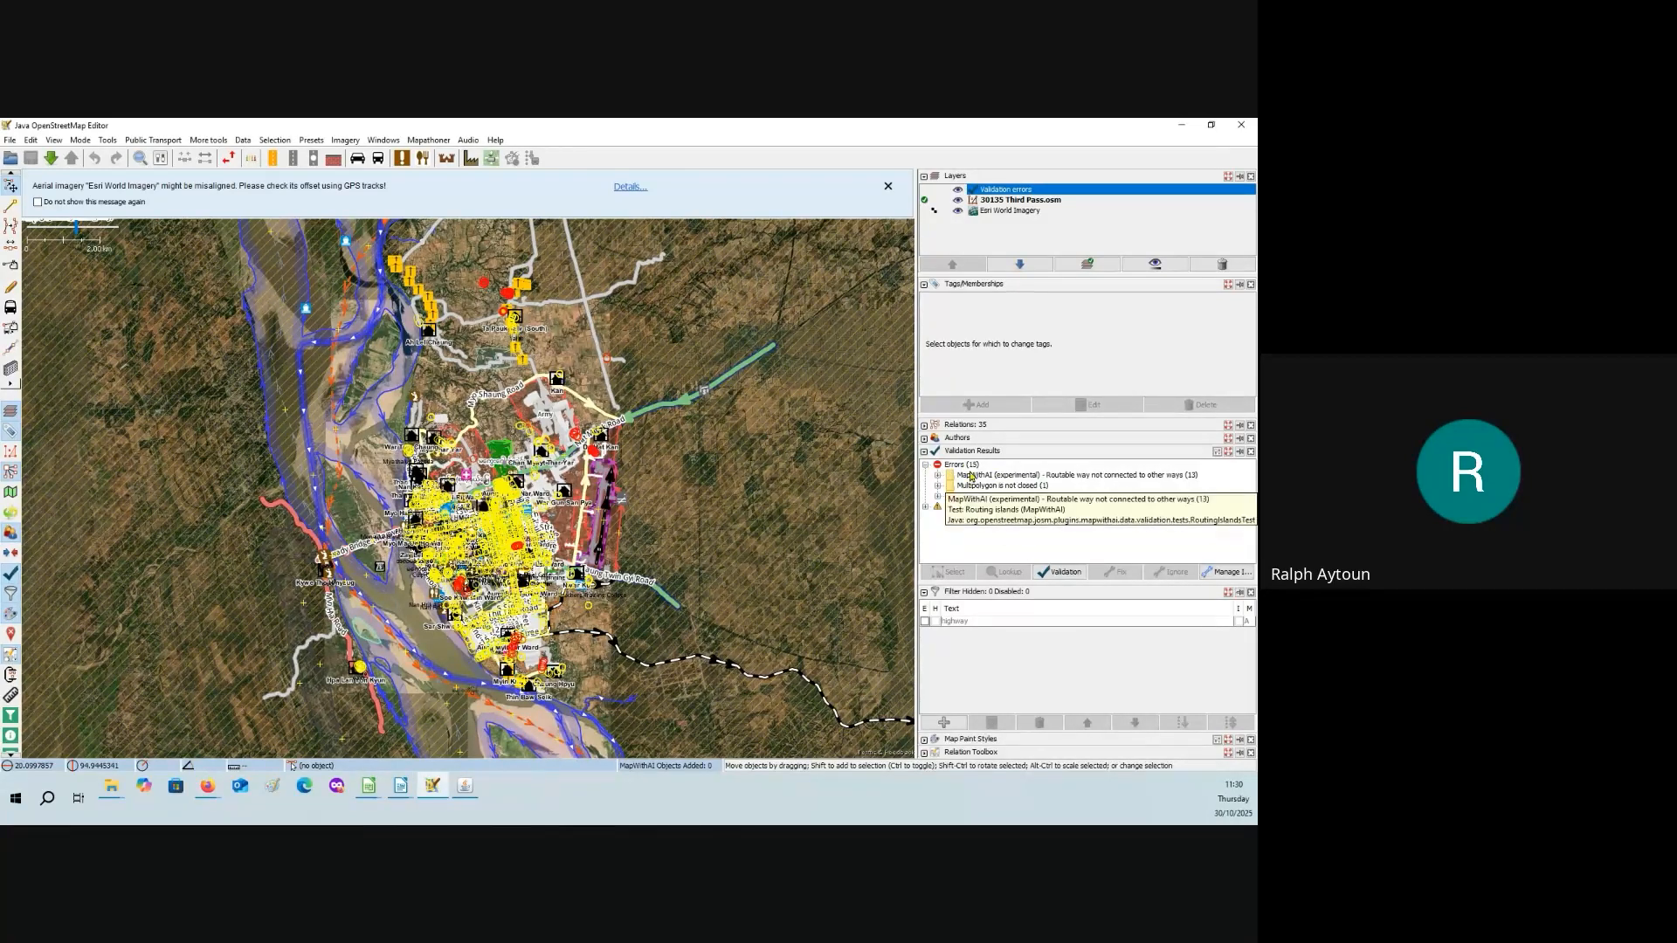
left_click(927, 508)
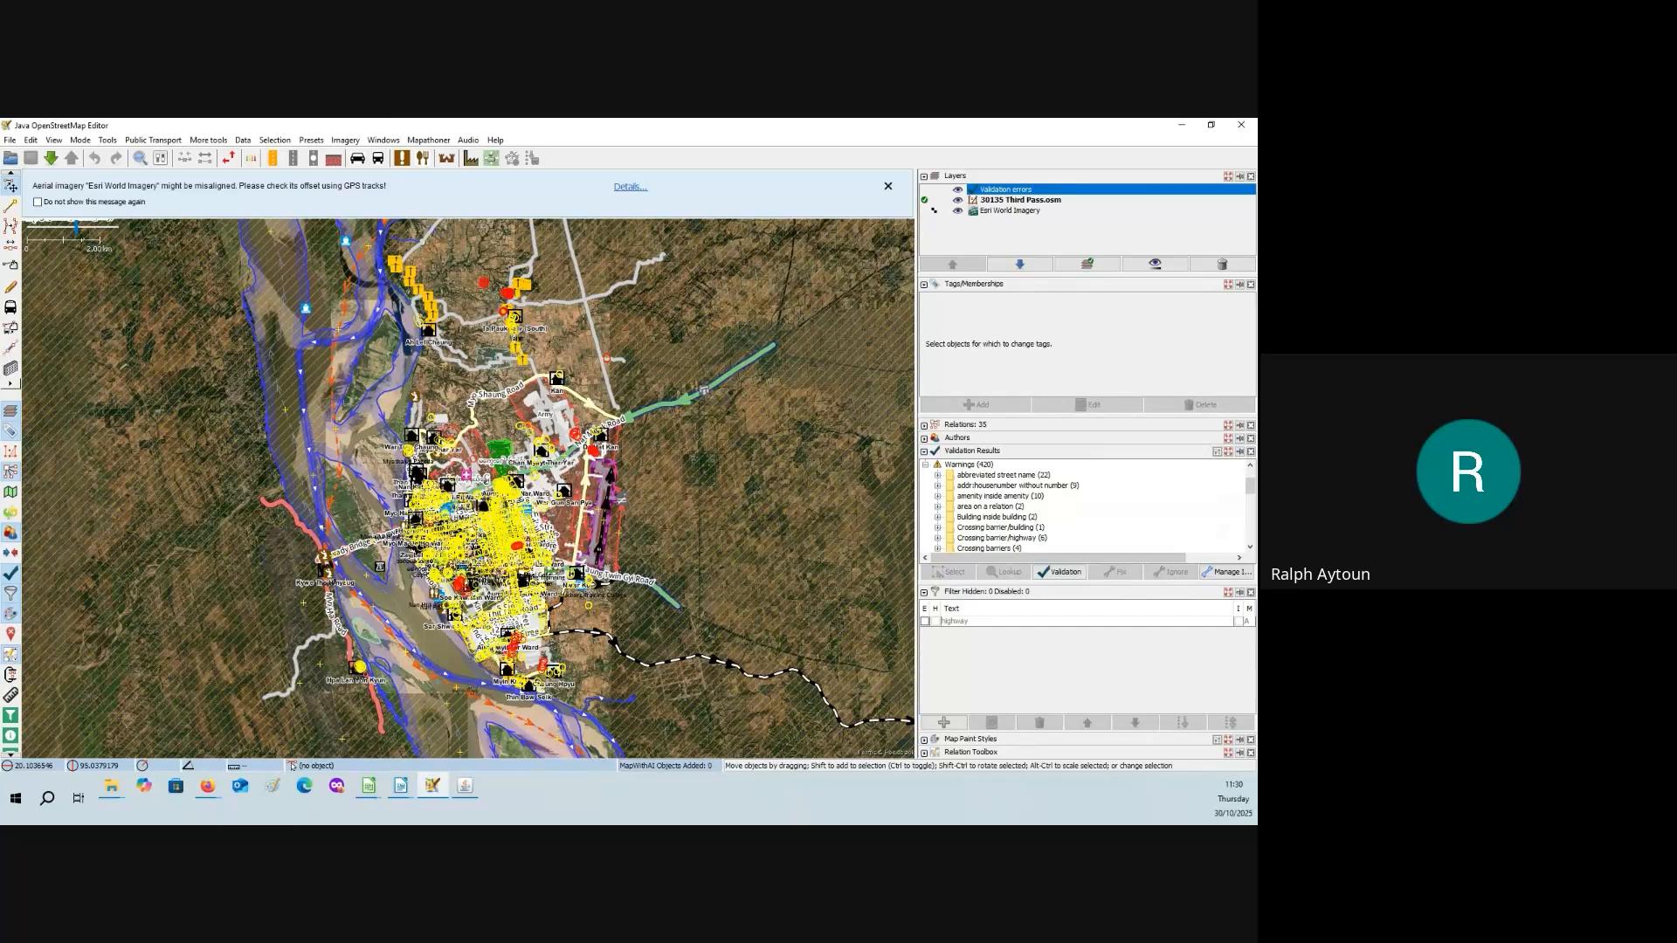
- Switch to 30135 Errors.odt in LibreOffice Writer, enlarge its window and review the list of errors and warnings
key("alt+Tab")
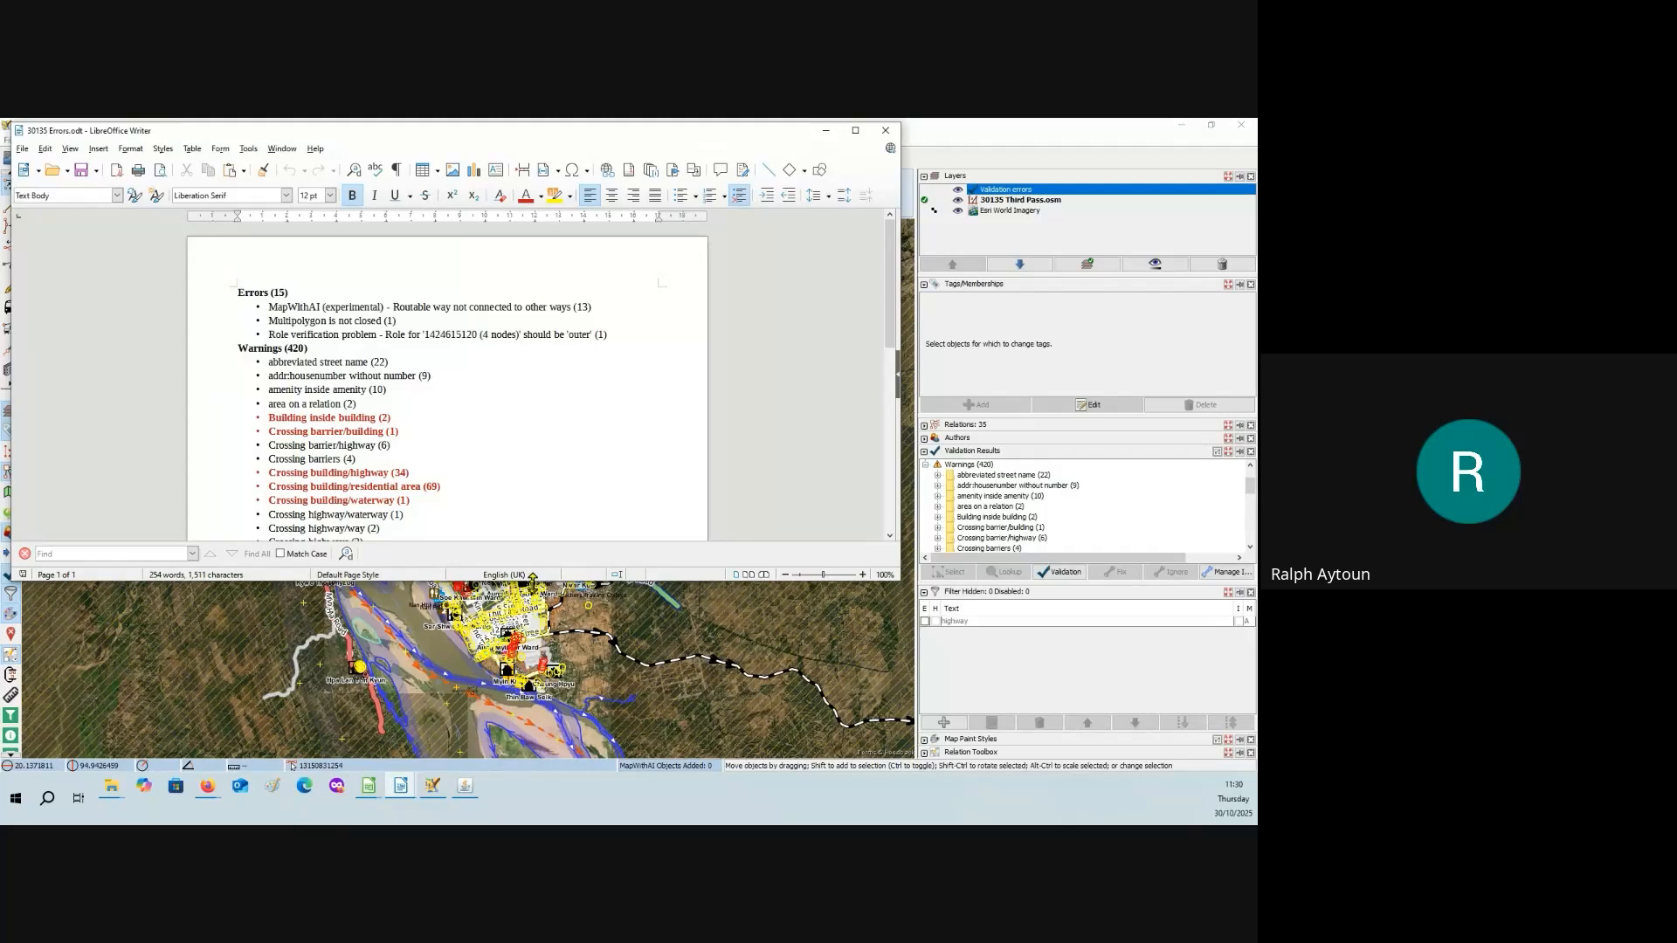
left_click_drag(532, 579, 511, 757)
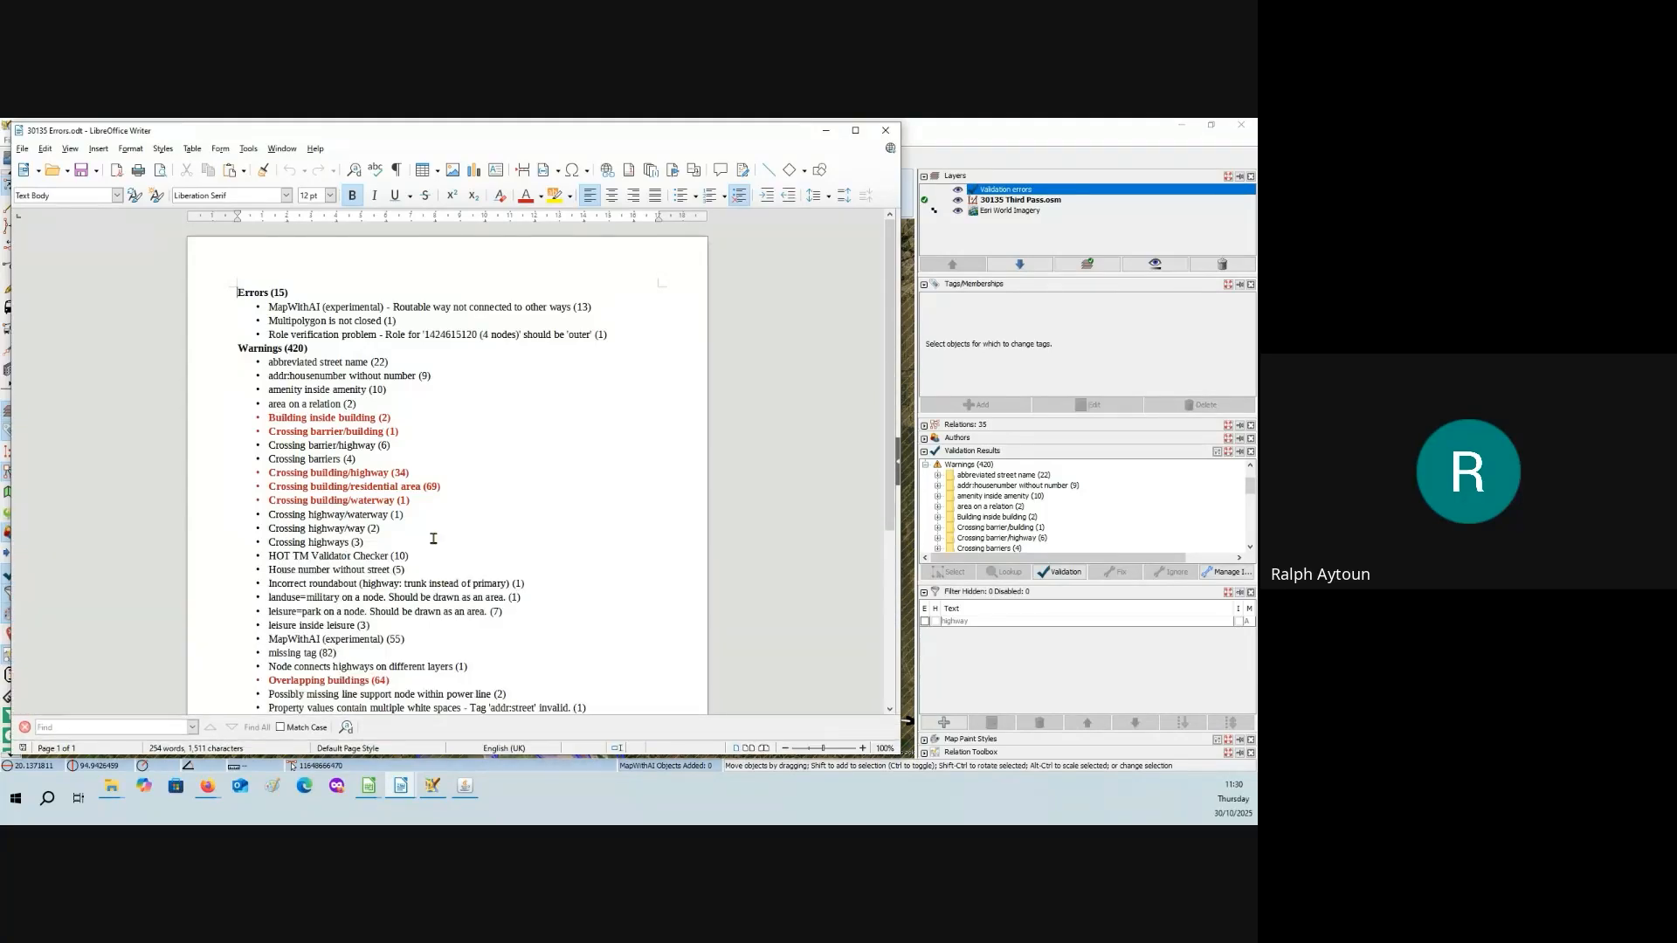
scroll(508, 430, "down", 1)
scroll(507, 430, "down", 3)
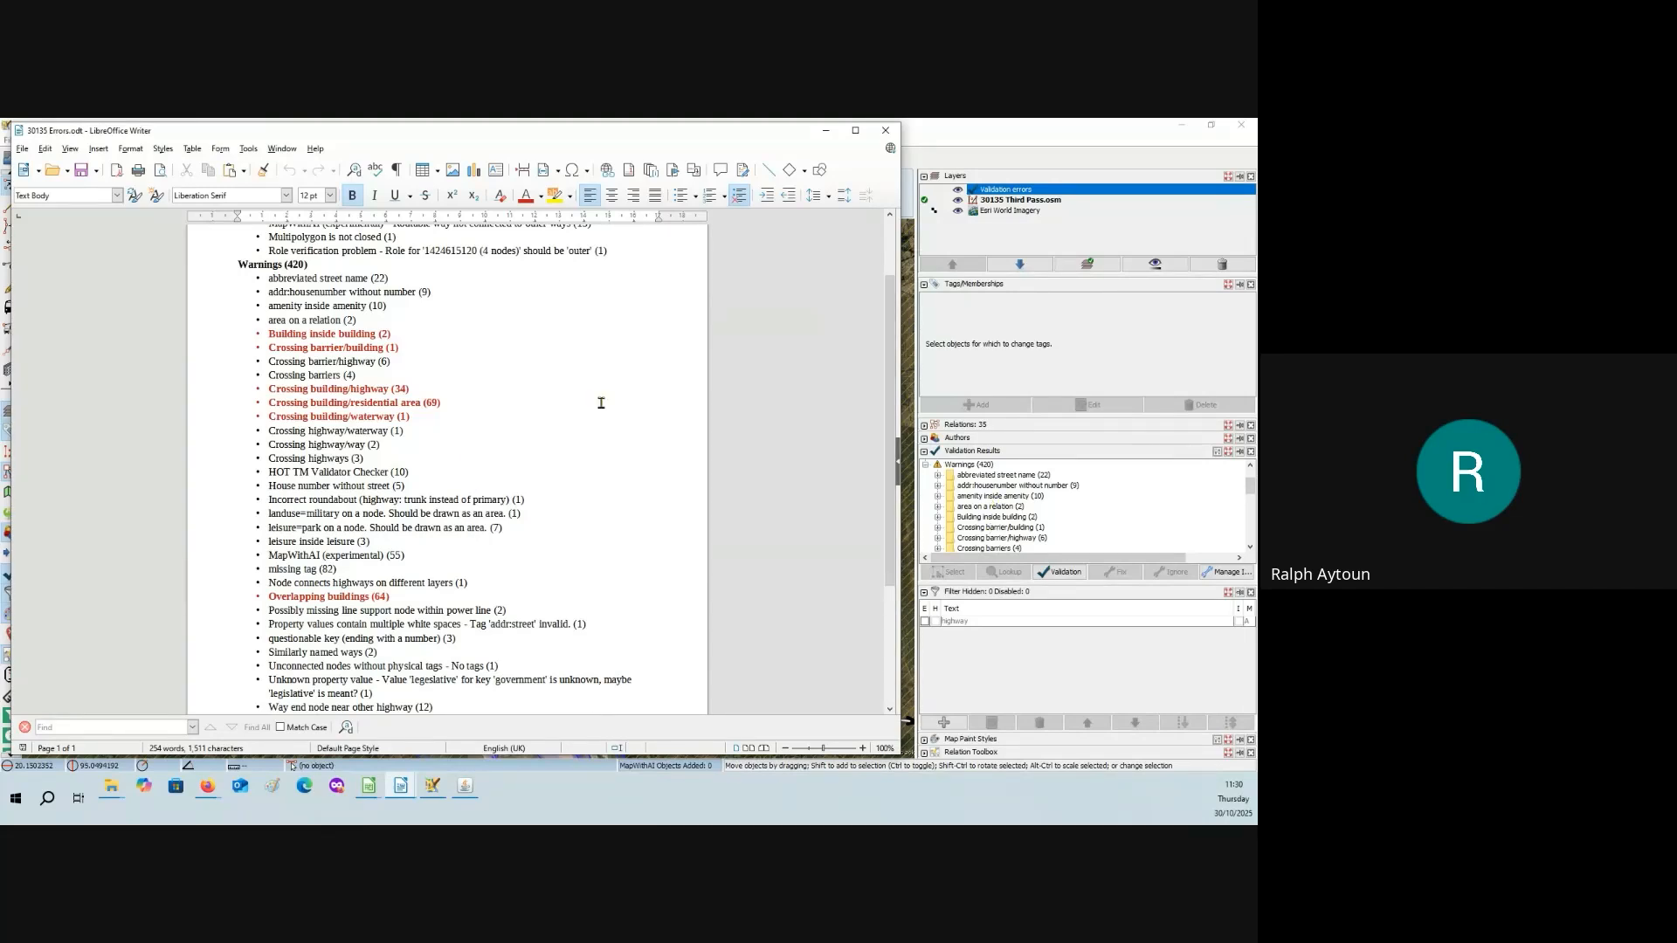
- Highlight each red building-related warning in the list in turn, from "Building inside building" to "Overlapping buildings"
left_click_drag(269, 334, 410, 336)
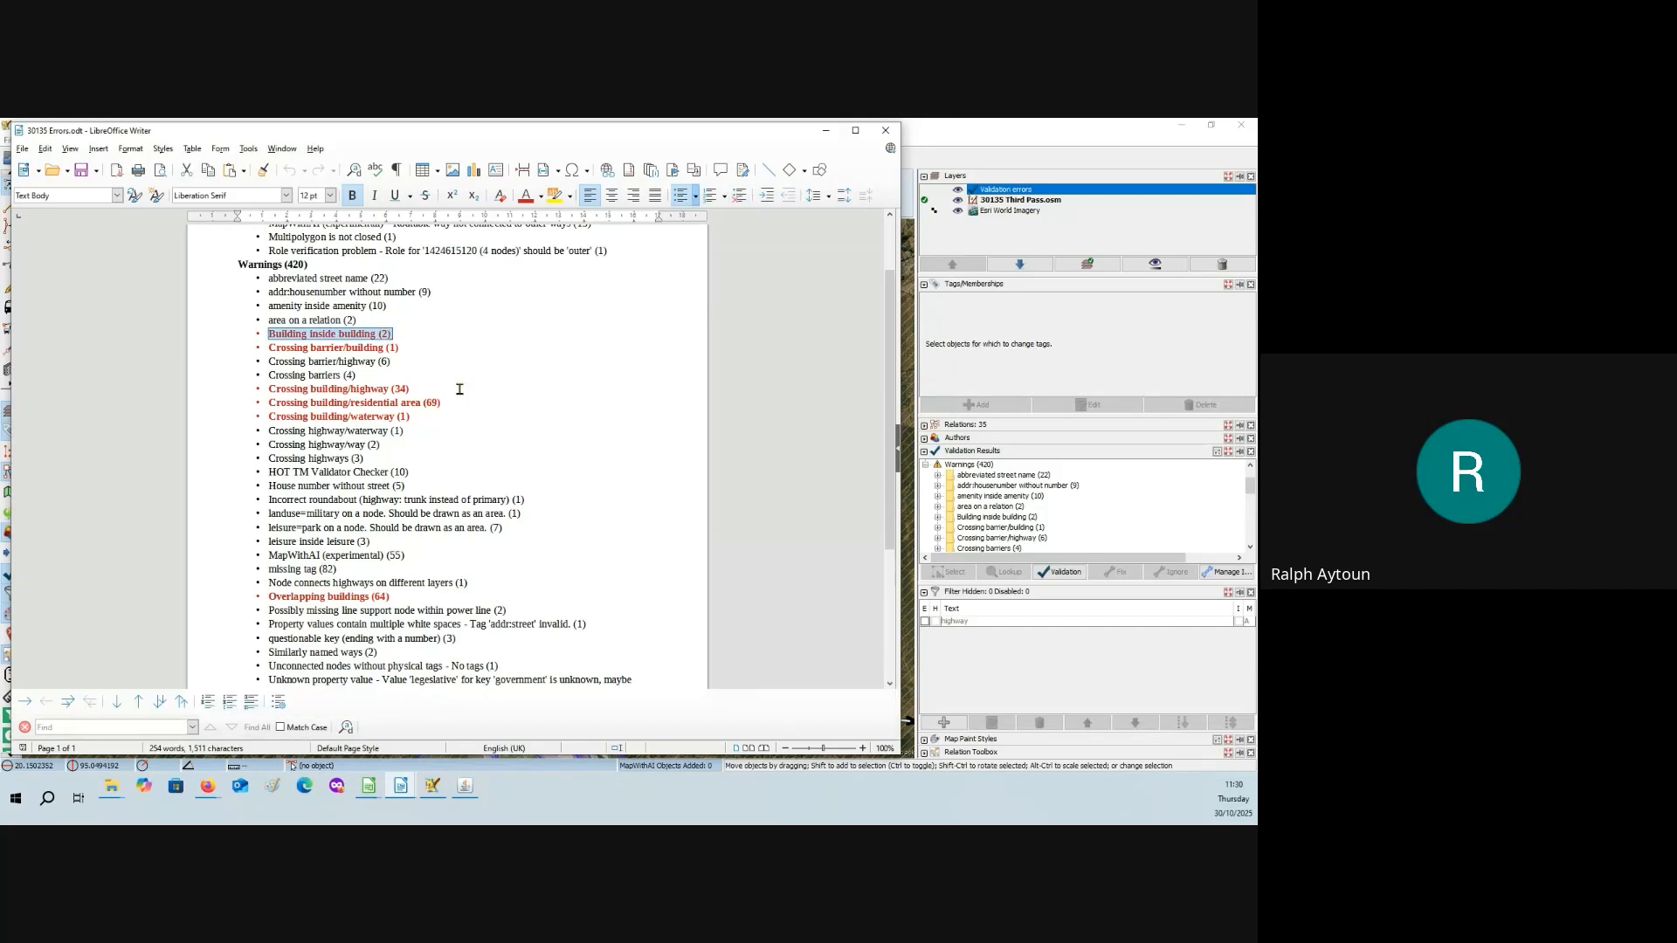
left_click(471, 362)
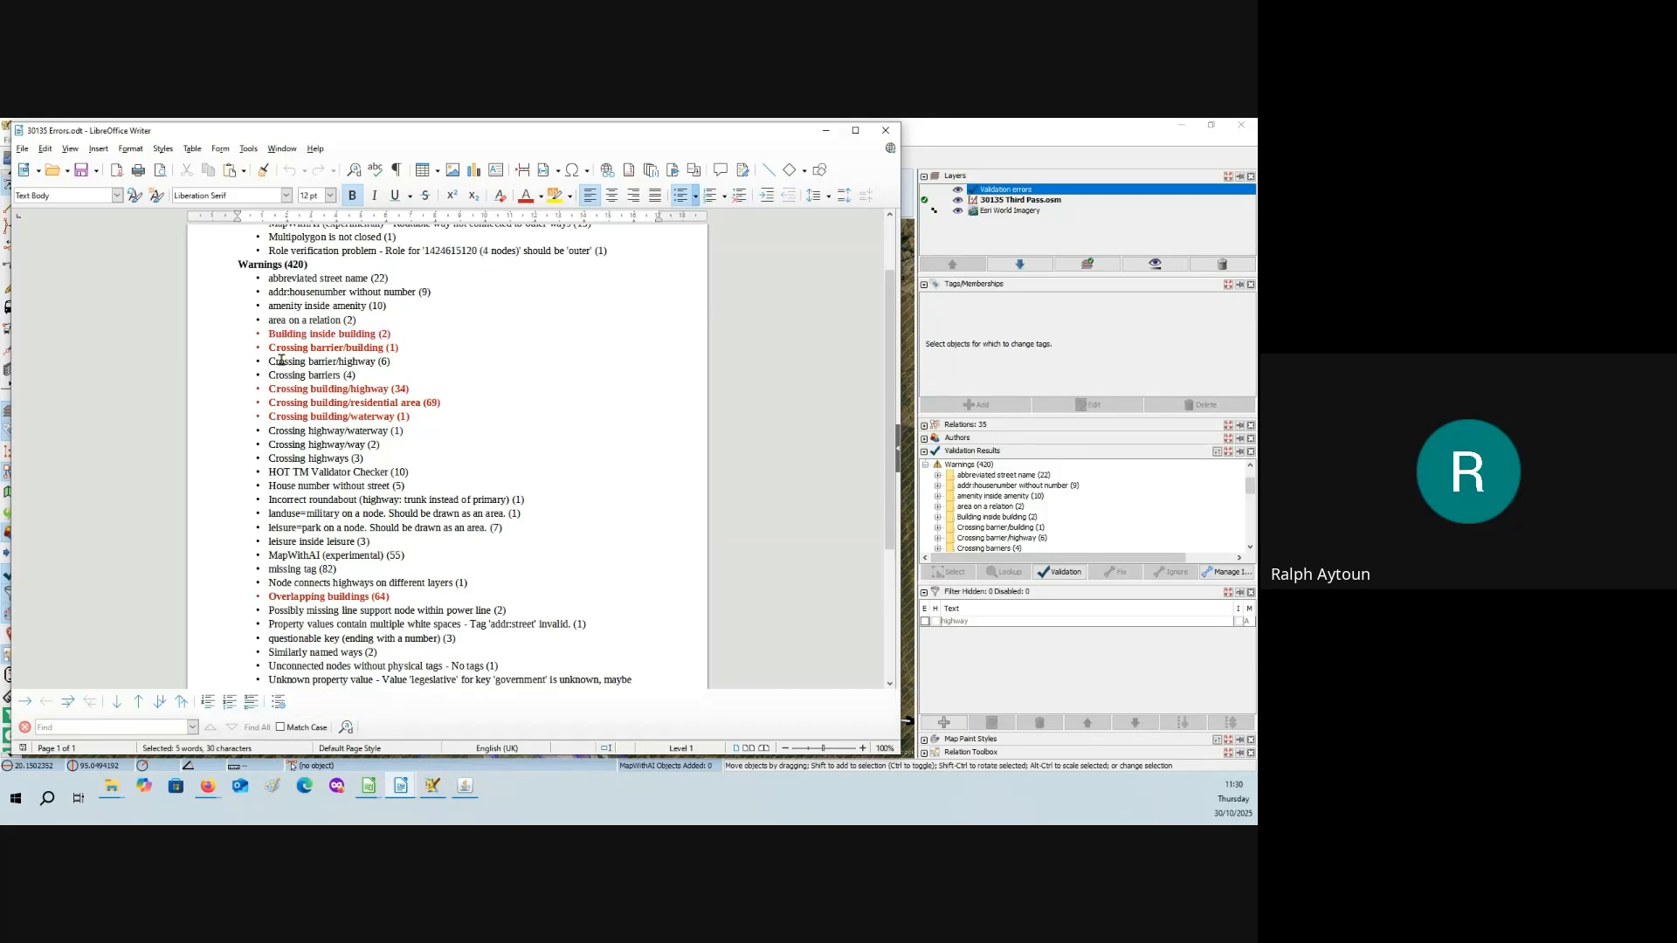
left_click_drag(268, 349, 404, 349)
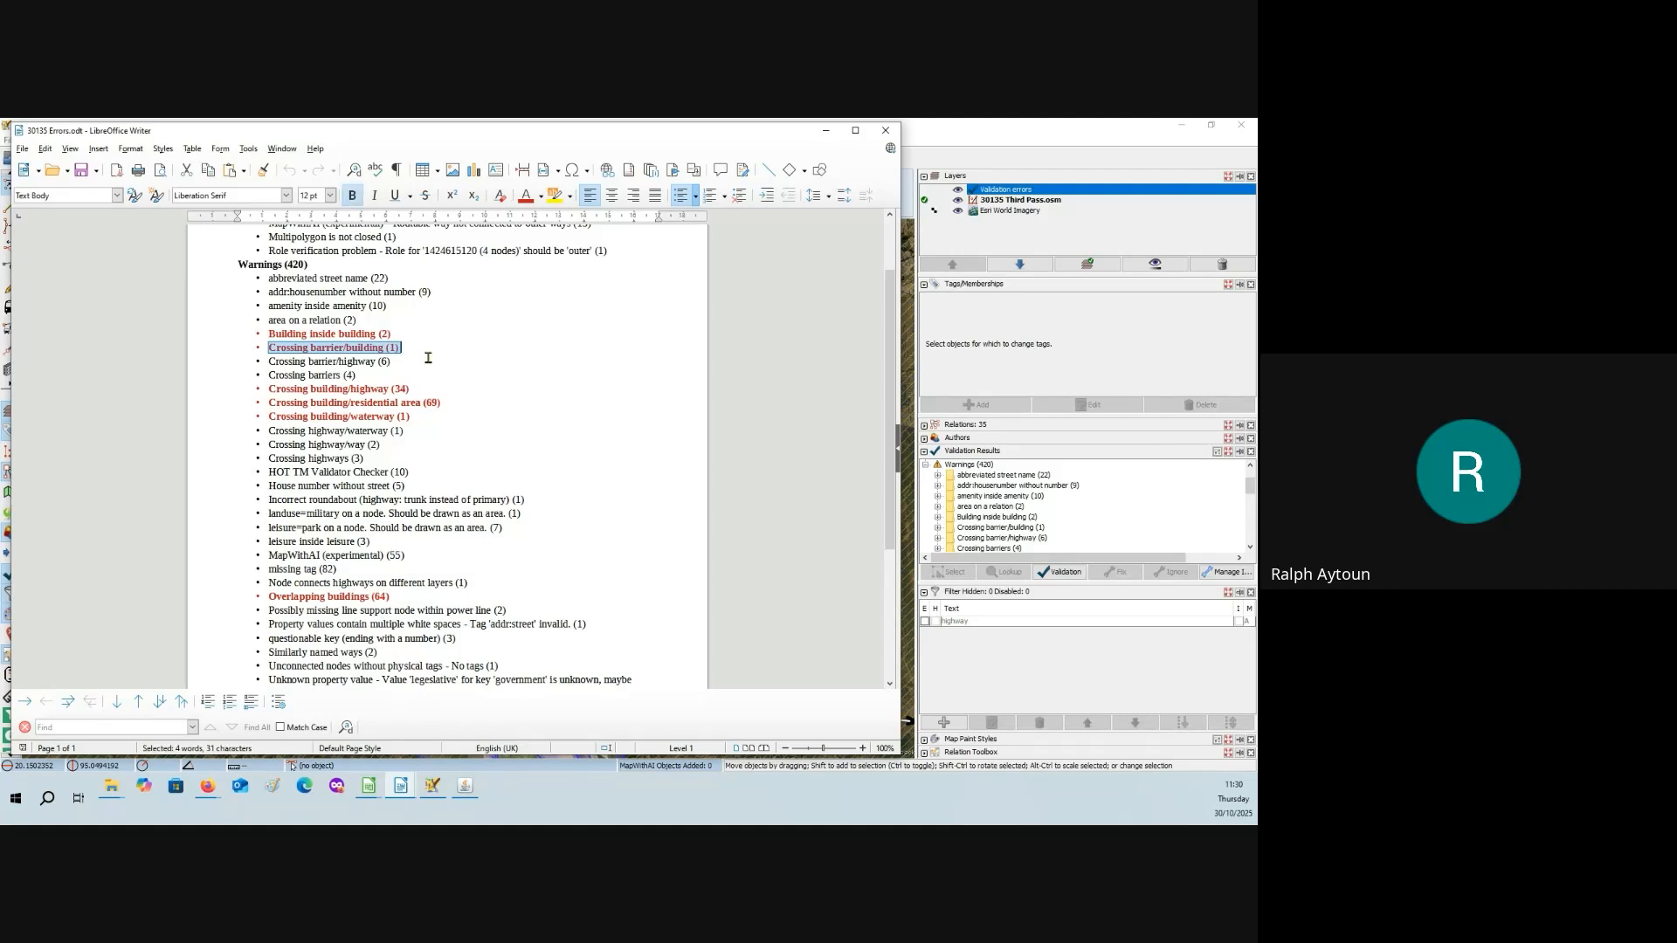
left_click(428, 357)
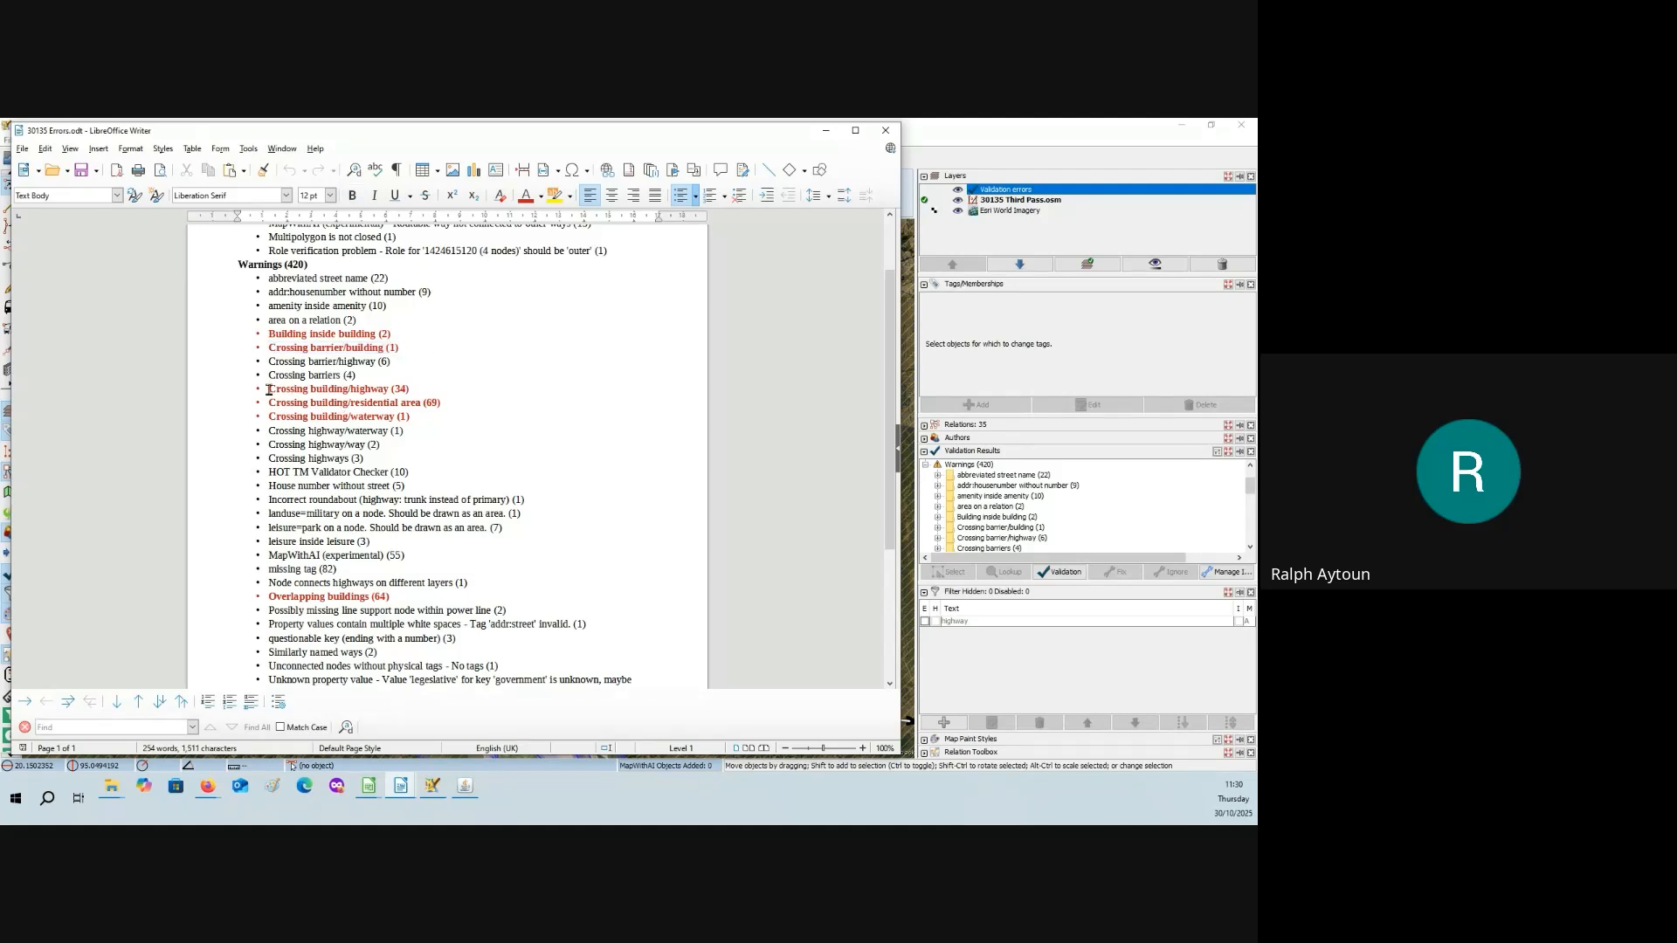
left_click_drag(268, 390, 410, 393)
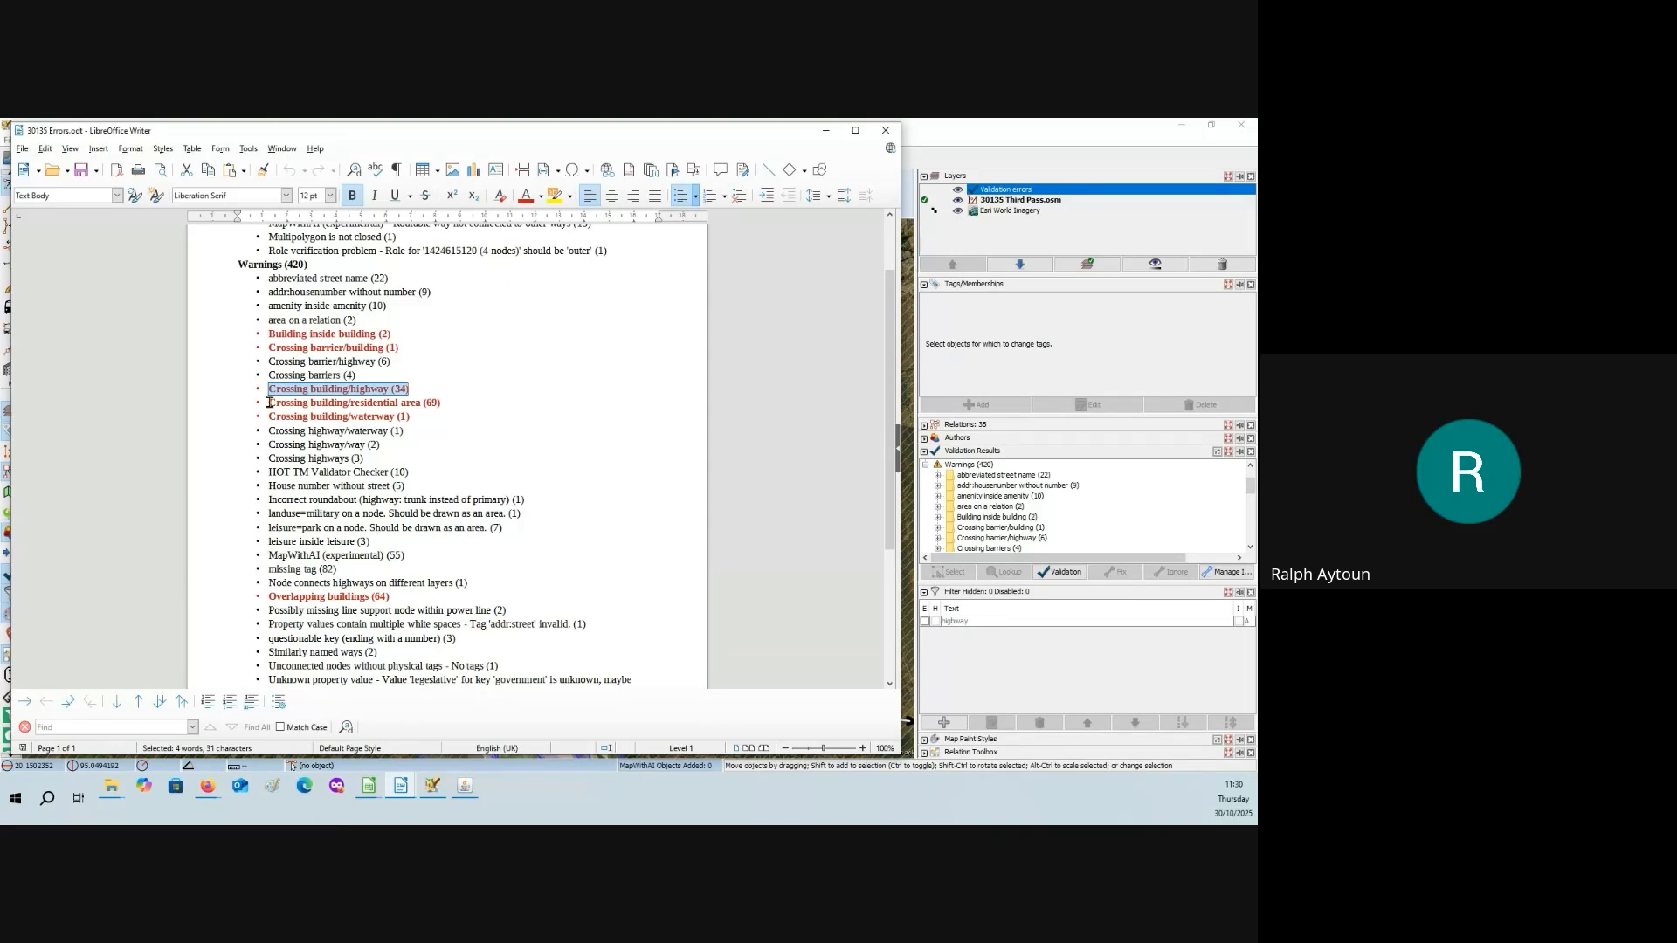
left_click_drag(269, 402, 450, 406)
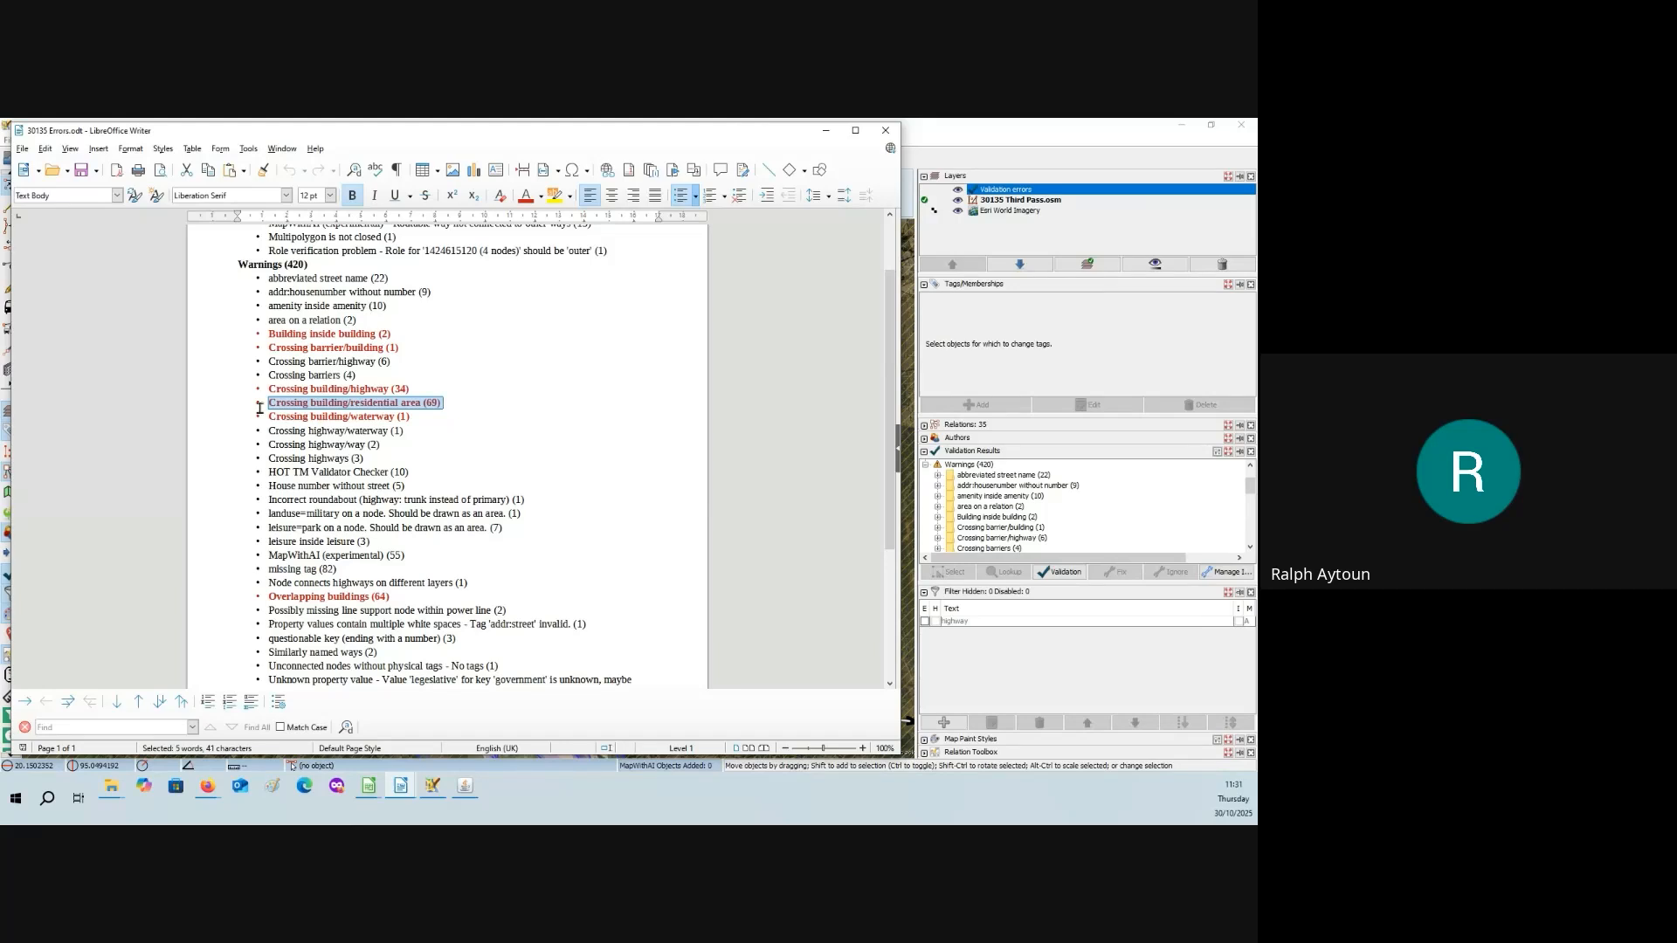
left_click_drag(268, 416, 411, 417)
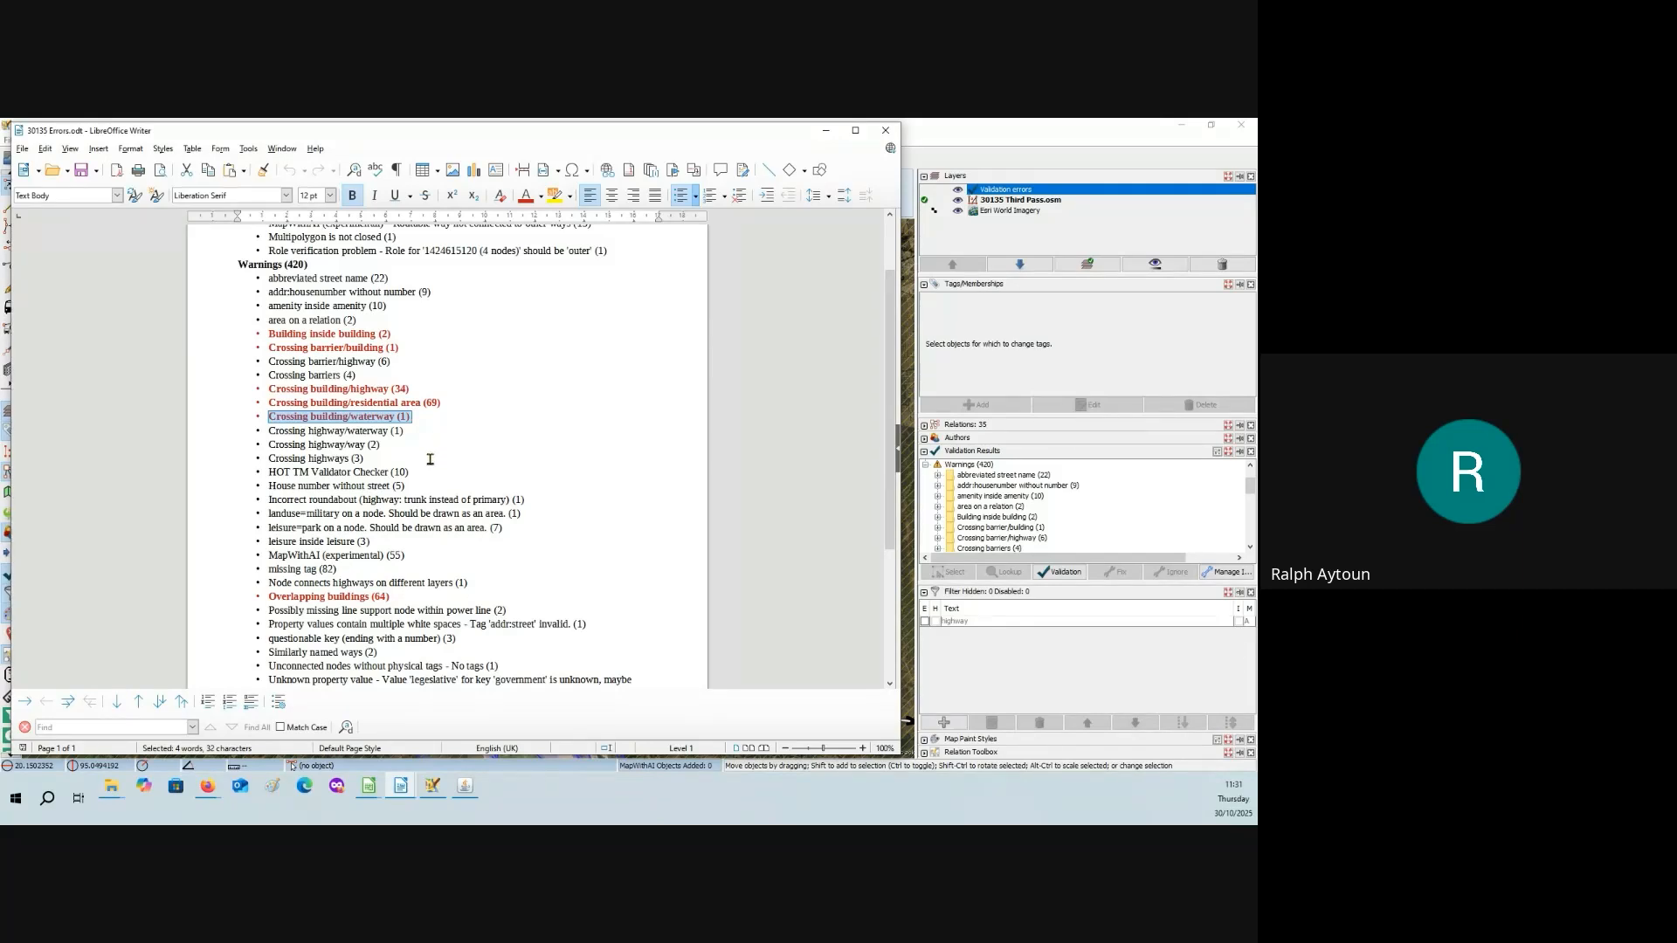
left_click_drag(270, 597, 400, 598)
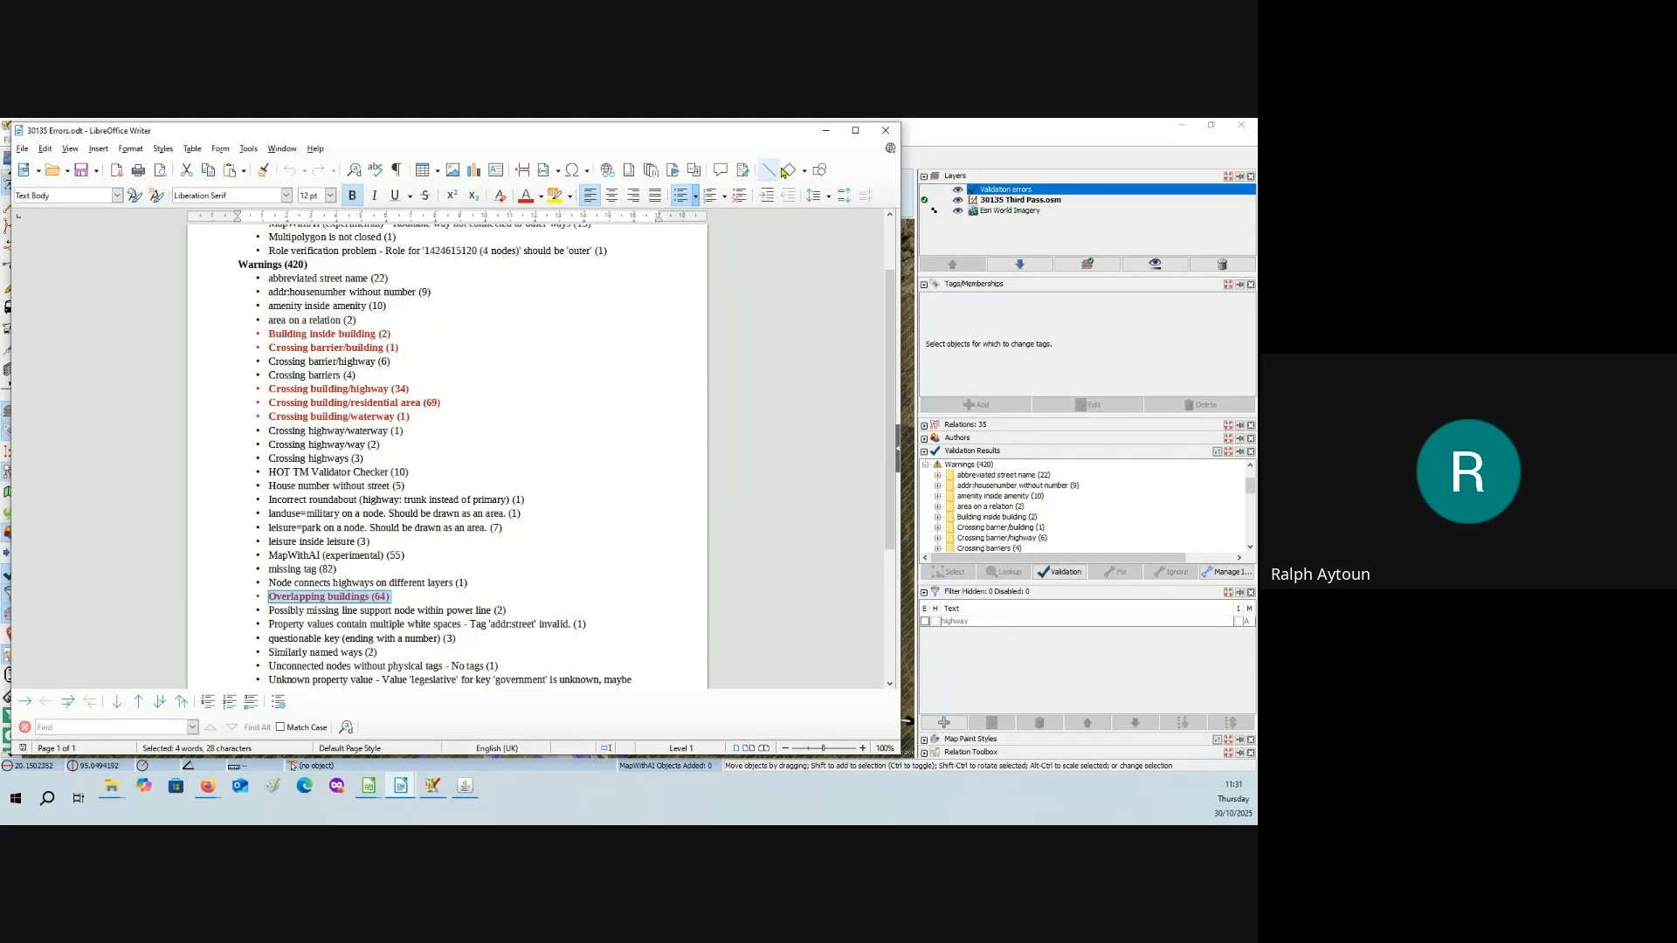
- Return to JOSM and zoom to the first "Building inside building" warning to inspect its two building outlines
left_click(827, 133)
left_click(626, 545)
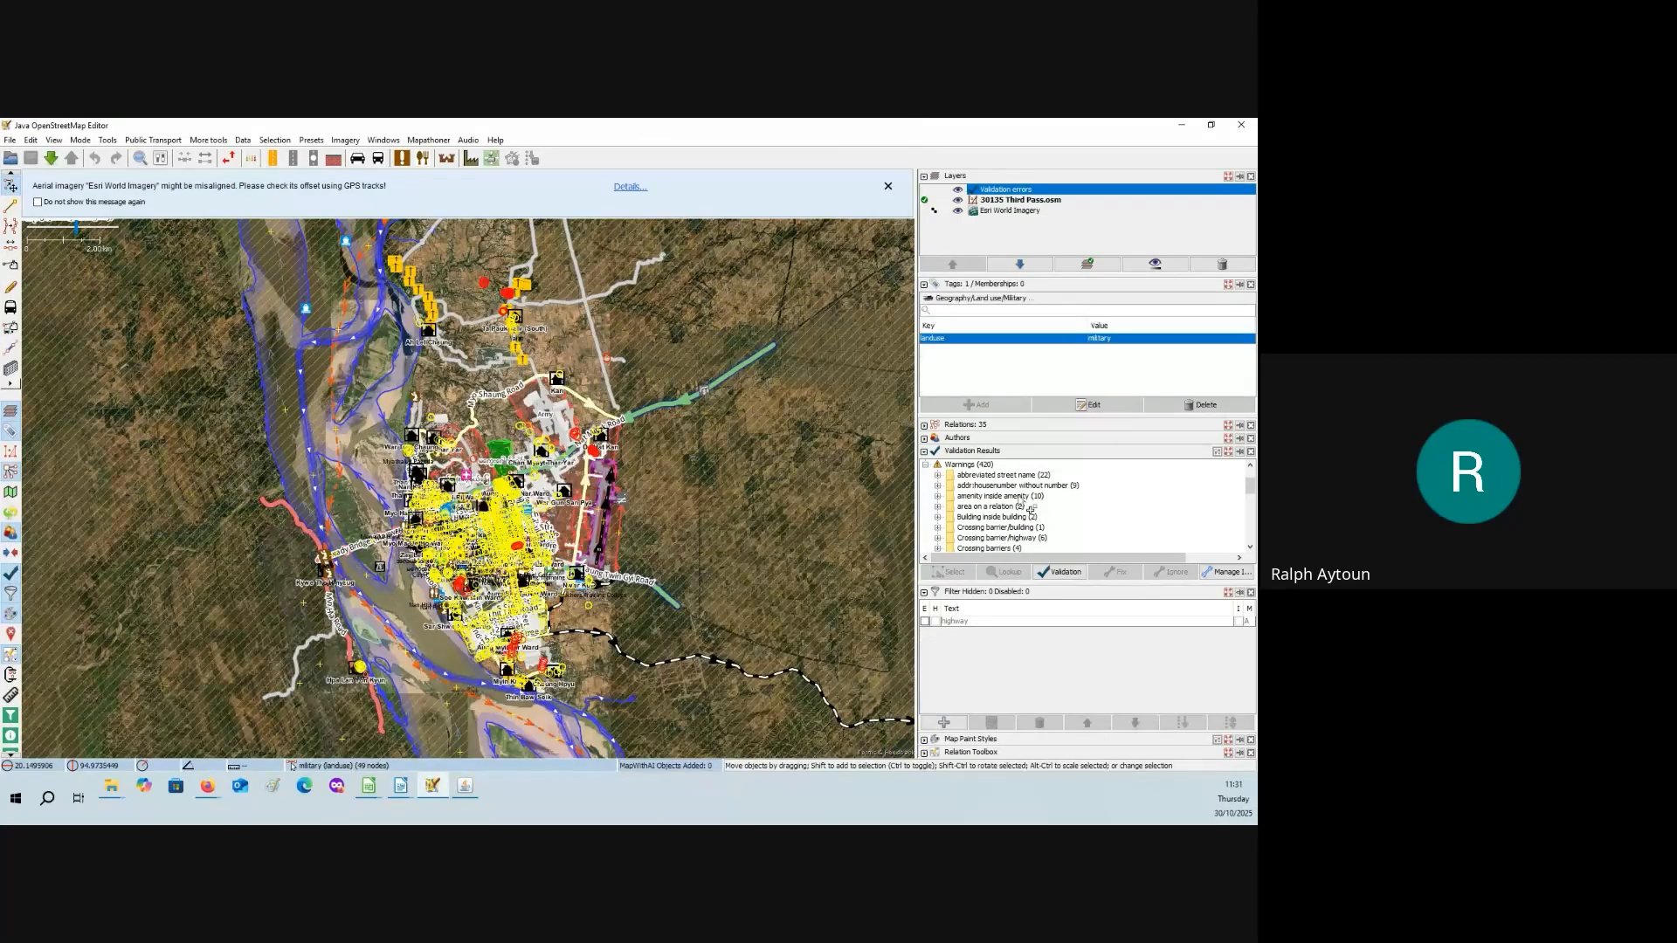
key("Escape")
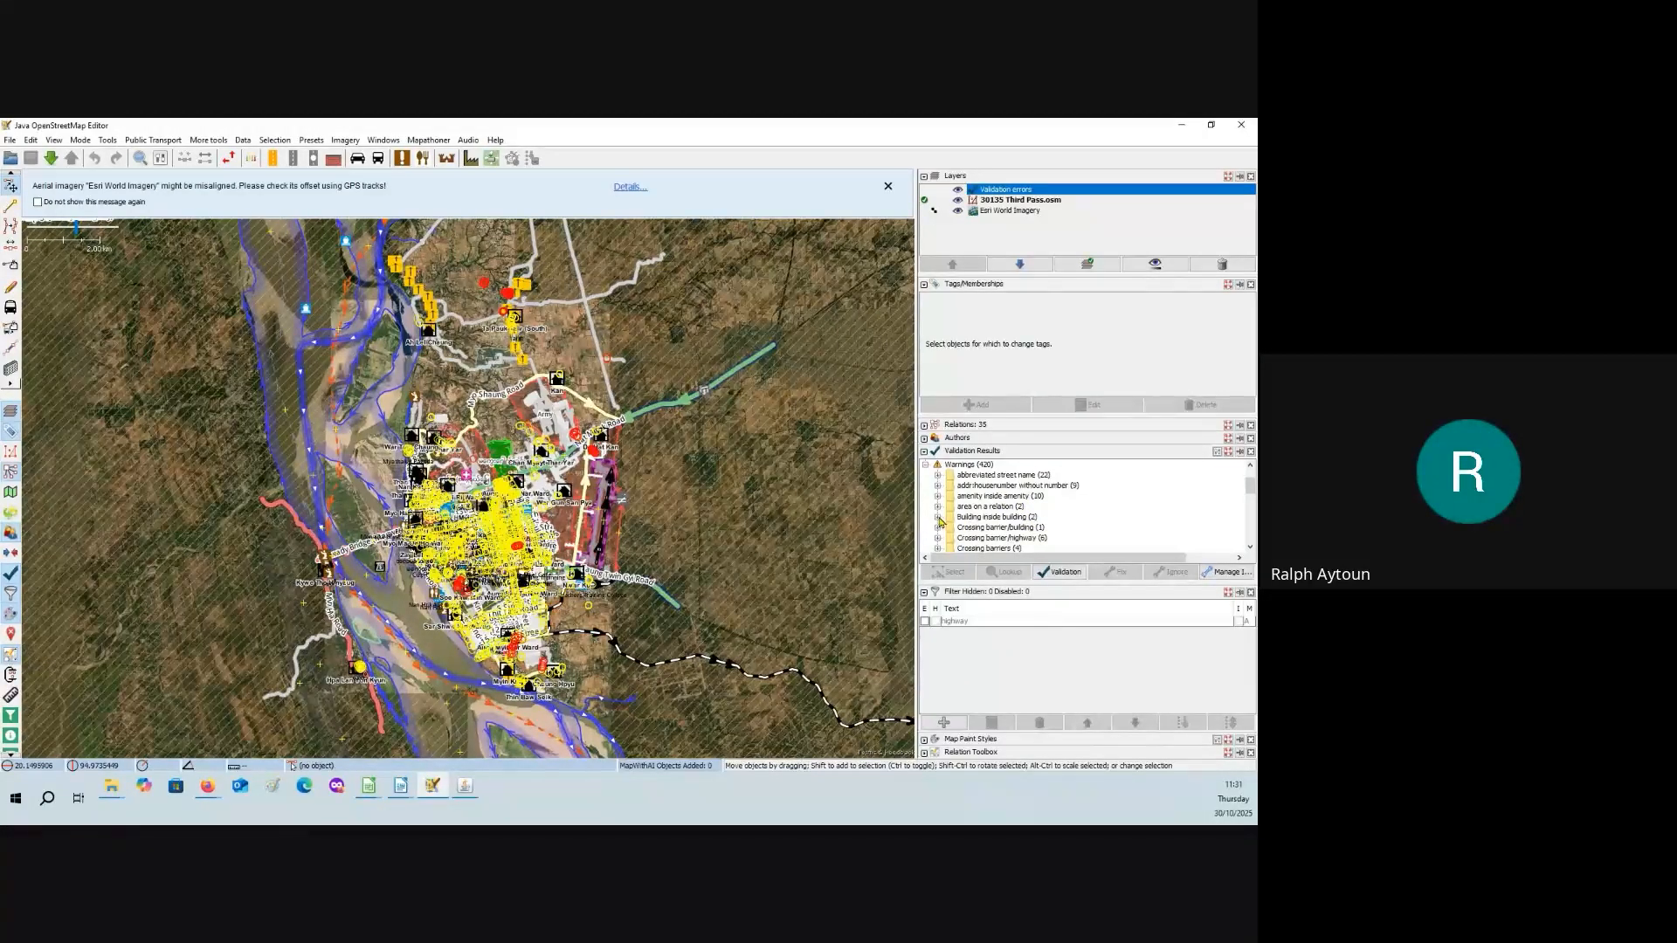
left_click(939, 518)
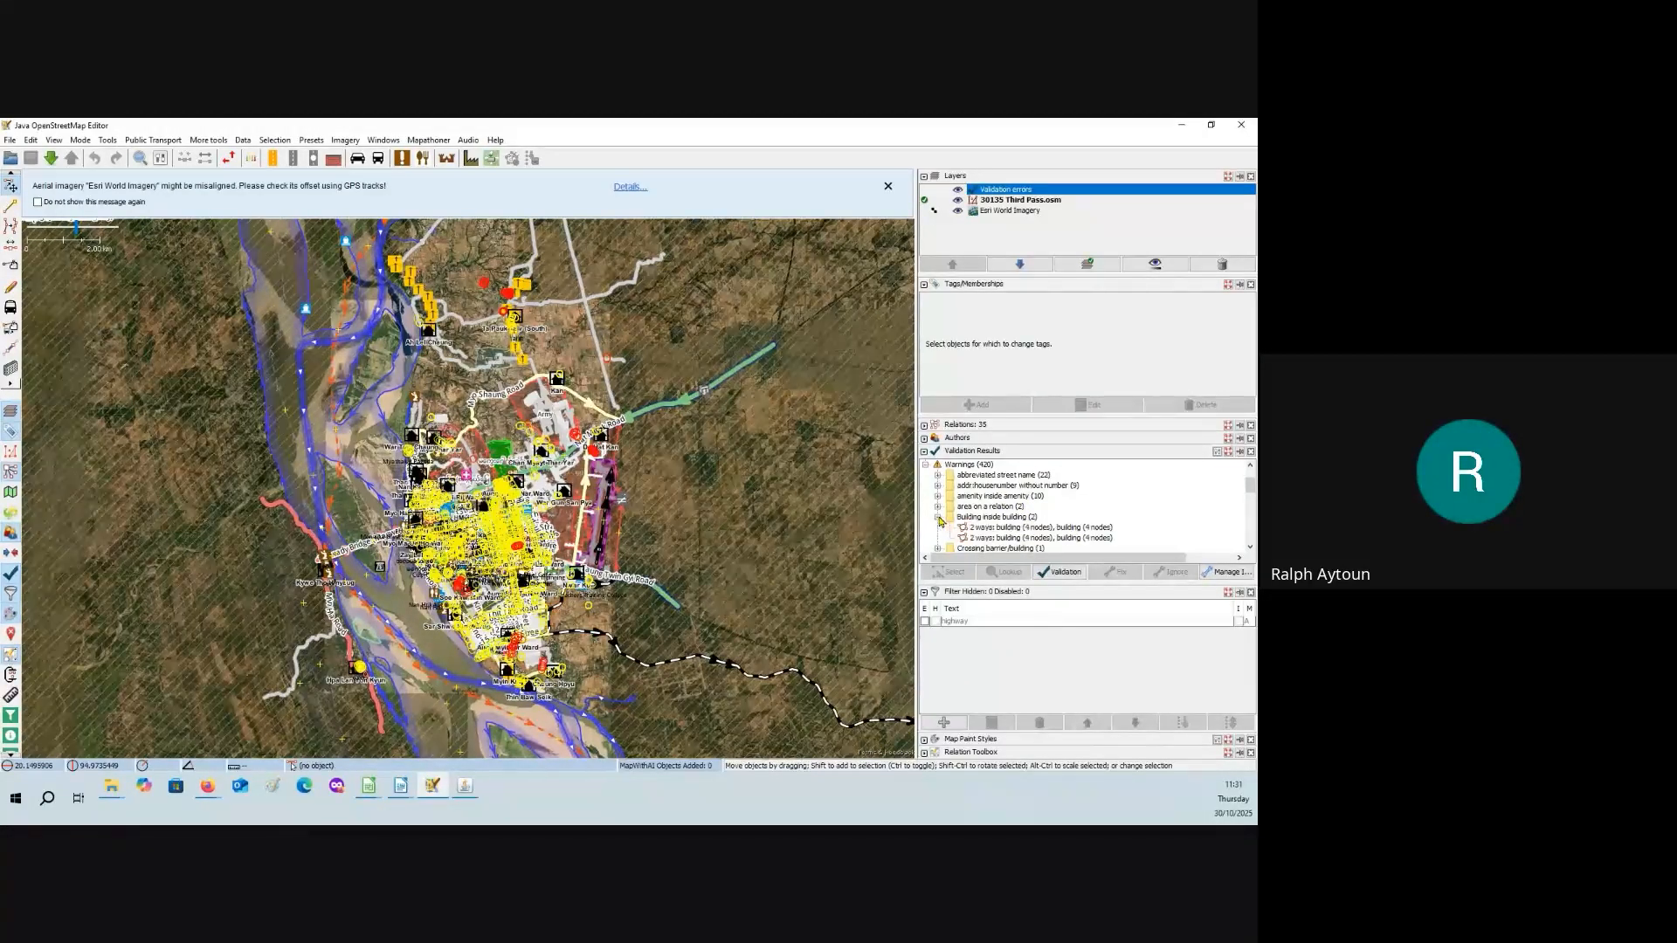
left_click(1004, 529)
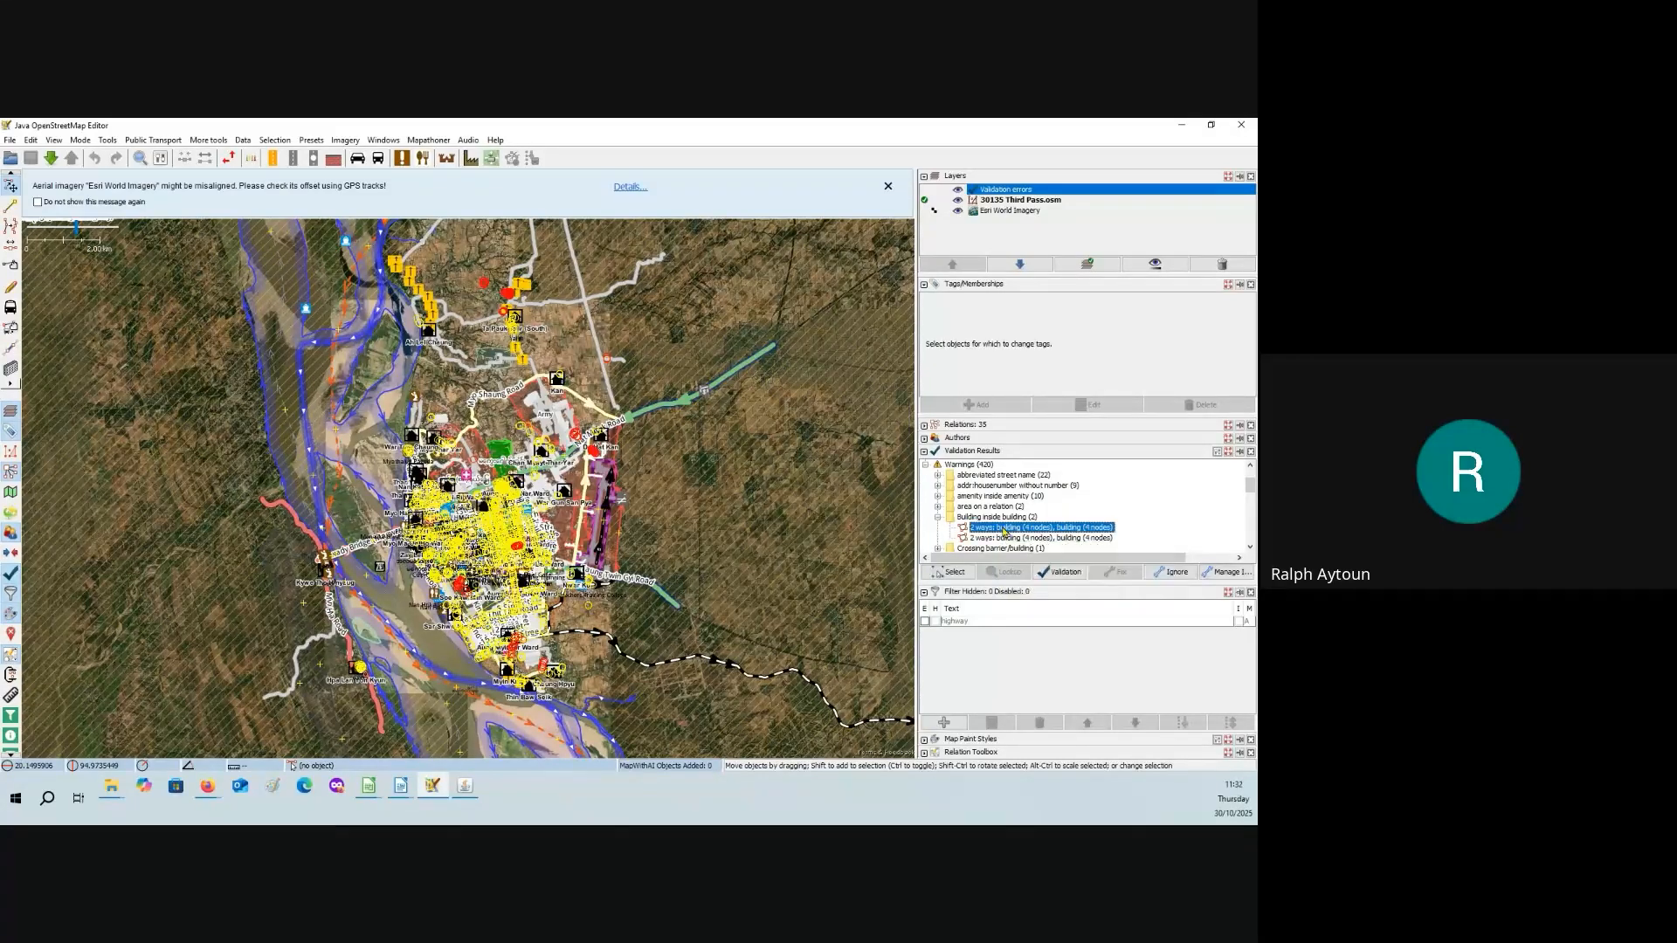
right_click(1005, 529)
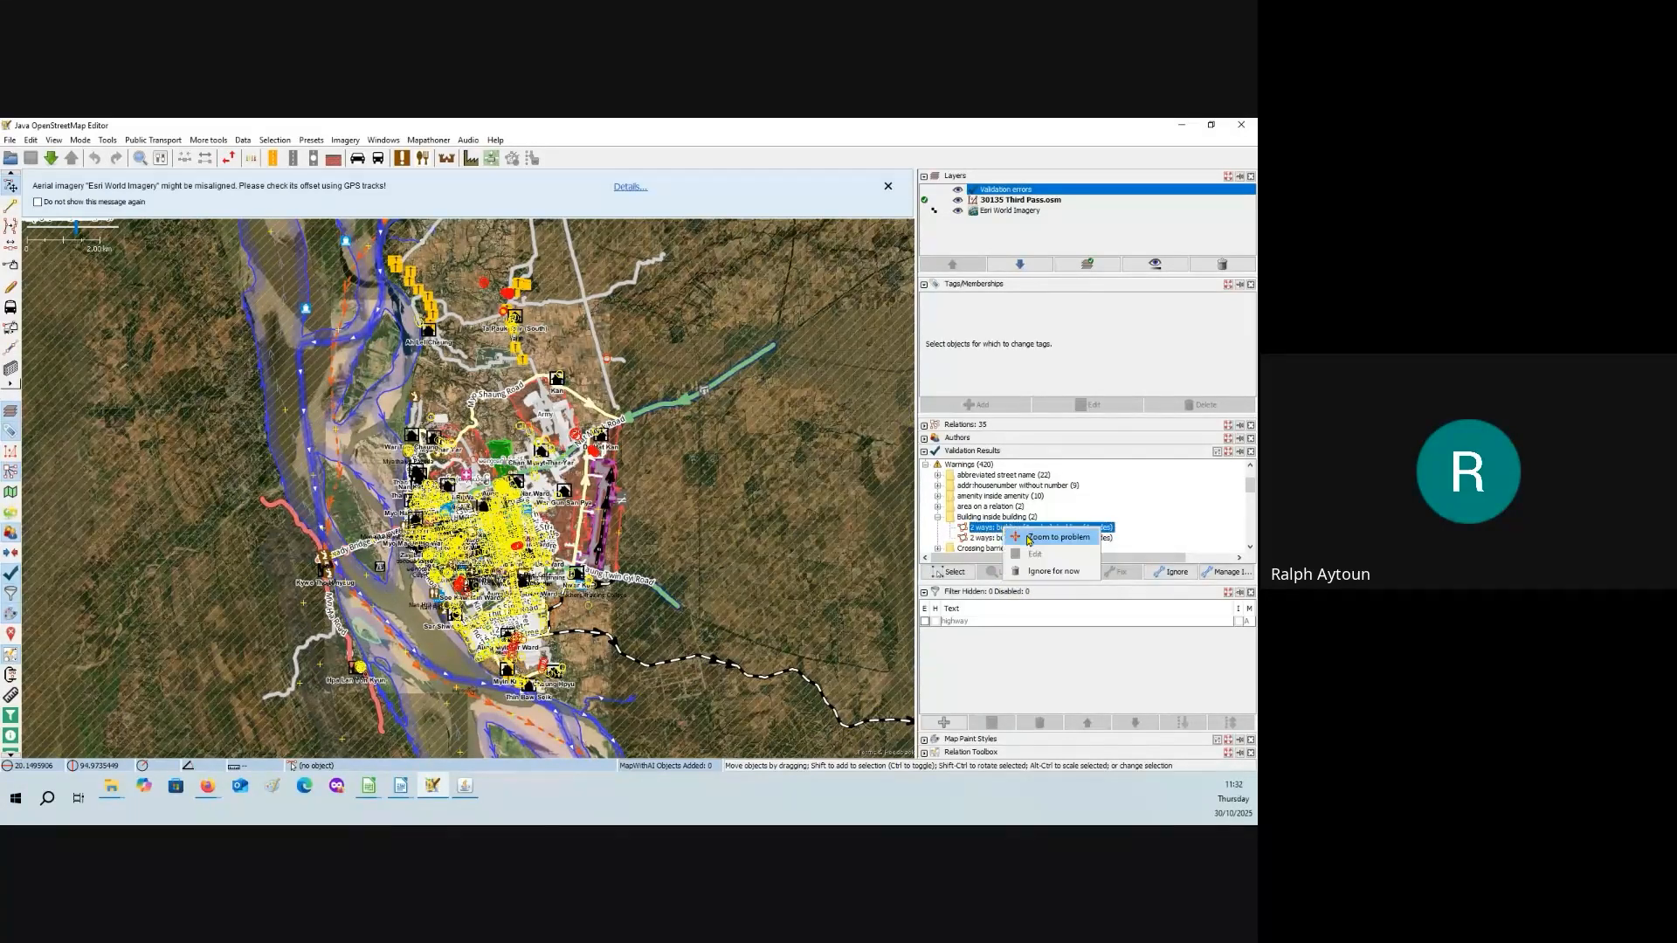
left_click(1029, 538)
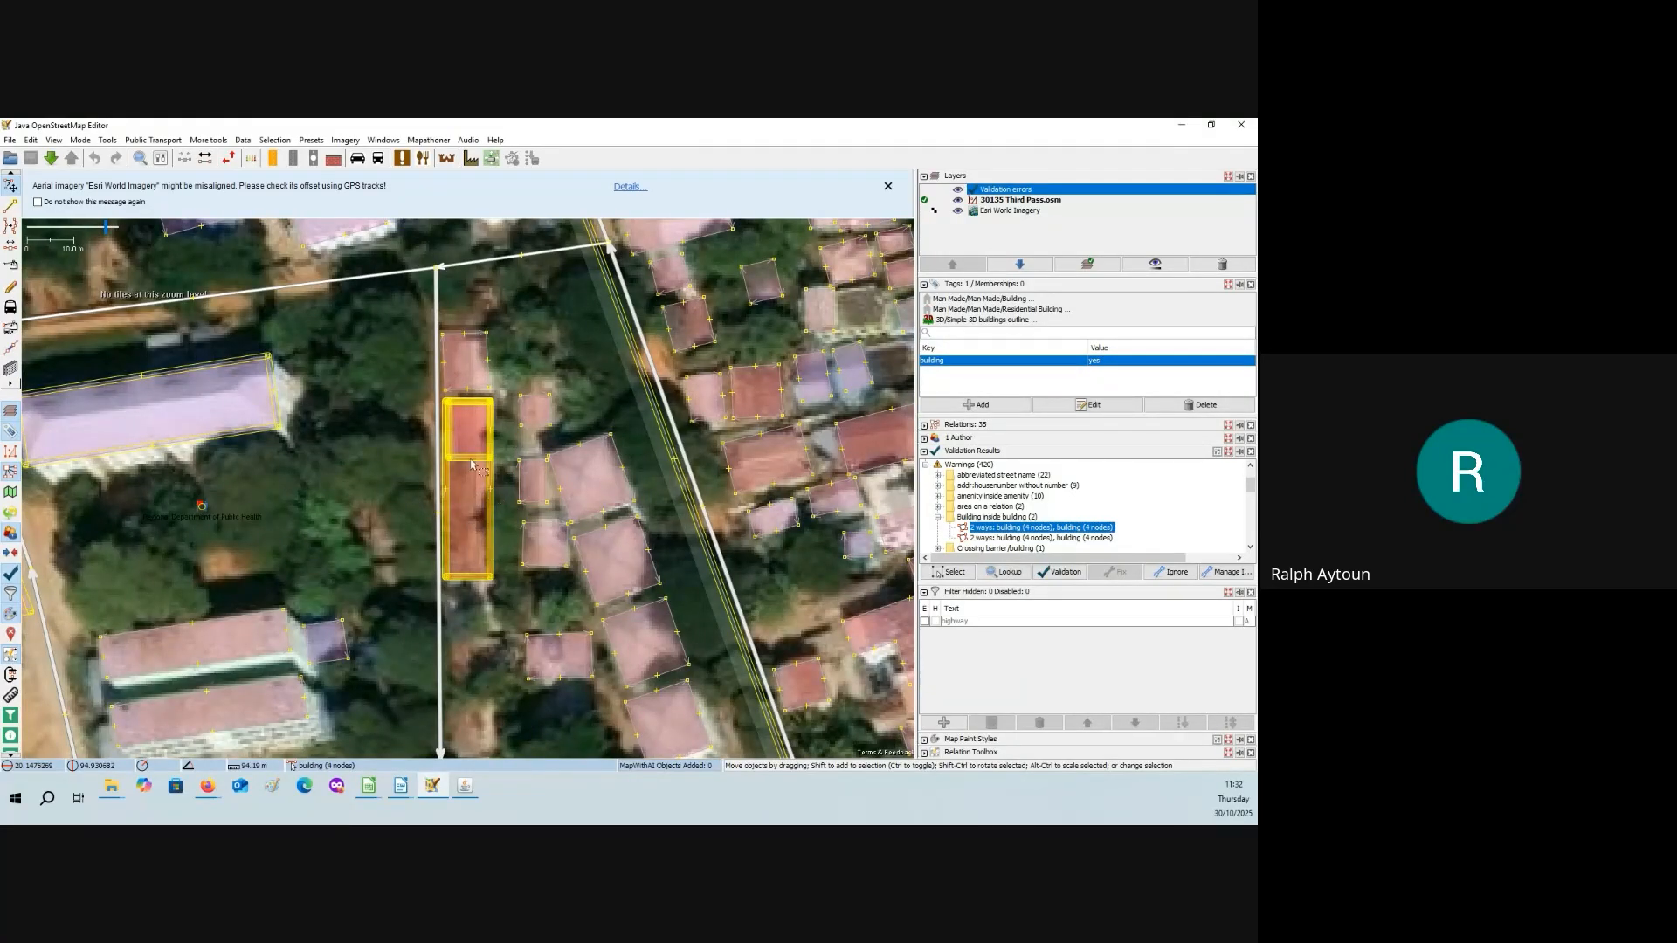
left_click(478, 460)
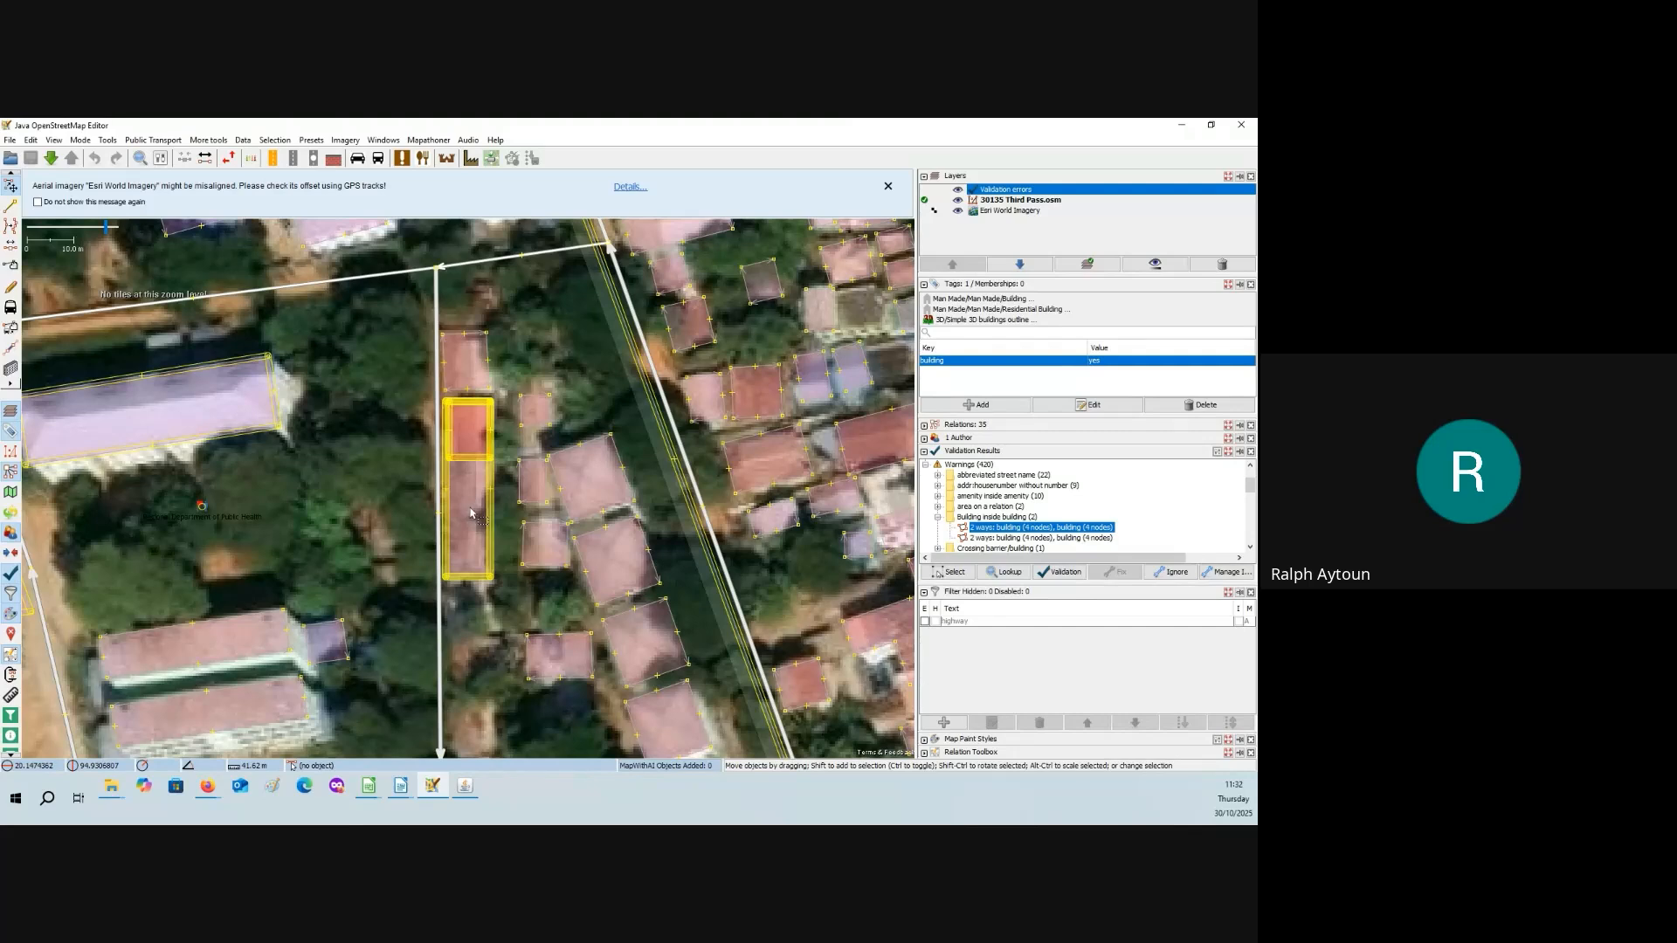
left_click(472, 513)
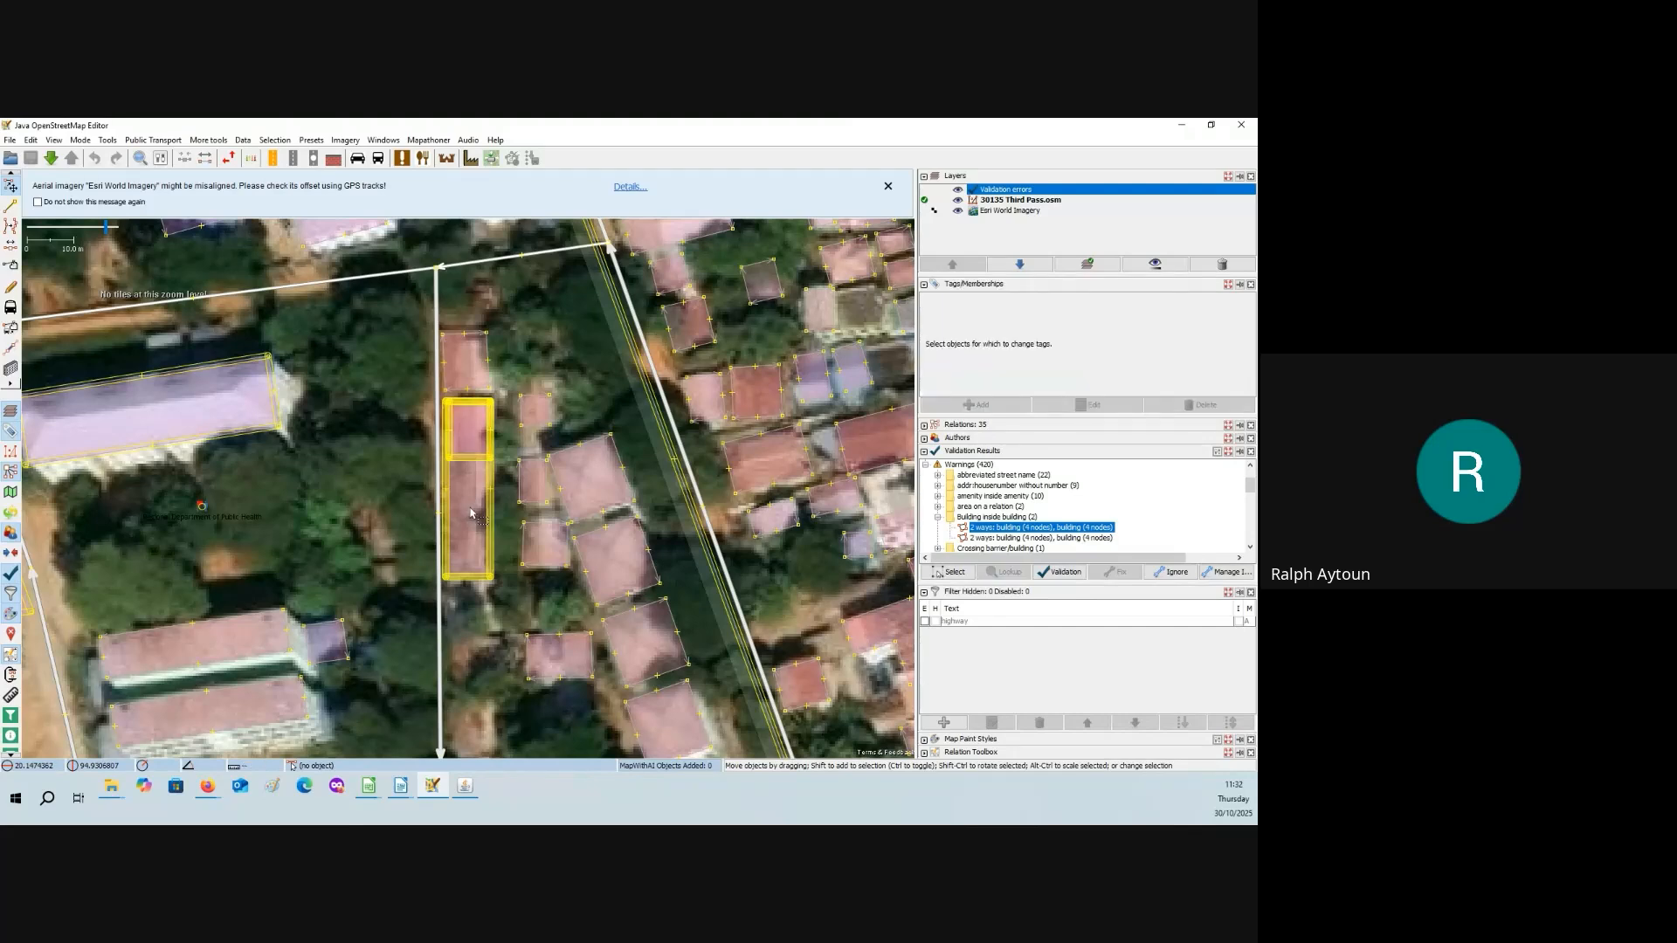
- Zoom to the second "Building inside building" warning and select the inner building to inspect it
left_click(986, 539)
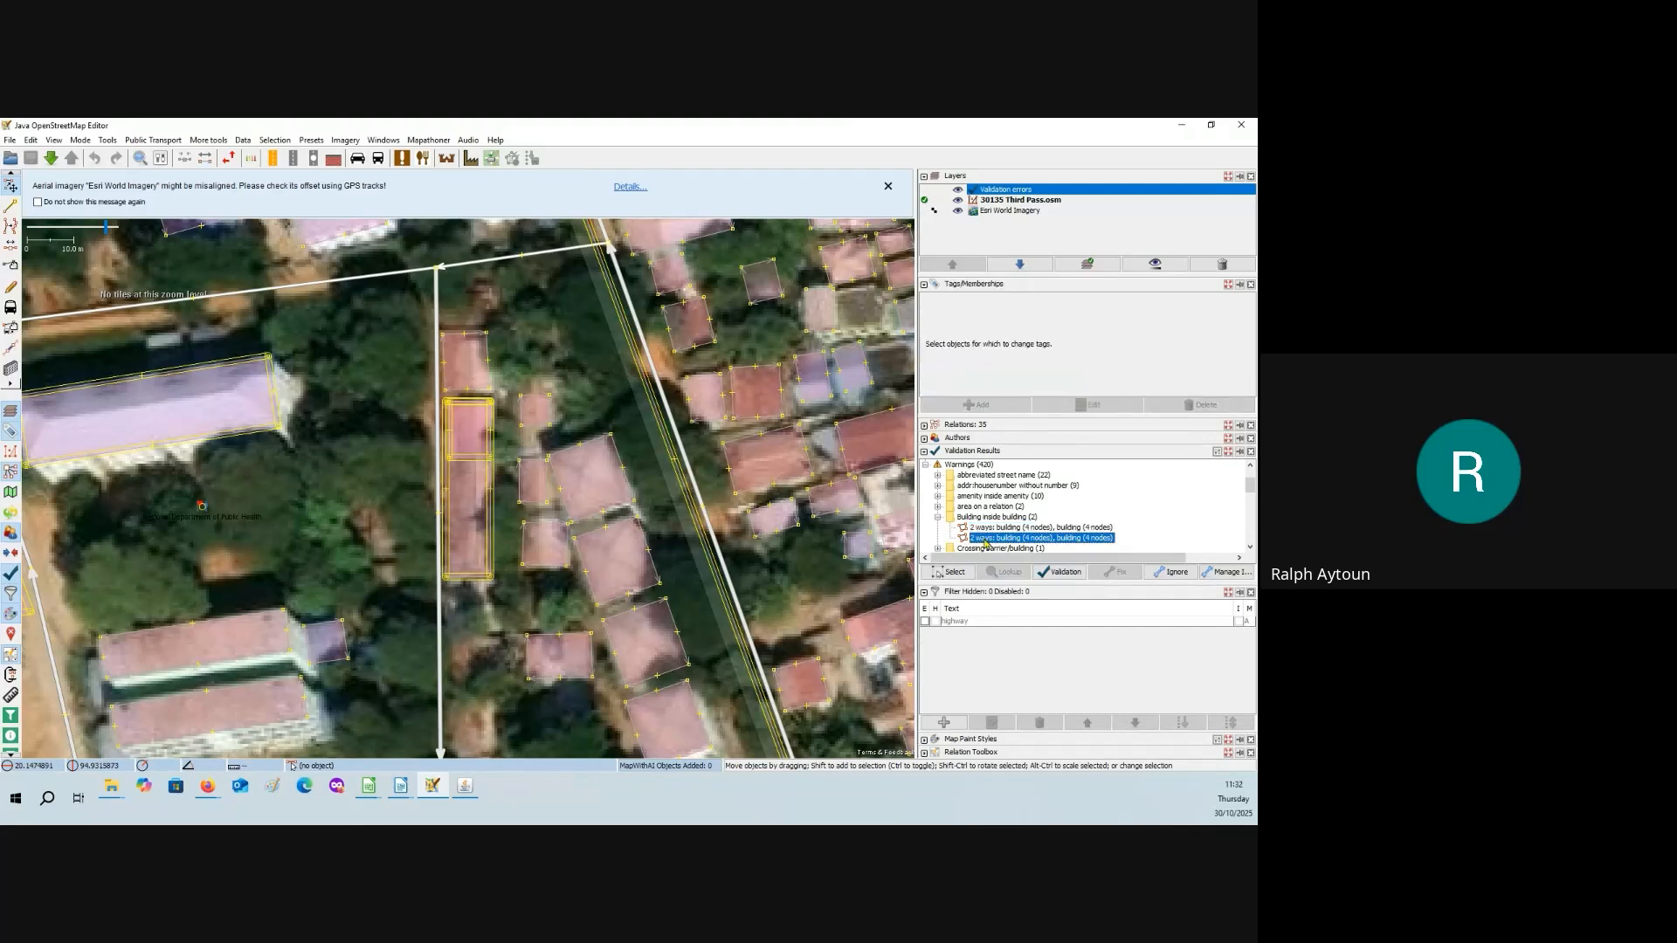
right_click(985, 542)
left_click(1000, 549)
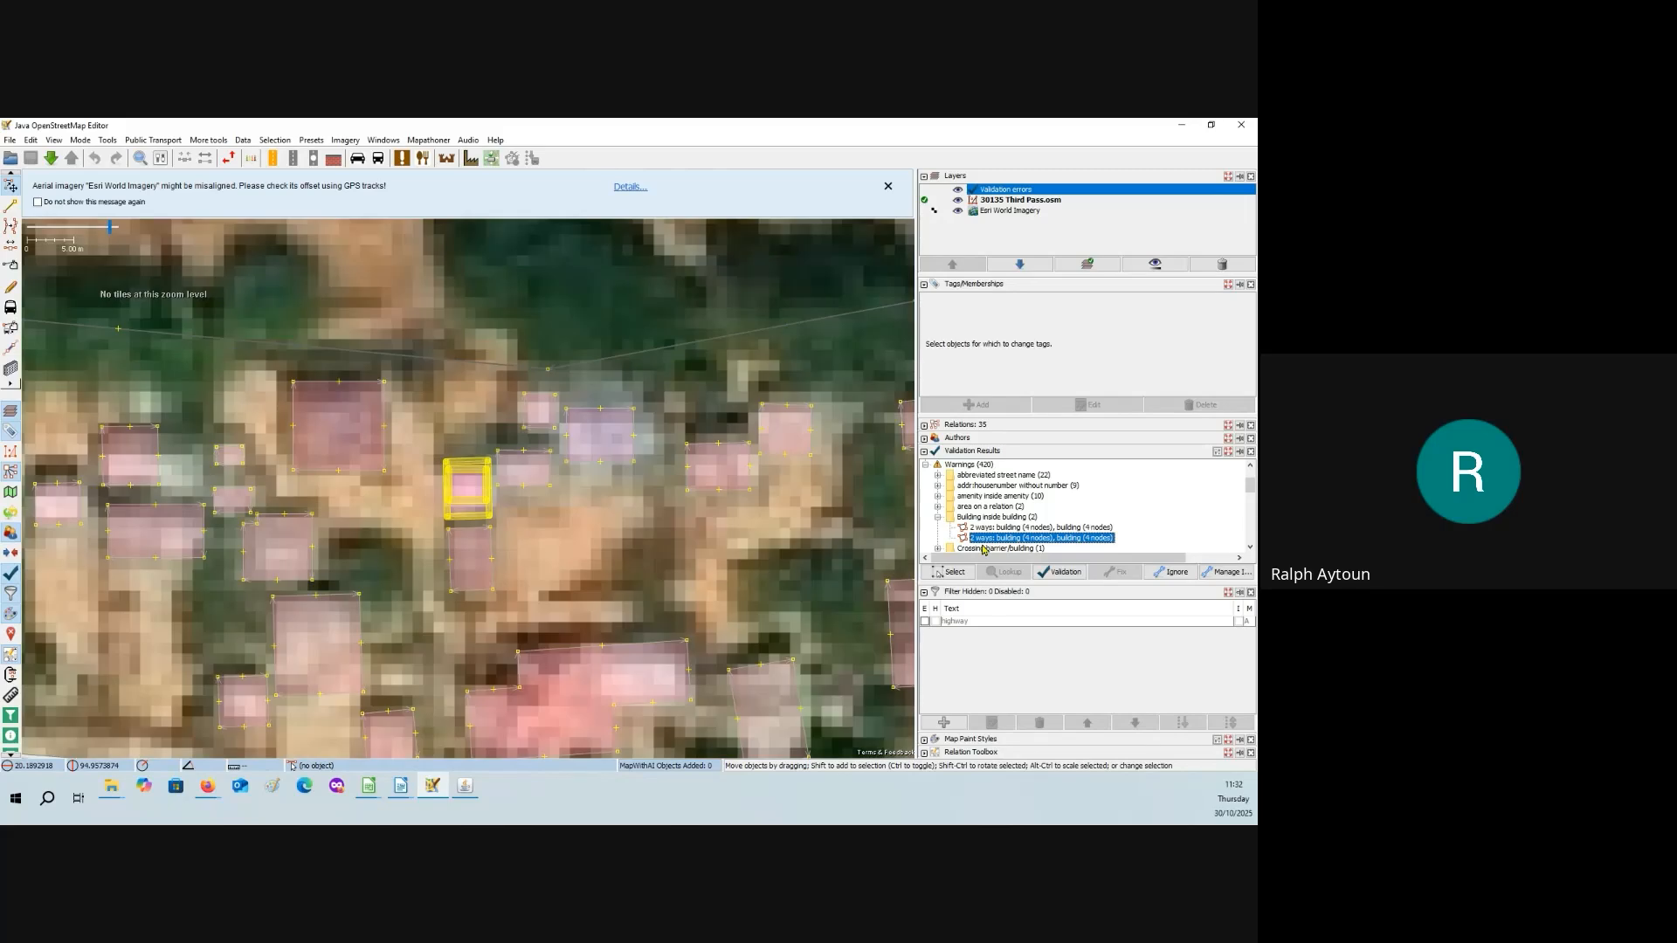
scroll(463, 493, "up", 4)
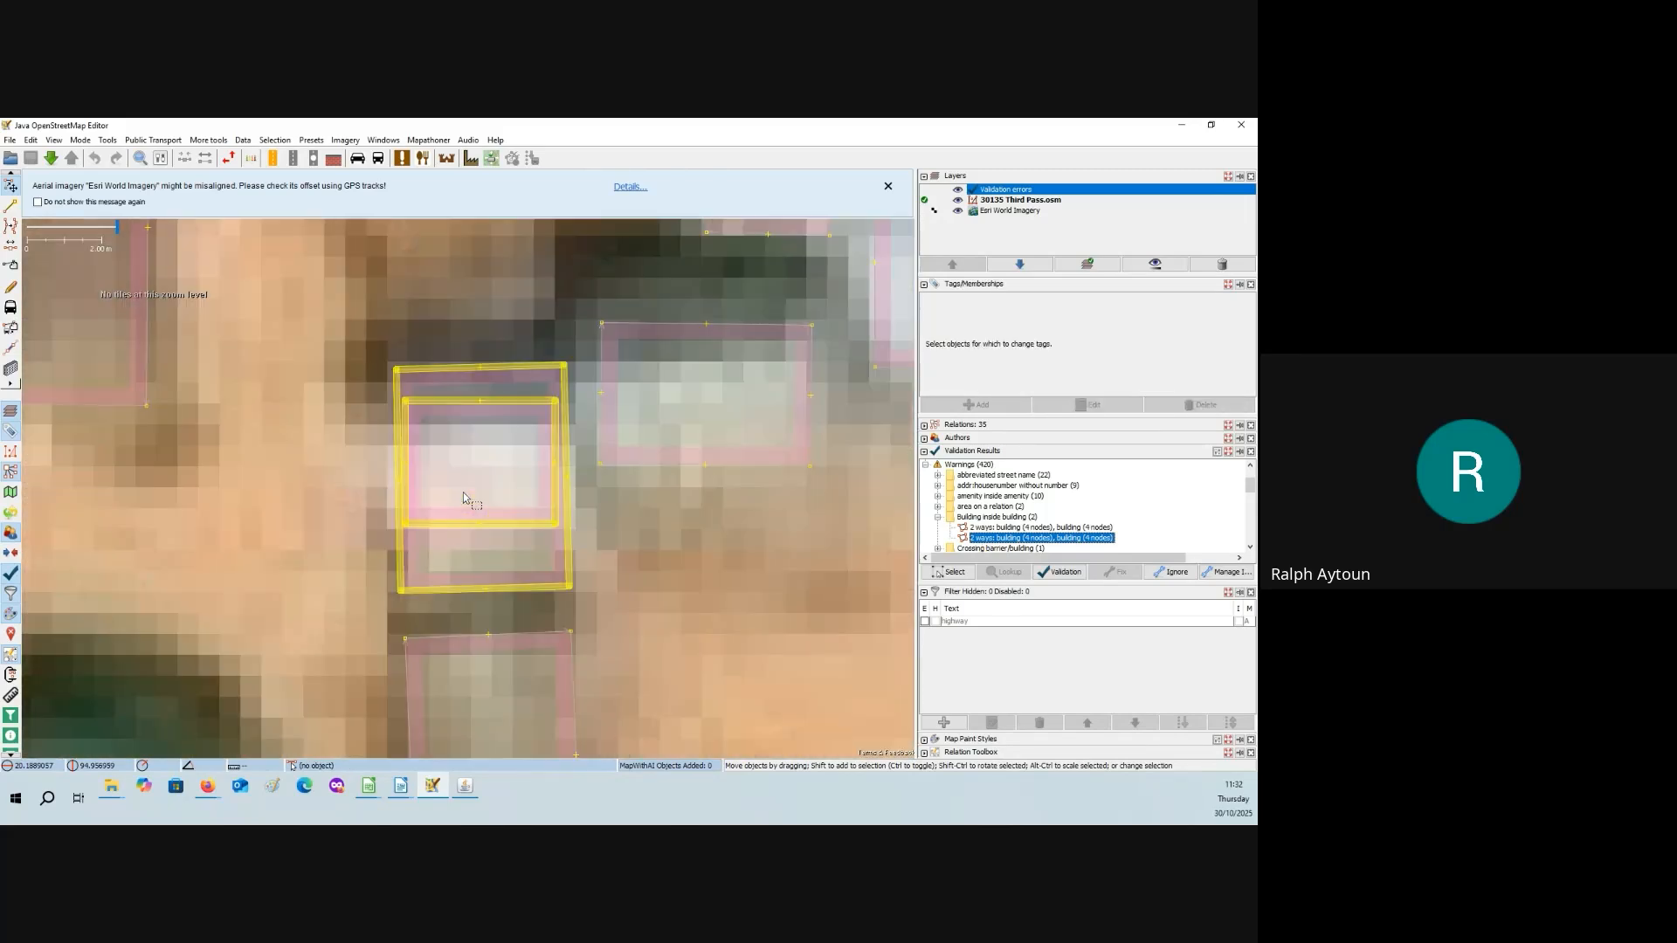
scroll(463, 491, "down", 2)
left_click(486, 452)
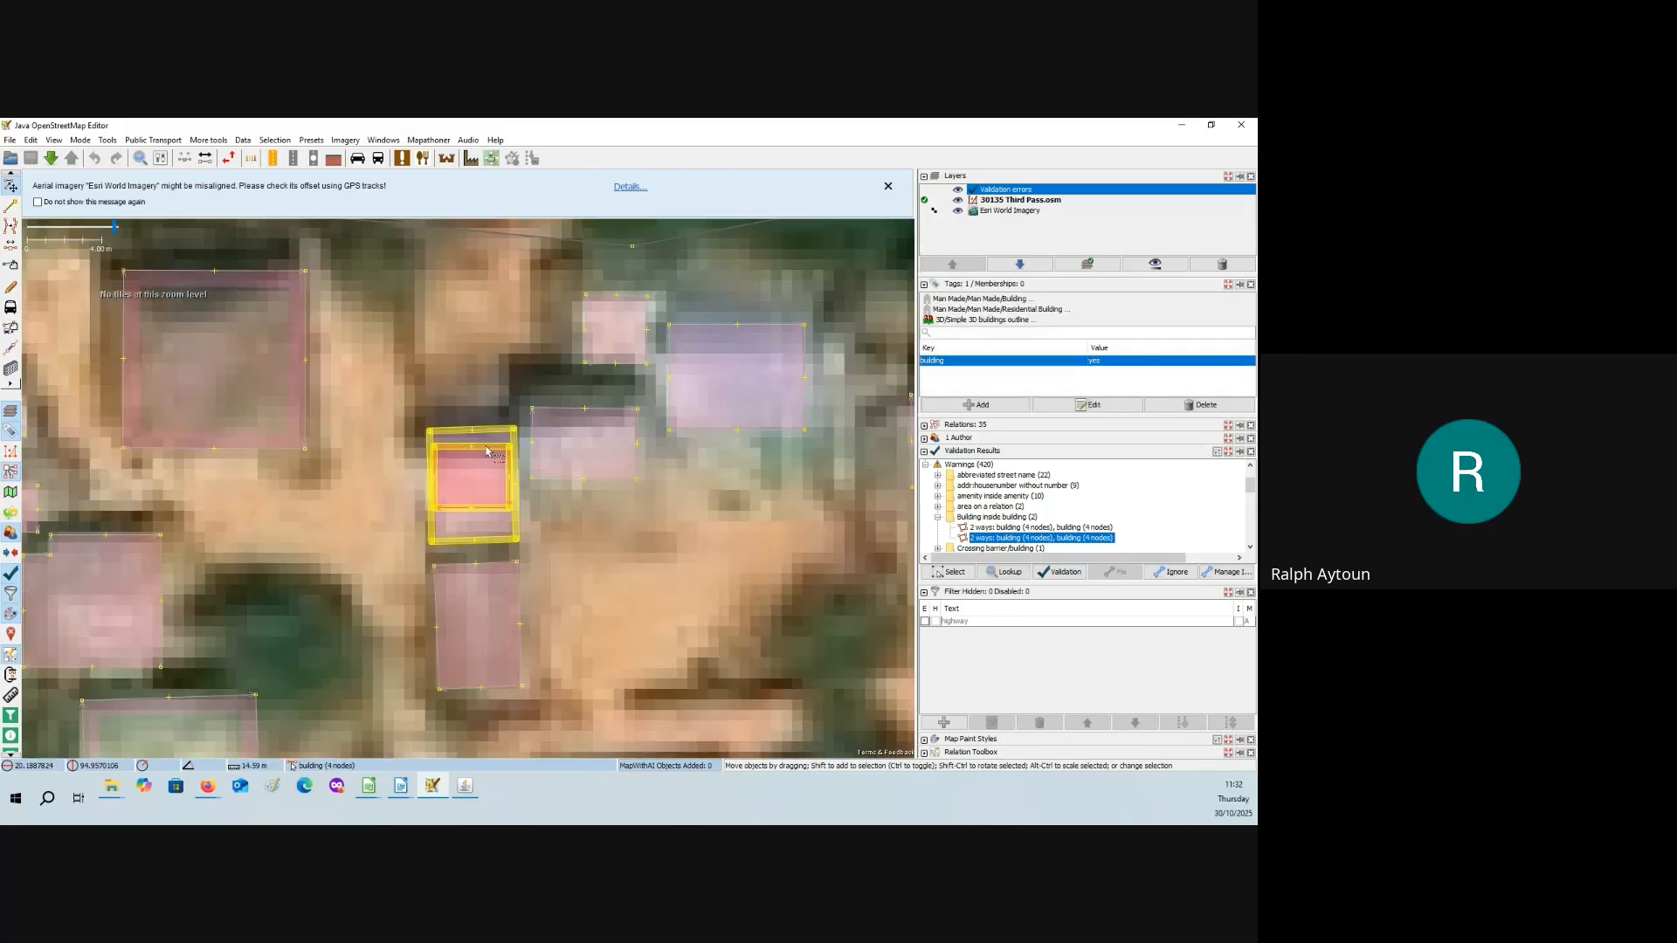
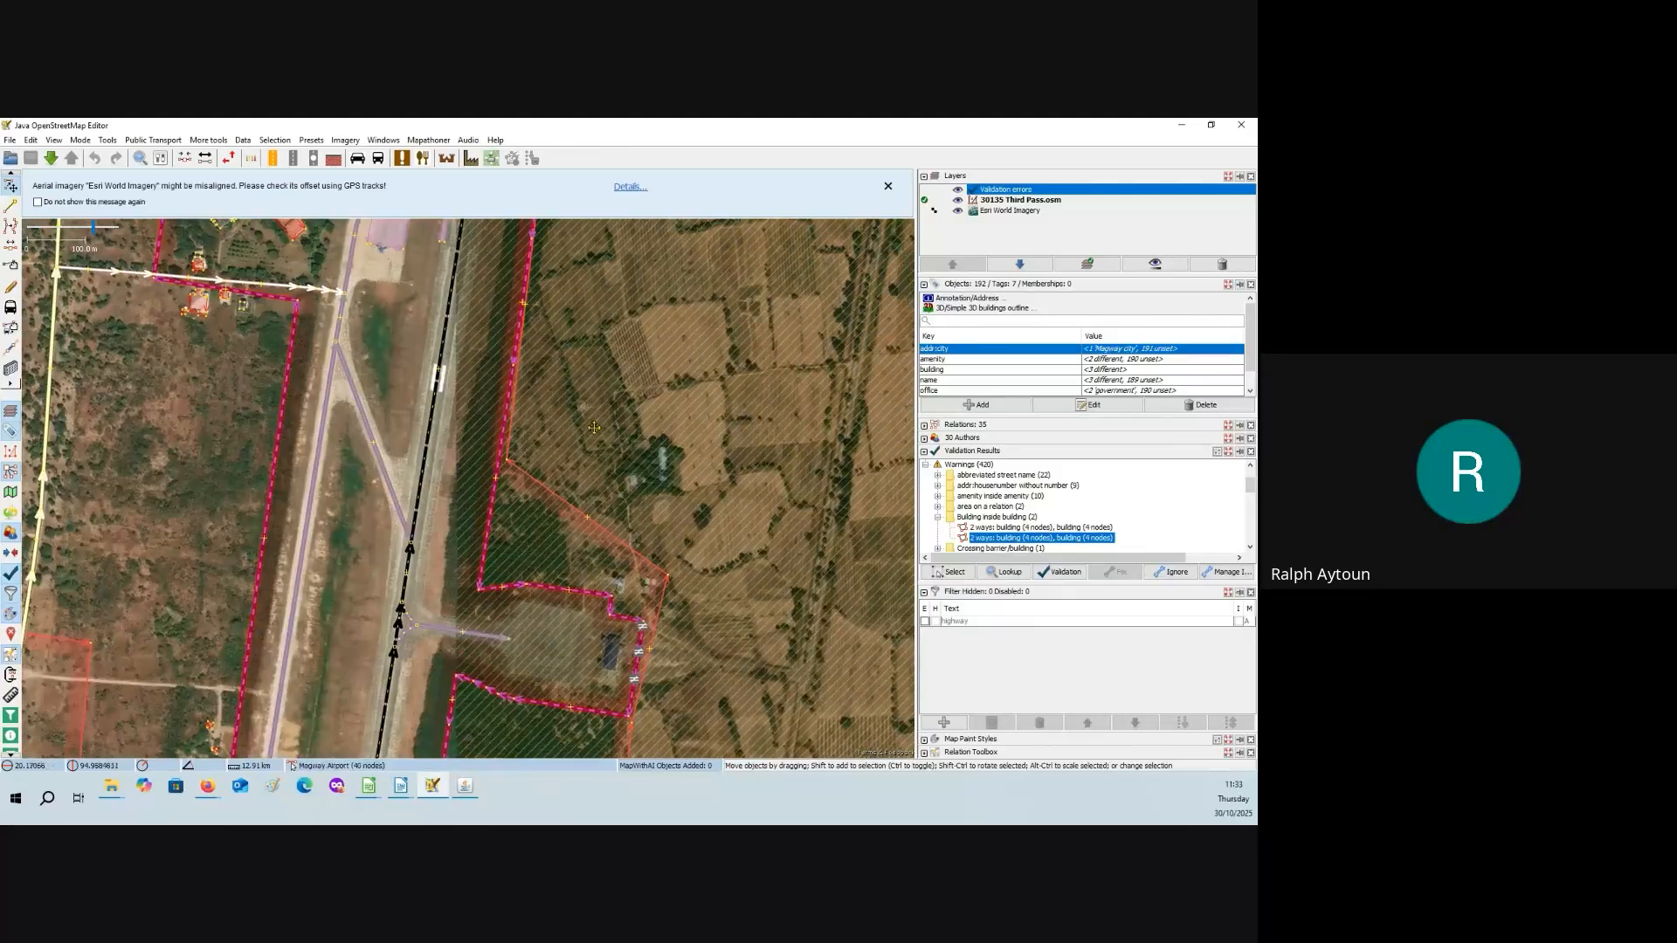
- Examine the buildings and mapped areas around Magway Airport against the aerial imagery and clear the current selection
left_click_drag(313, 450, 540, 432)
left_click_drag(457, 364, 510, 557)
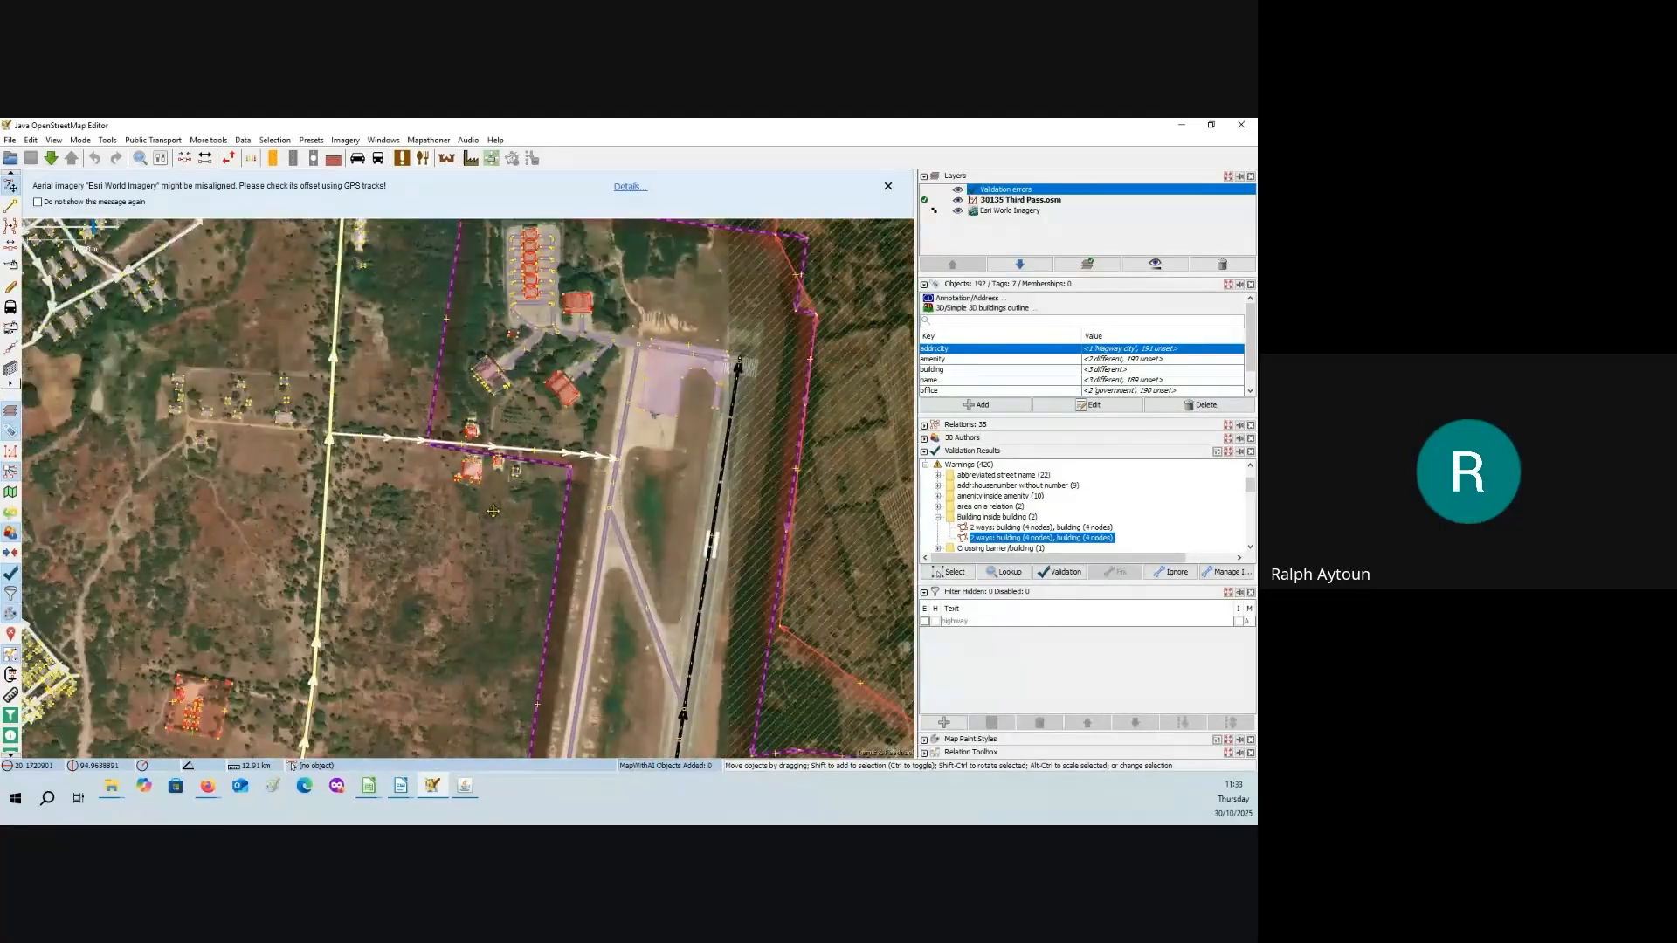
scroll(450, 435, "up", 4)
left_click_drag(460, 434, 383, 340)
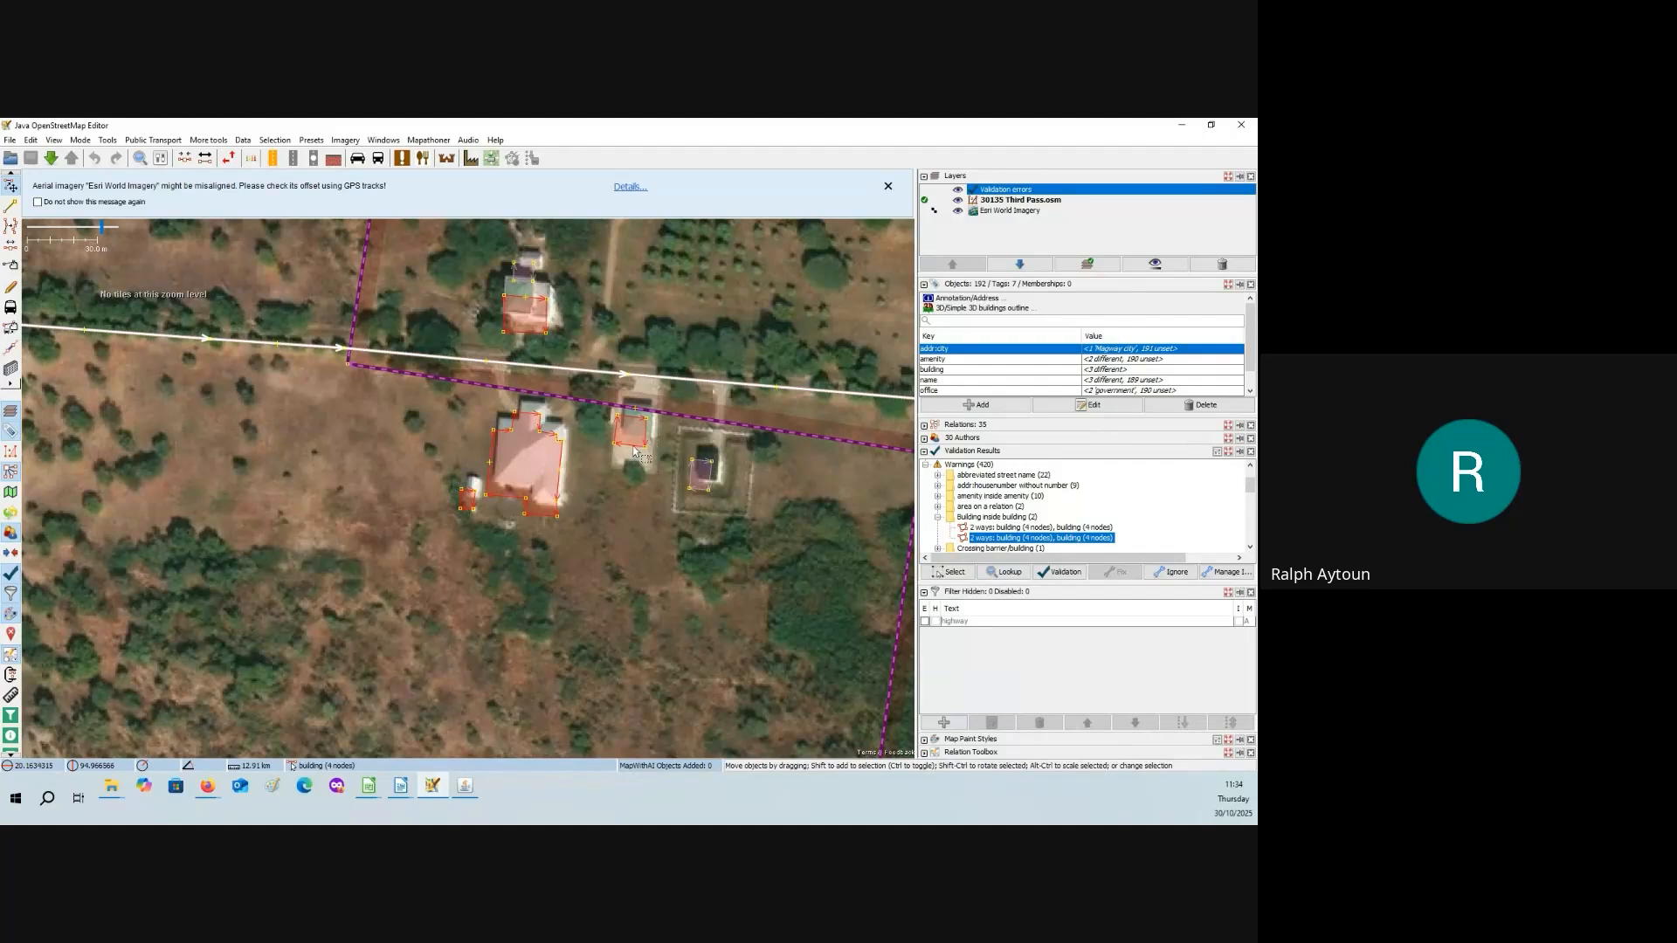
scroll(308, 594, "down", 2)
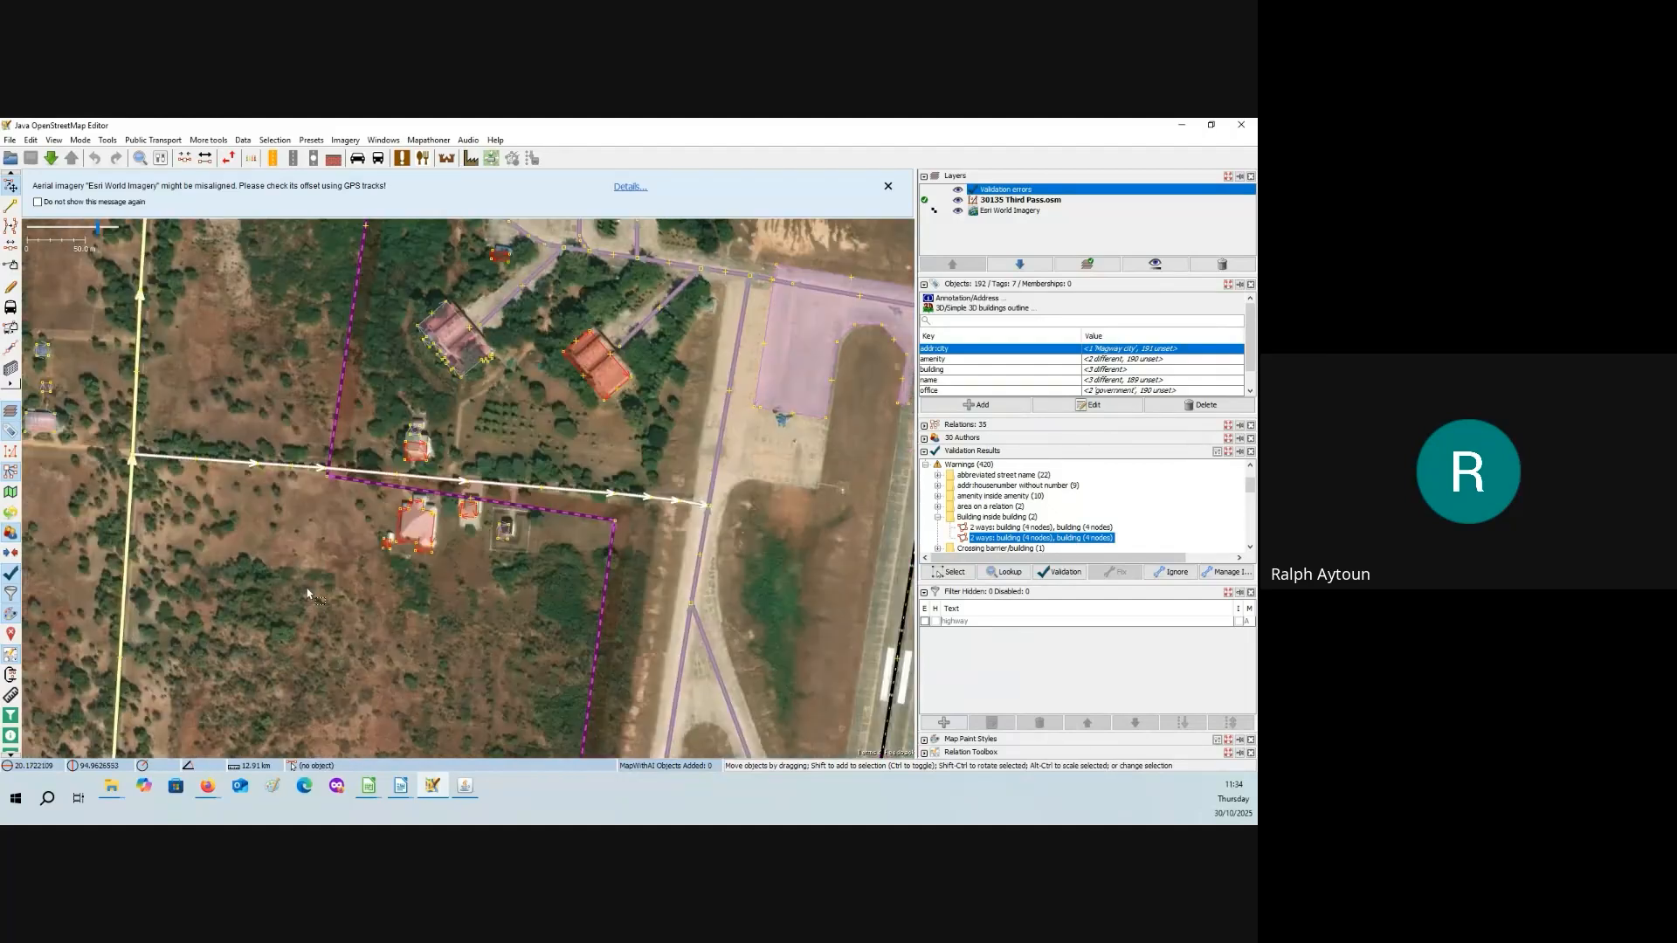
scroll(307, 595, "down", 2)
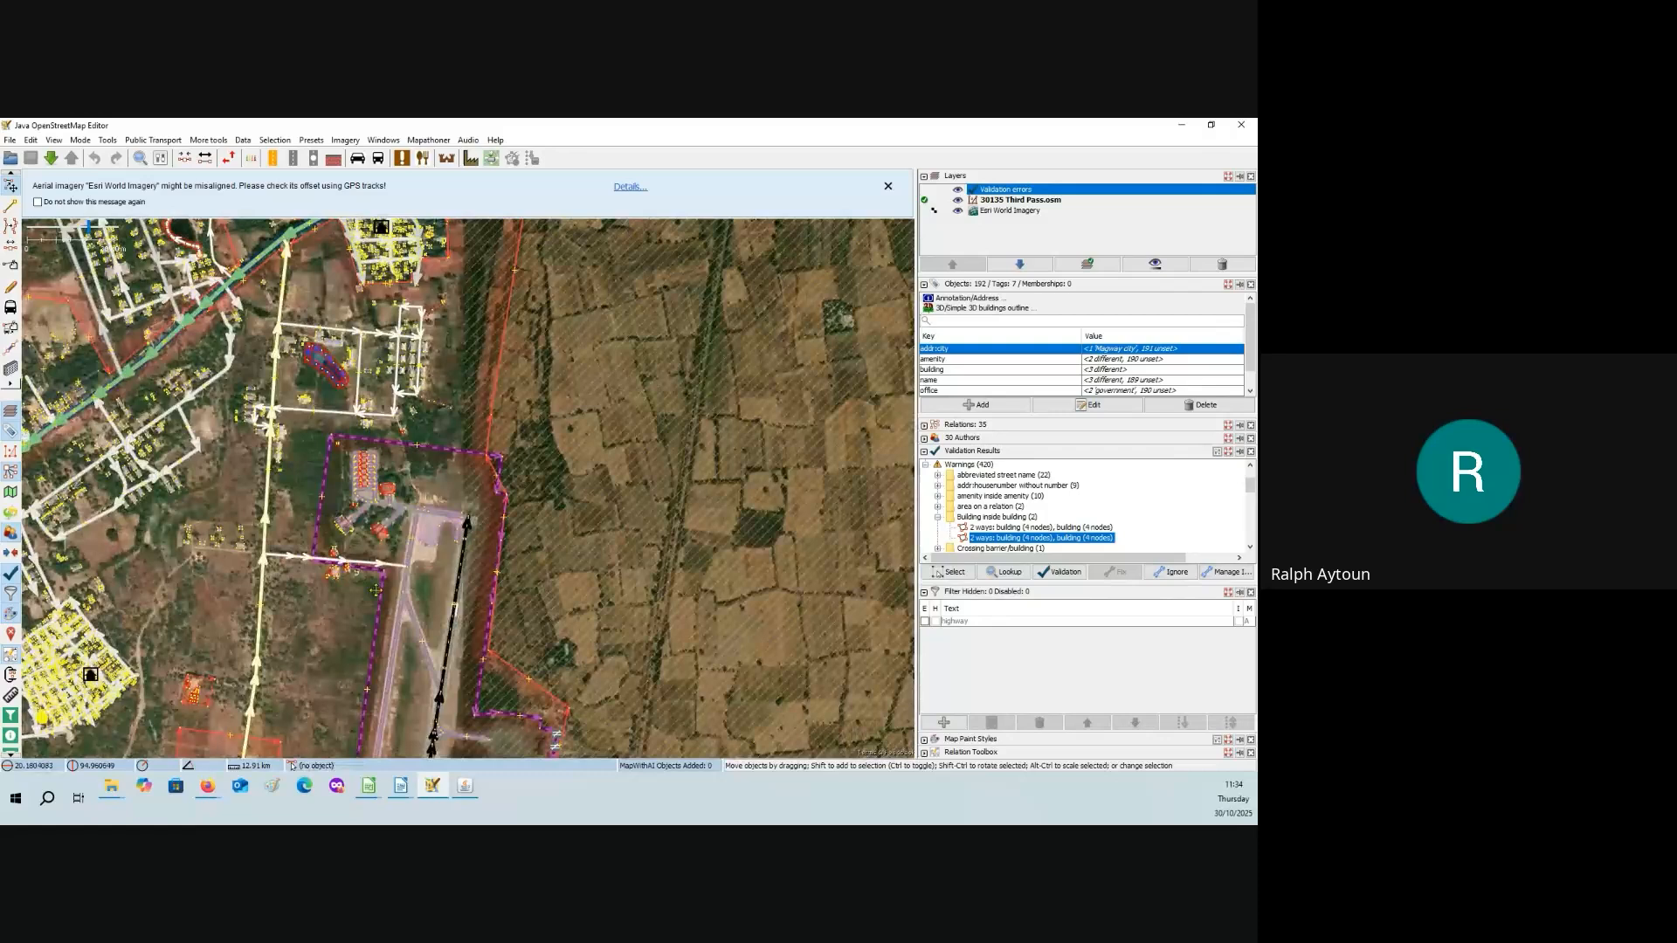
left_click_drag(375, 590, 659, 400)
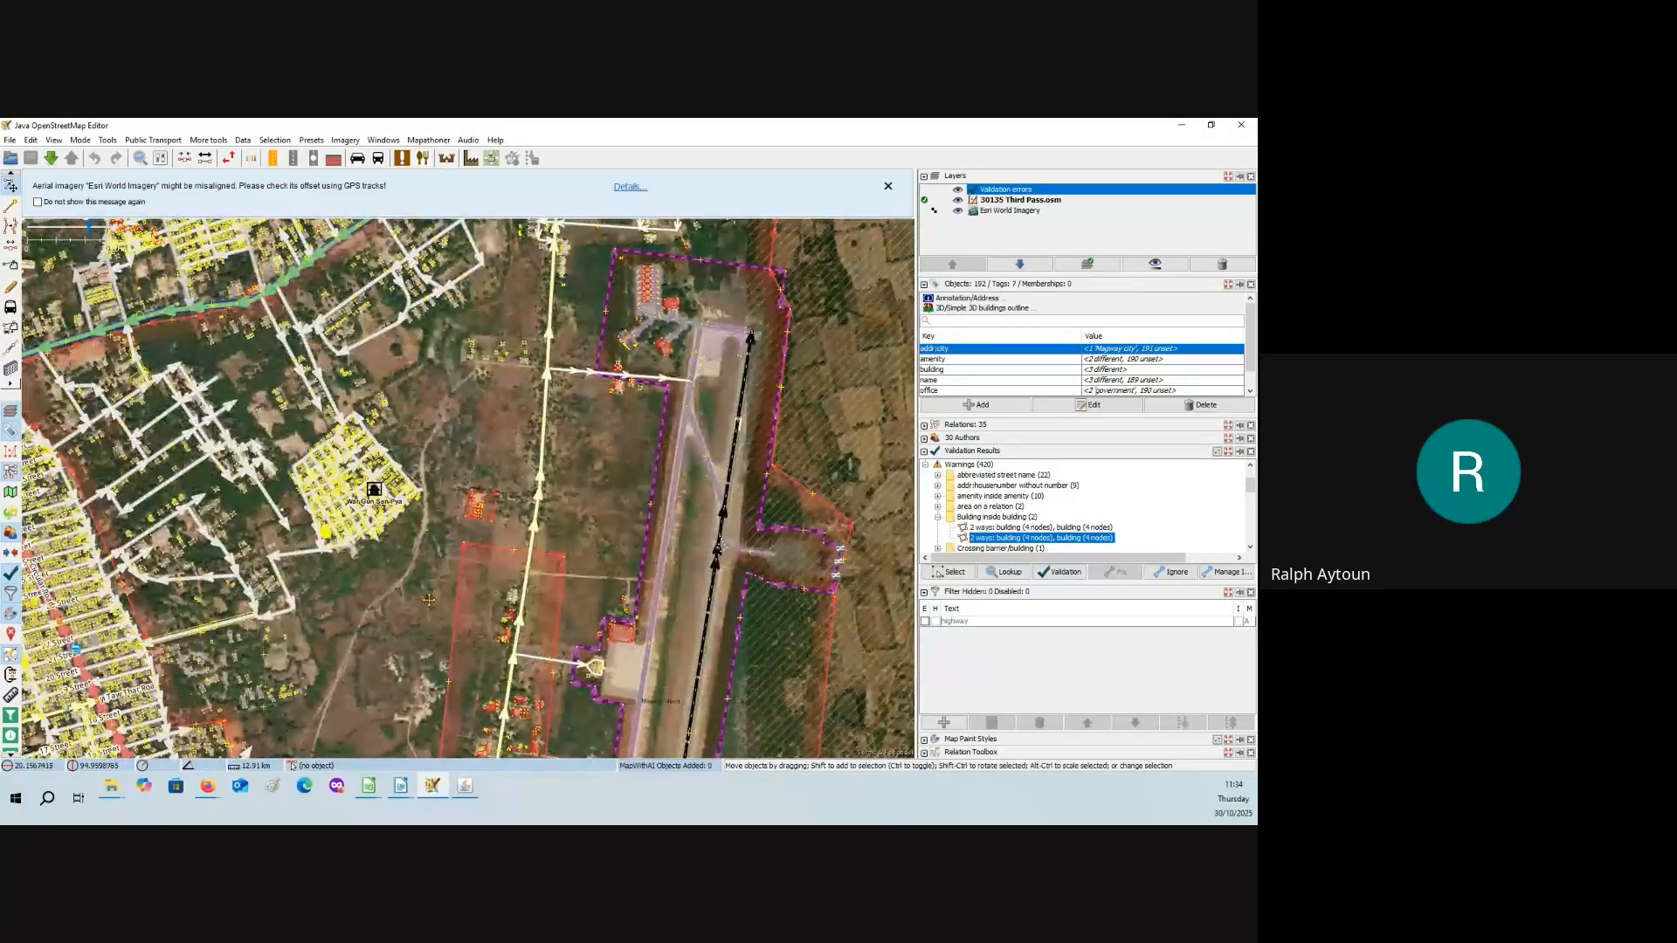
left_click_drag(433, 598, 500, 517)
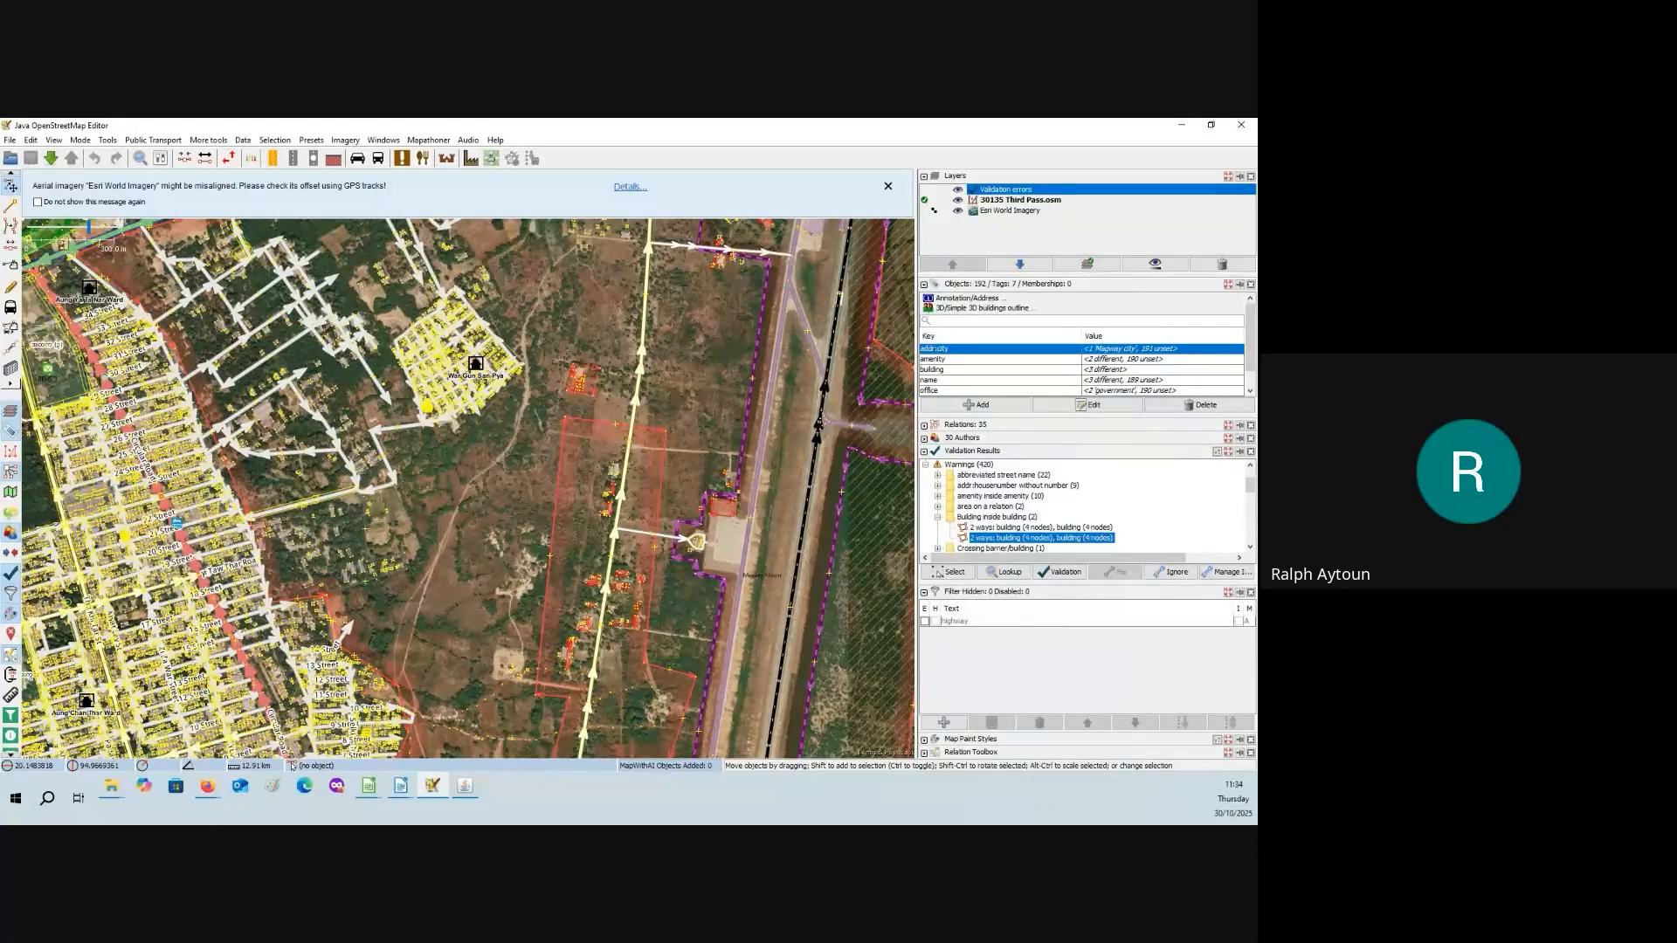
left_click(516, 478)
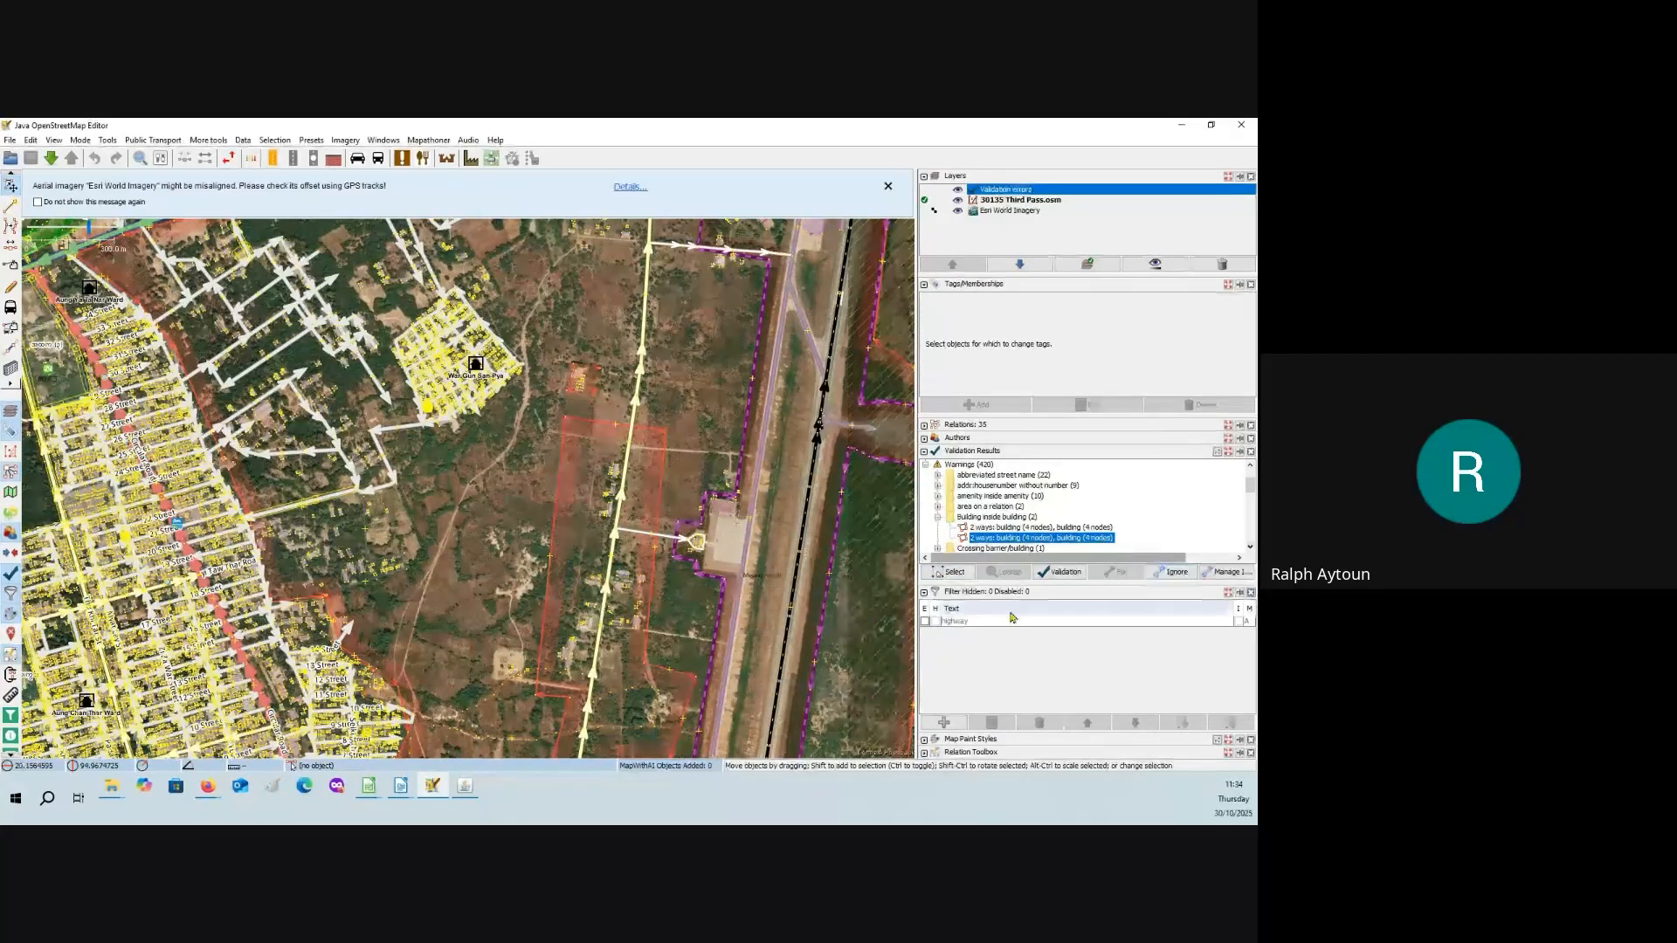
left_click(669, 654)
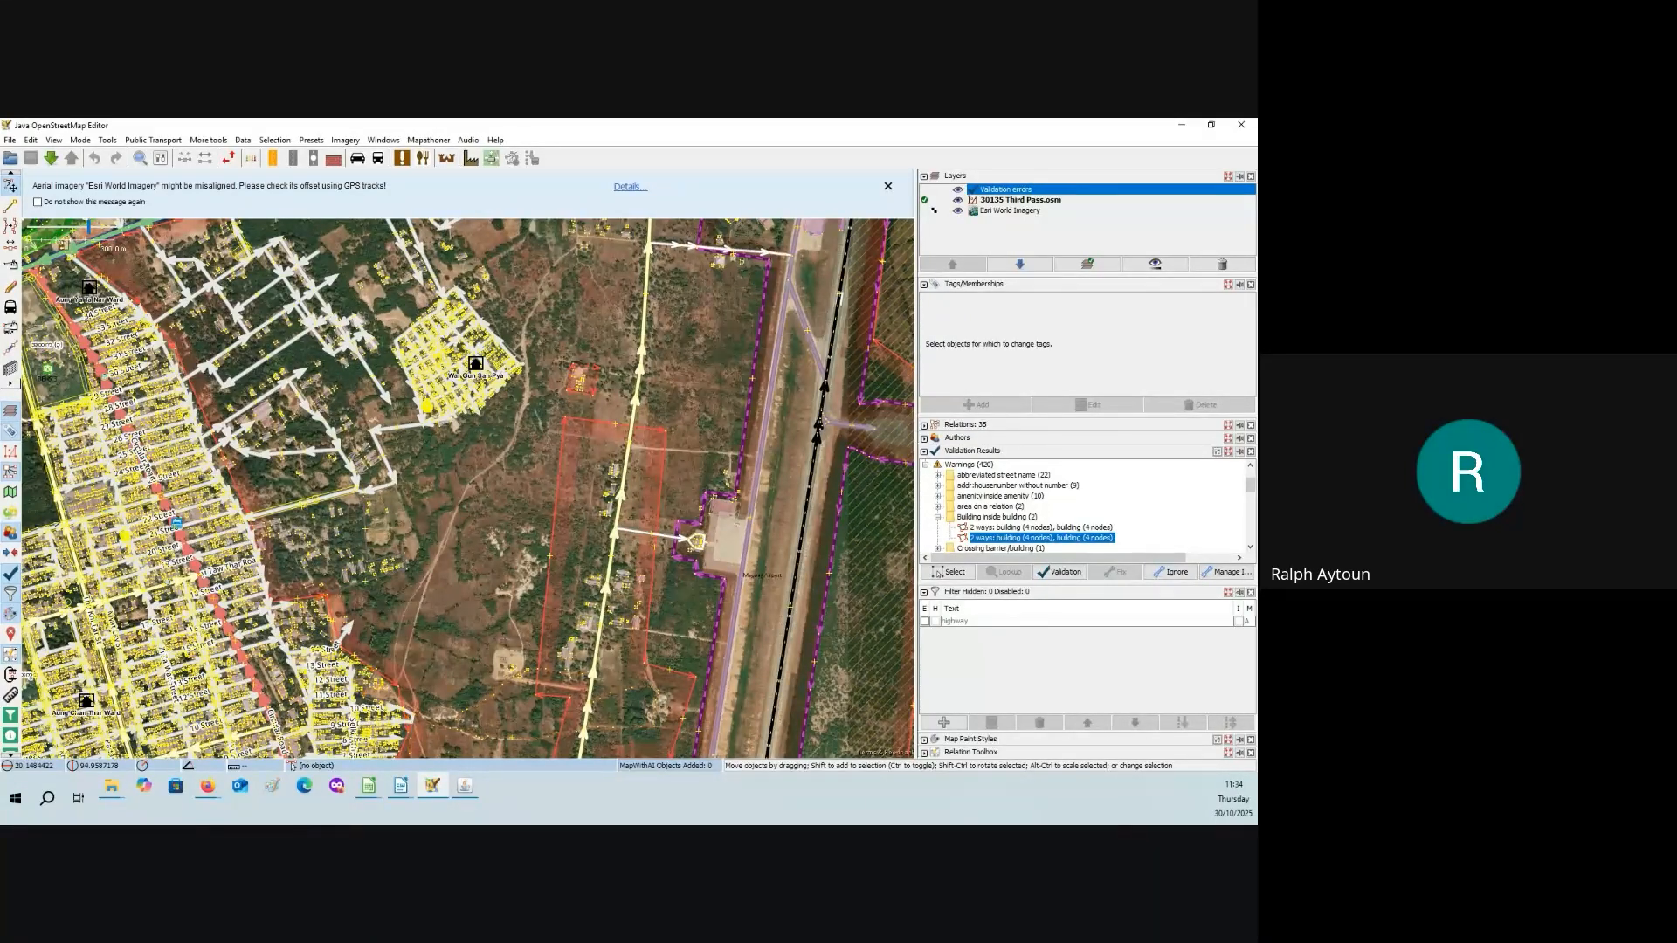
- Follow Taung Twin Gyi Road through the town to the roundabout where Circular Road joins it
key("alt+Tab")
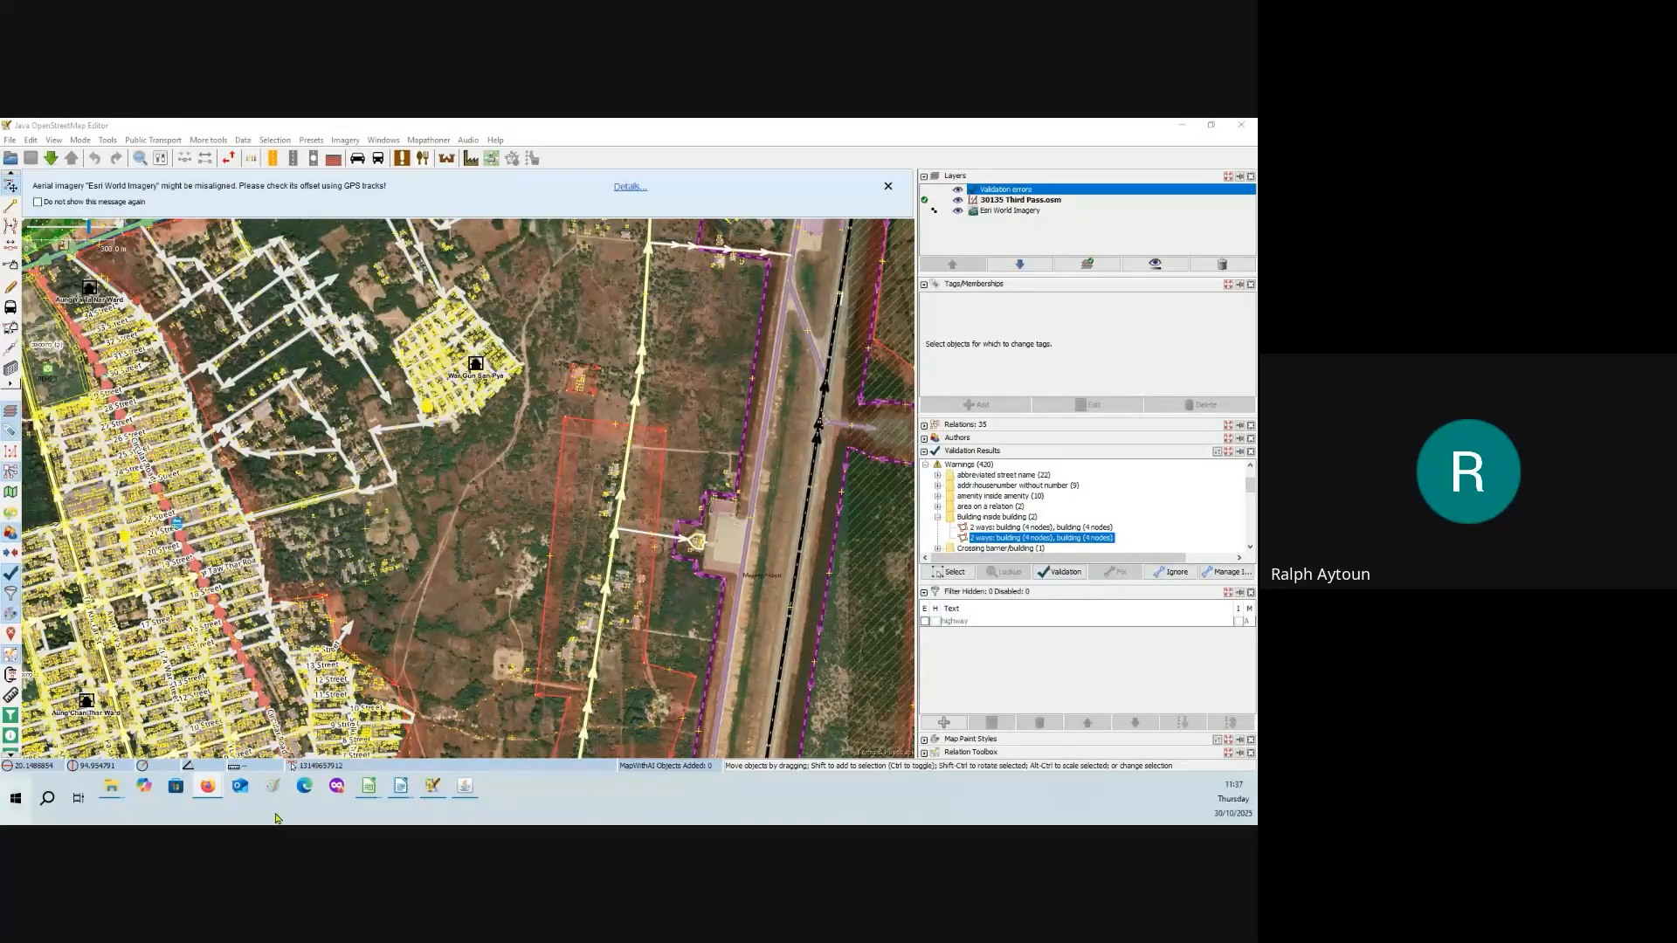
left_click(320, 513)
scroll(320, 512, "down", 2)
left_click(325, 538)
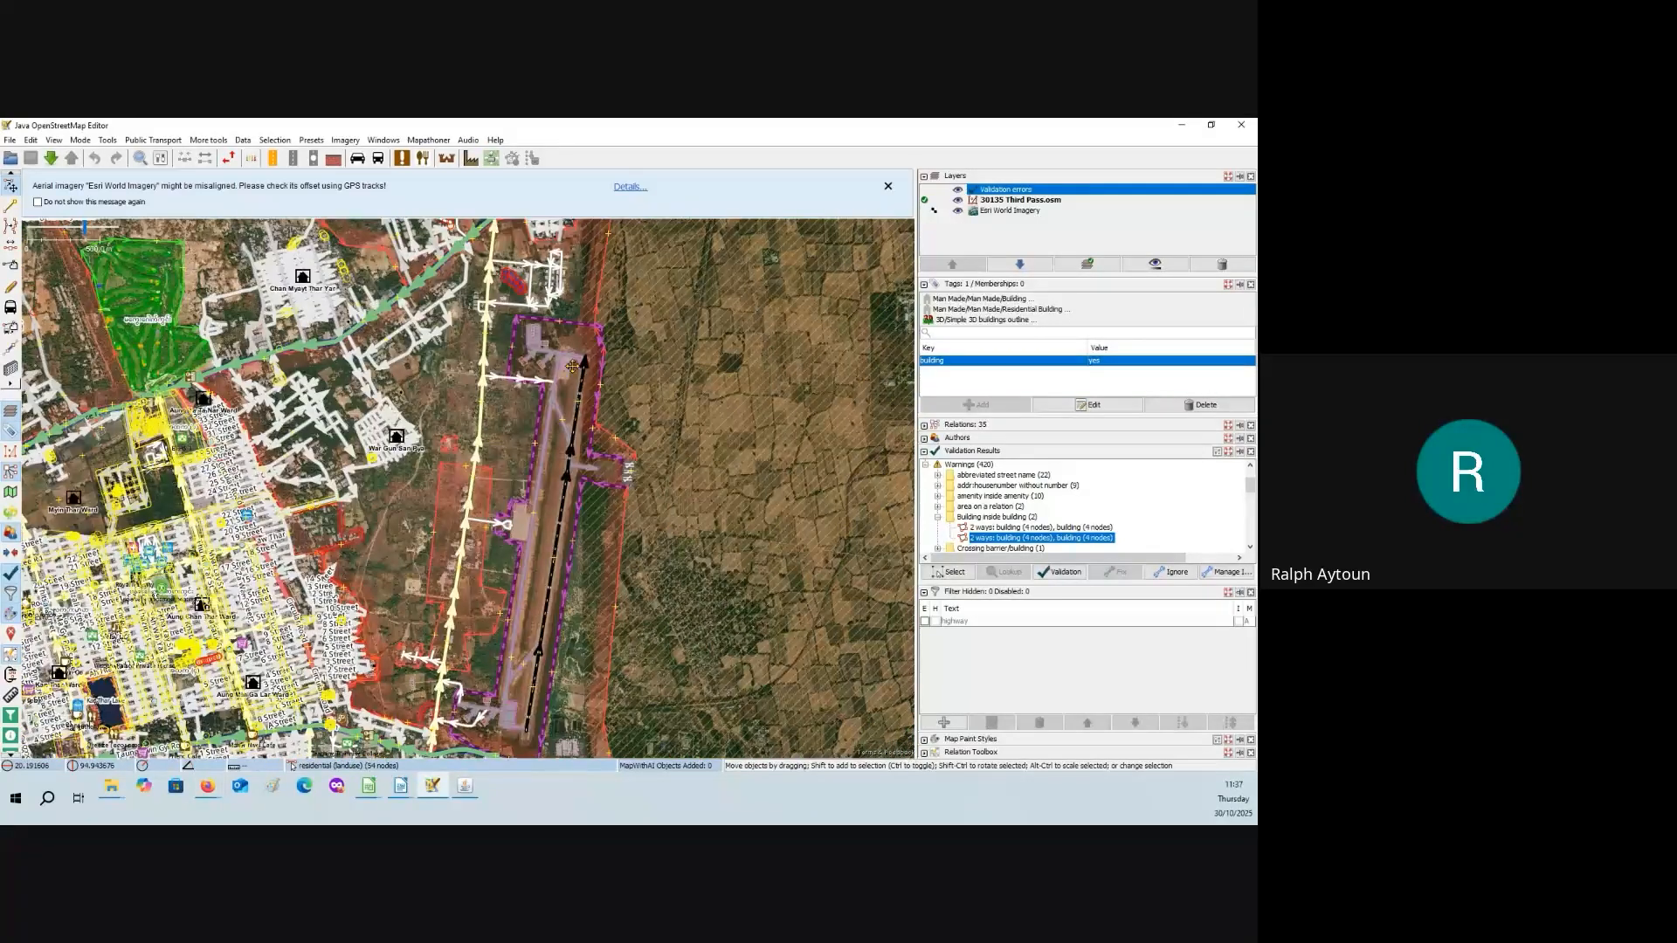
left_click_drag(550, 359, 621, 326)
left_click_drag(445, 631, 677, 407)
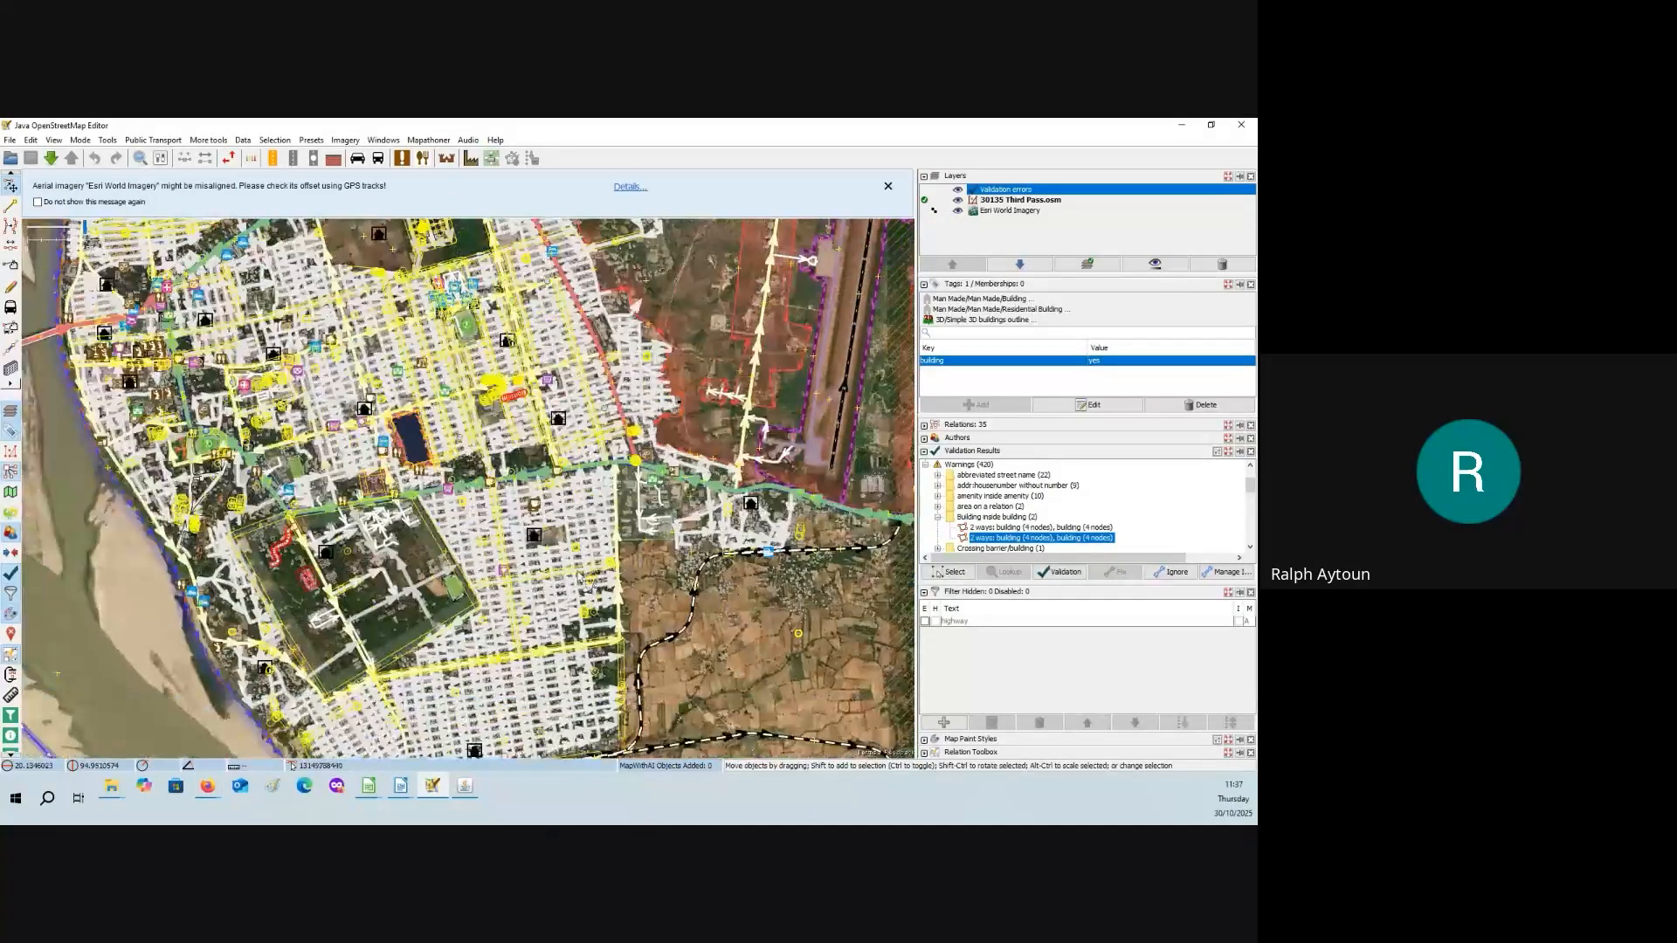
left_click(264, 395)
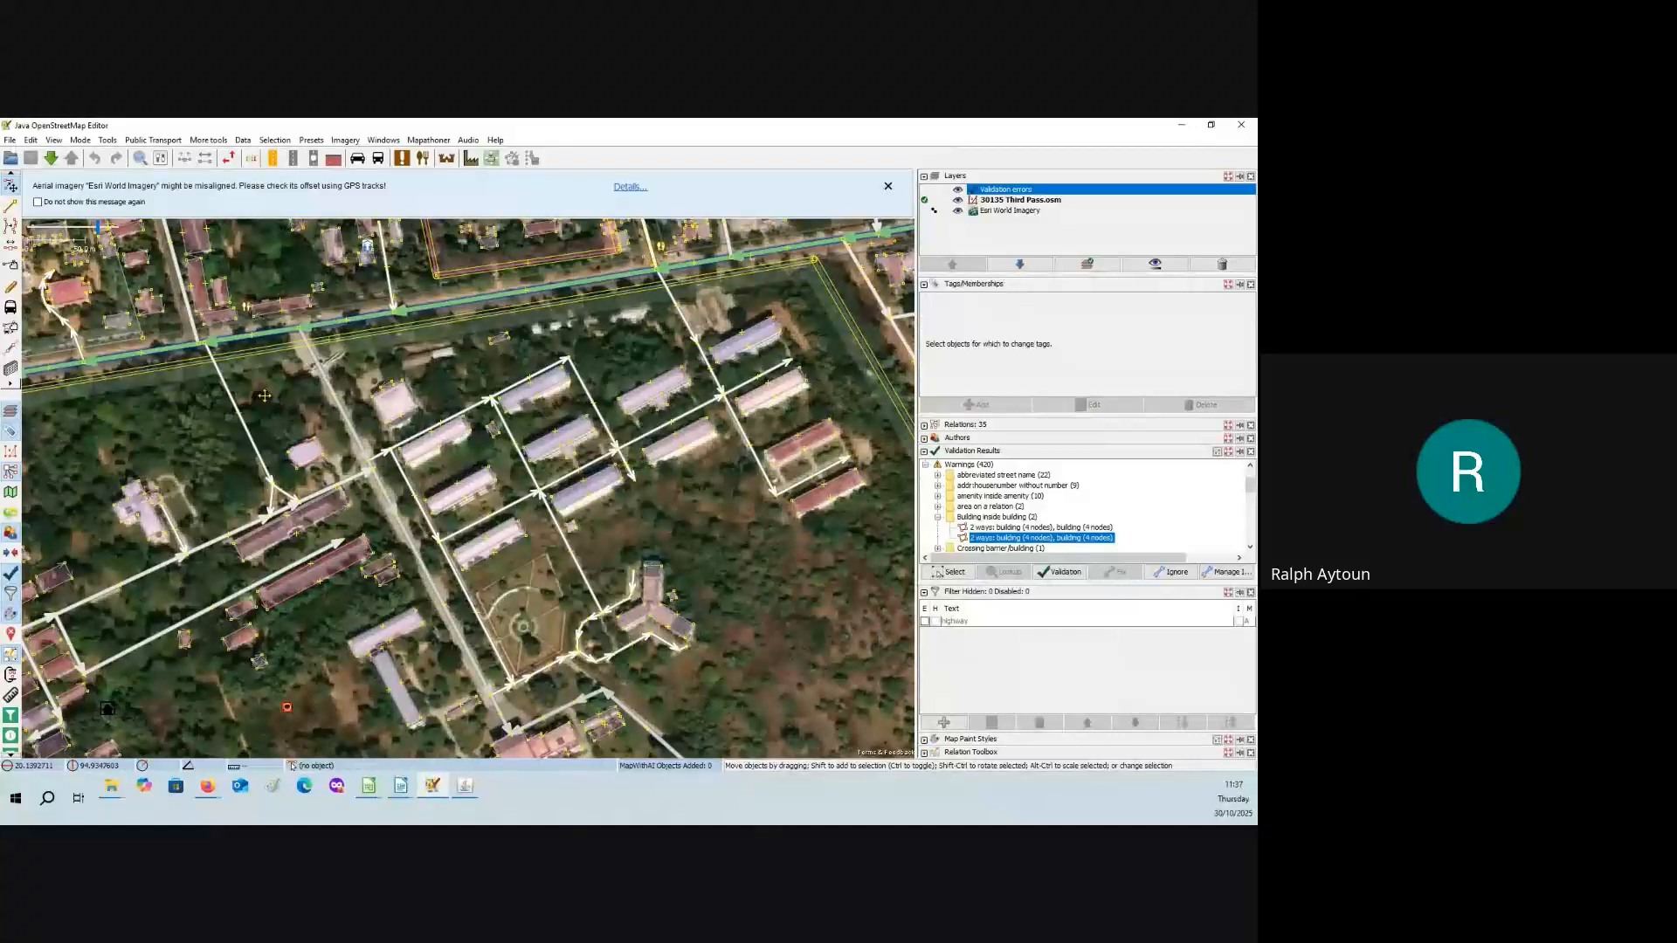
left_click_drag(264, 395, 985, 496)
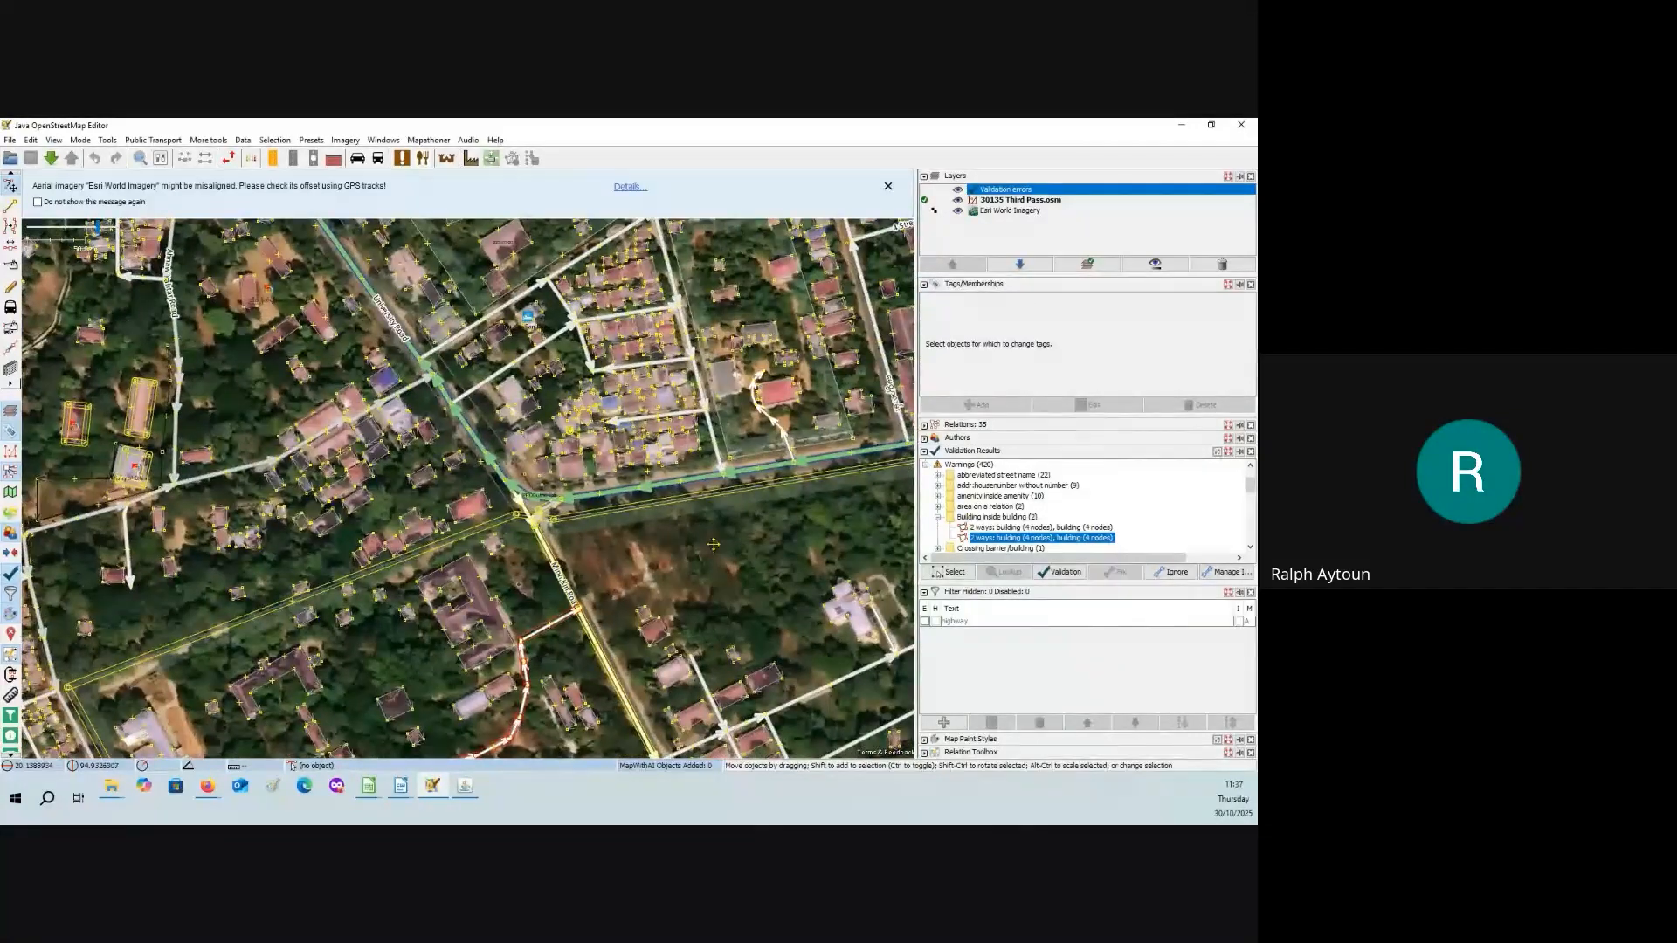
left_click_drag(361, 545, 302, 539)
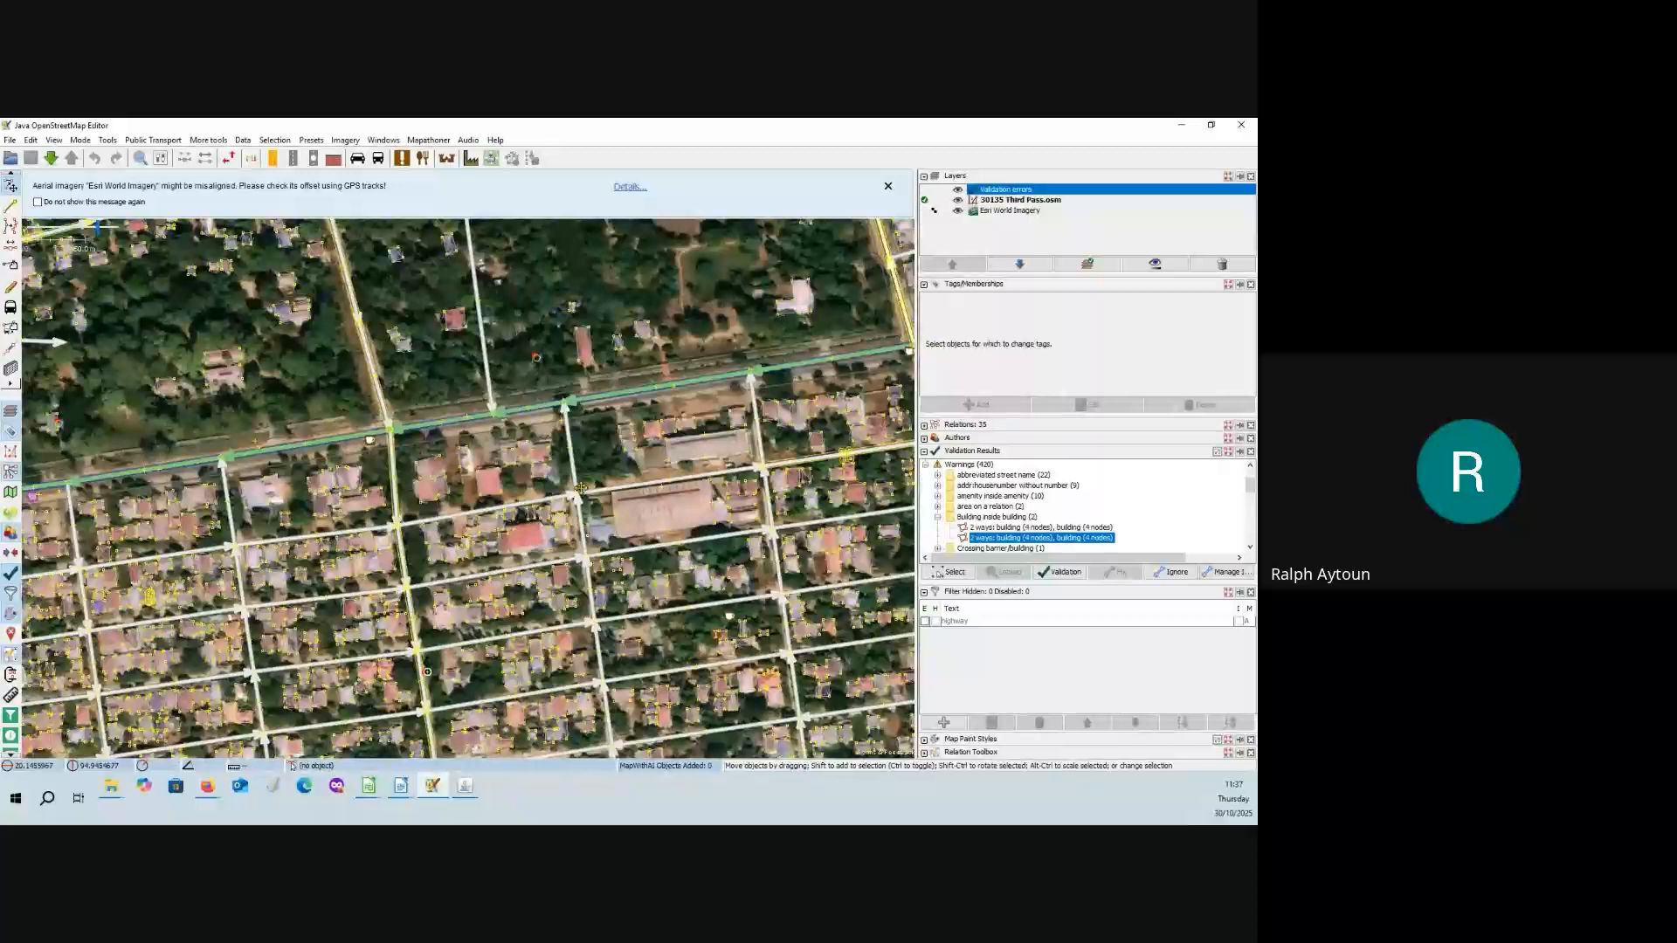
left_click_drag(453, 503, 363, 519)
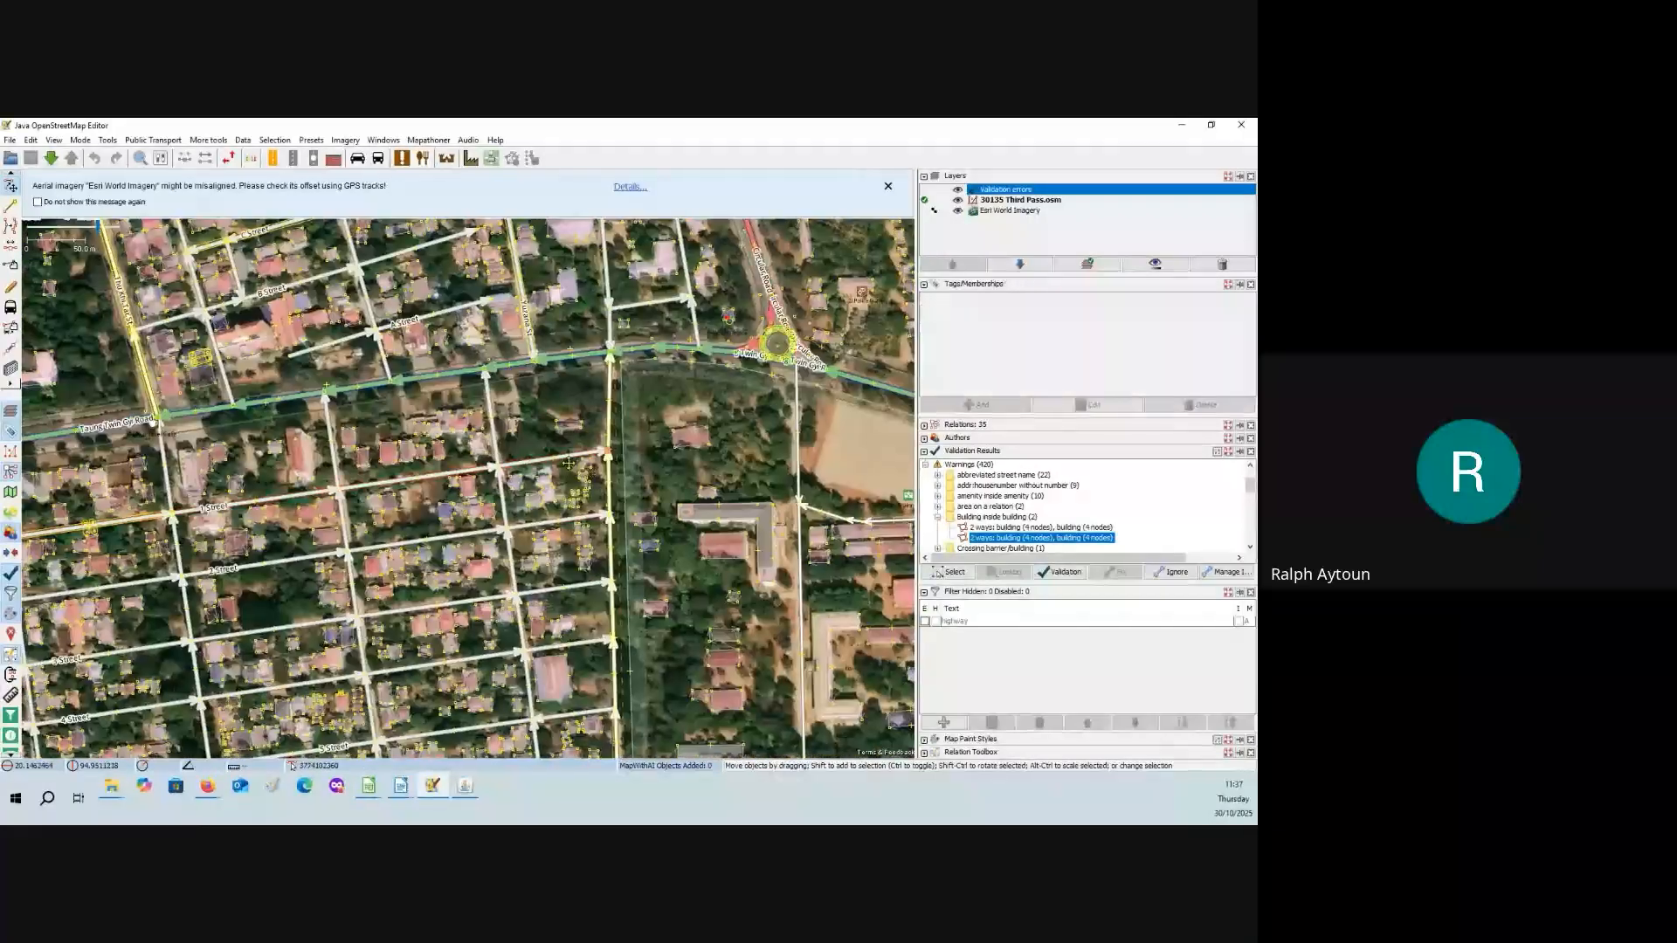
left_click_drag(662, 478, 573, 494)
left_click(564, 489)
scroll(541, 489, "up", 5)
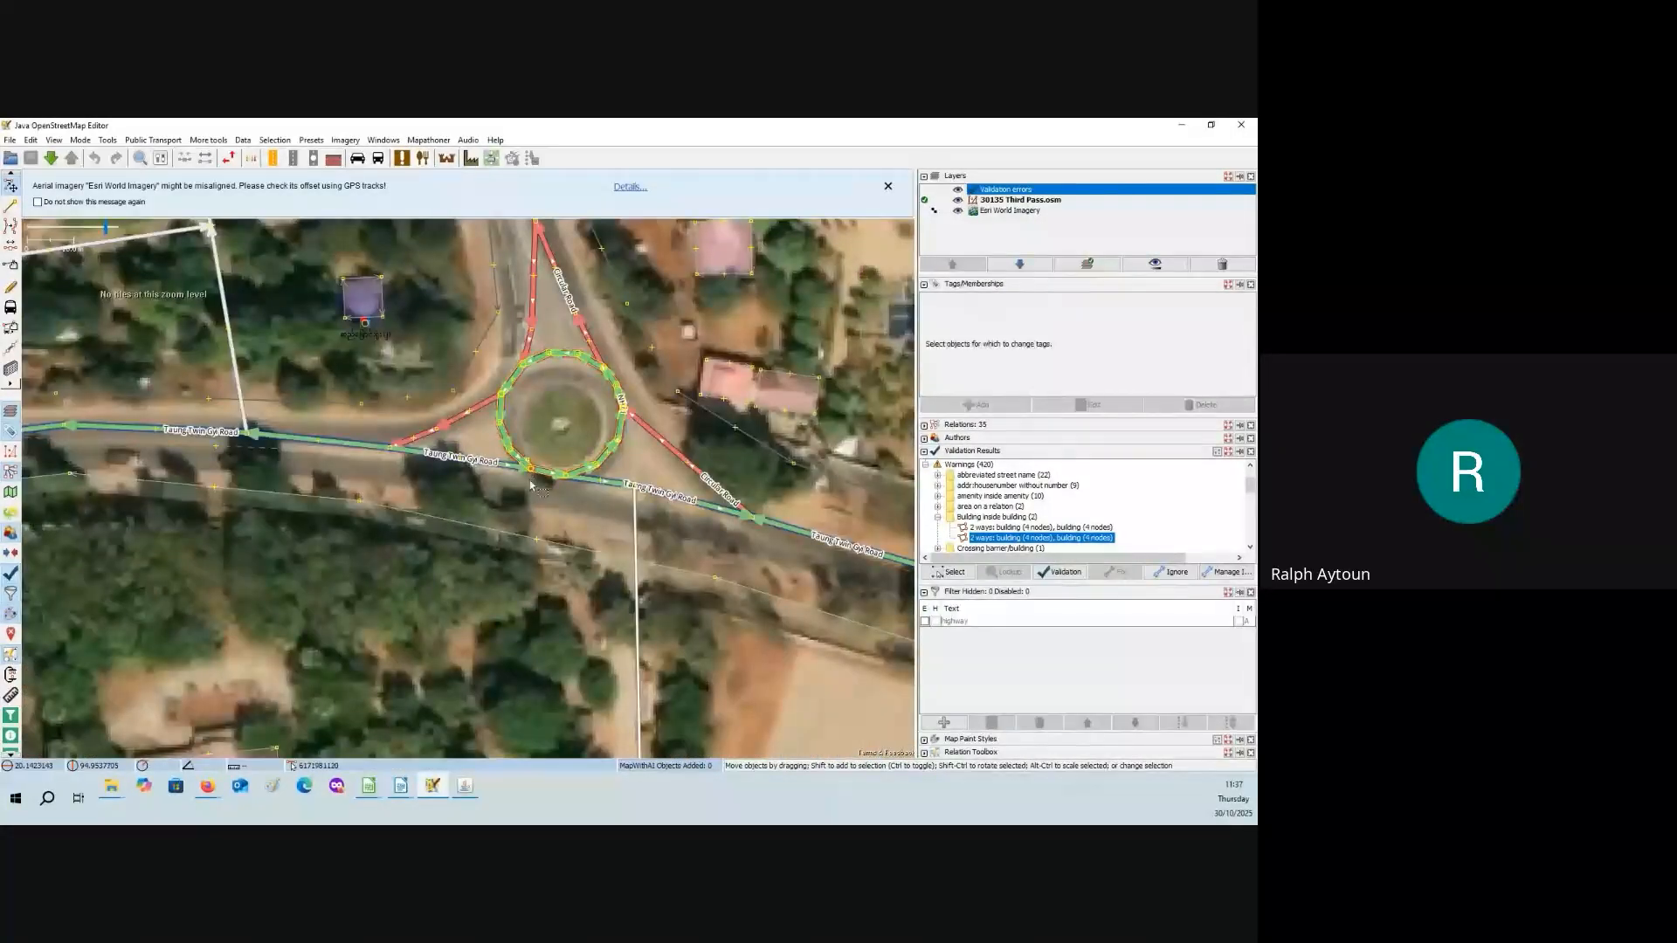
- Inspect the roundabout close up, selecting the boundary line and the roundabout way in turn to check their tags
left_click_drag(534, 492, 428, 622)
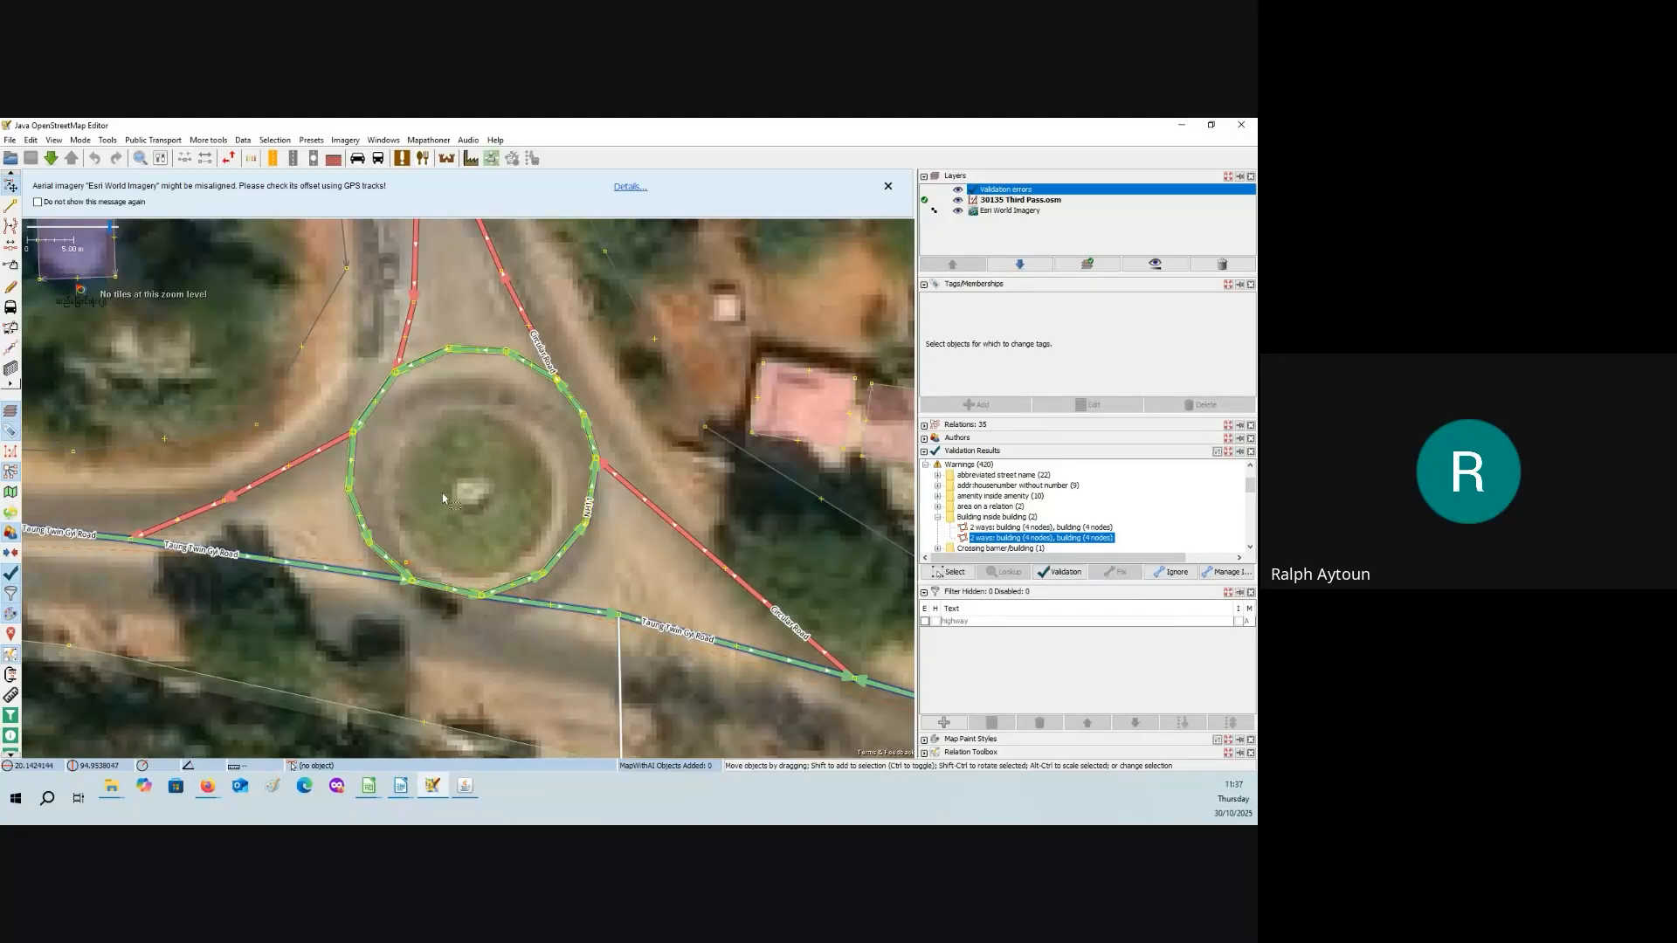
mouse_move(444, 498)
left_mouse_down()
mouse_move(510, 487)
mouse_move(455, 488)
left_mouse_up()
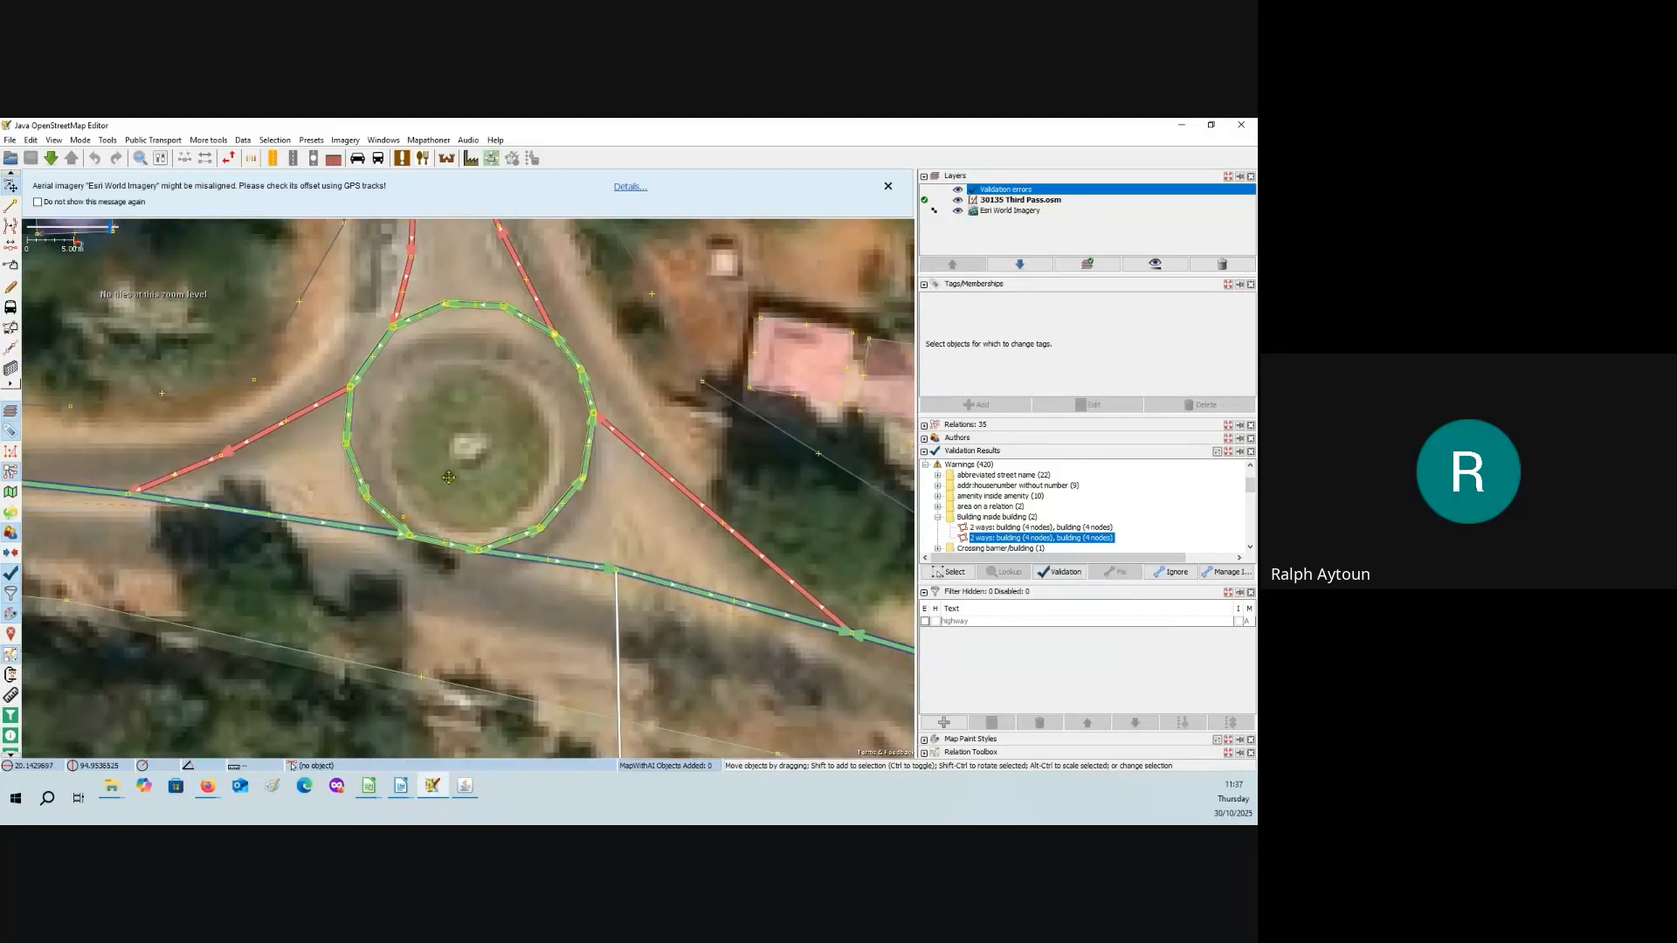
left_click(587, 461)
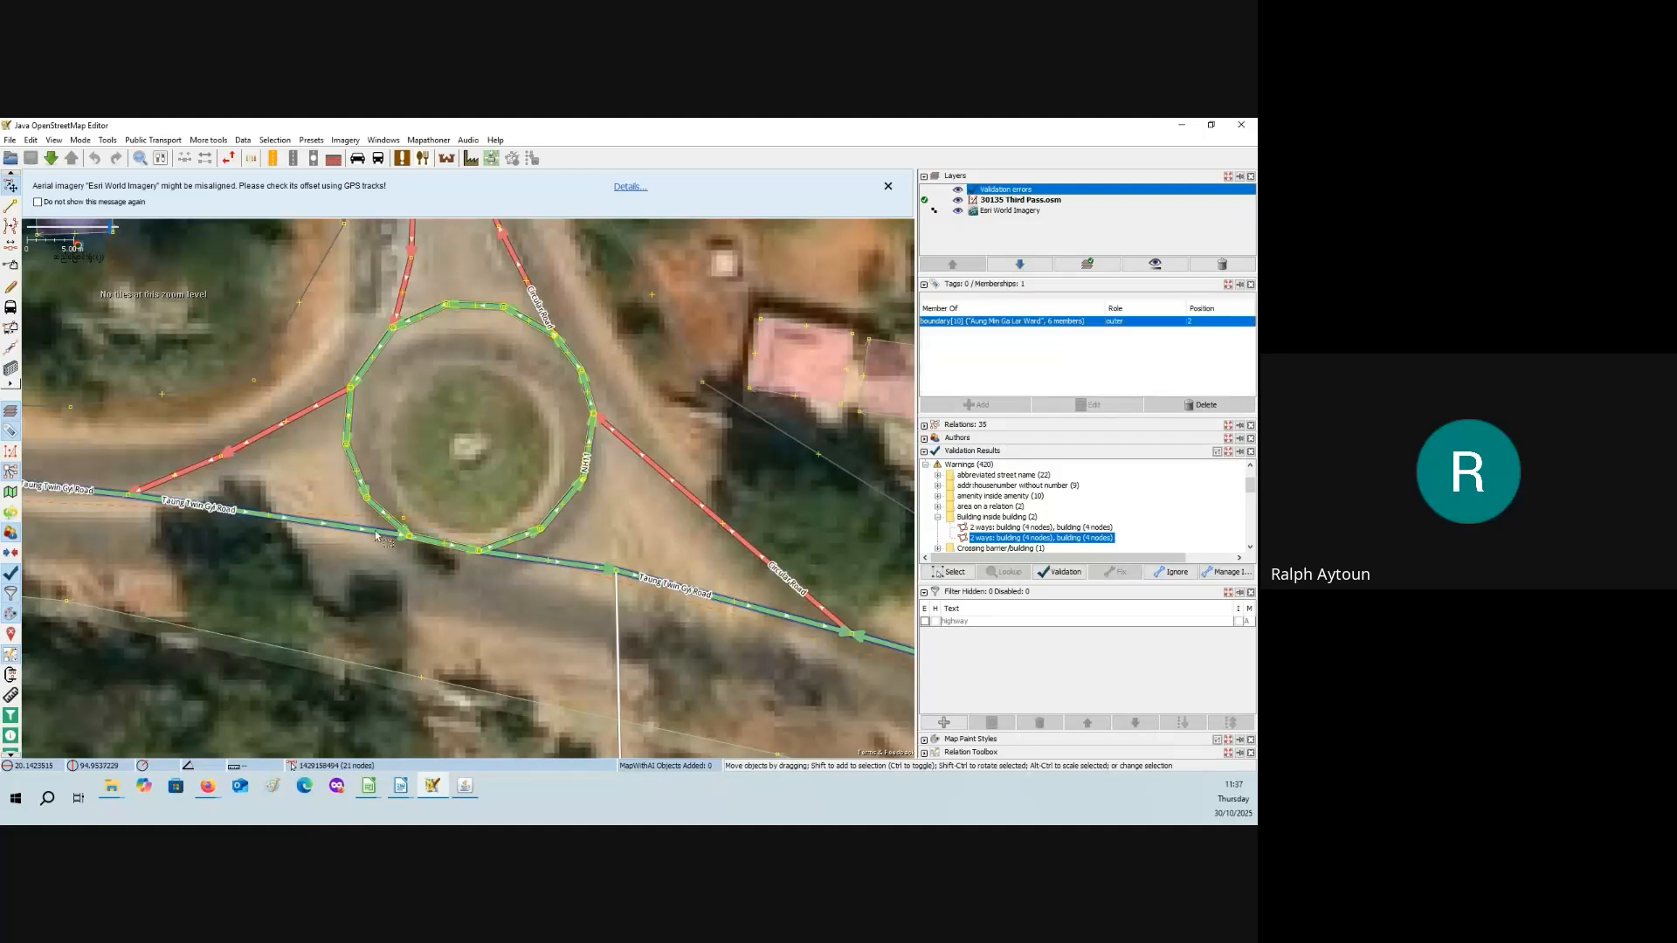
left_click(512, 470)
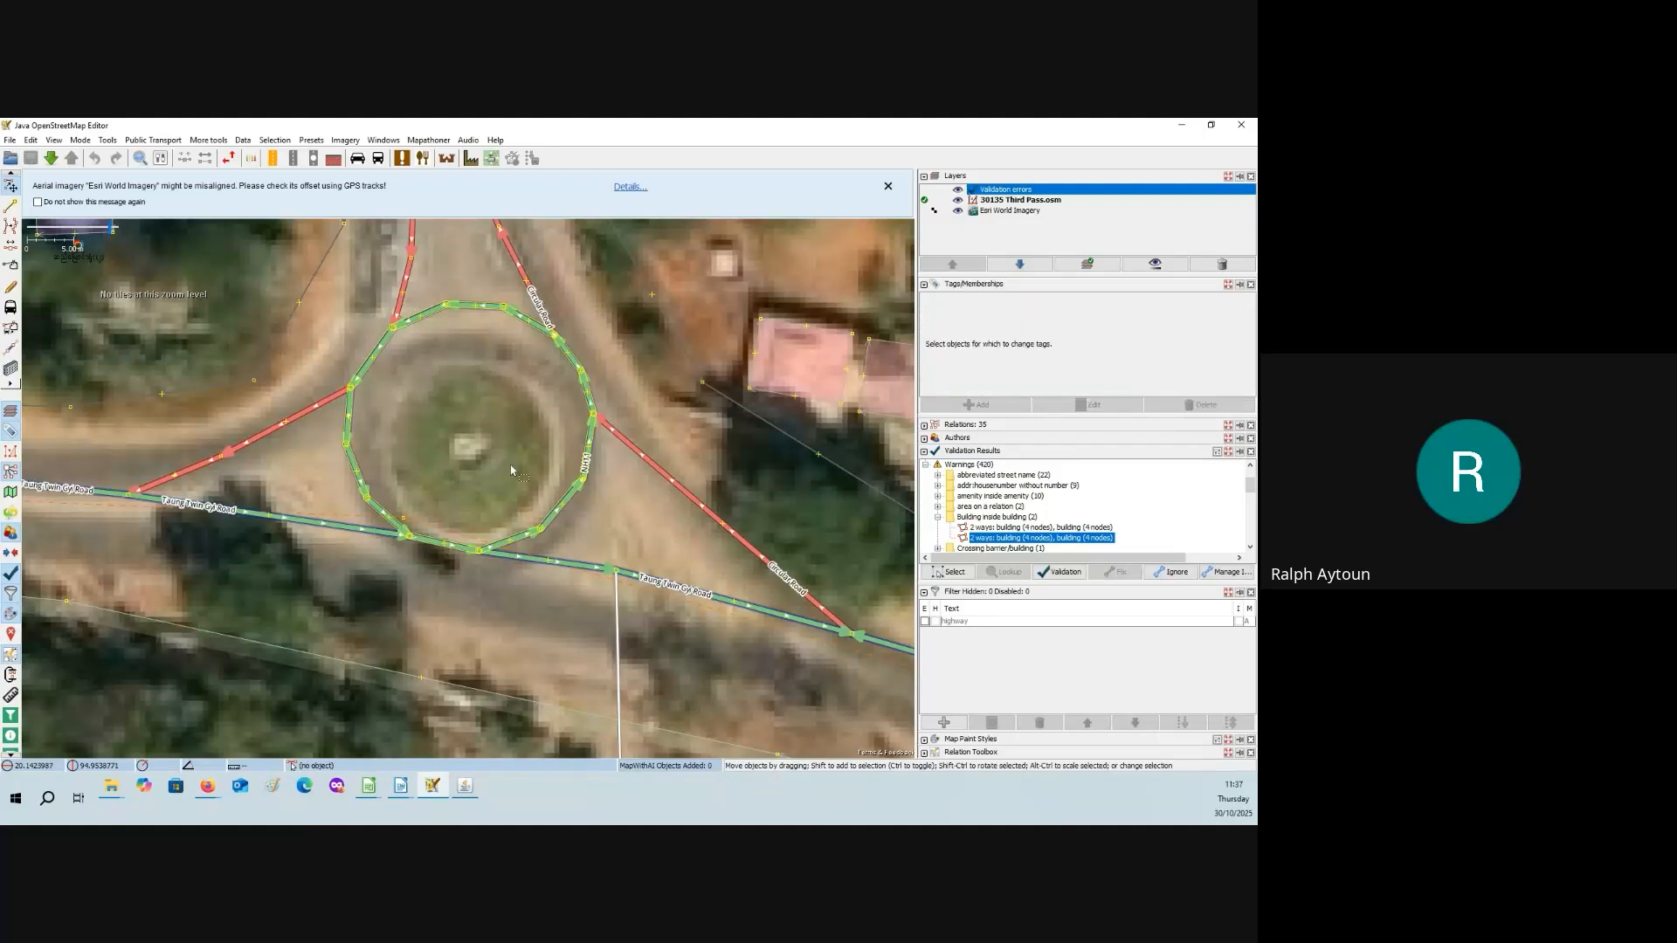
left_click(549, 523)
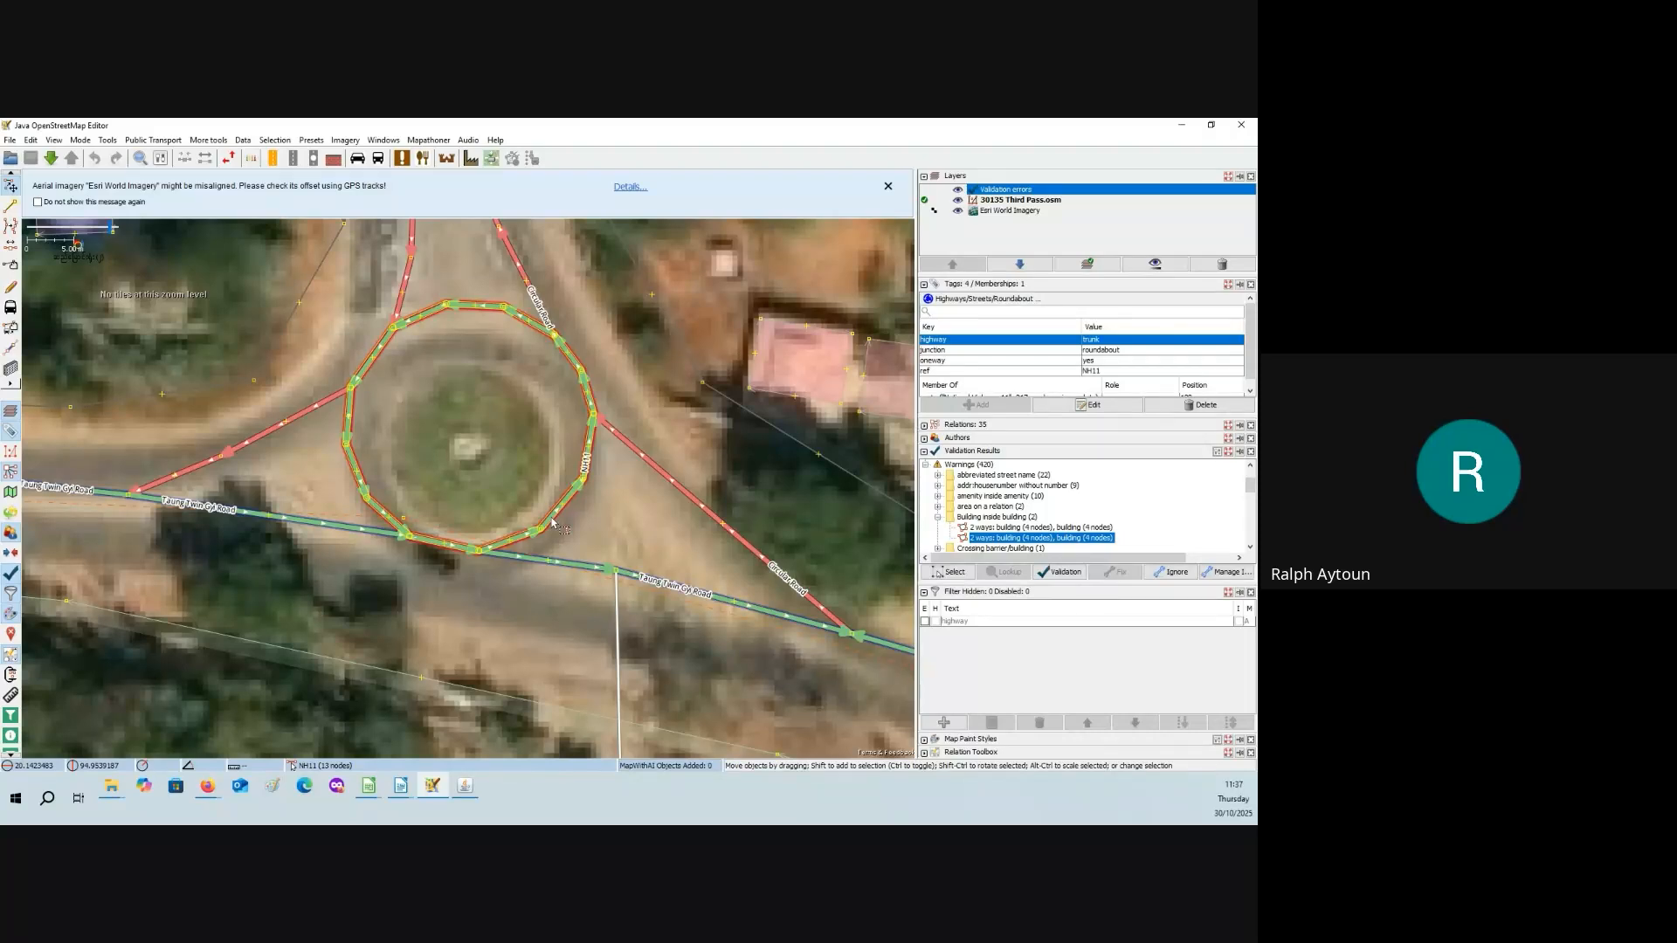
left_click(480, 480)
left_click_drag(477, 396, 503, 419)
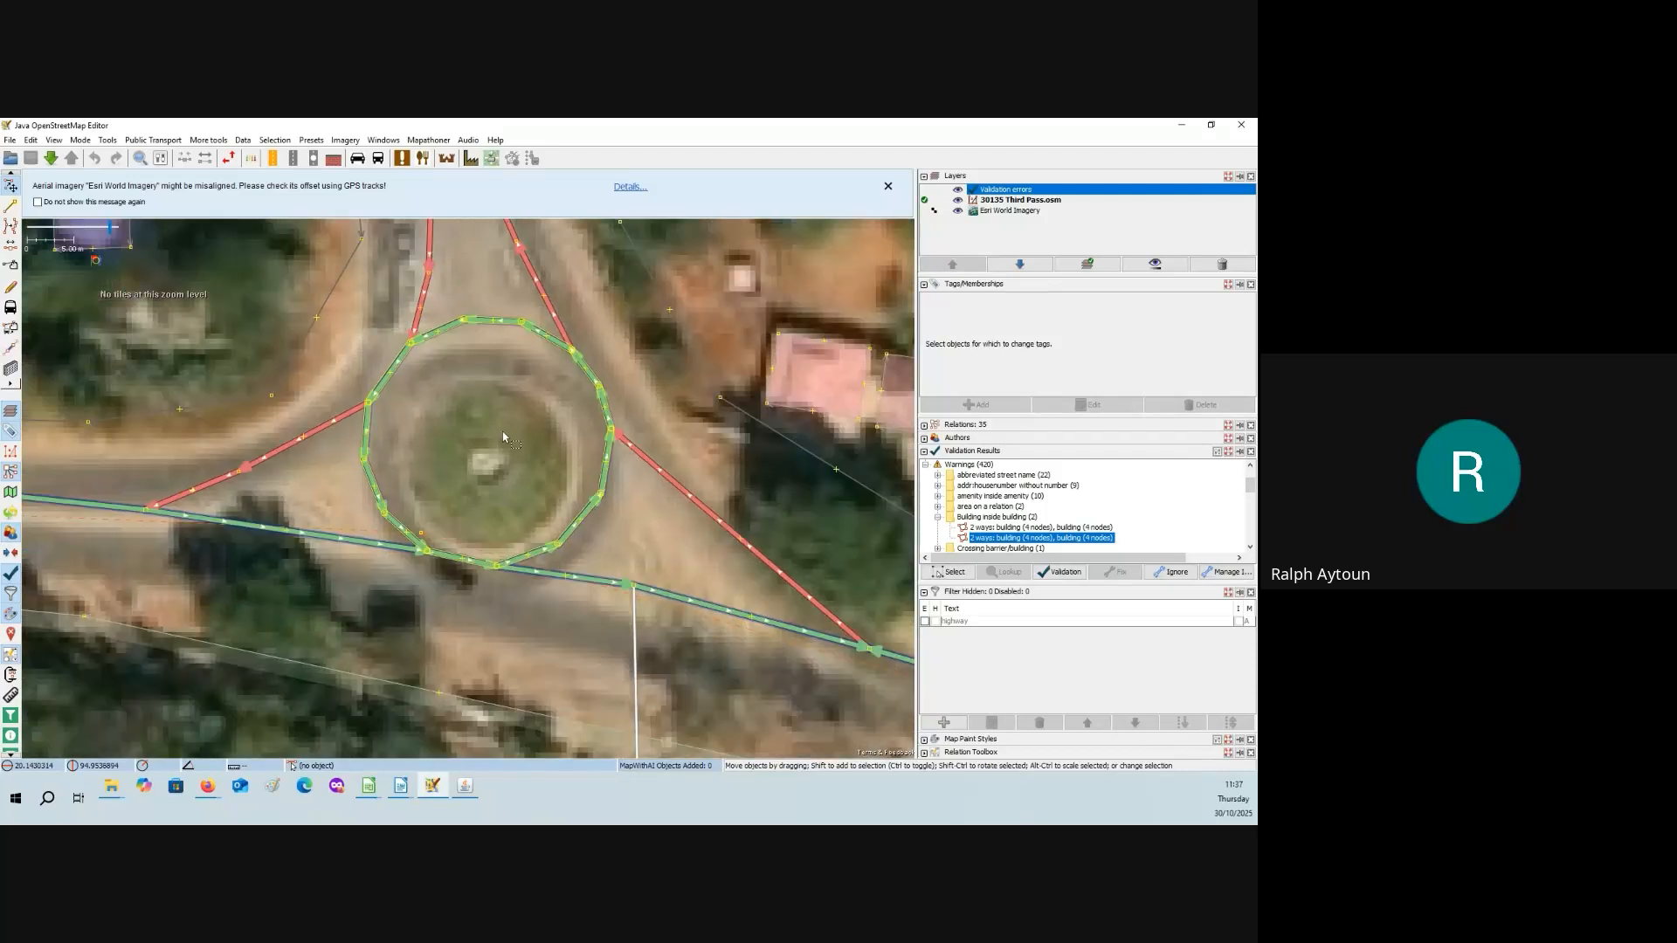
- Check the roundabout ring's alignment and its junction with Taung Twin Gyi Road, and select the whole roundabout way
left_click(548, 573)
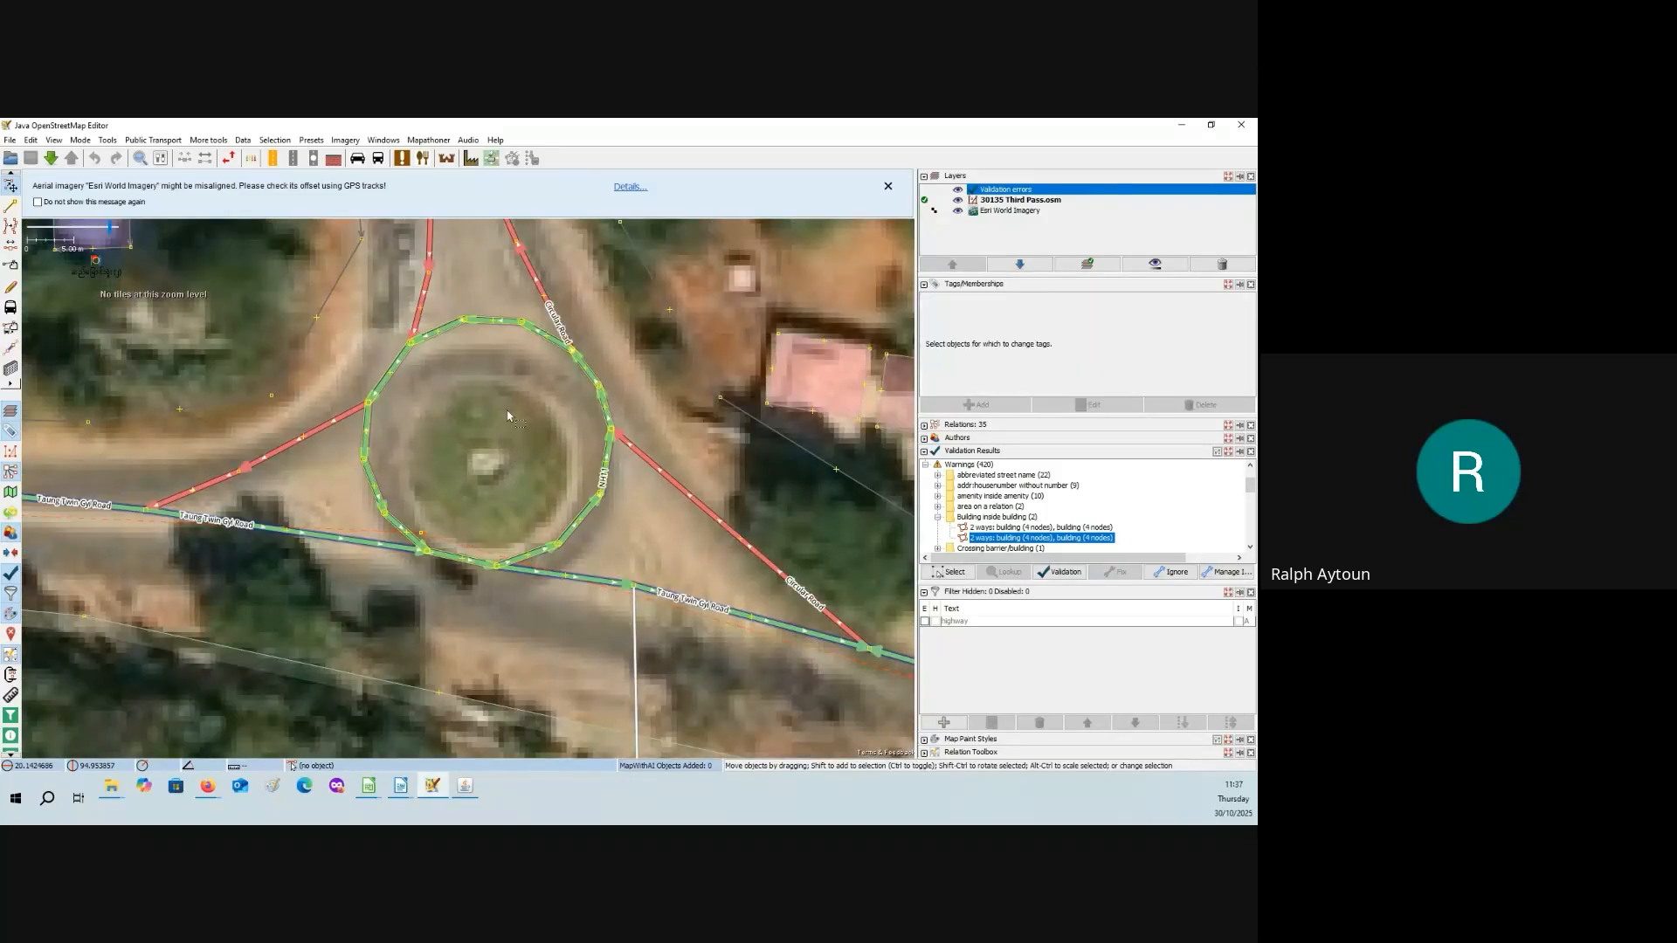
left_click(367, 456)
left_click(425, 550)
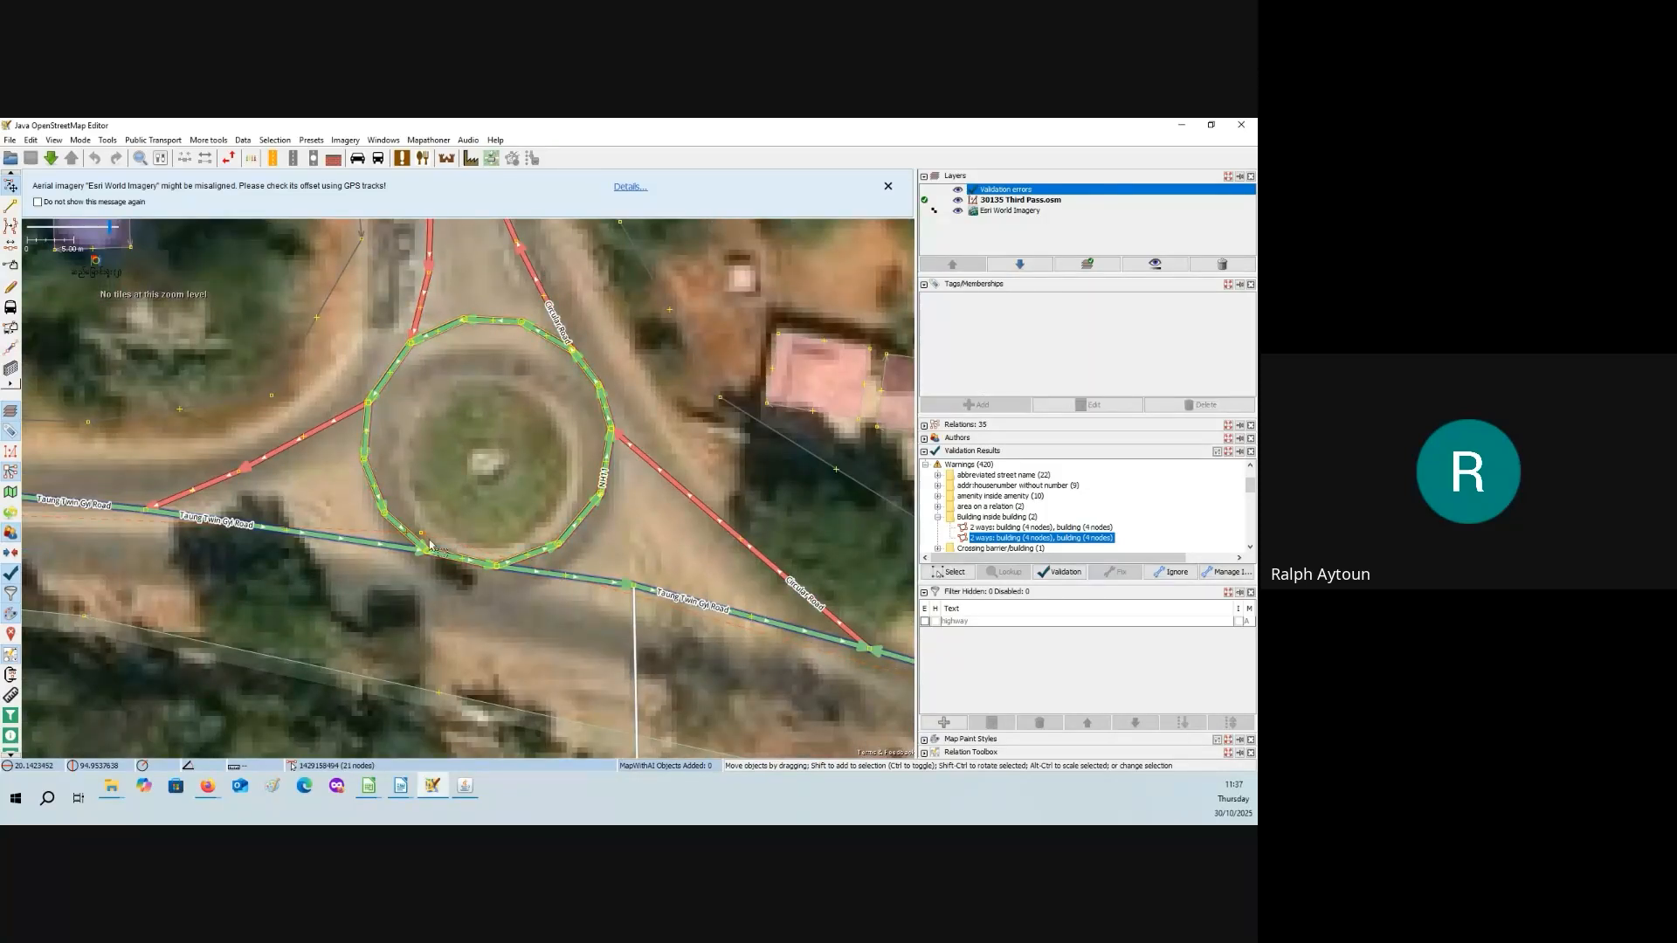
left_click(463, 559)
left_click(512, 428)
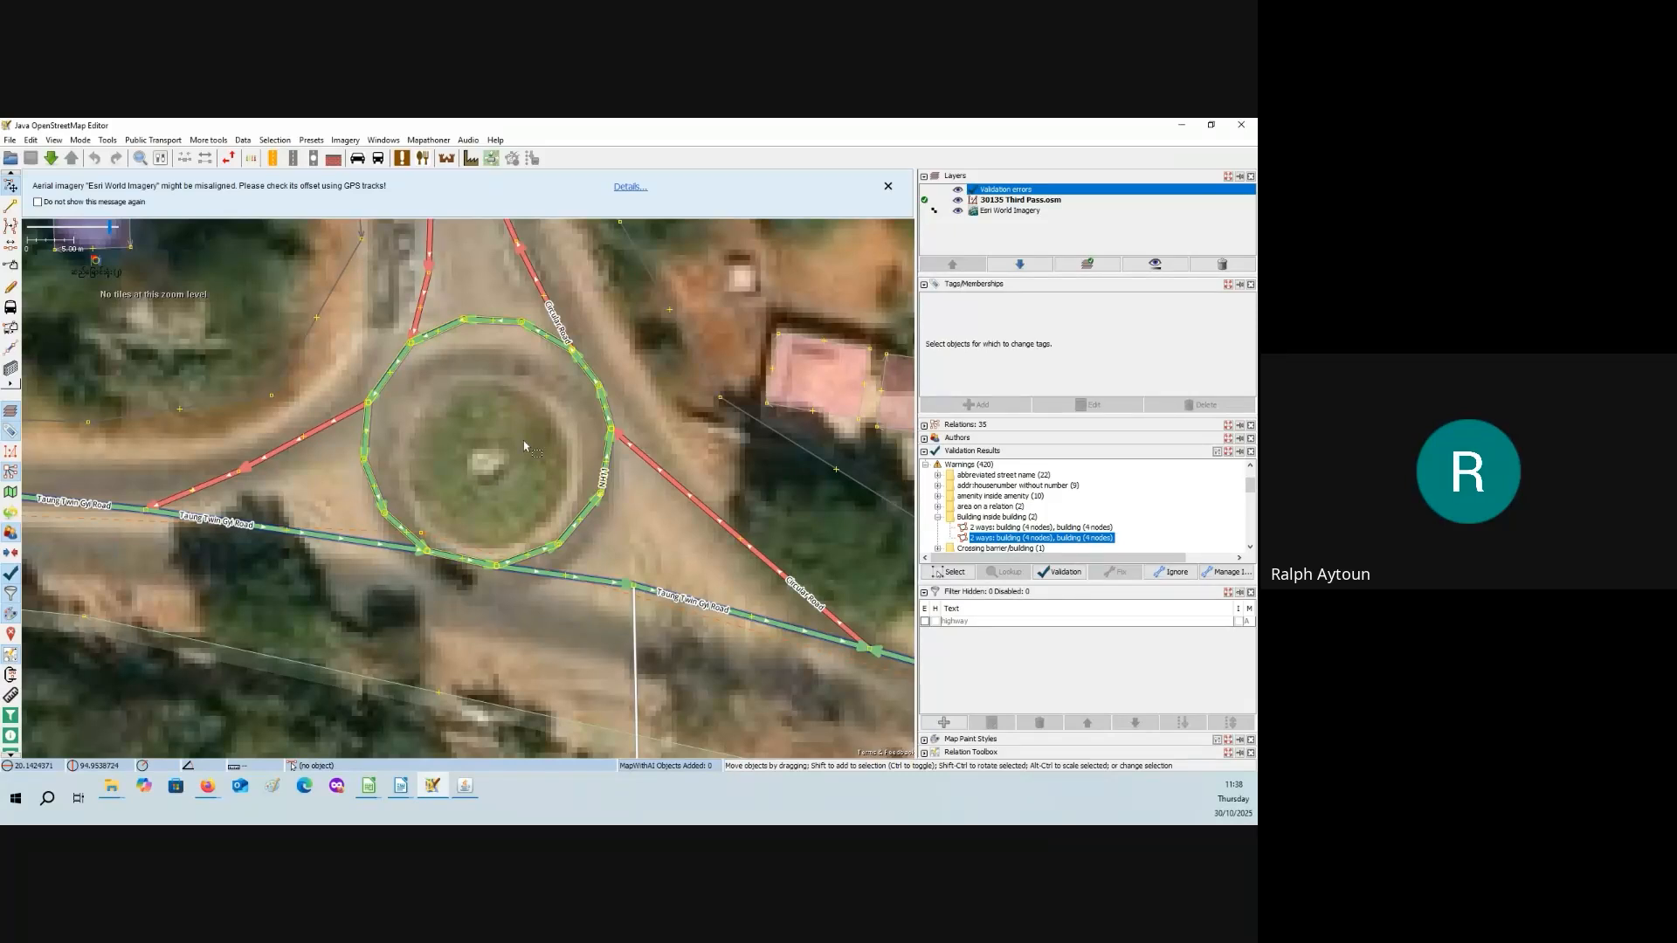
left_click_drag(522, 440, 461, 407)
left_click(552, 440)
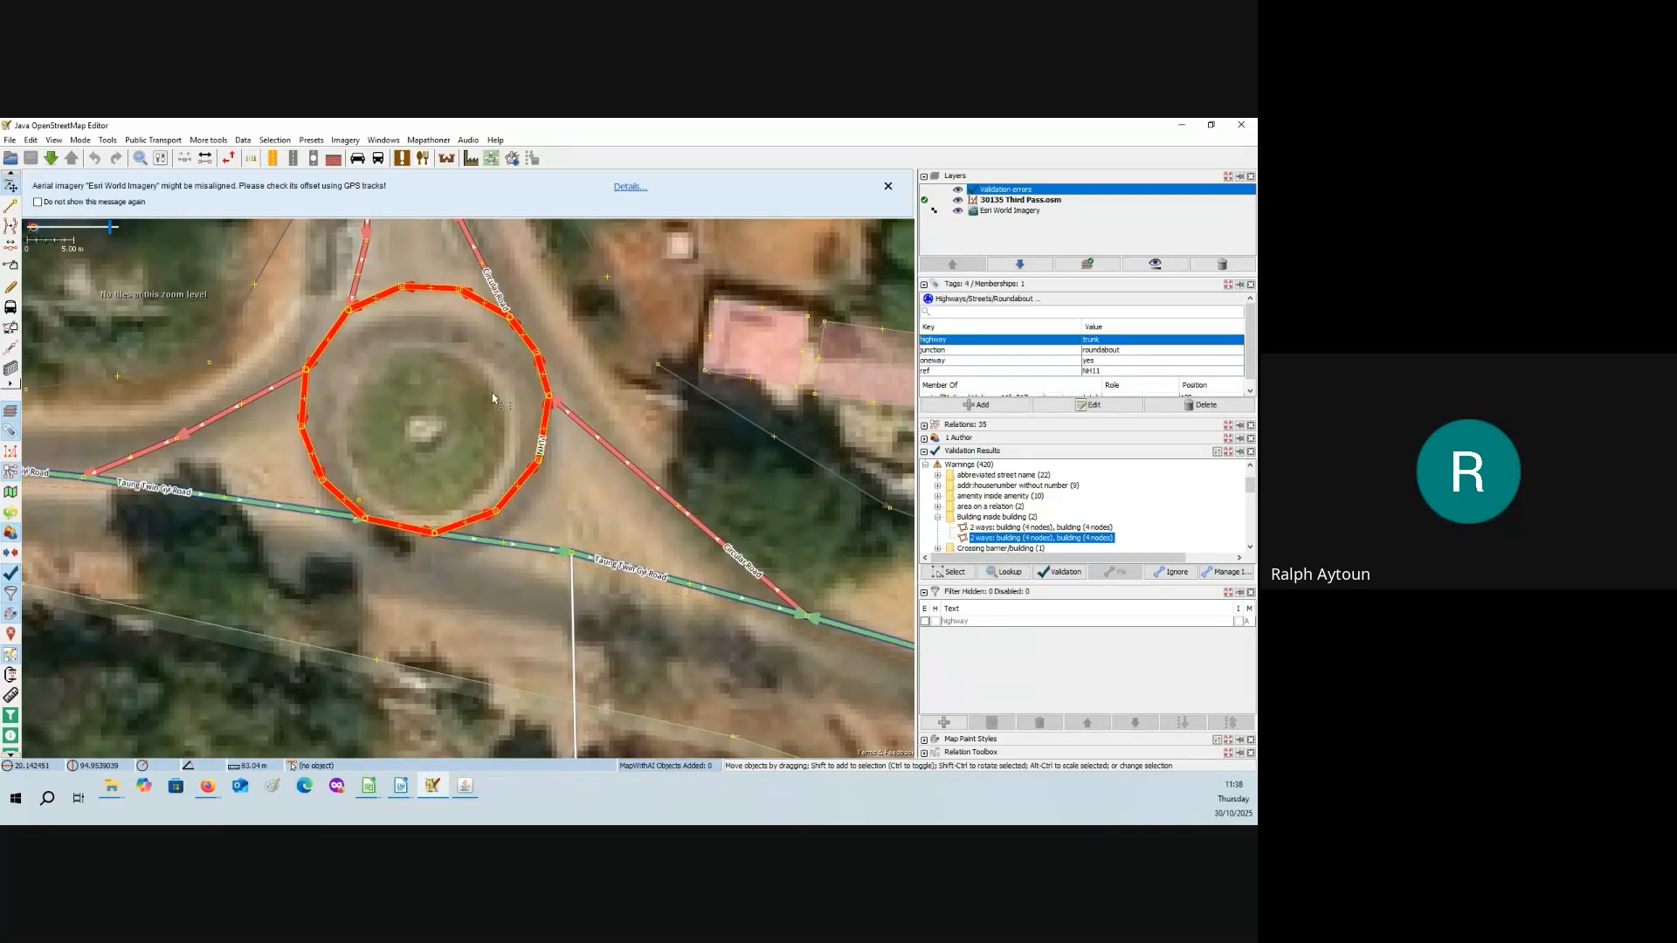
- Select the Circular Road link southeast of the roundabout and compare its tags and course with the imagery
left_click_drag(494, 399, 507, 491)
left_click(623, 535)
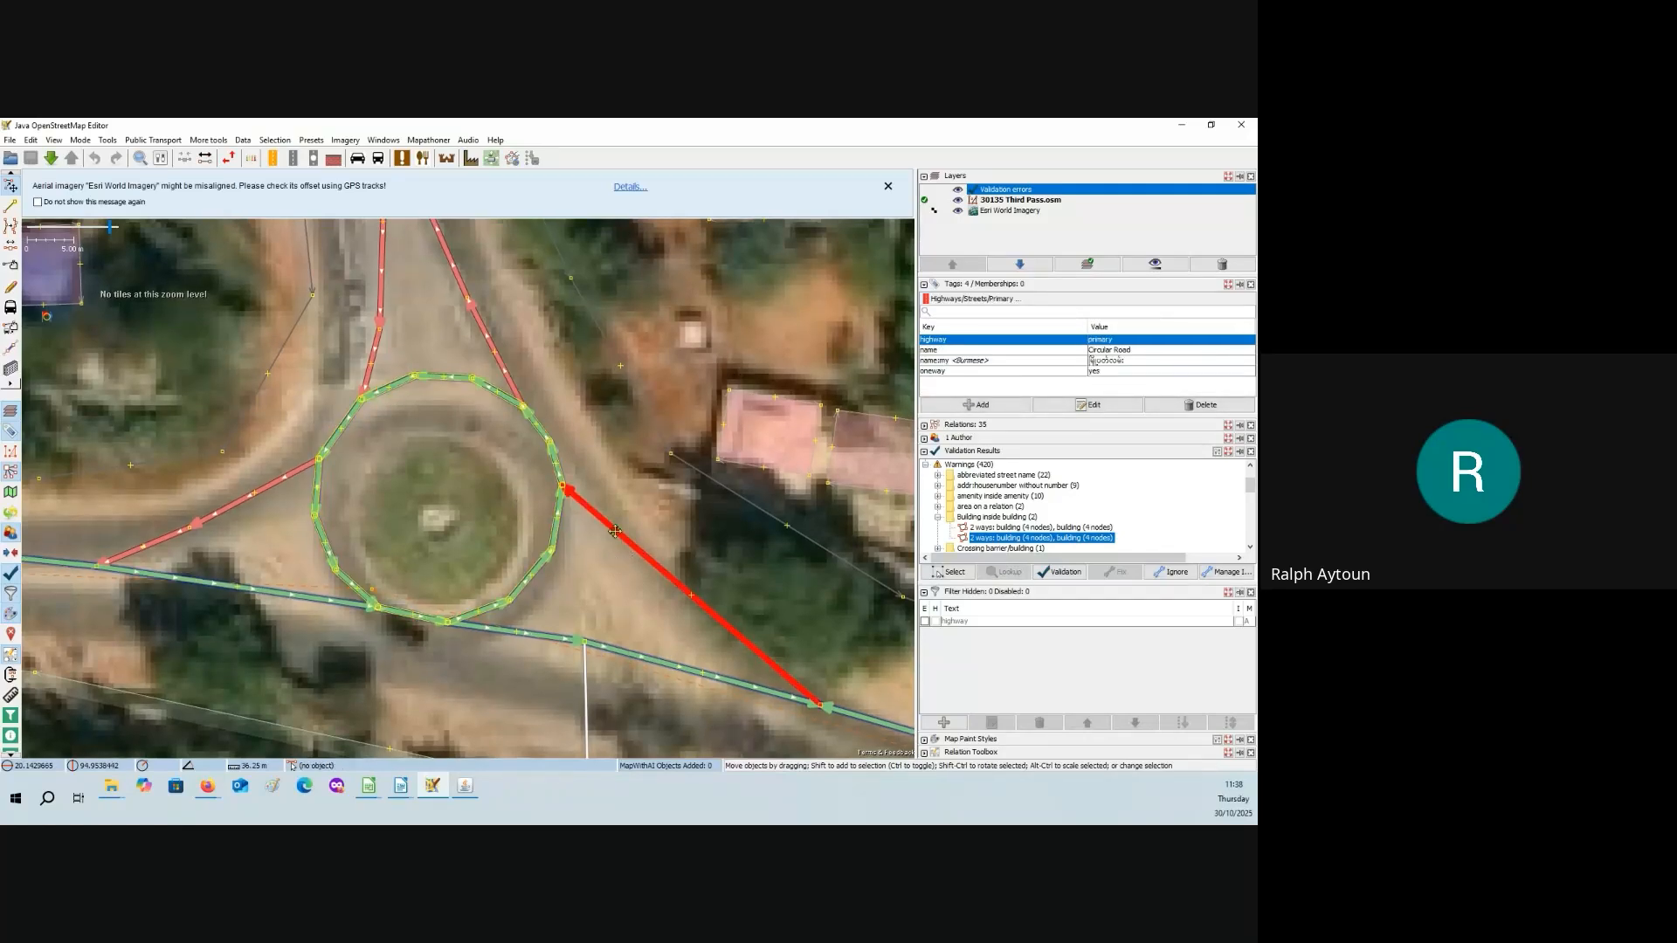
left_click_drag(615, 531, 648, 461)
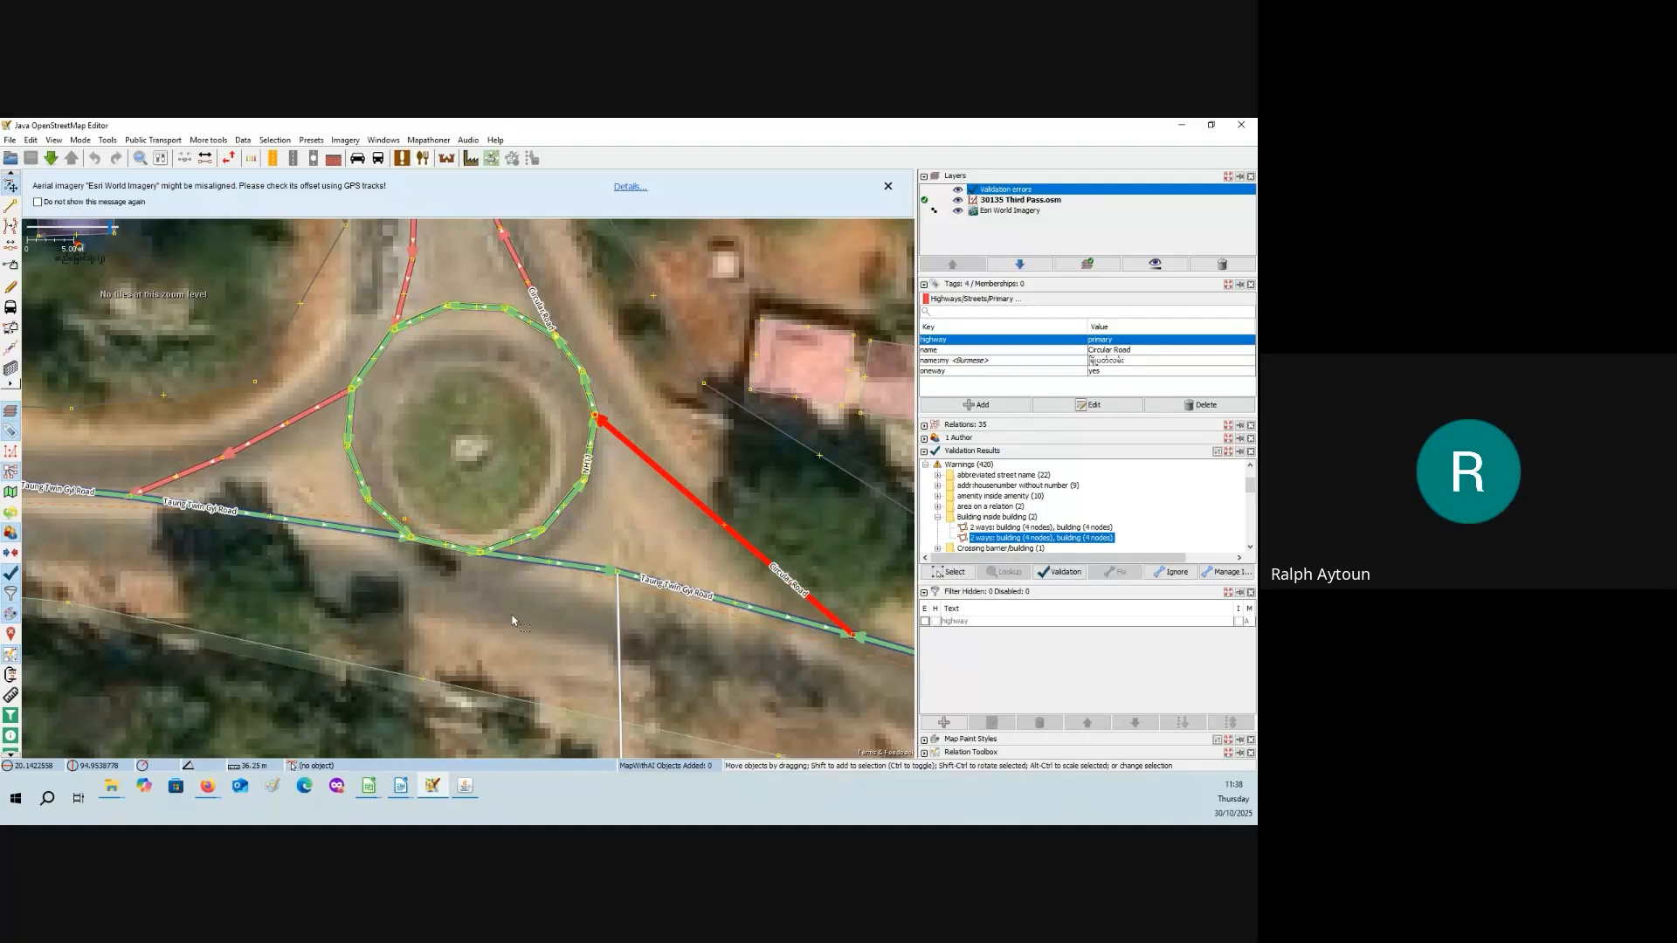
left_click_drag(639, 429, 637, 528)
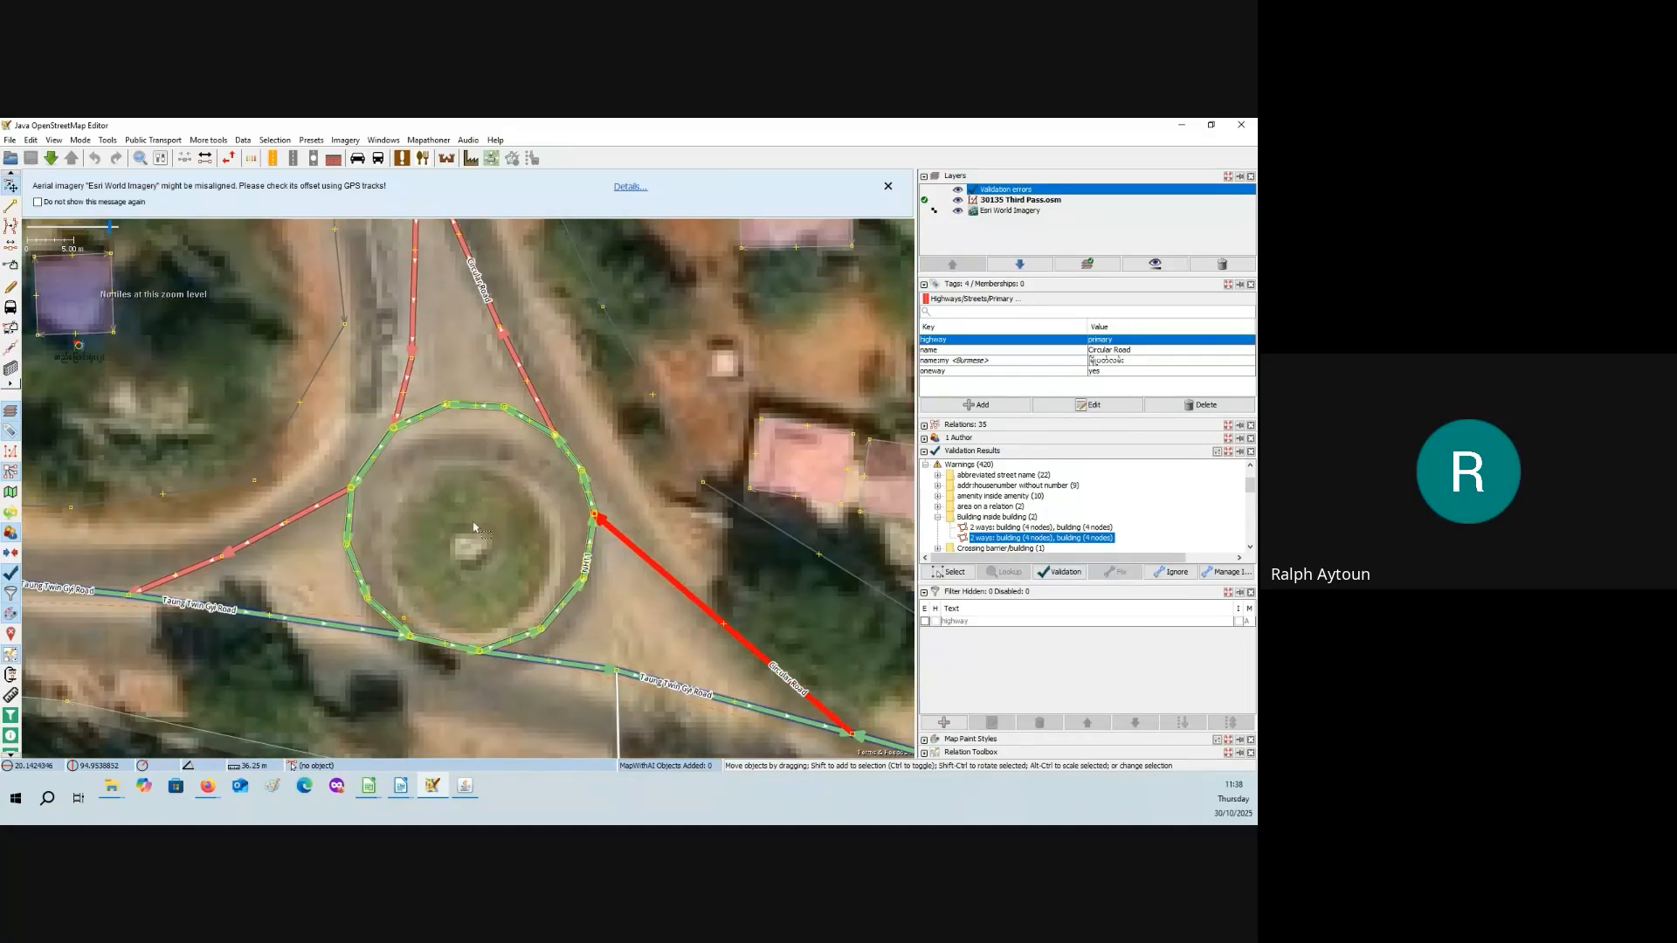
left_click_drag(452, 505, 527, 542)
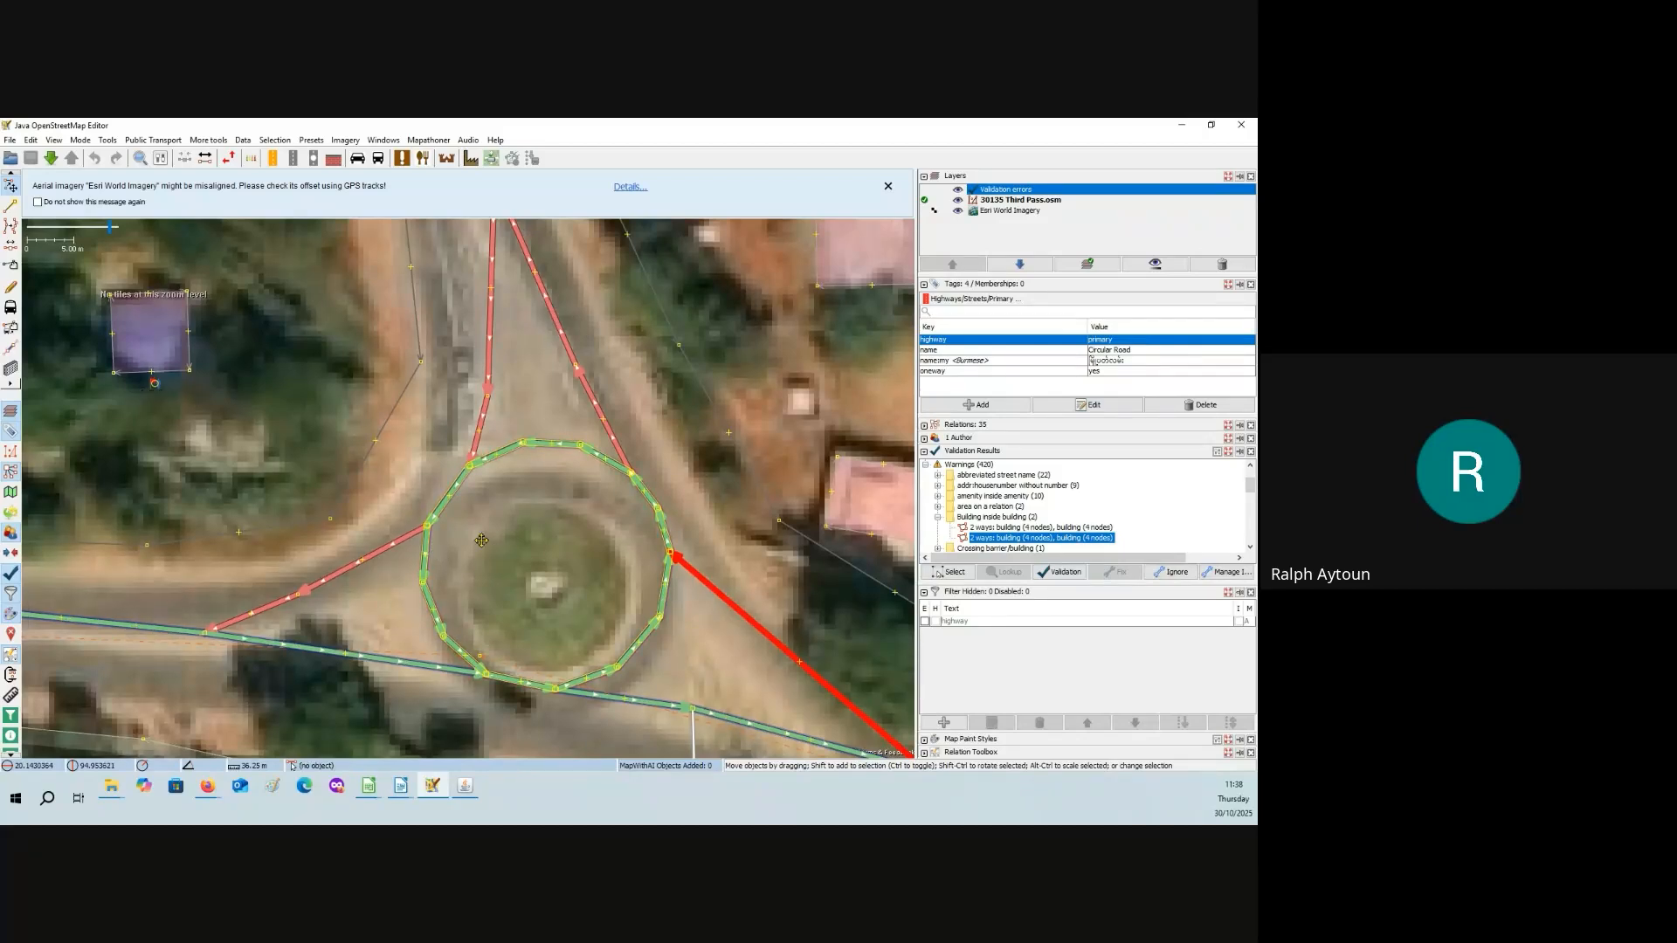
- Select the two one-way primary links north of the roundabout in turn to compare their tags and alignment
scroll(459, 533, "down", 2)
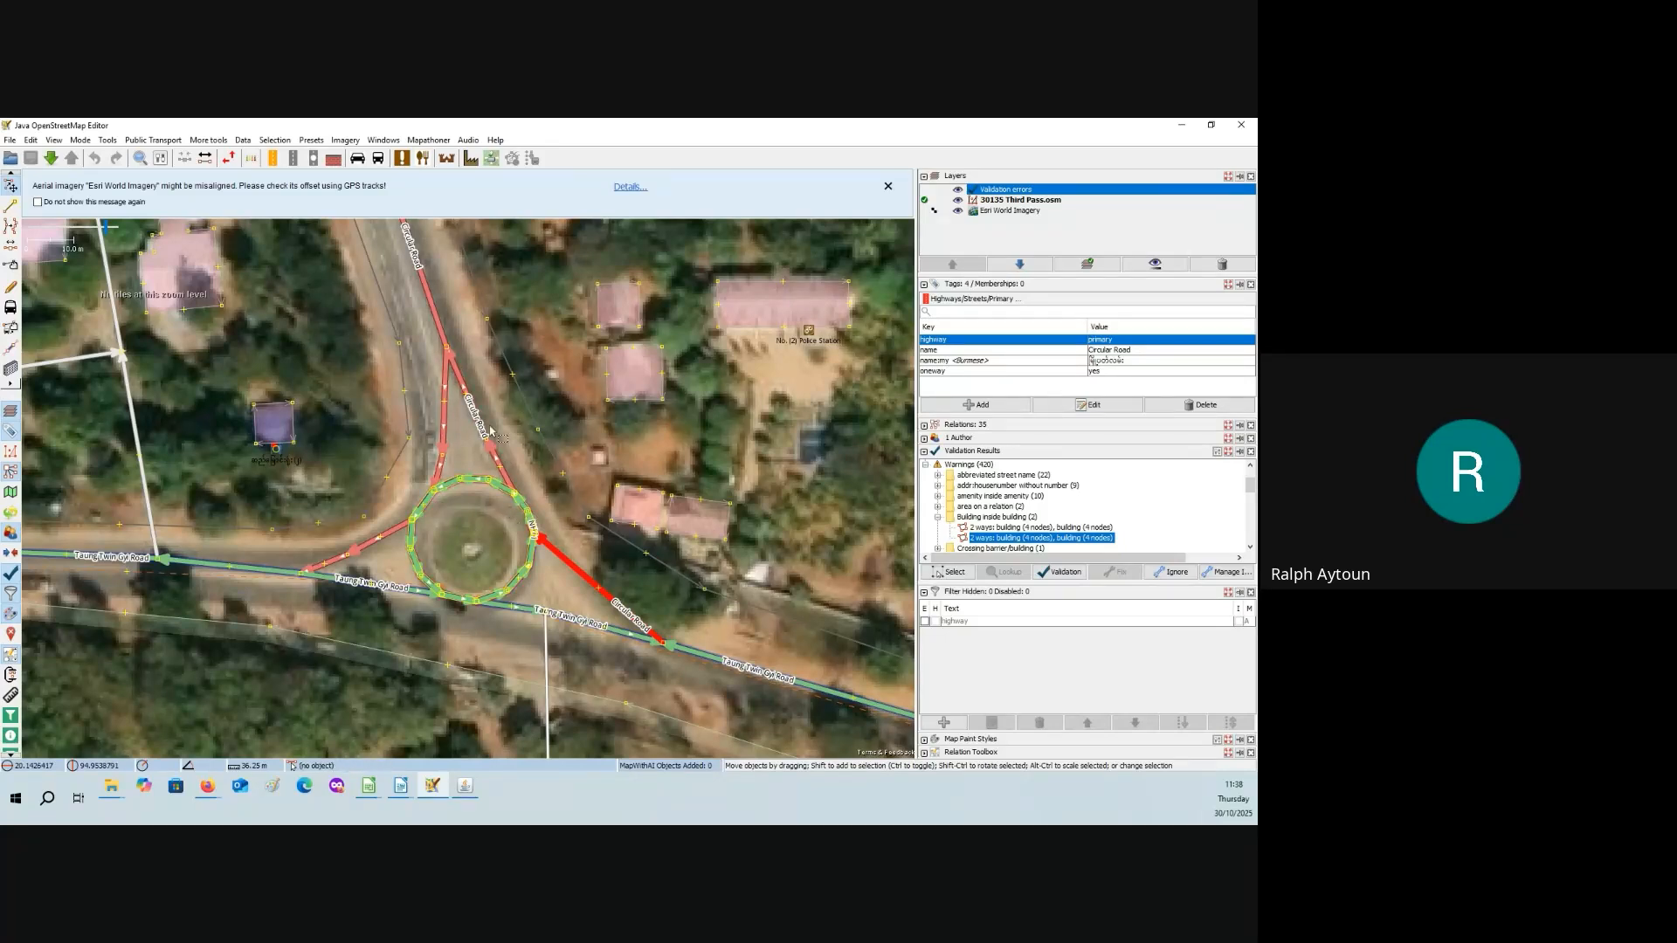
left_click(441, 460)
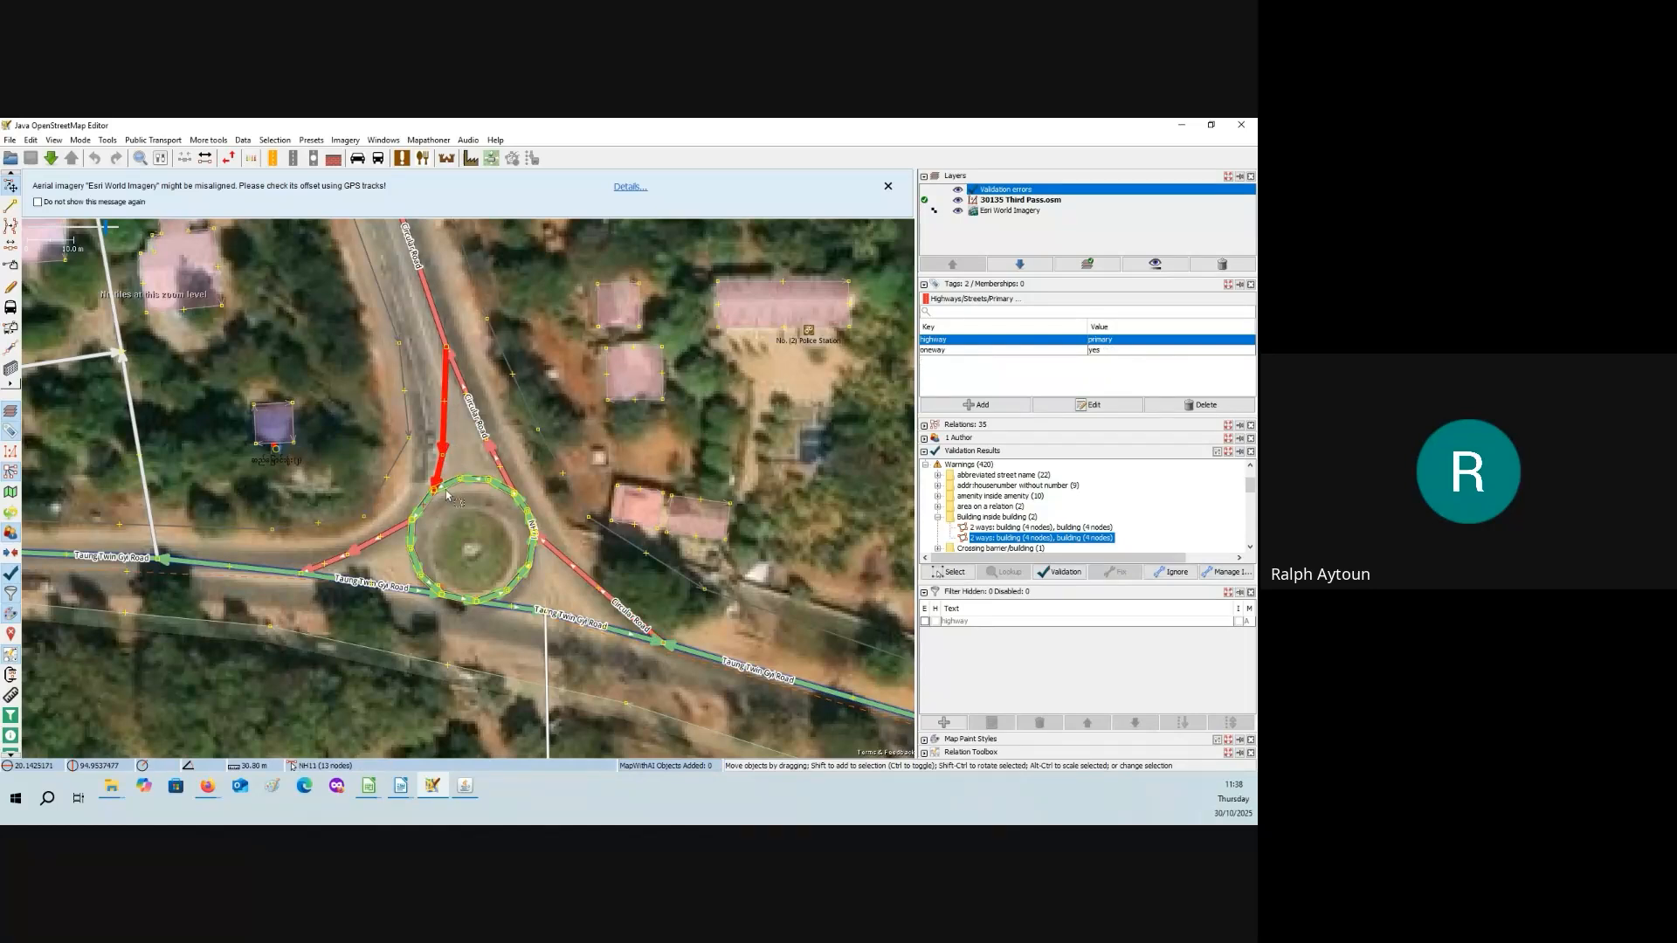
left_click(505, 479)
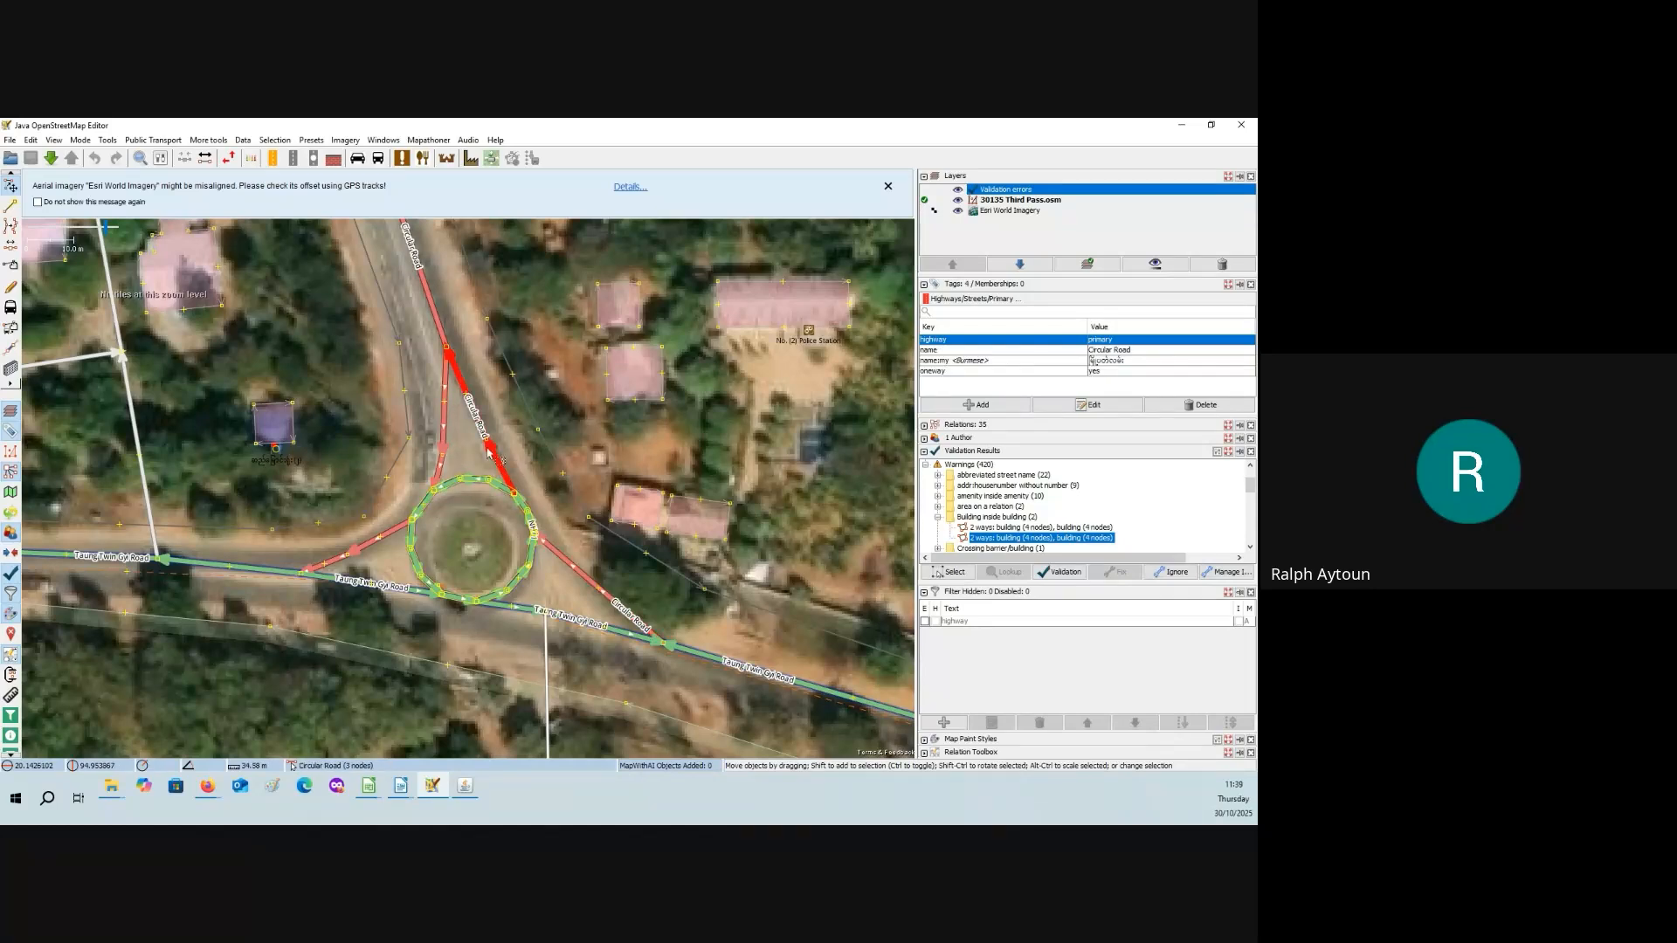
scroll(483, 375, "up", 2)
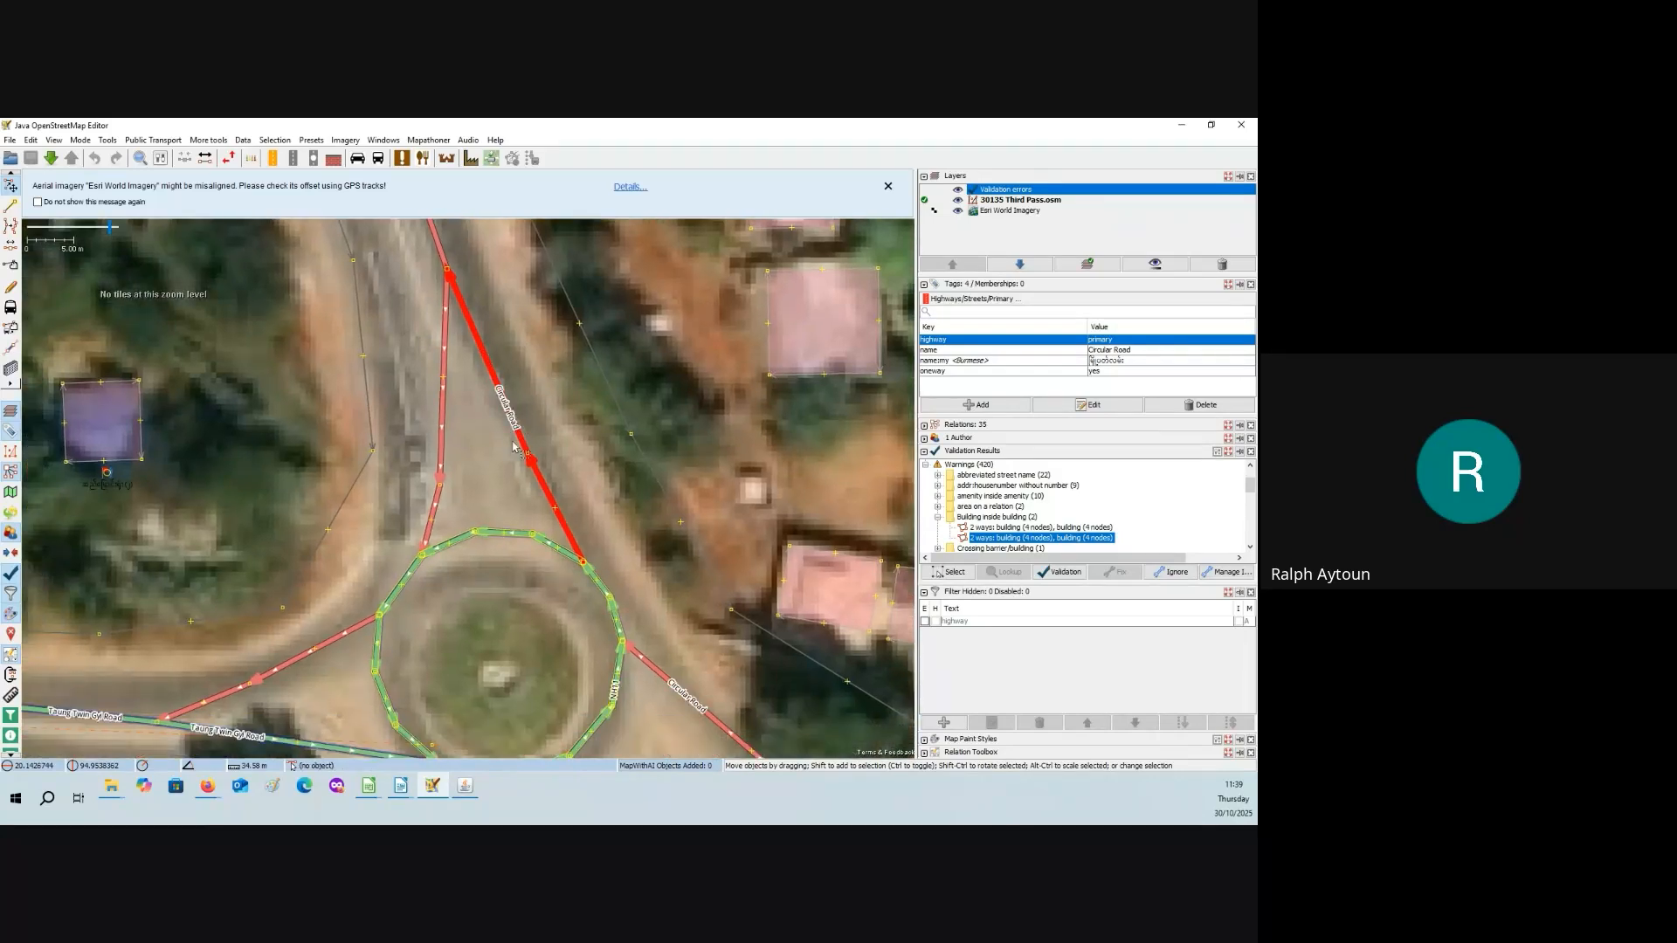
left_click(433, 504)
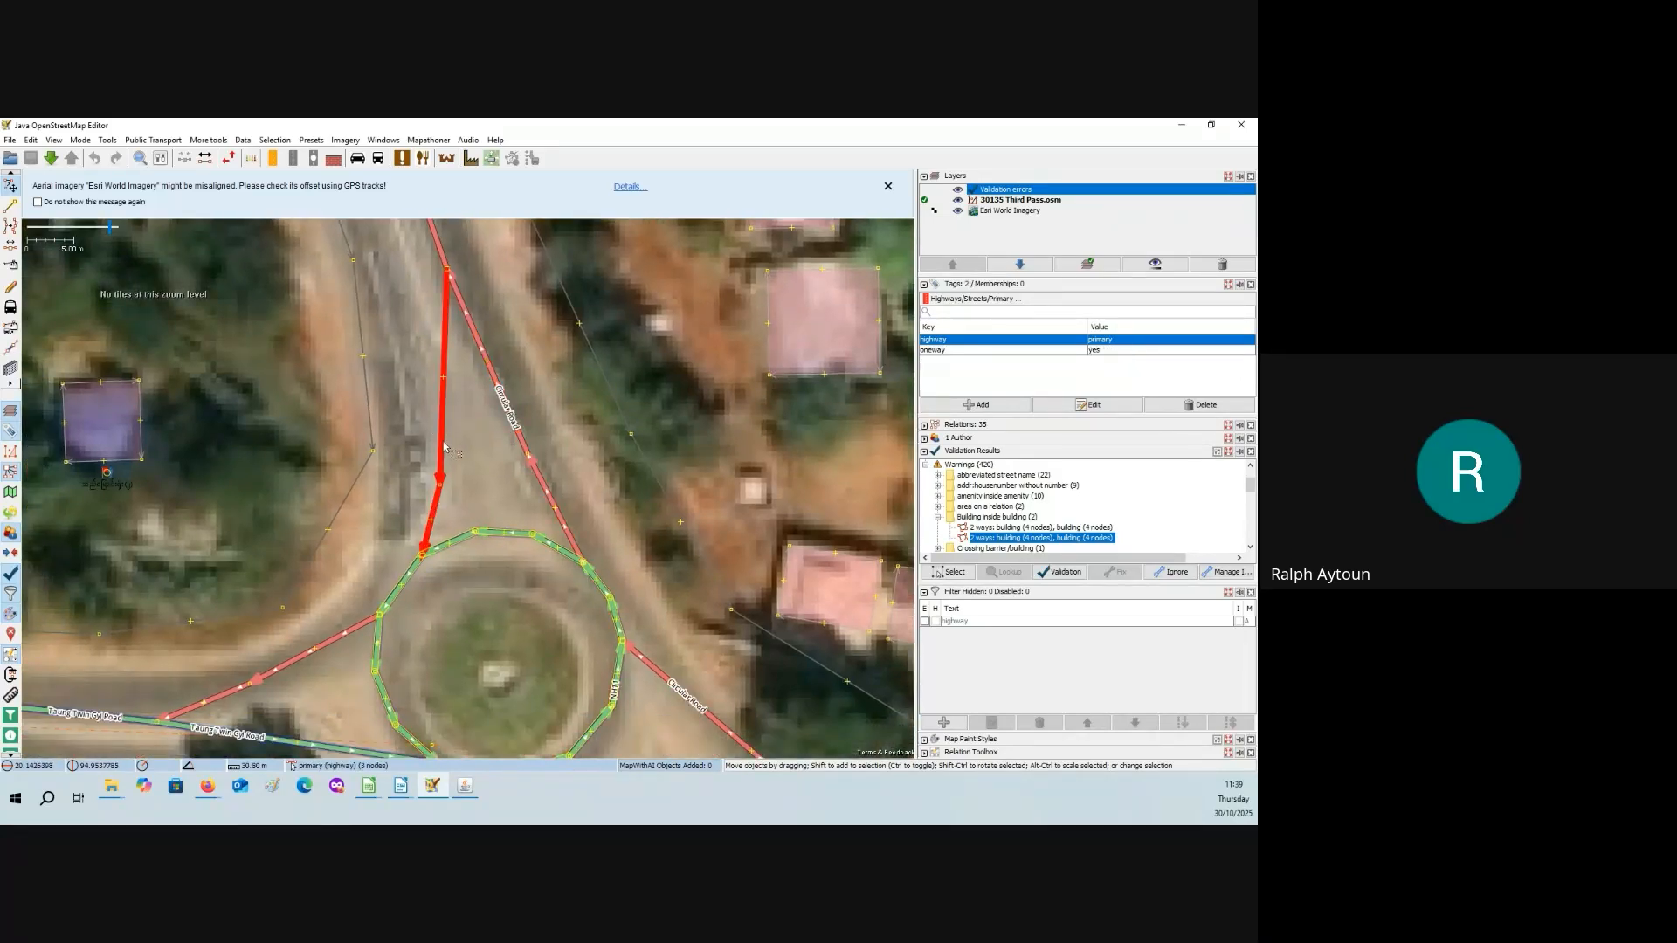
- Select the primary link west of the roundabout and the adjoining Taung Twin Gyi Road segment in turn to compare their tags and direction
left_click_drag(421, 569, 542, 301)
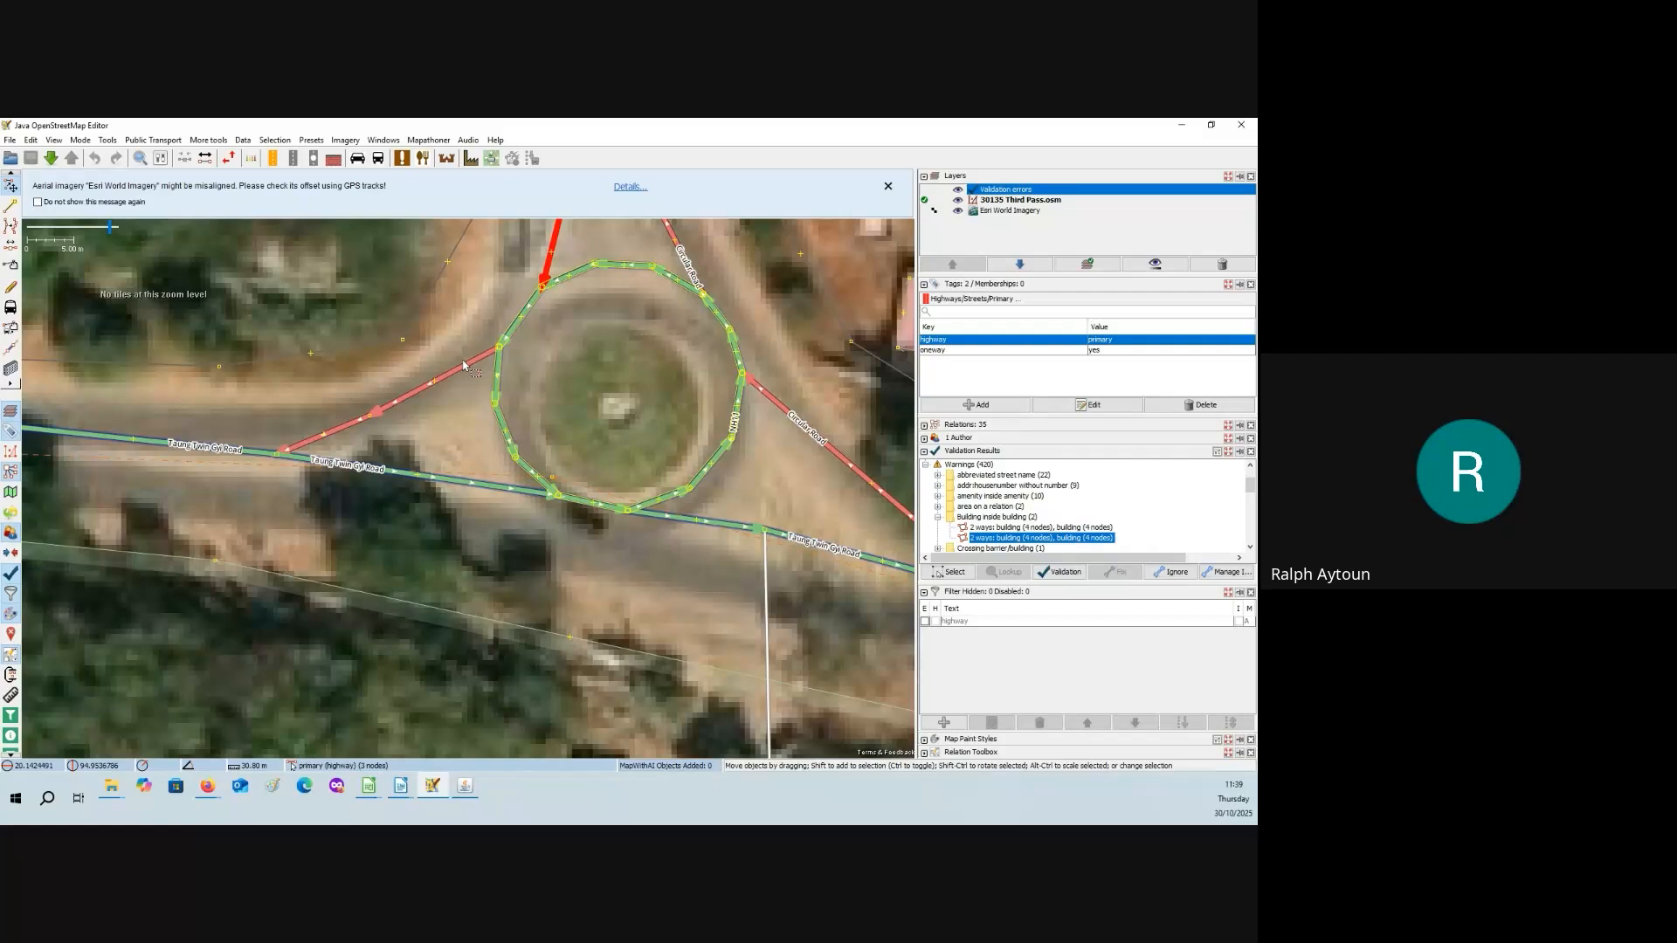
left_click(318, 440)
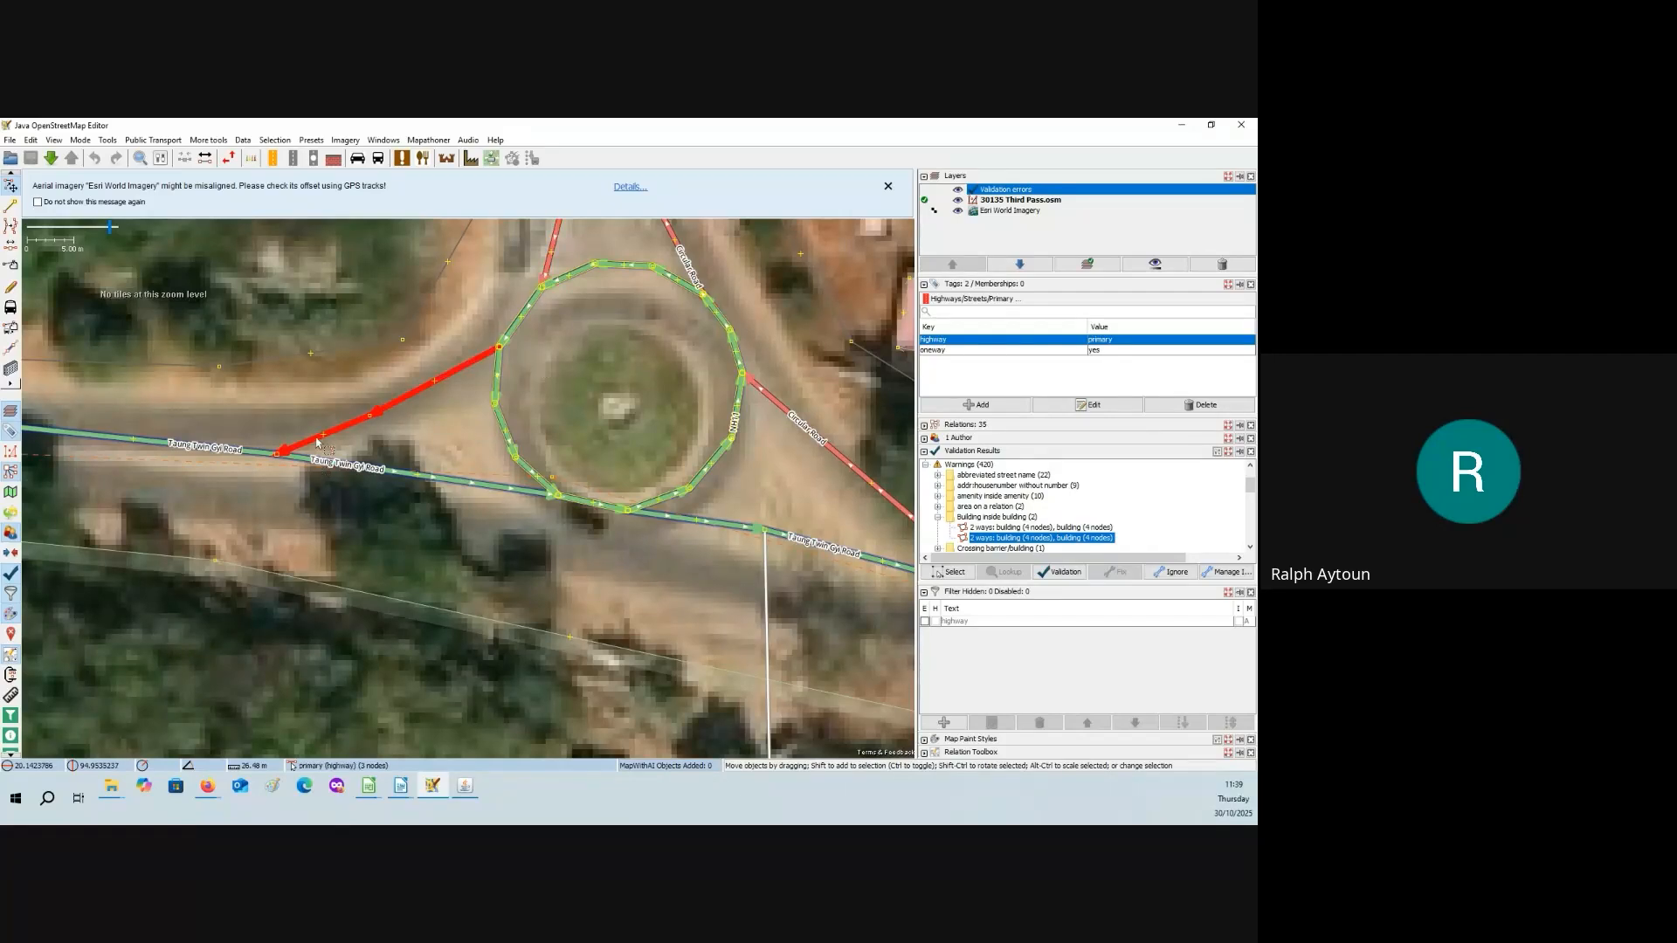
scroll(476, 478, "down", 3)
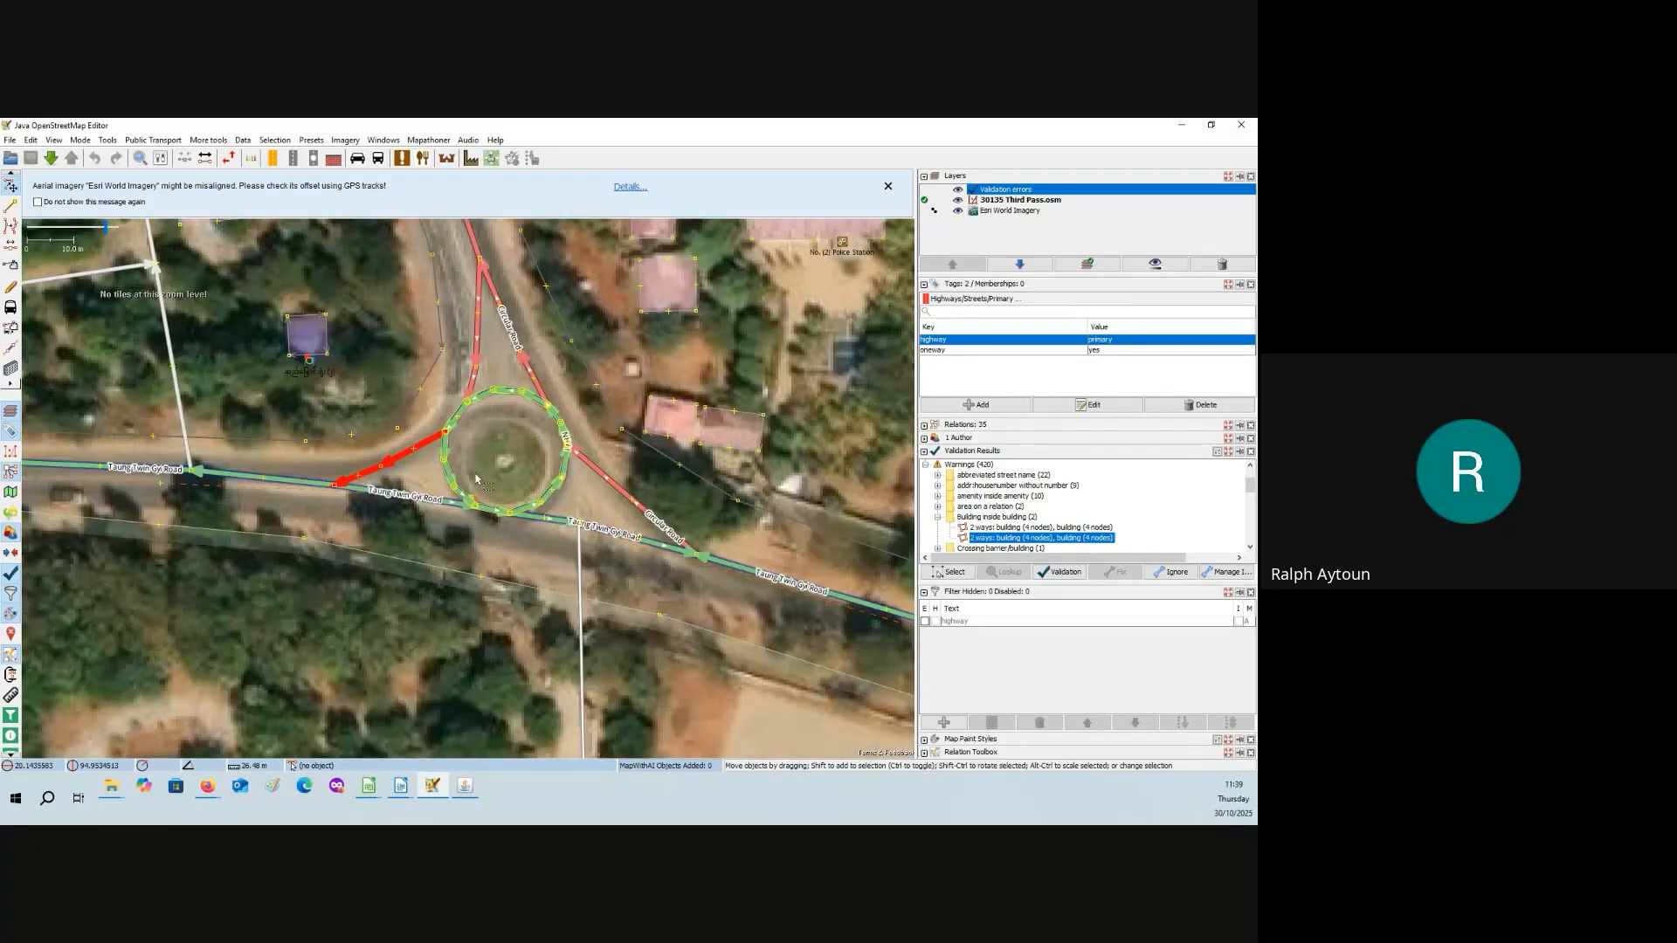
scroll(476, 479, "up", 3)
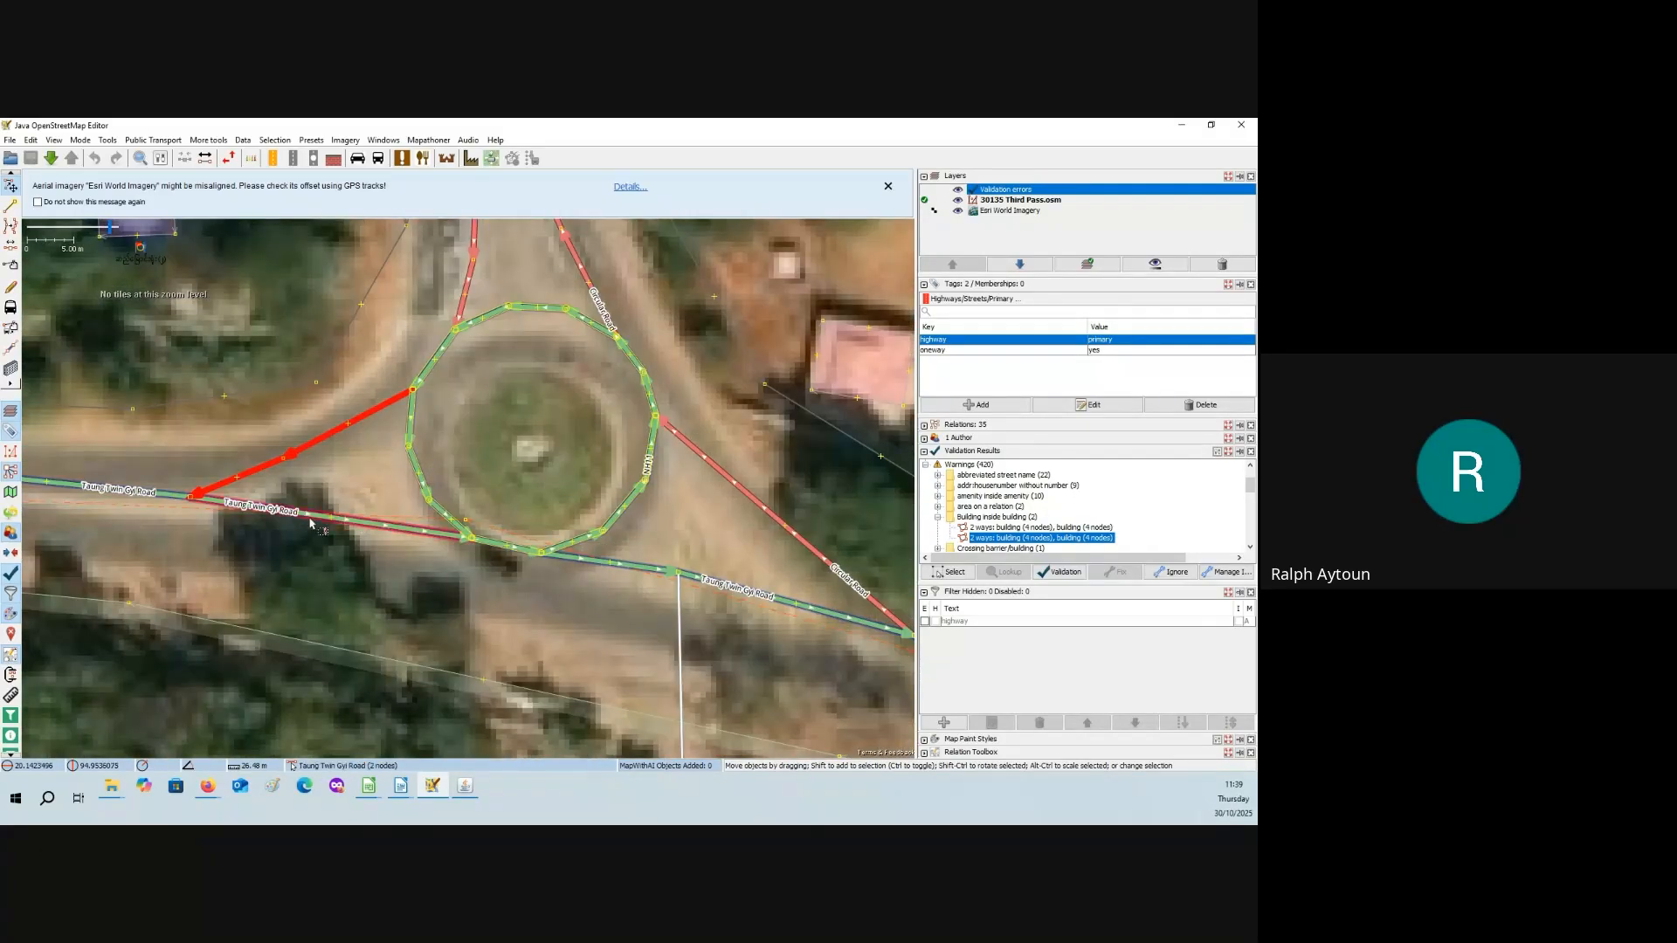
left_click(364, 526)
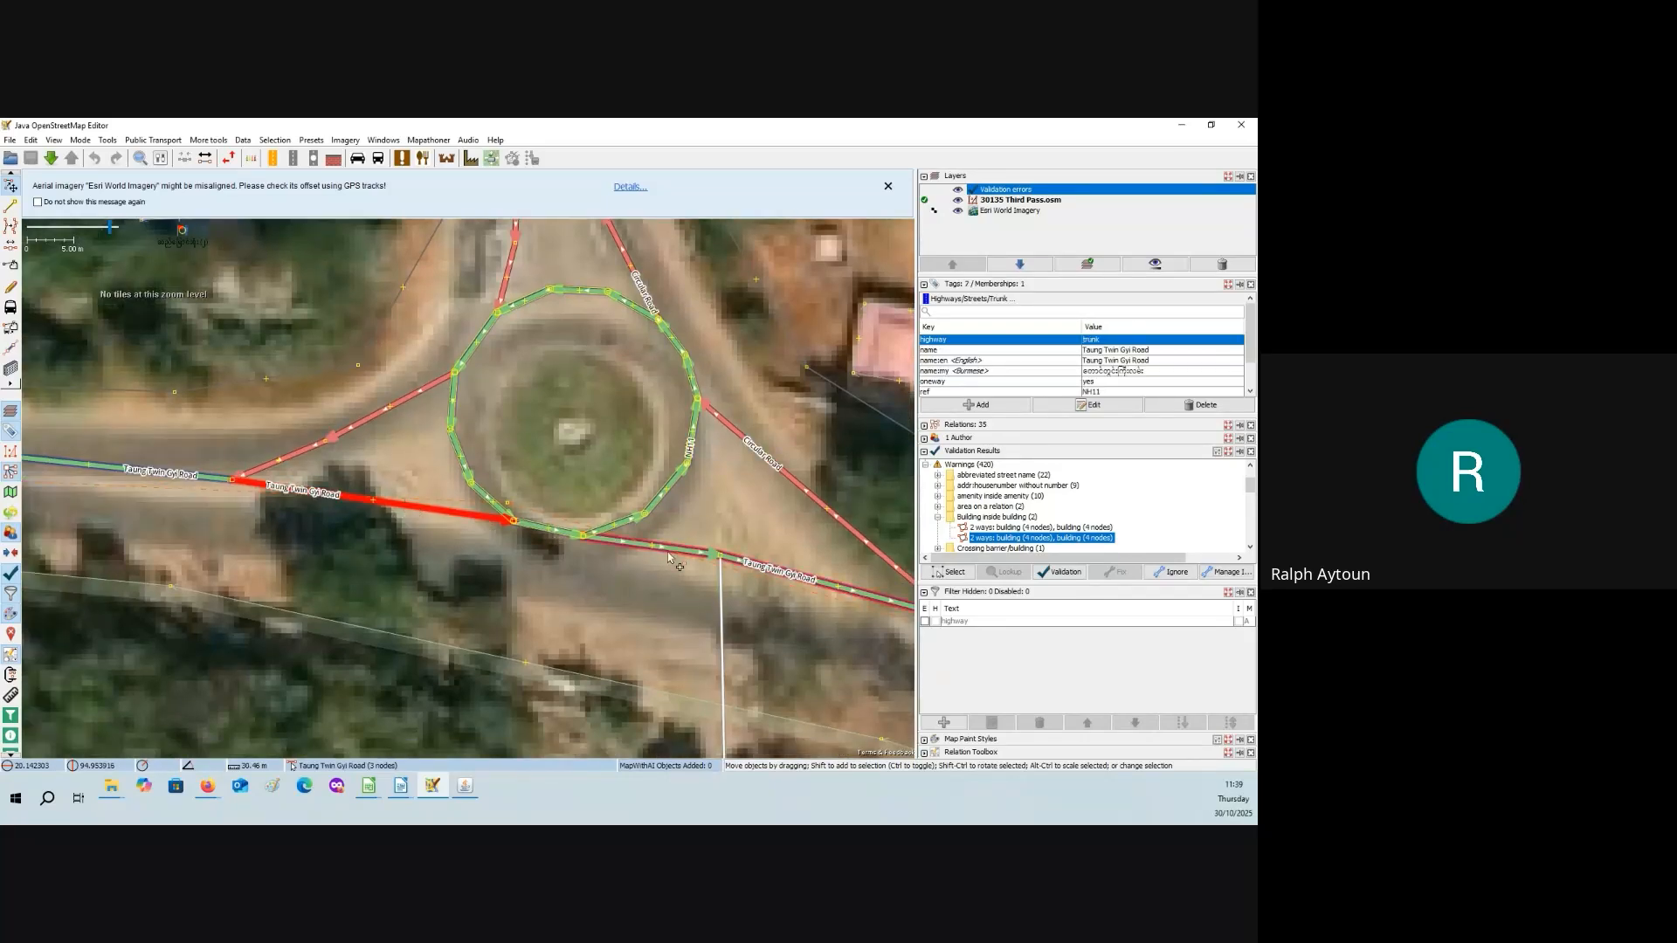
left_click_drag(496, 586, 550, 598)
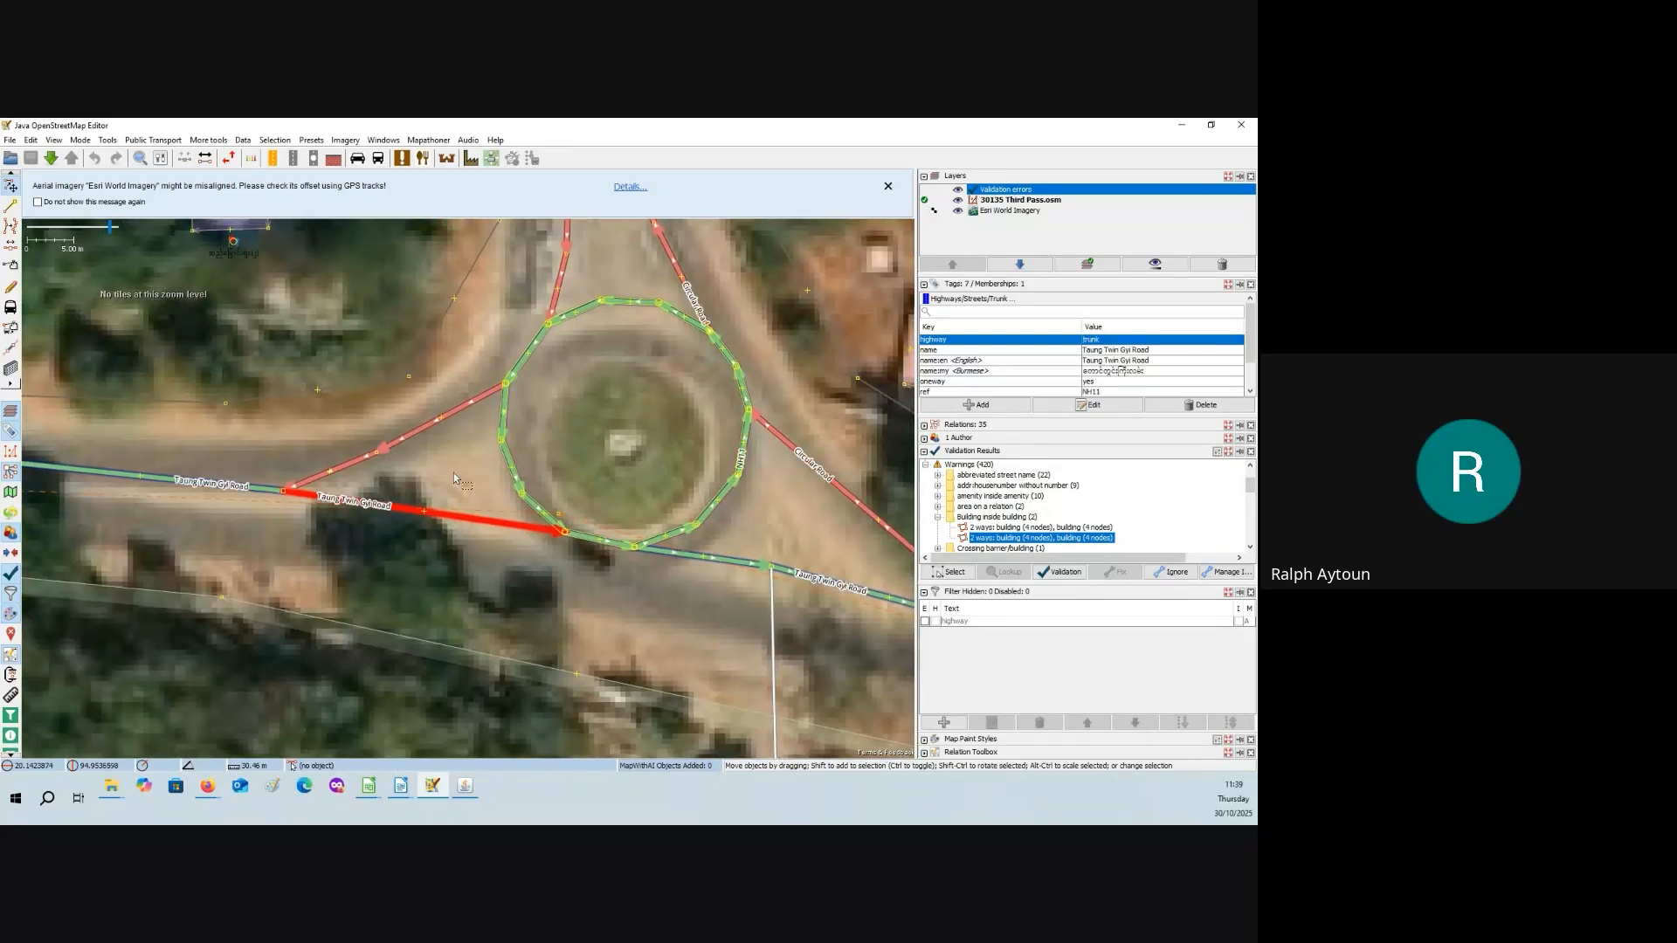
scroll(453, 475, "down", 2)
left_click_drag(535, 438, 524, 476)
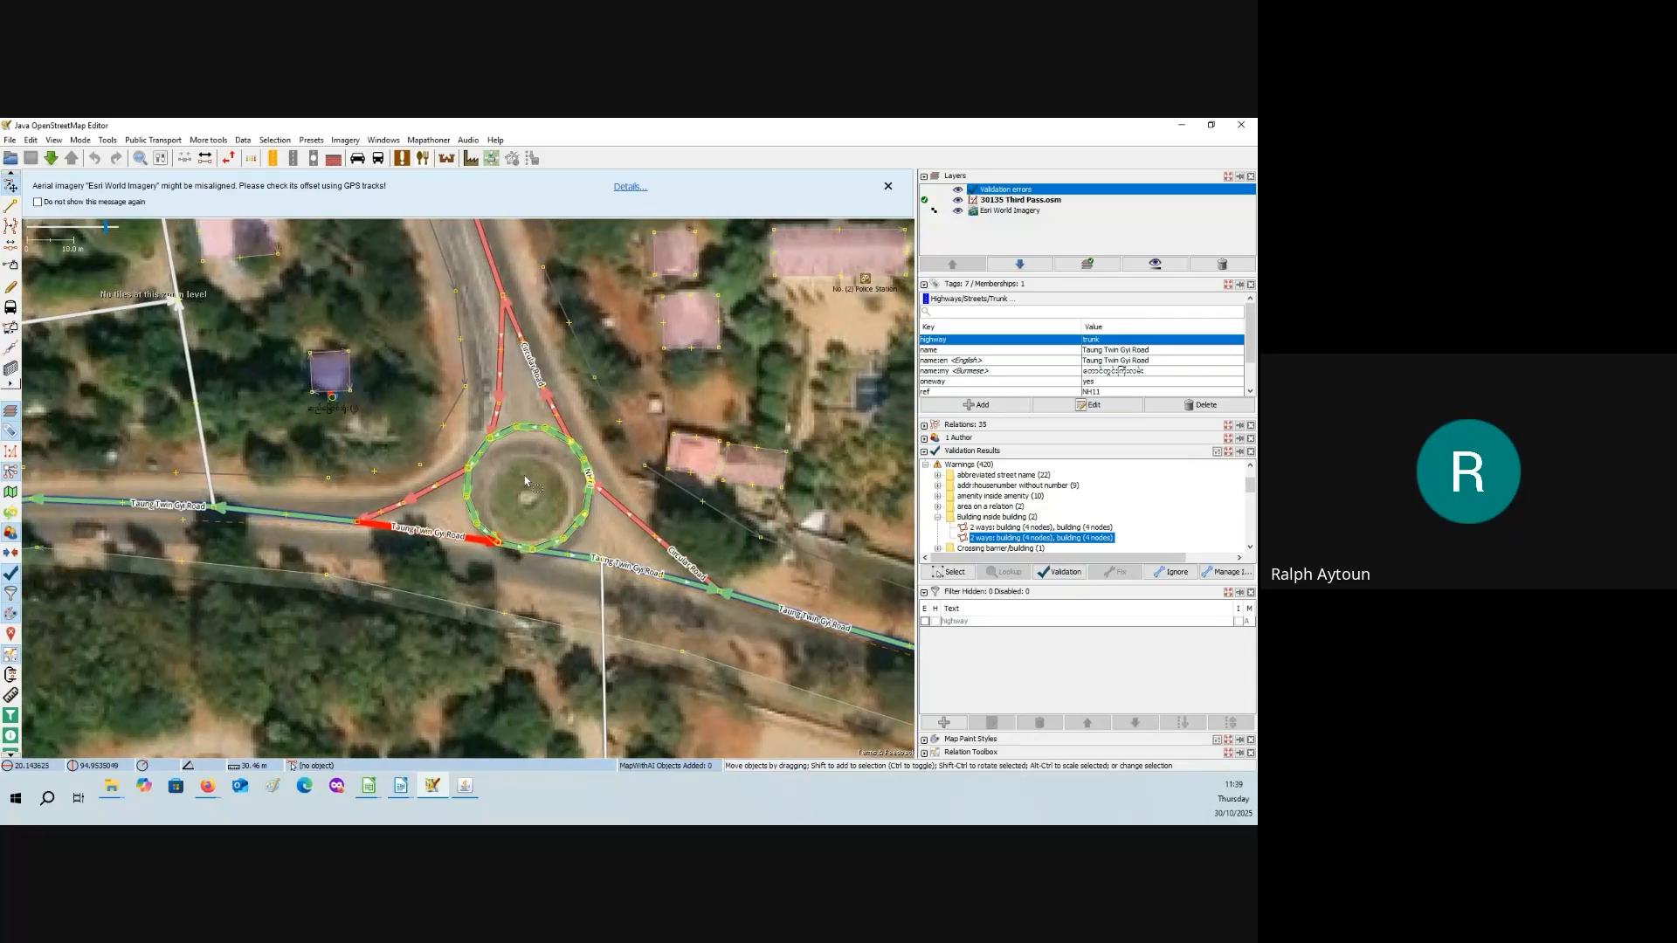
- Check the tags of the Circular Road link southeast of the roundabout and of Taung Twin Gyi Road to its west
left_click(642, 528)
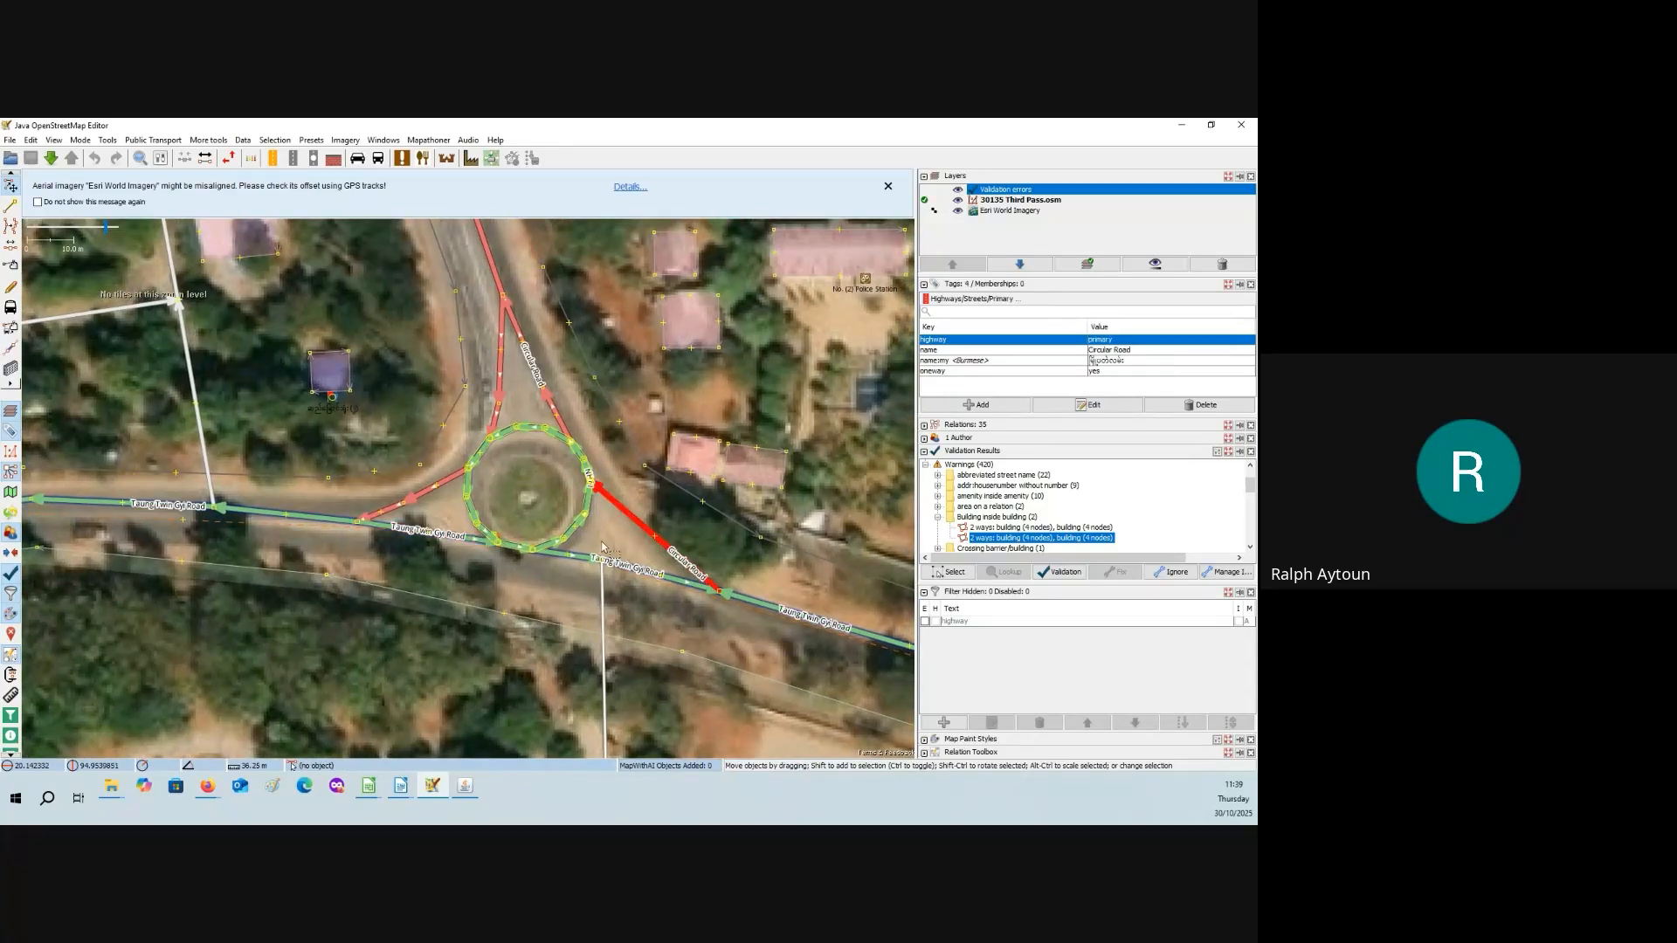
left_click(603, 547)
left_click_drag(535, 581, 580, 563)
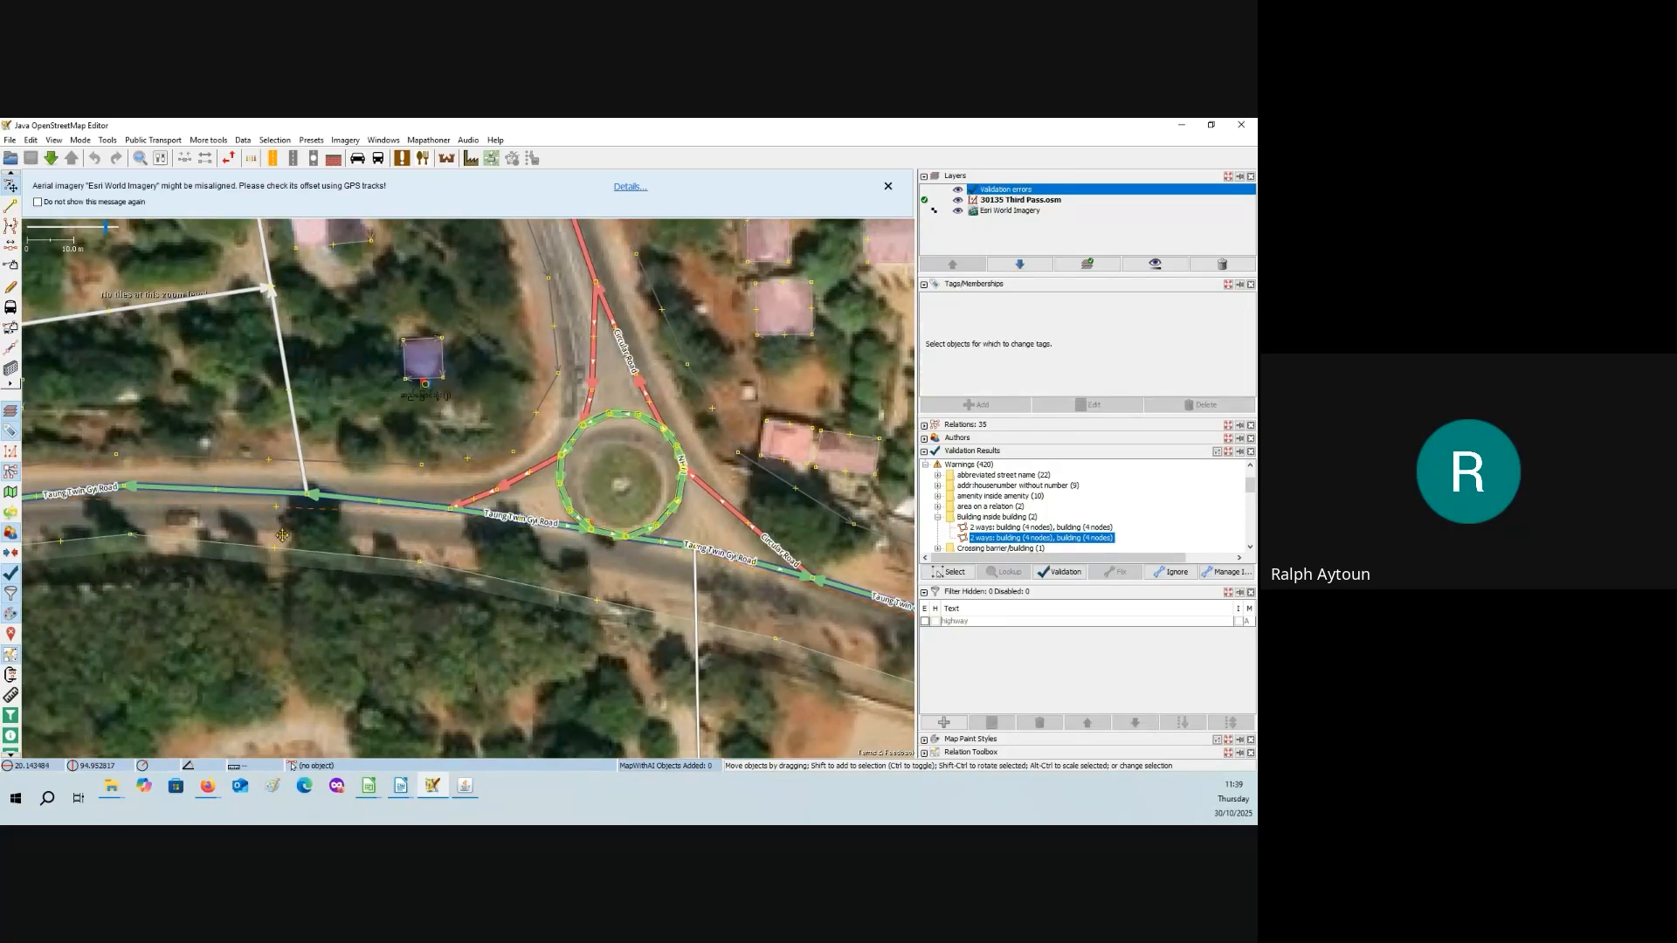
left_click_drag(288, 539, 428, 530)
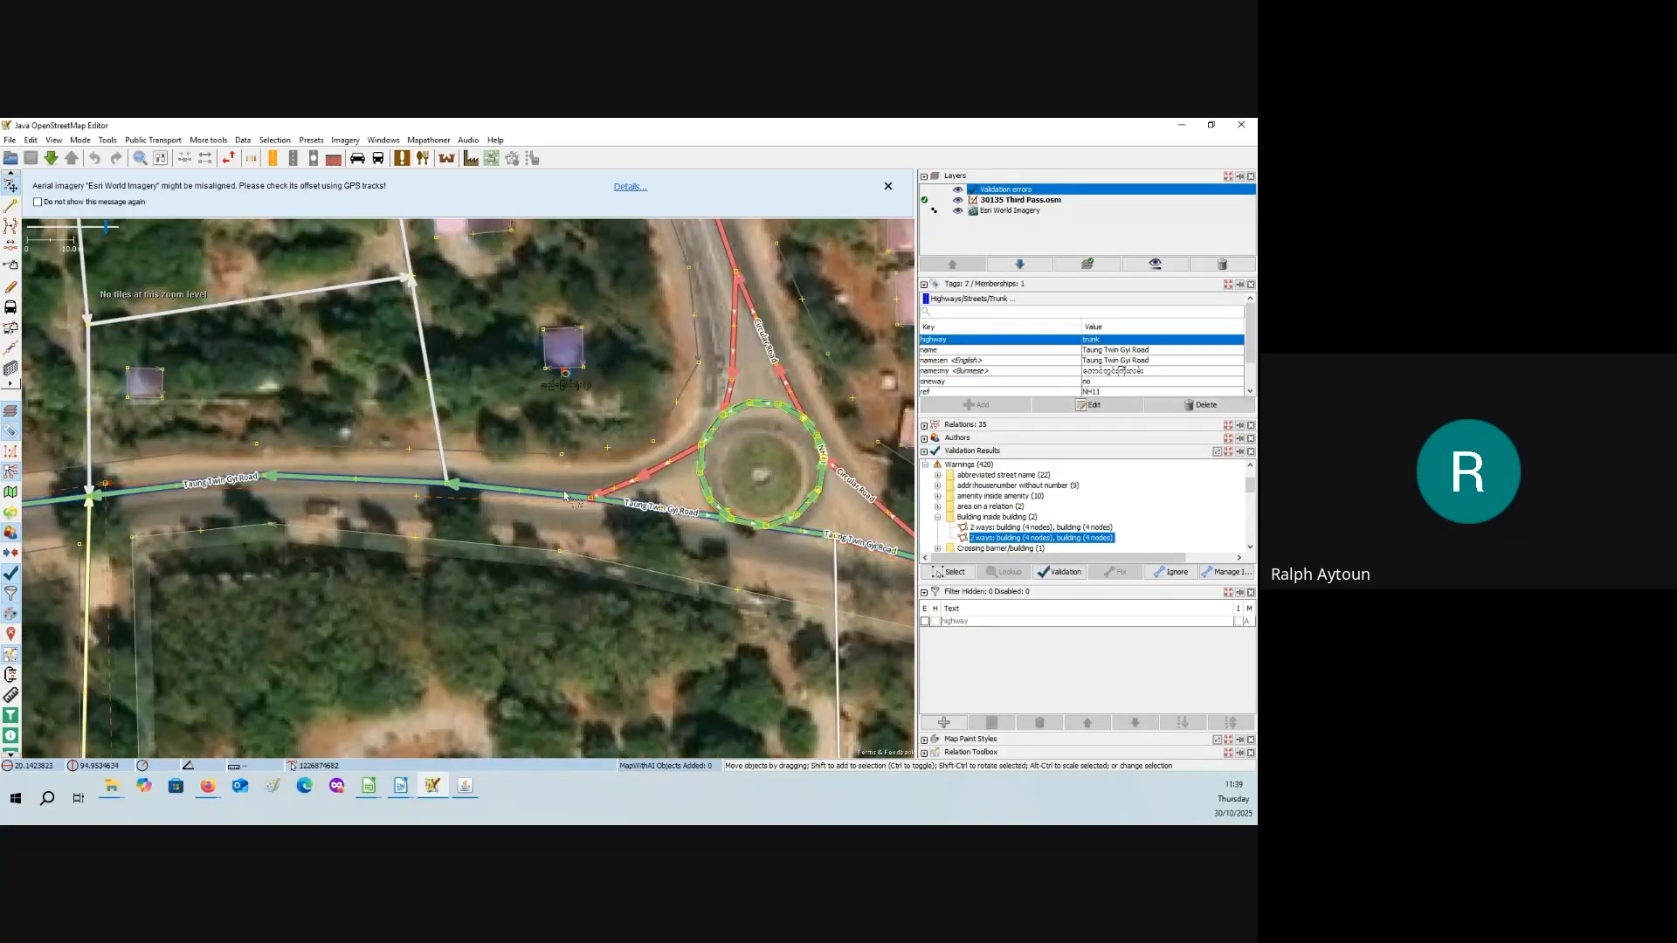
left_click(302, 479)
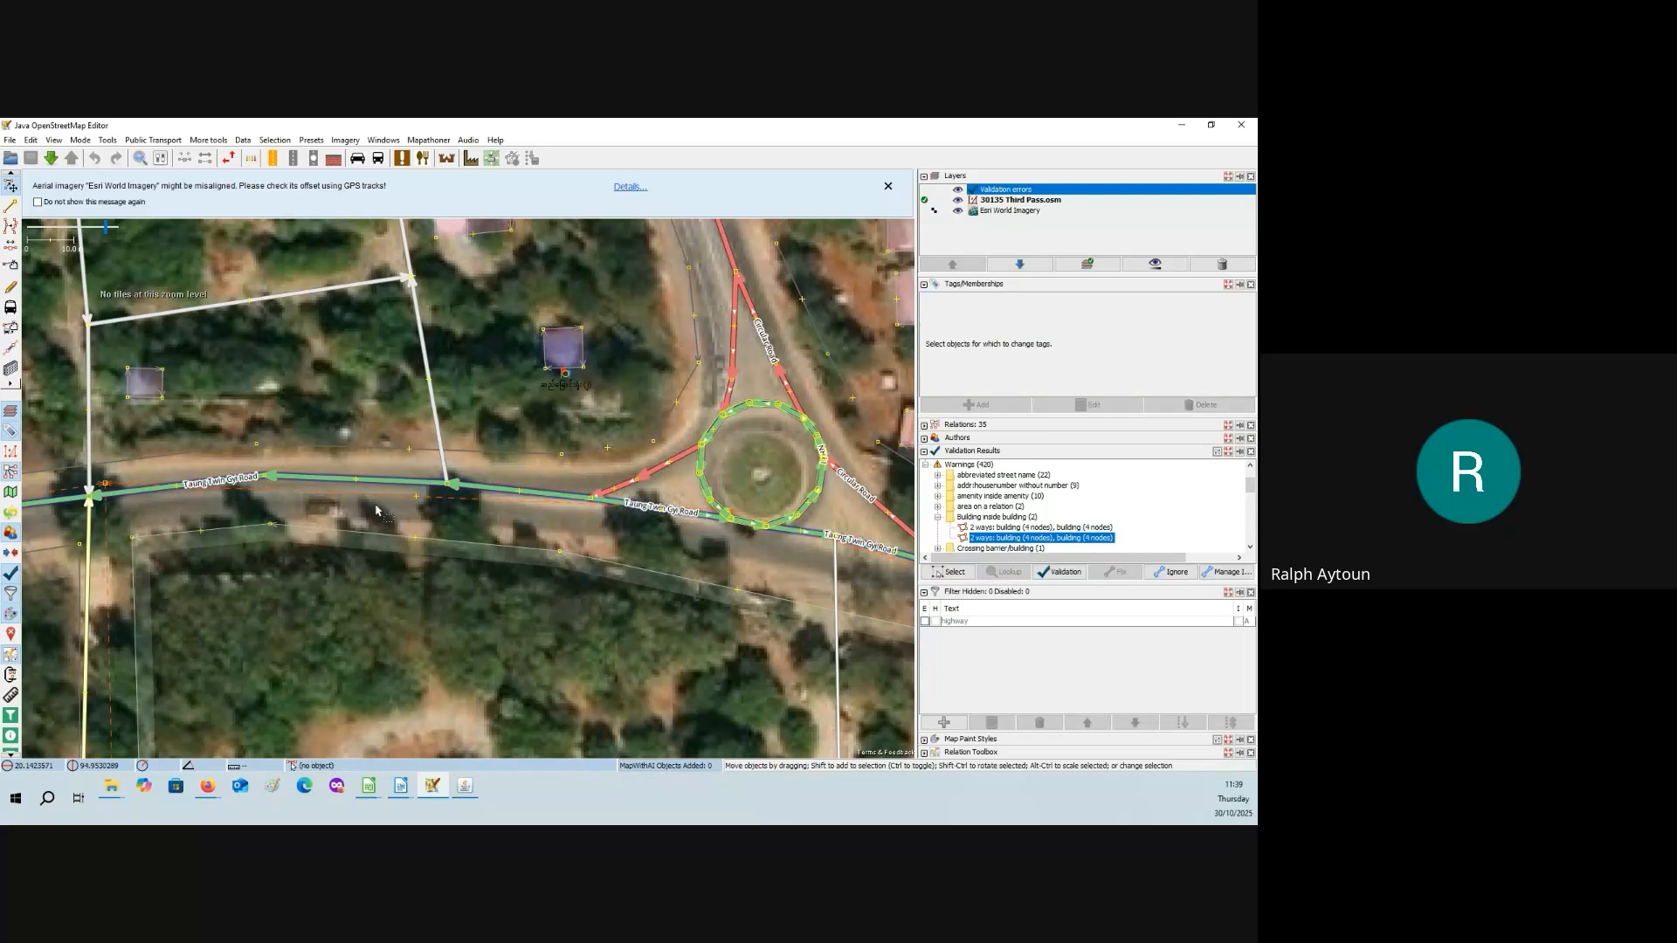
left_click_drag(806, 544, 442, 573)
left_click(606, 566)
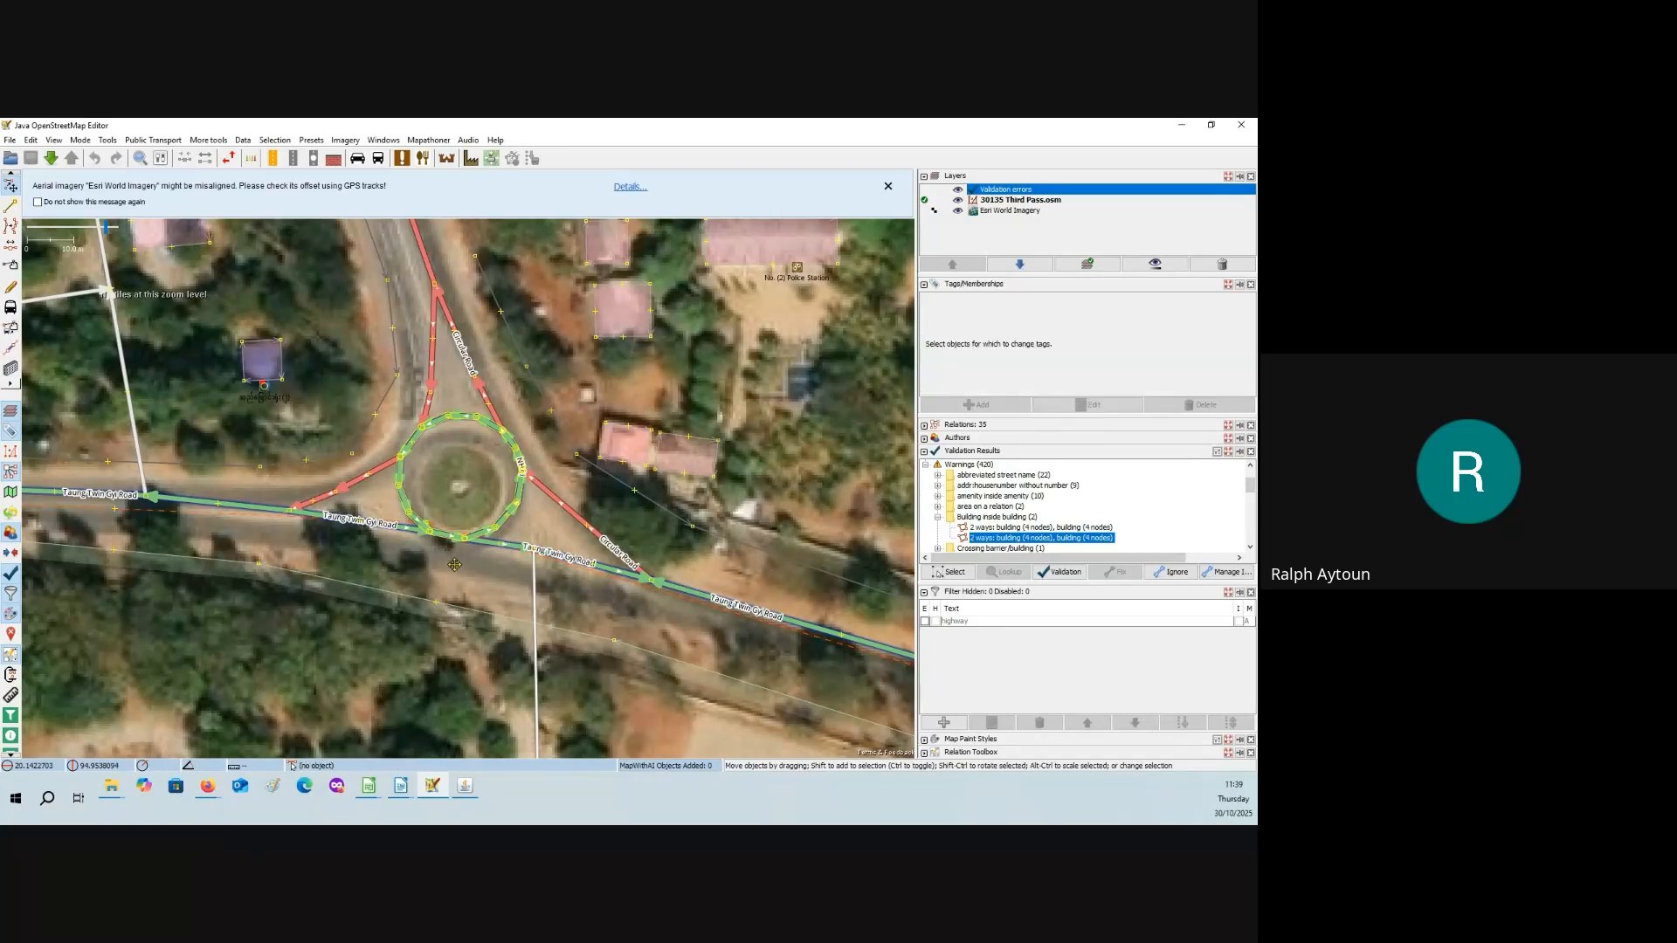
- Select the roundabout way to review its tags and relation membership, and clear the selection
left_click_drag(514, 519, 553, 485)
left_click(558, 486)
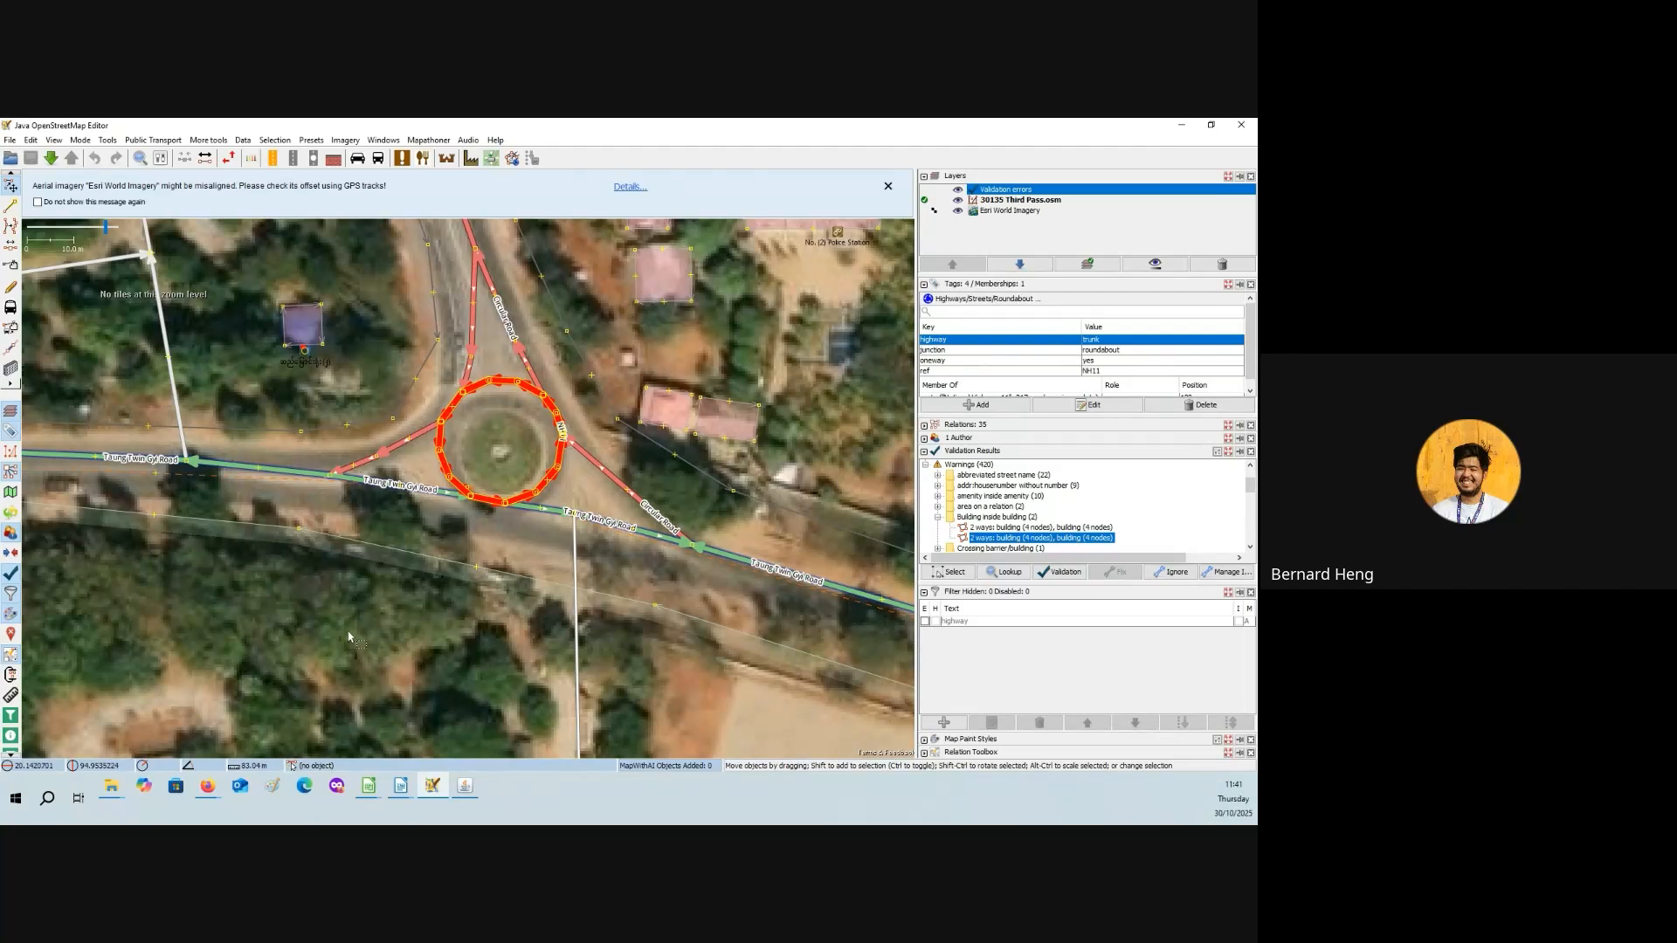
left_click(335, 664)
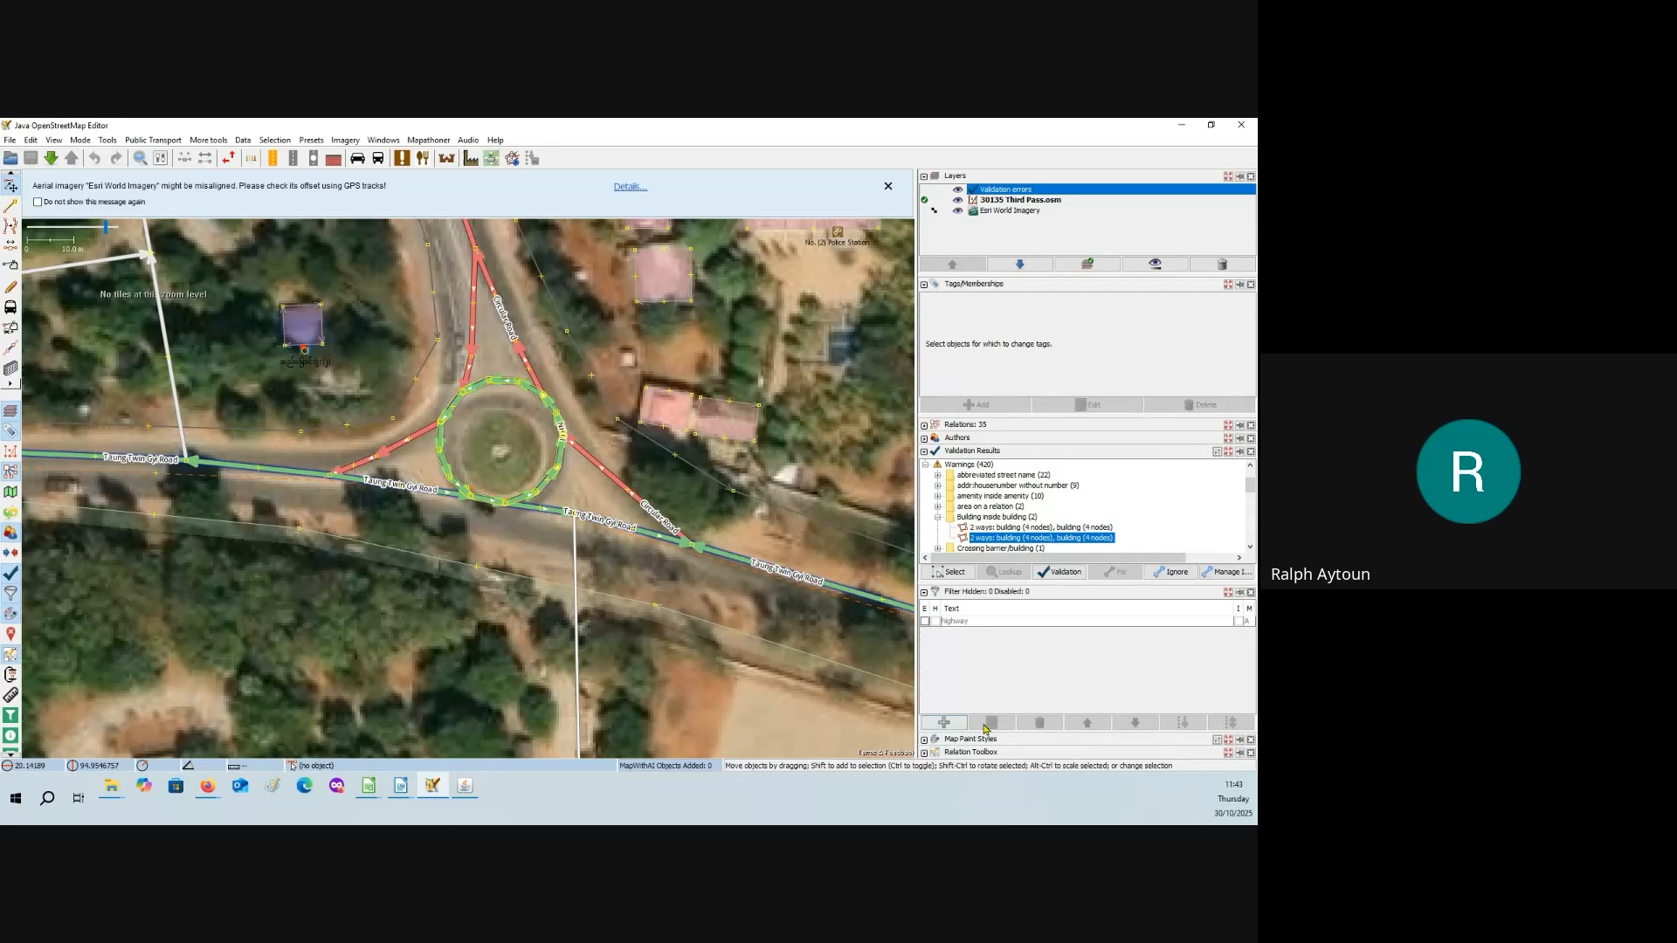
- Expand the map paint styles list and select the Missing Maps / Youth Mappers Validators Checks style
left_click(925, 744)
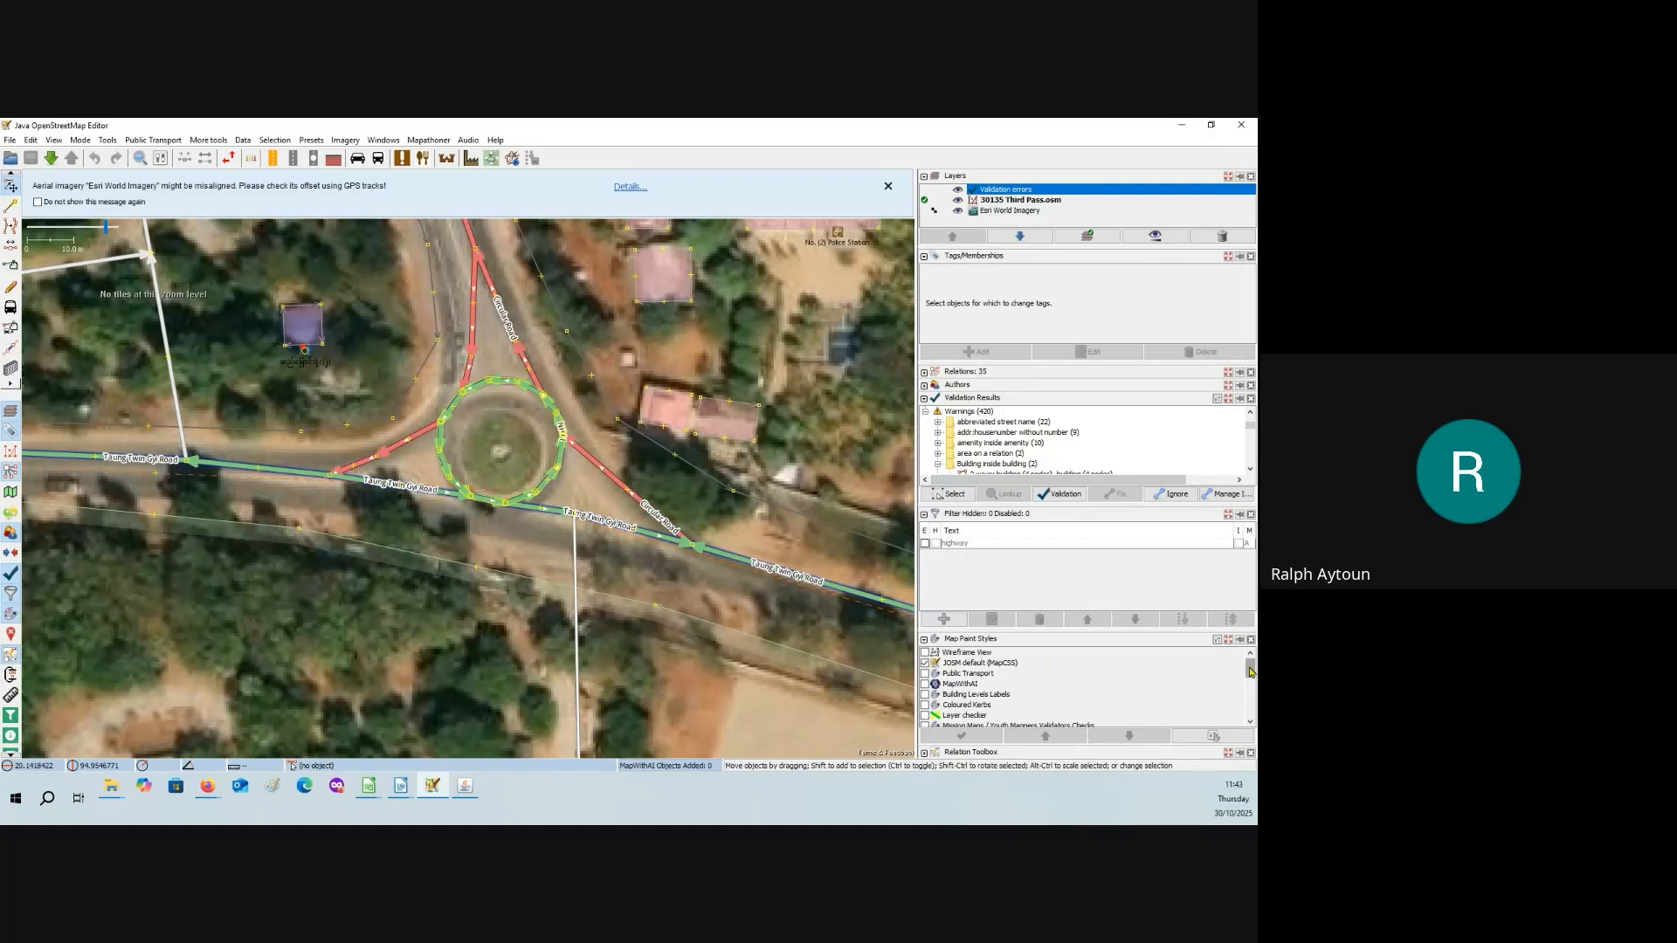
scroll(1039, 685, "down", 2)
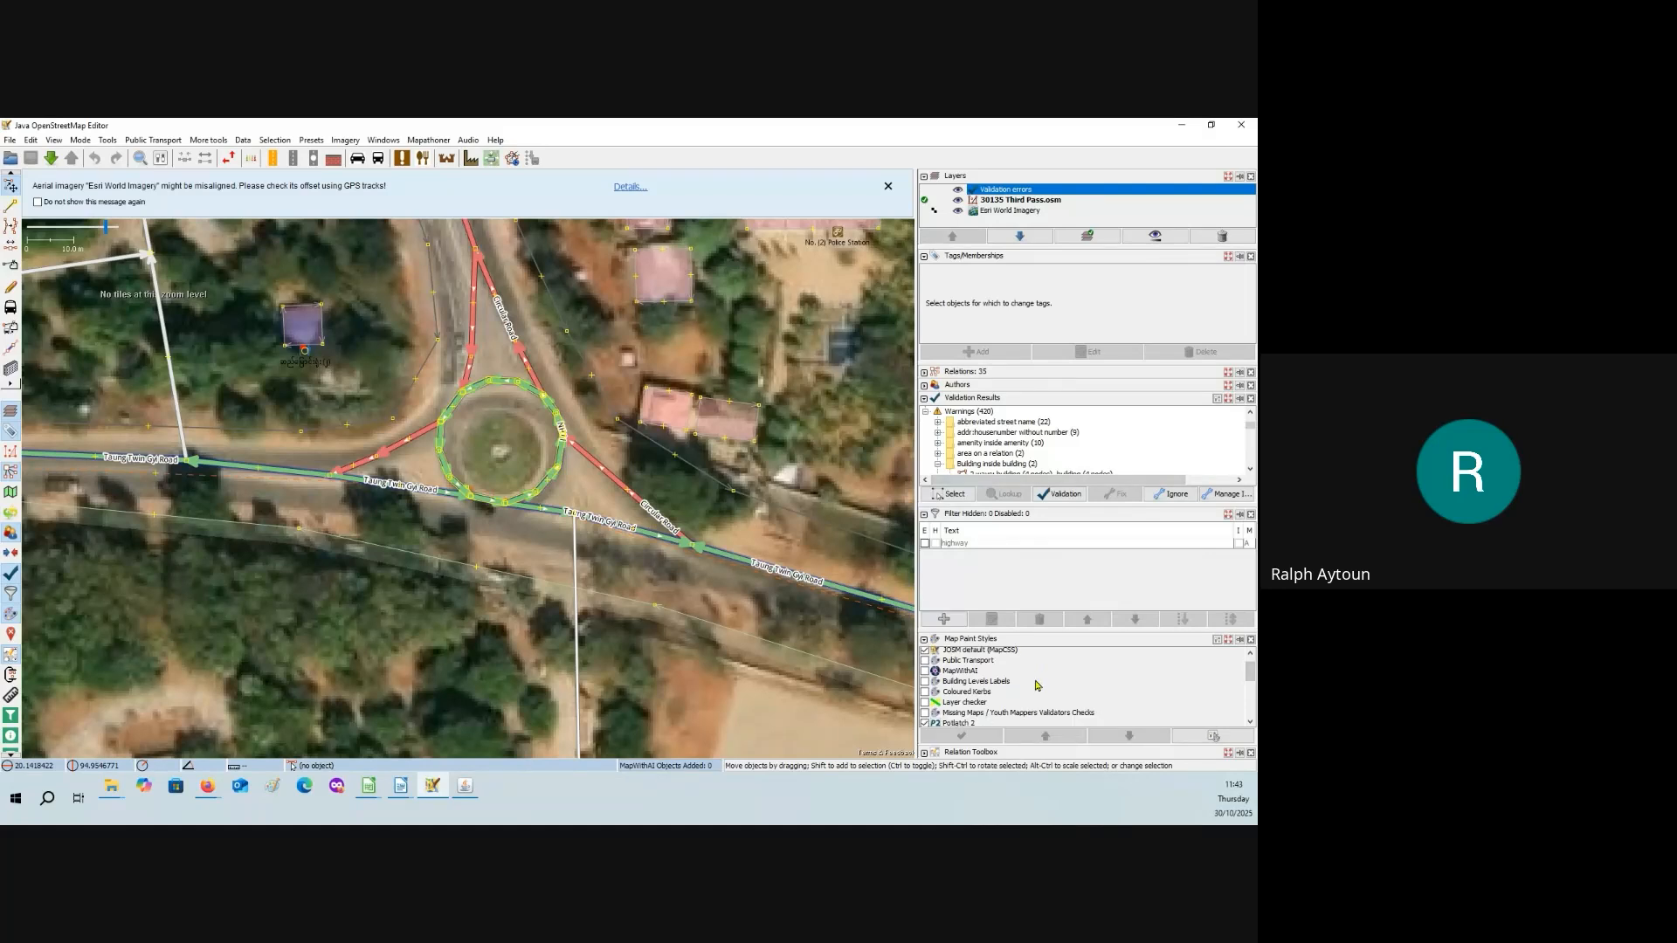
scroll(1037, 685, "down", 1)
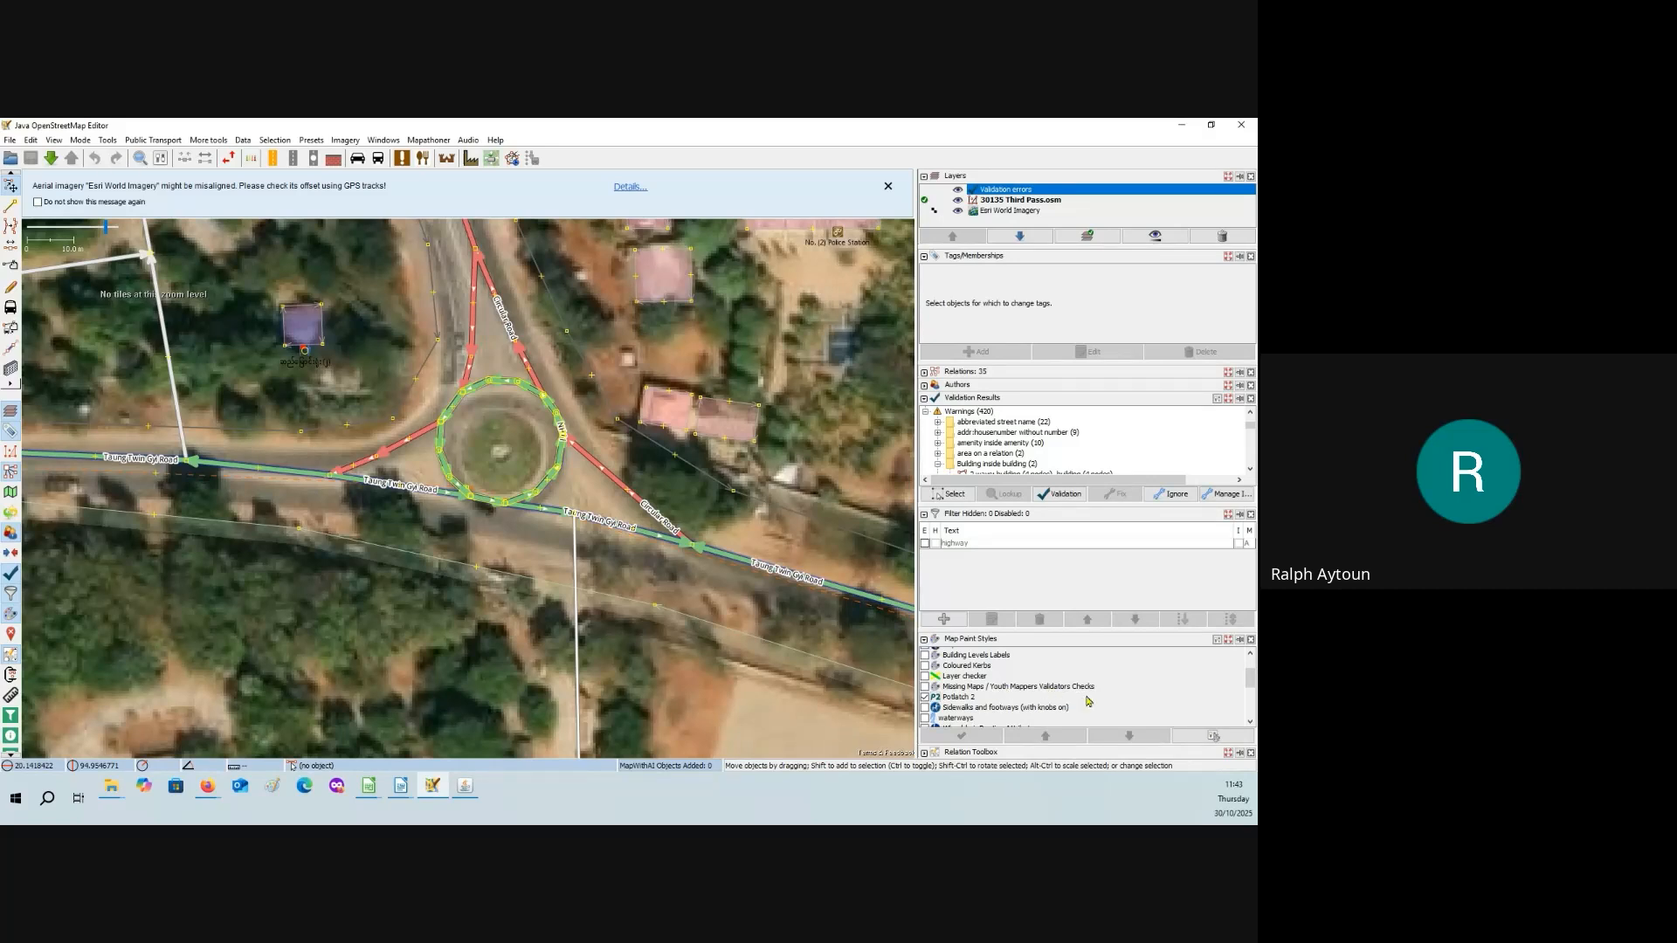
left_click(1035, 691)
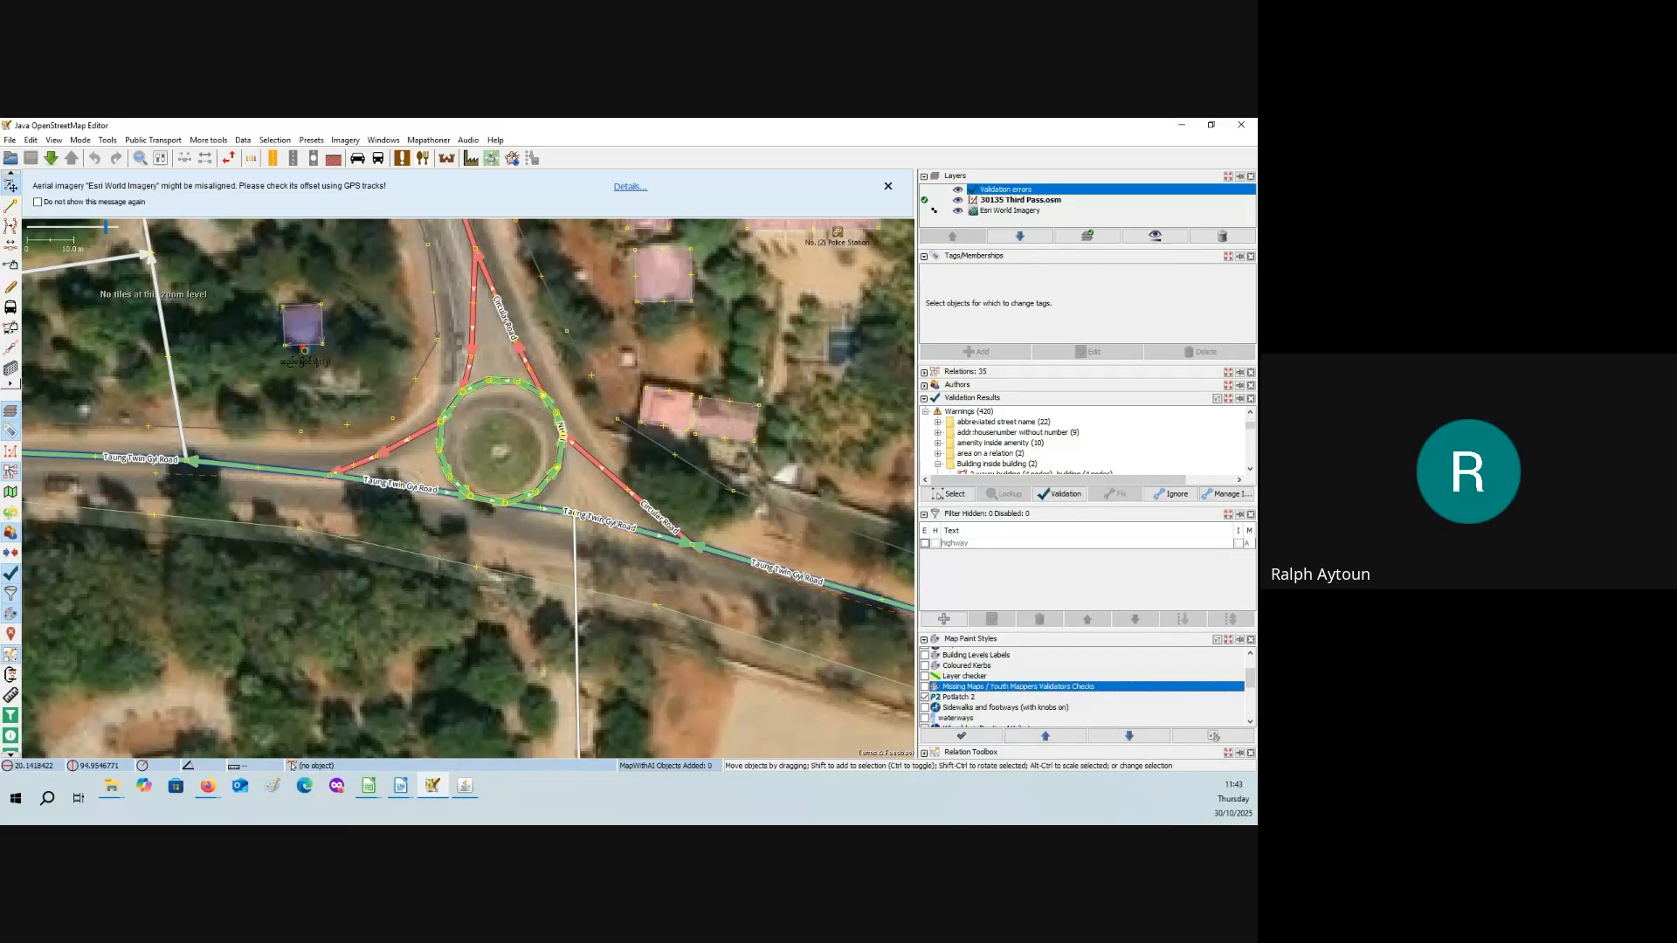
key("alt+Tab")
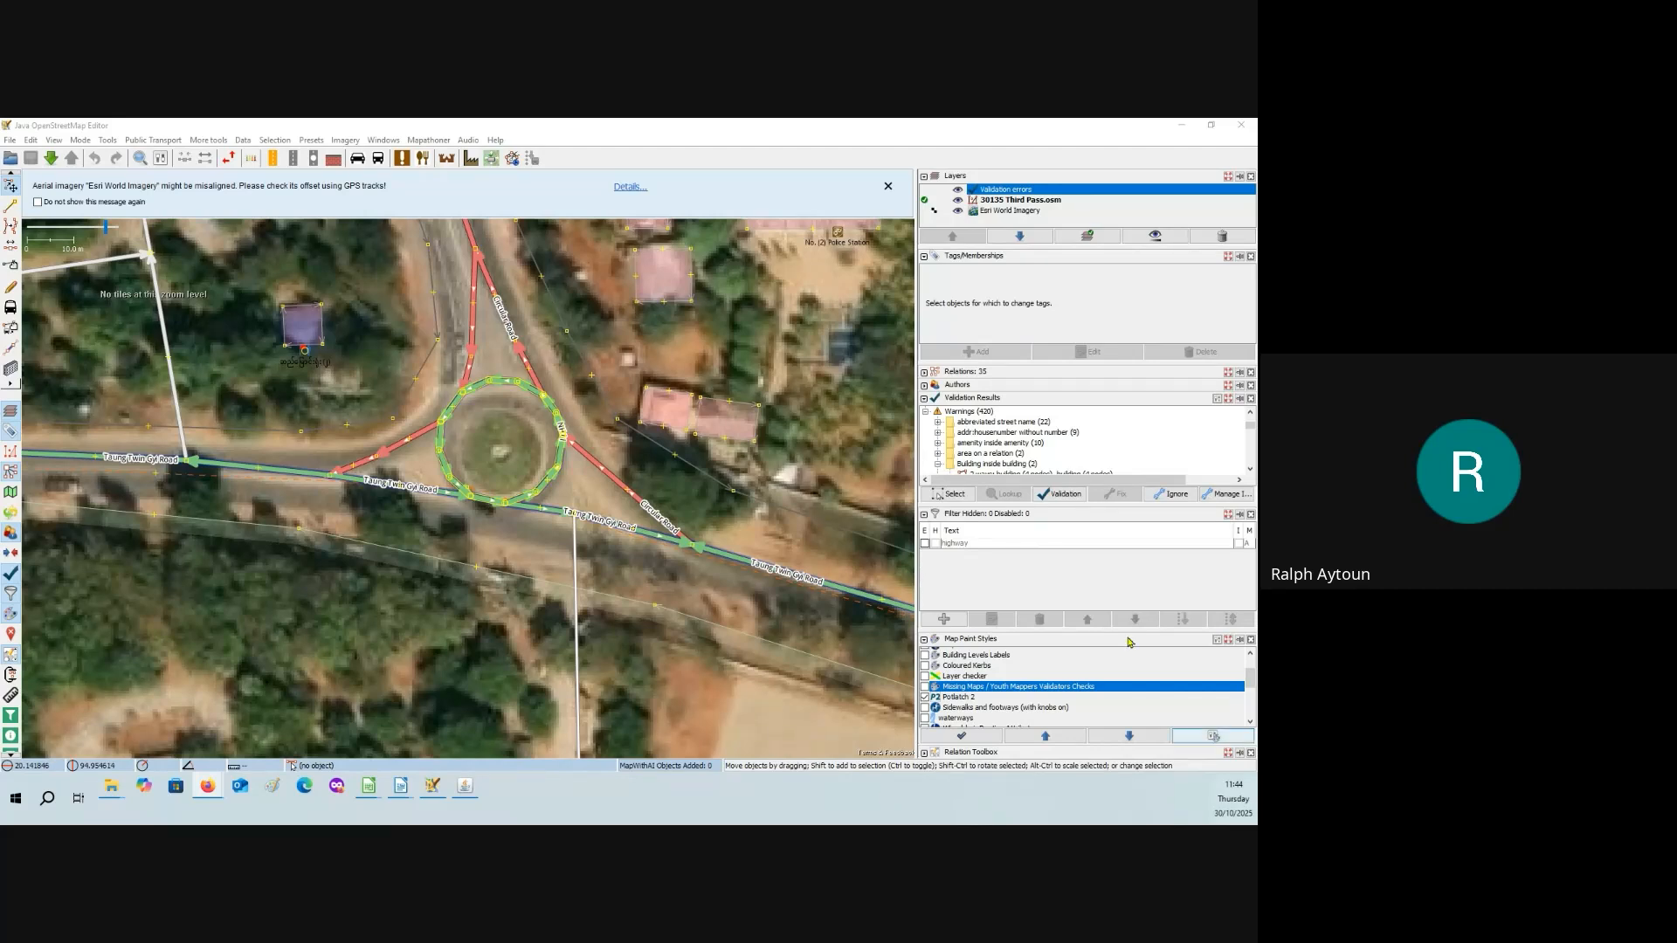
- Look through the other available map paint styles for ones useful in validation, such as Inline_Validation, Modified highways and TM Tasks Grid
left_click(1251, 723)
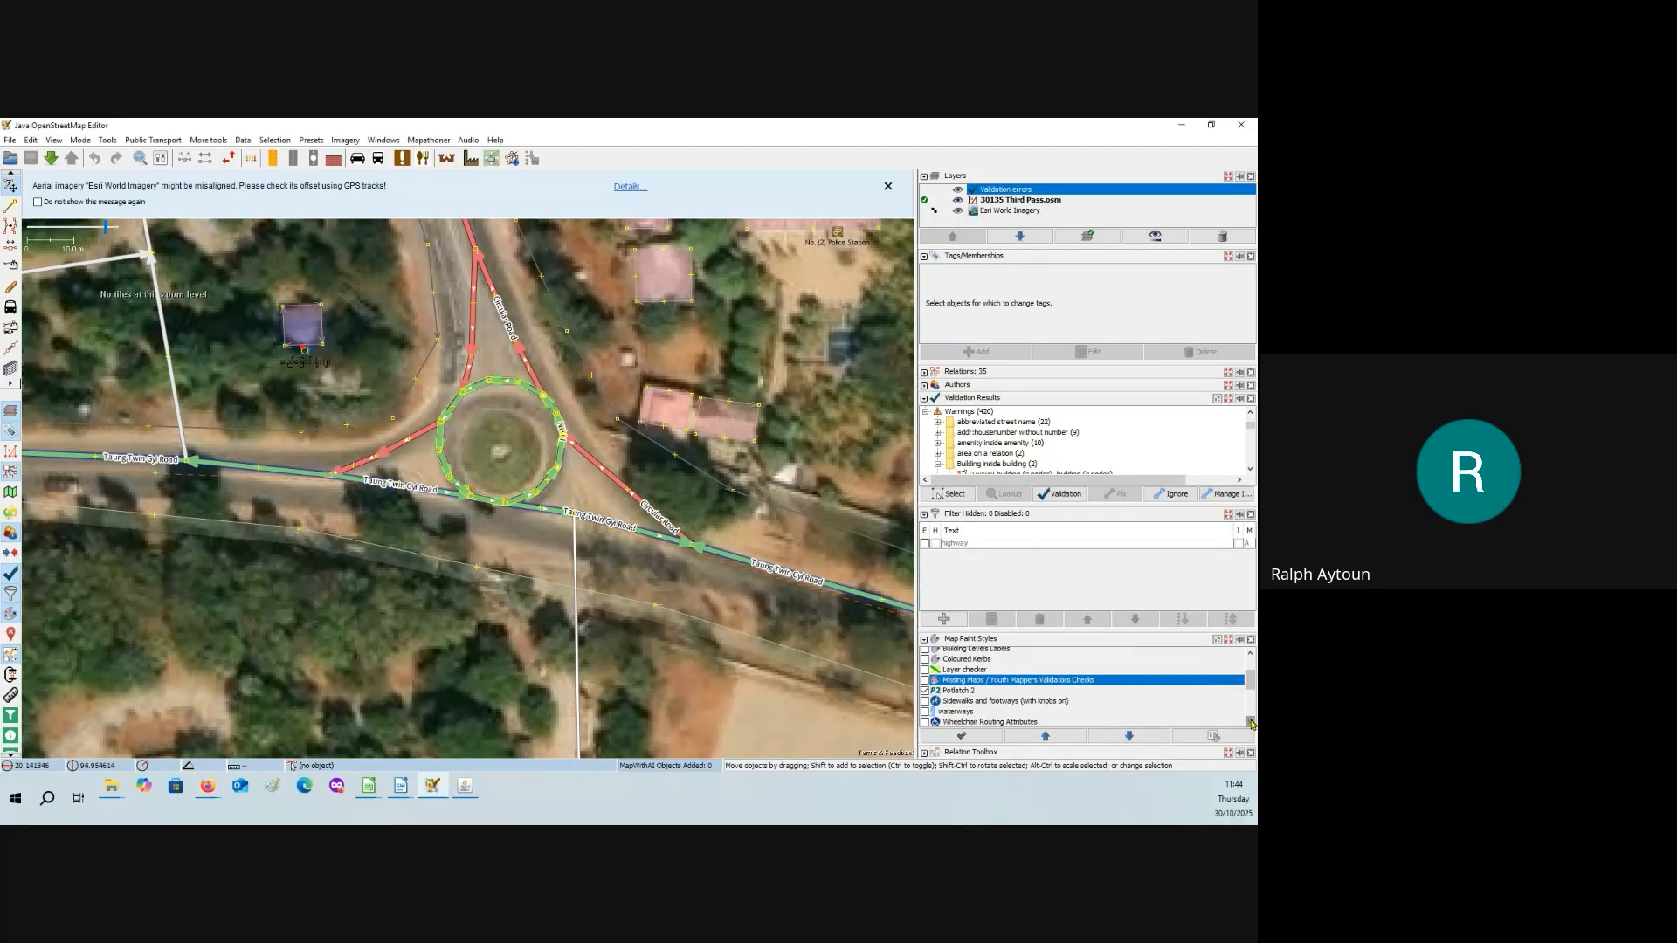
left_click(1251, 723)
left_click(1252, 723)
left_click(1252, 723)
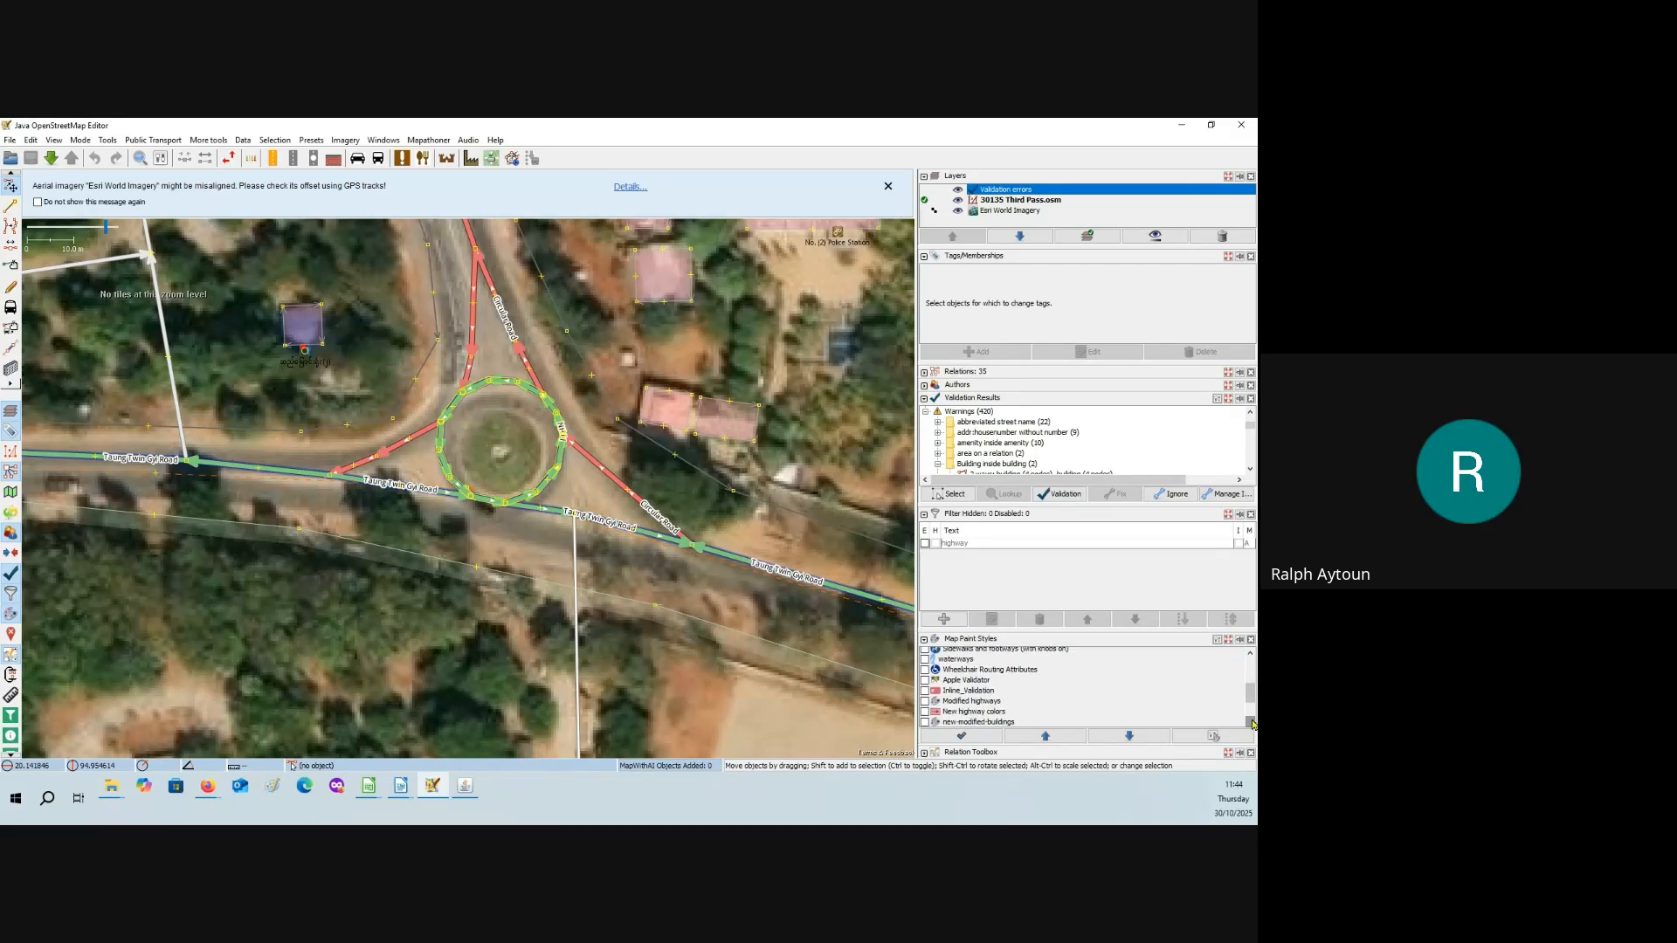
left_click(1251, 723)
left_click(1251, 723)
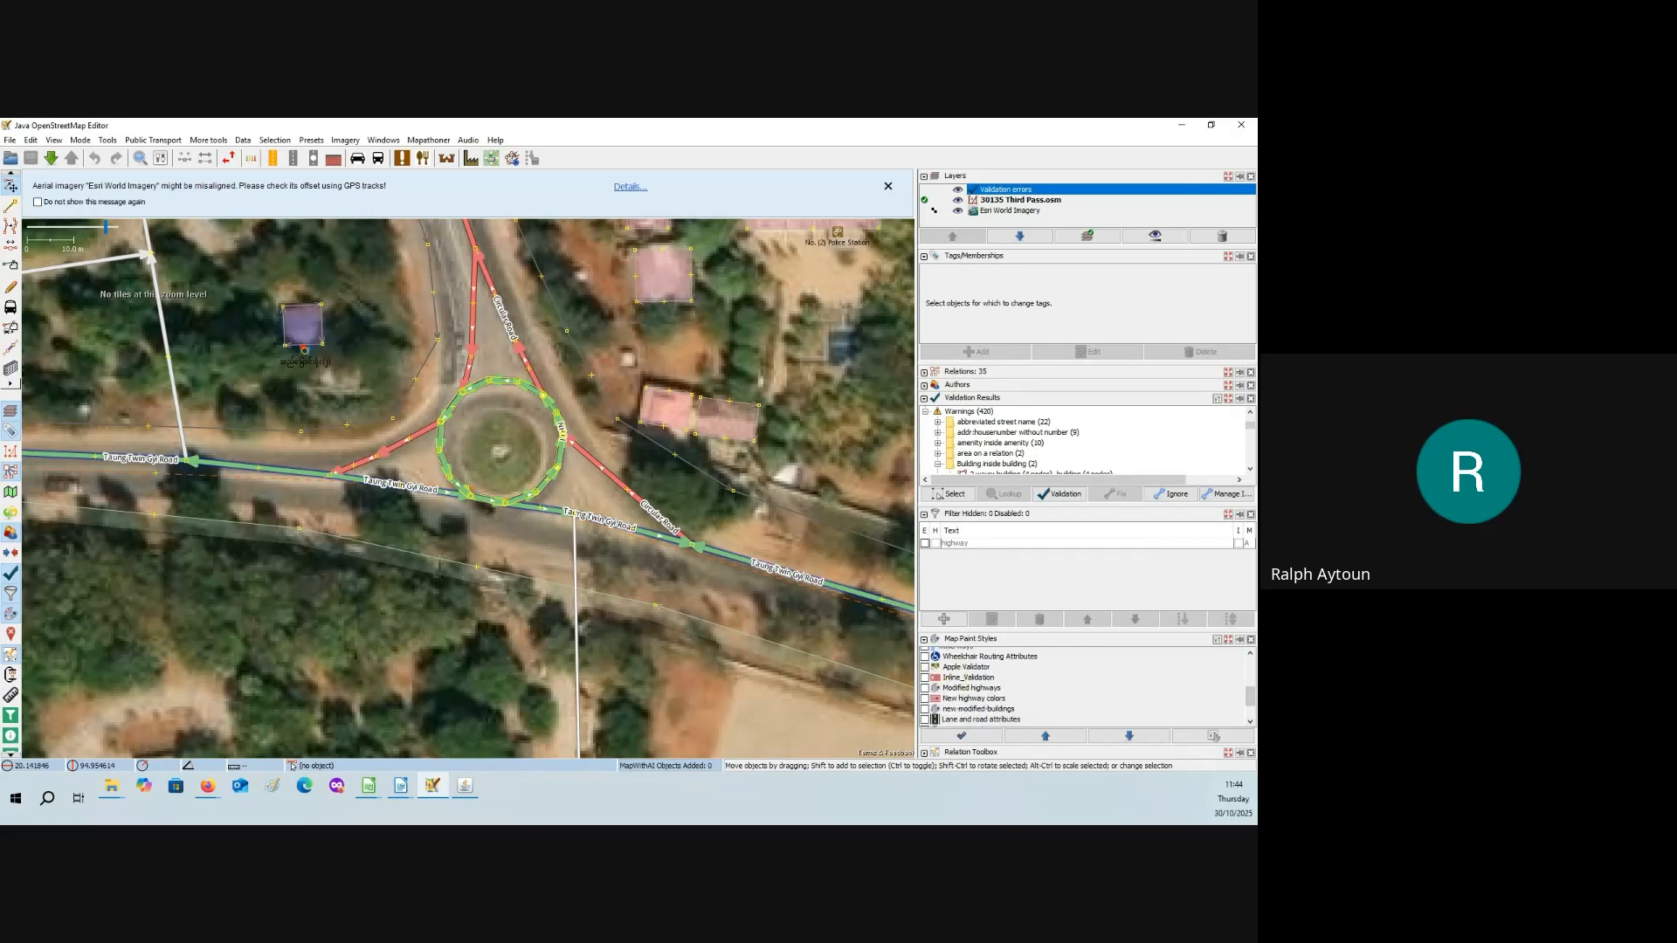
key("alt+Tab")
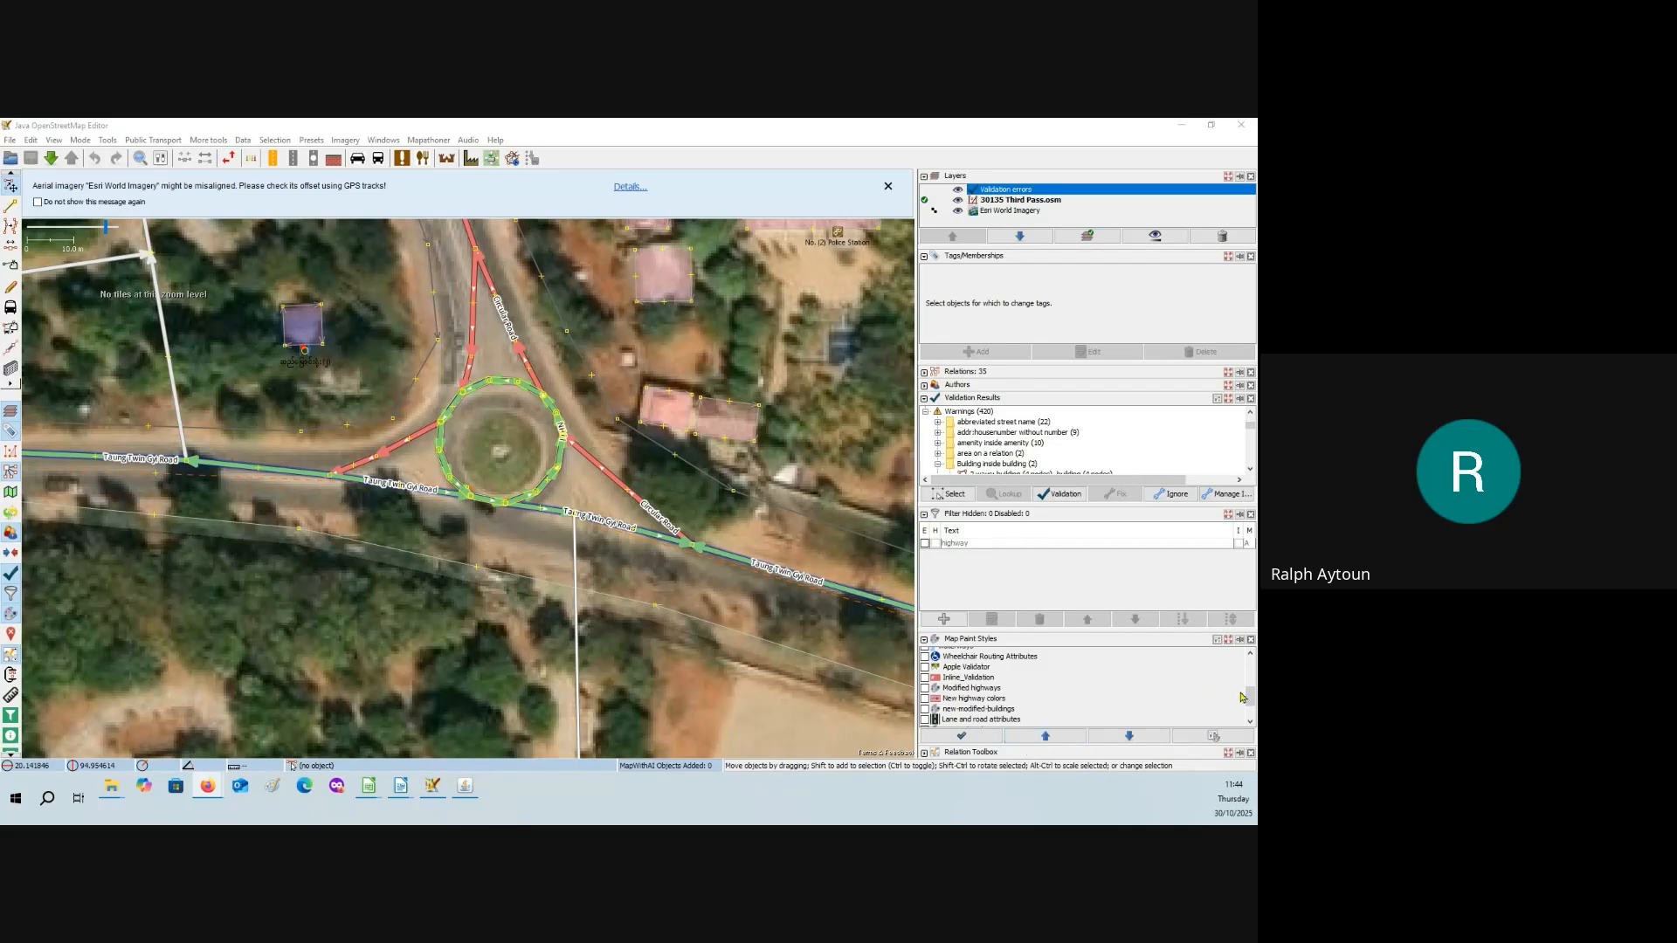
left_click(1252, 722)
left_click(1252, 723)
left_click(1252, 722)
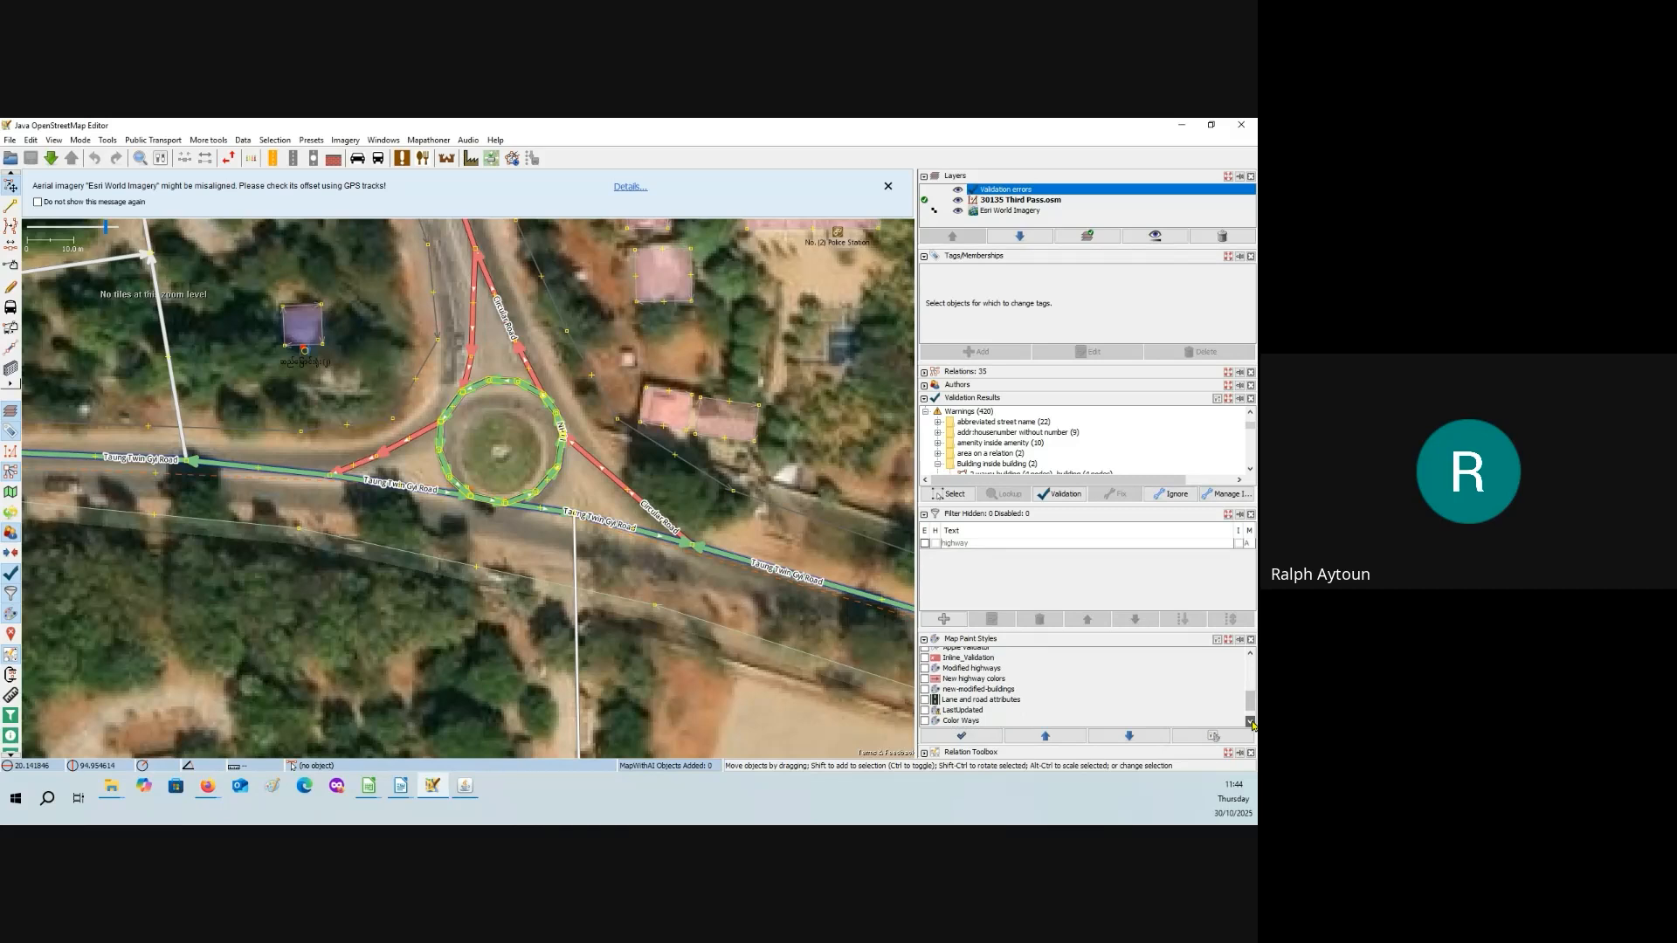
left_click(1251, 723)
left_click(1252, 722)
left_click(1252, 723)
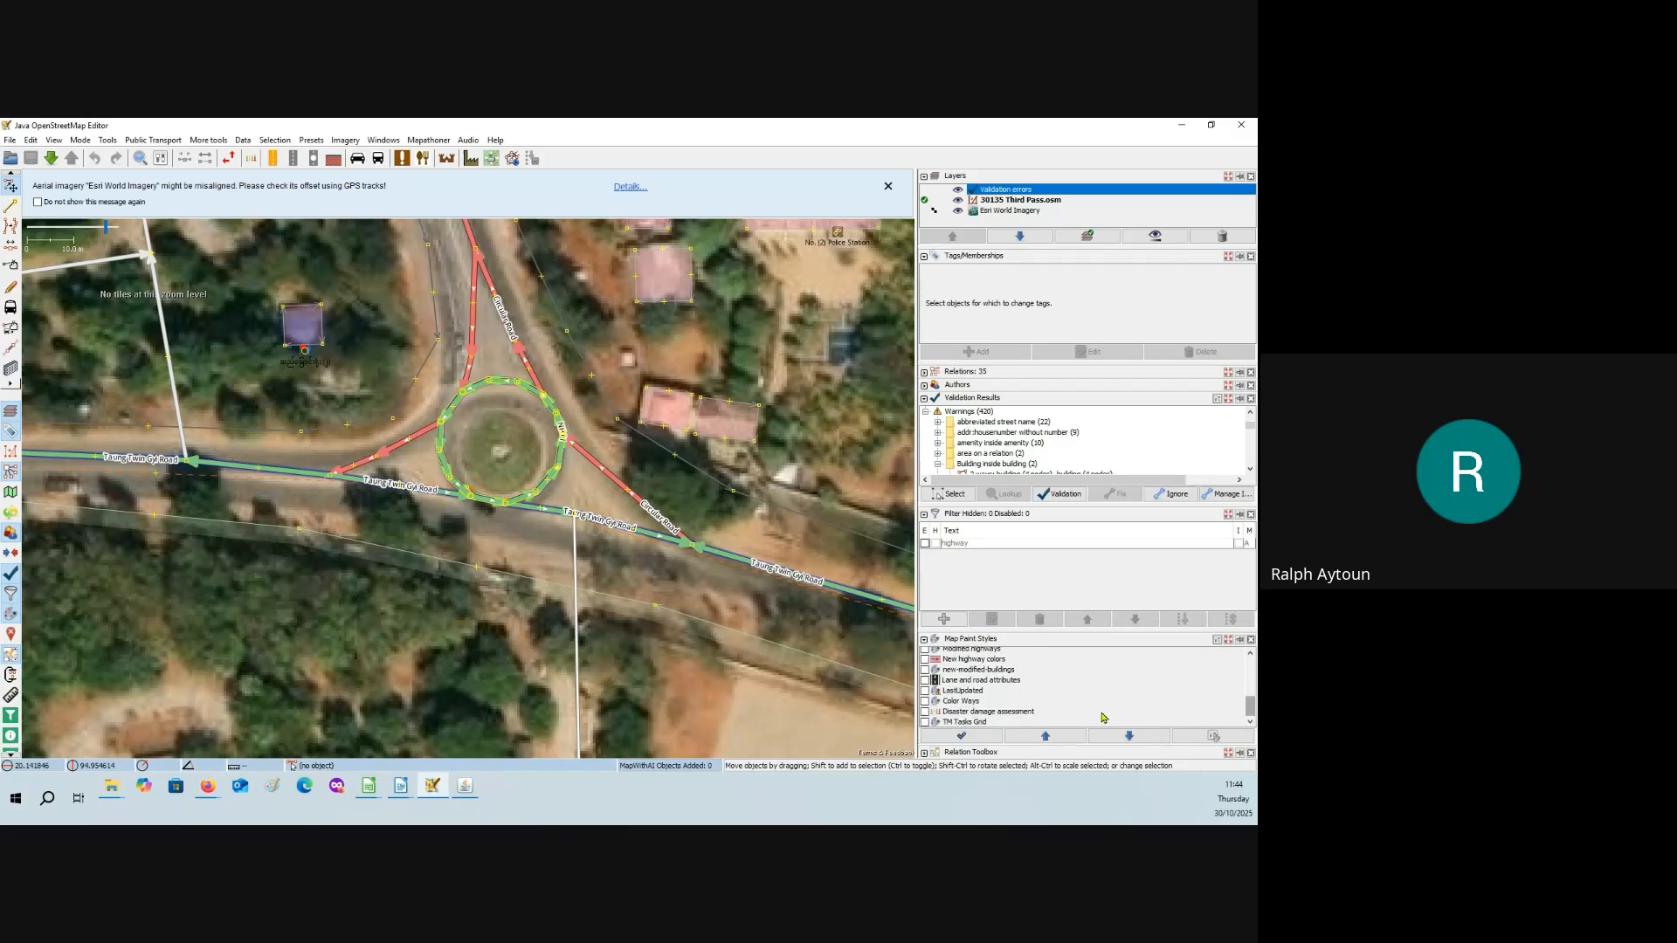
scroll(1026, 705, "up", 1)
scroll(1039, 704, "up", 2)
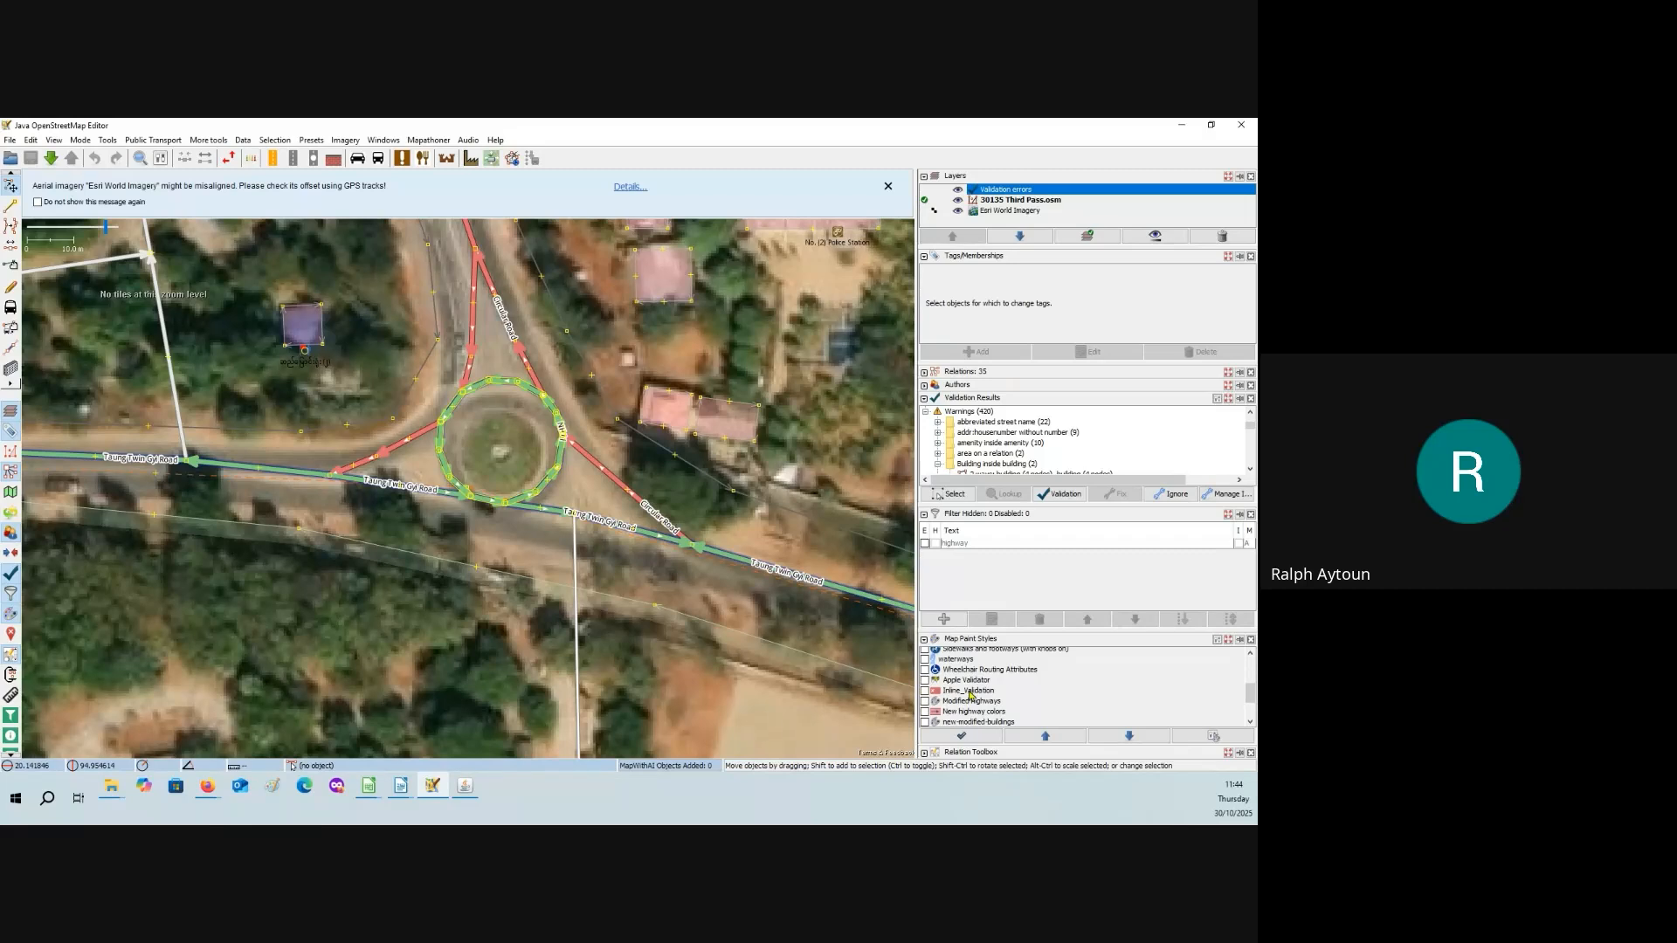
key("alt+Tab")
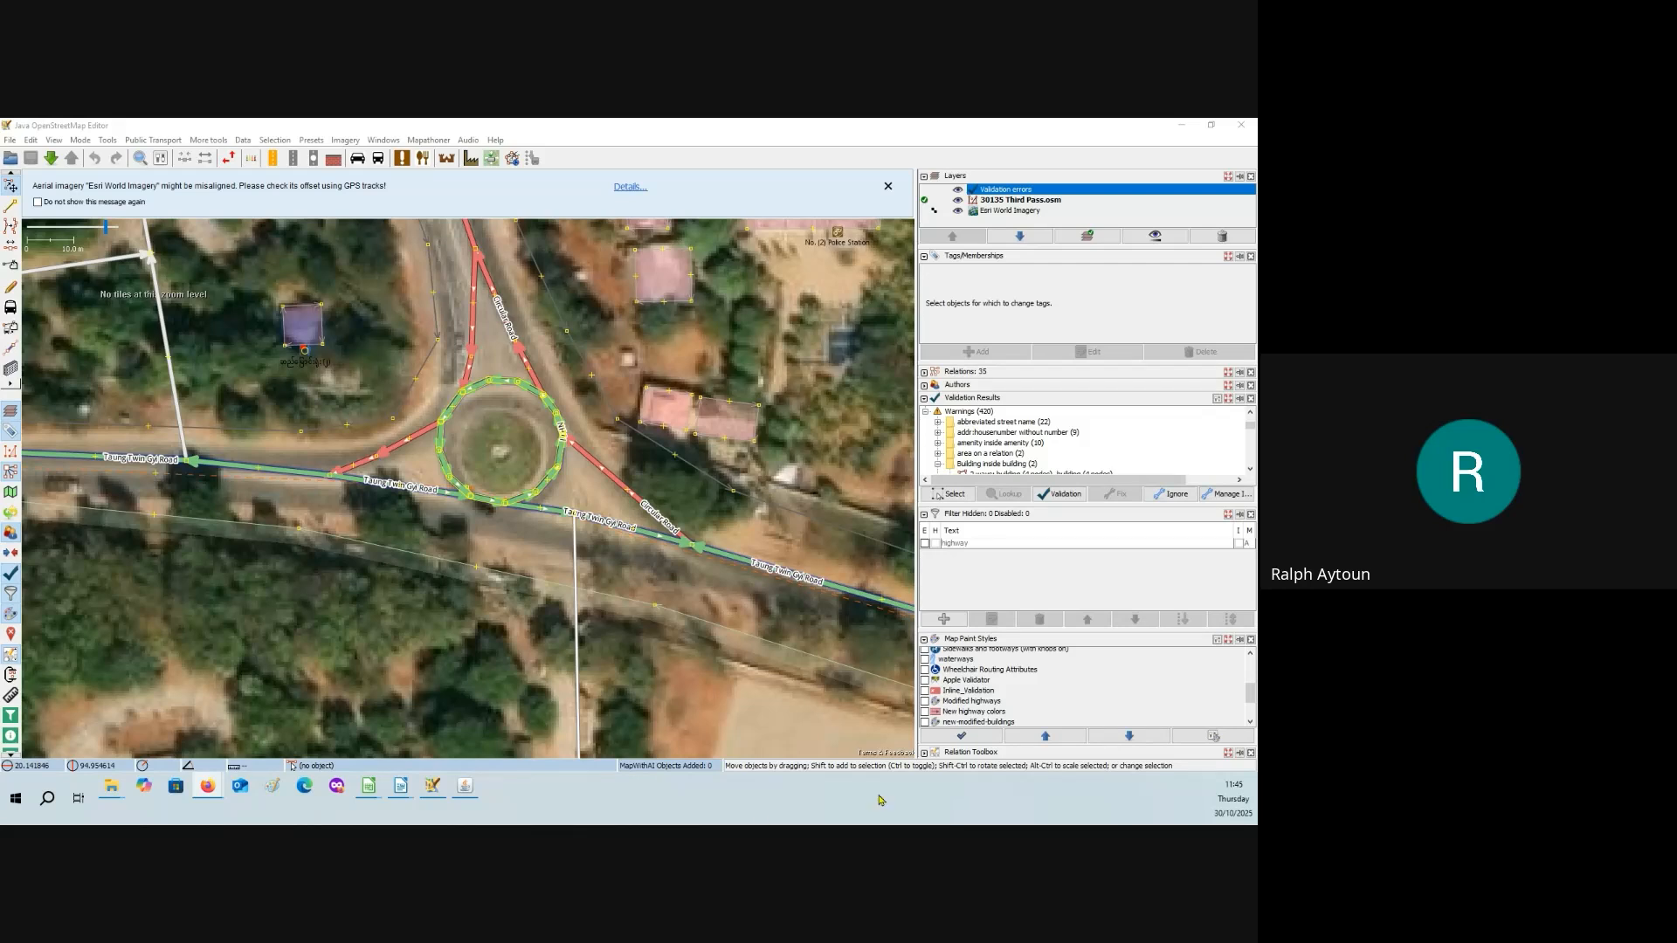
- Enable the Missing Maps / Youth Mappers Validators Checks map paint style
scroll(1000, 696, "up", 1)
scroll(1000, 696, "up", 1)
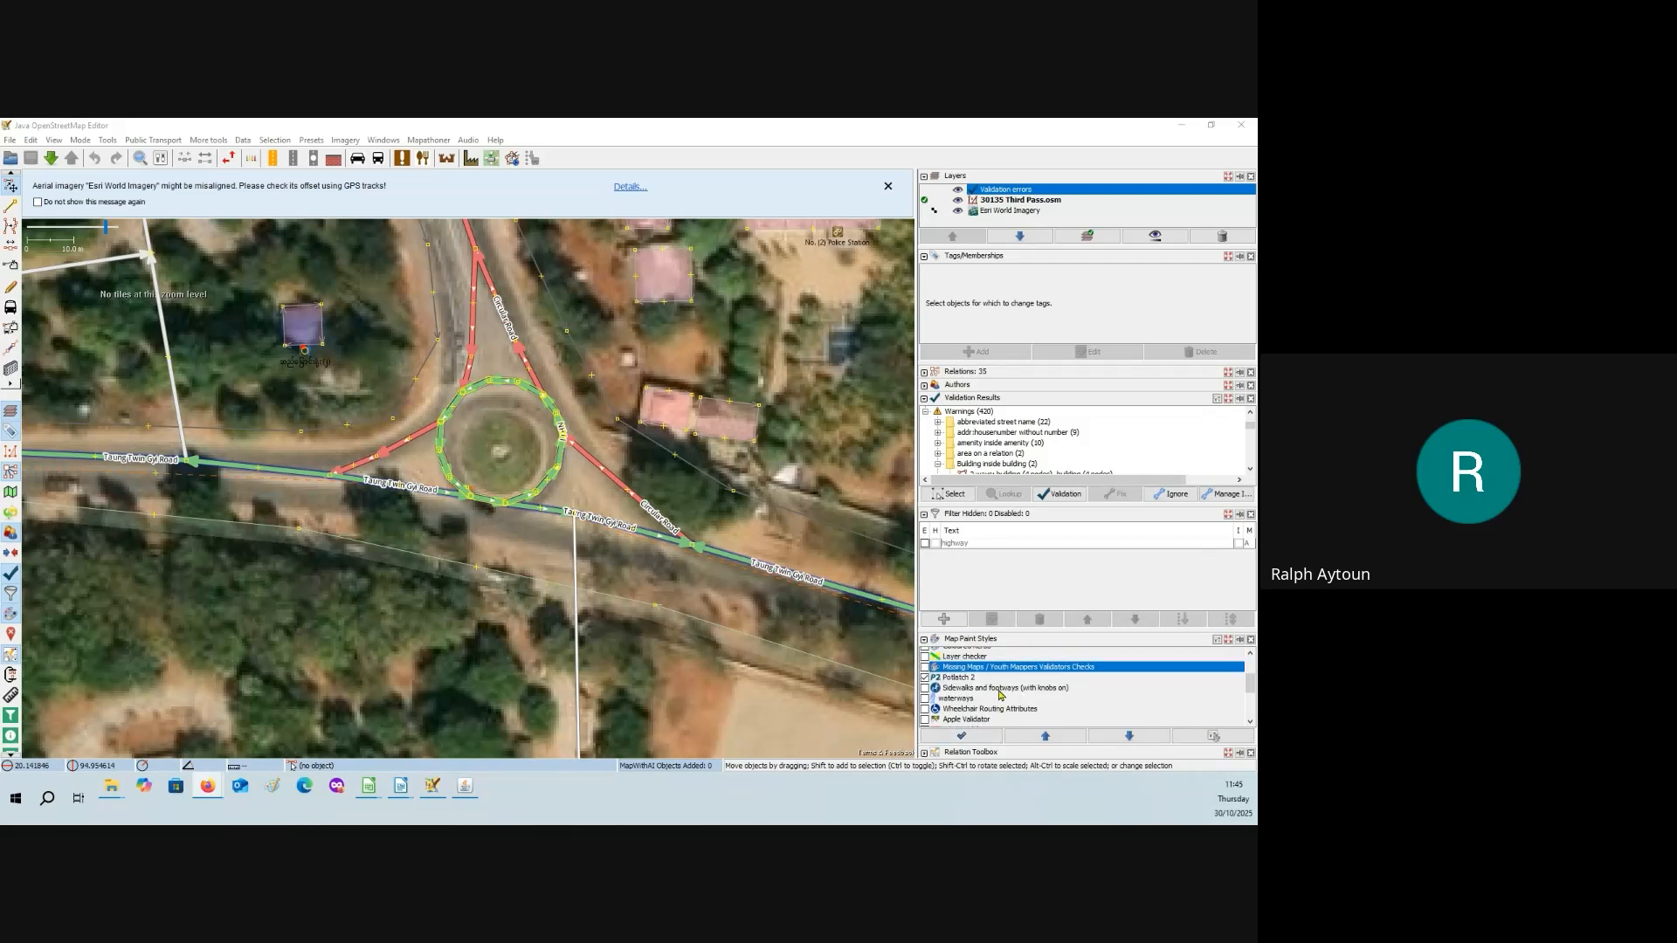
left_click(925, 667)
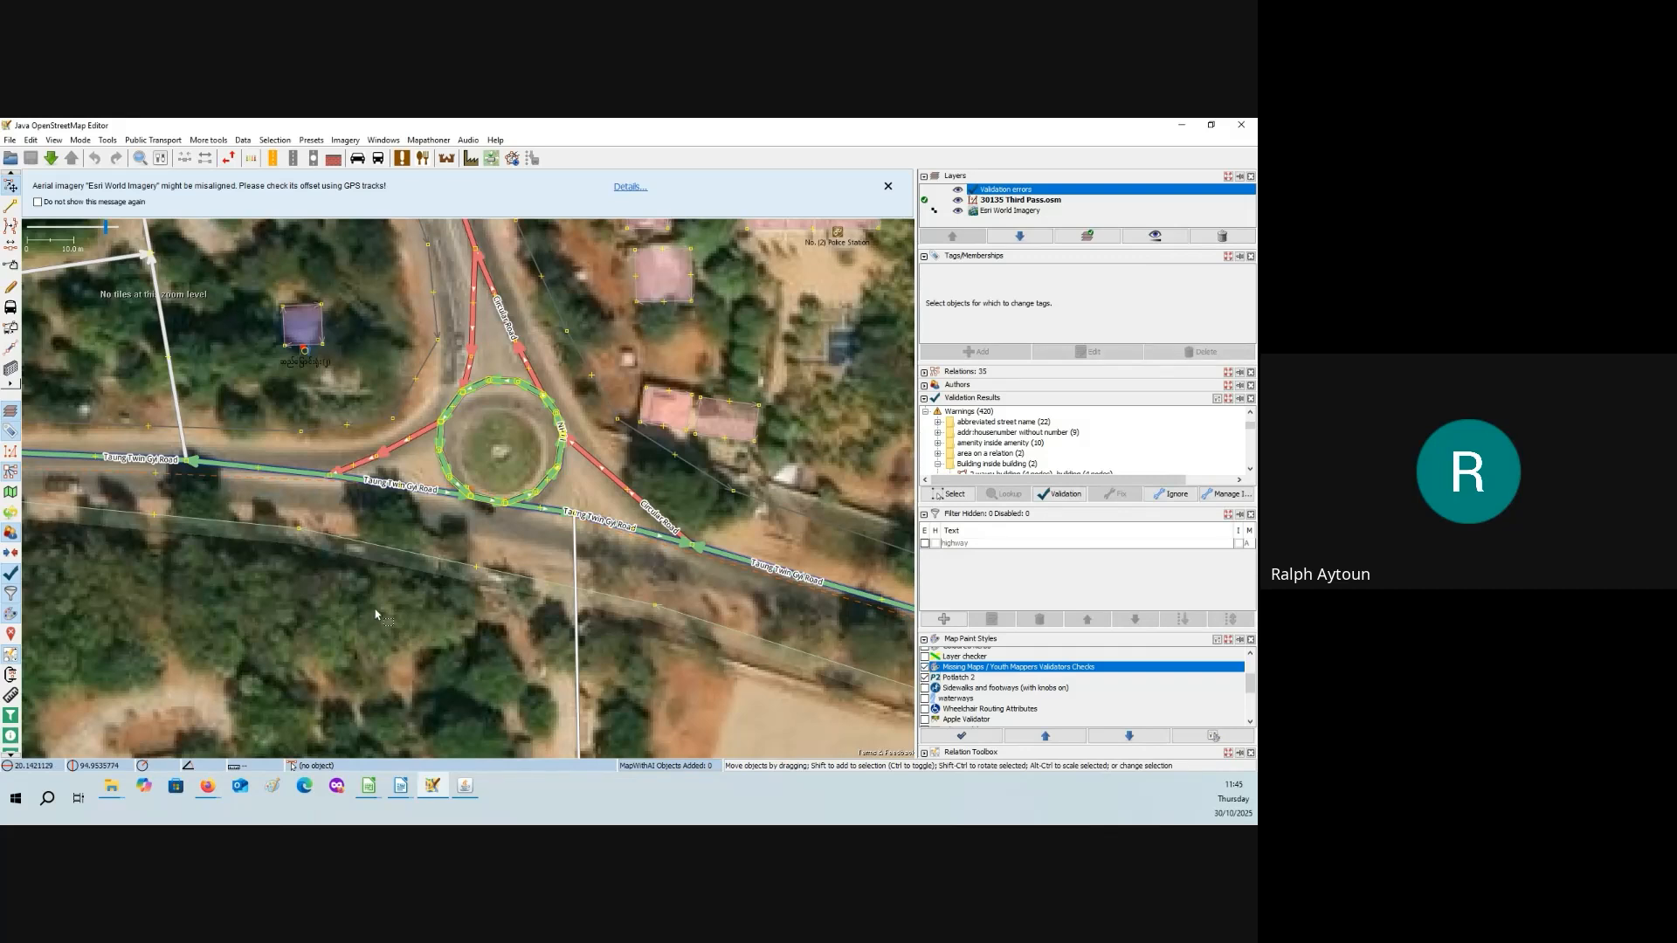
- Hide the Validation errors layer while viewing the wider town area
scroll(376, 615, "down", 5)
scroll(376, 615, "down", 3)
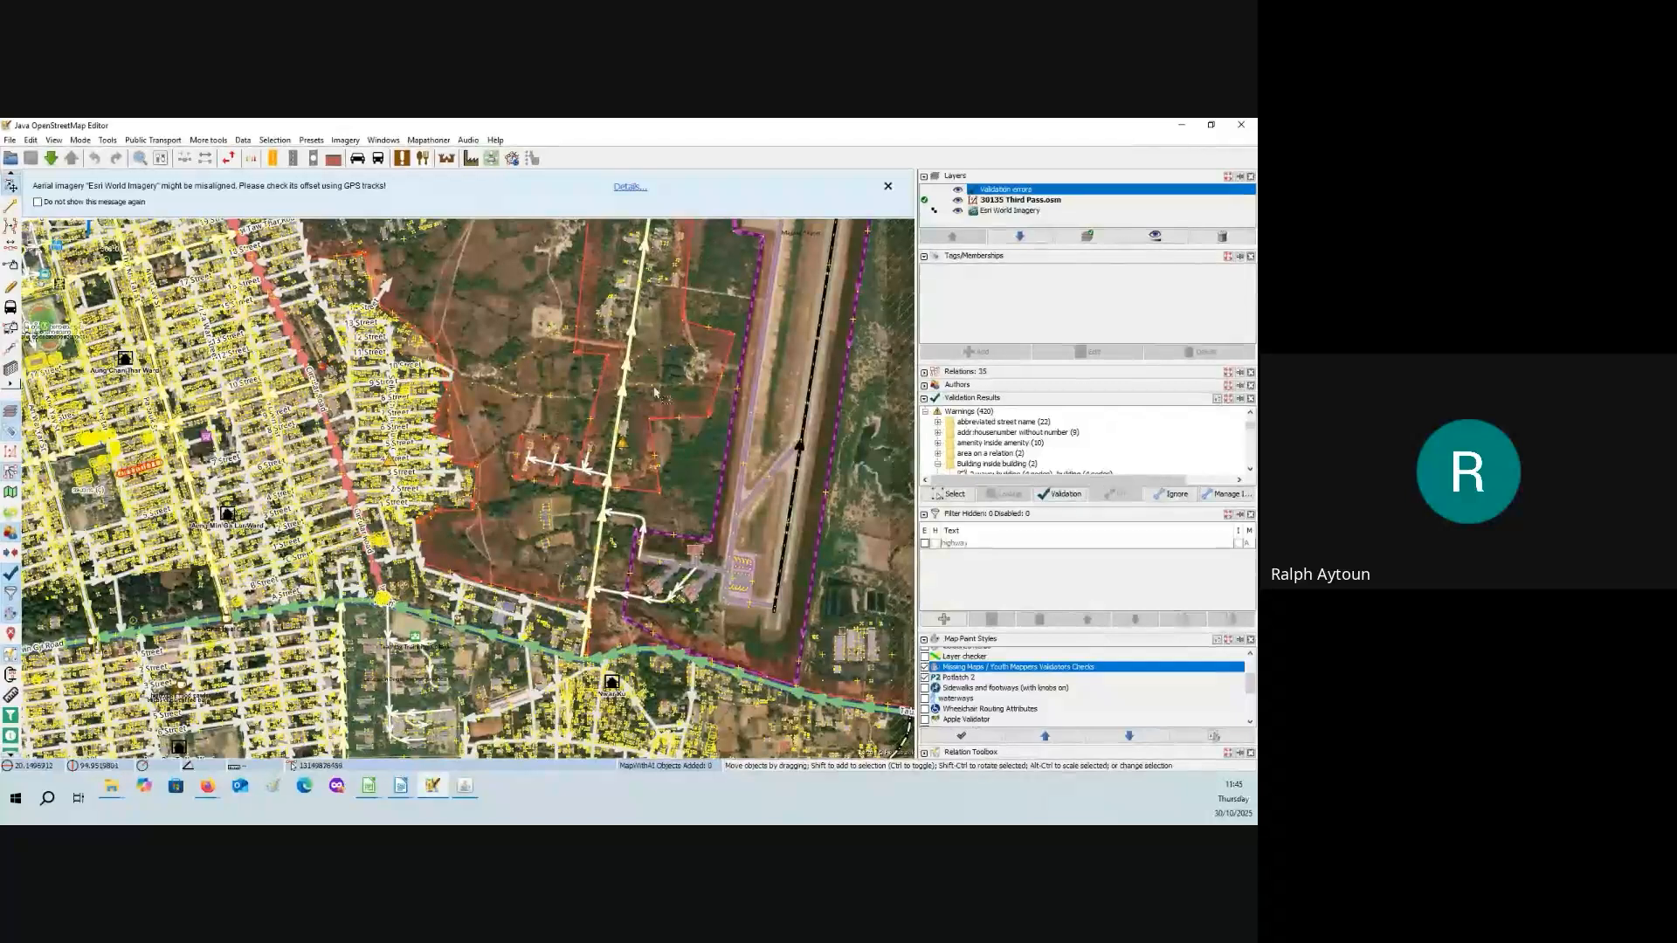
left_click(957, 190)
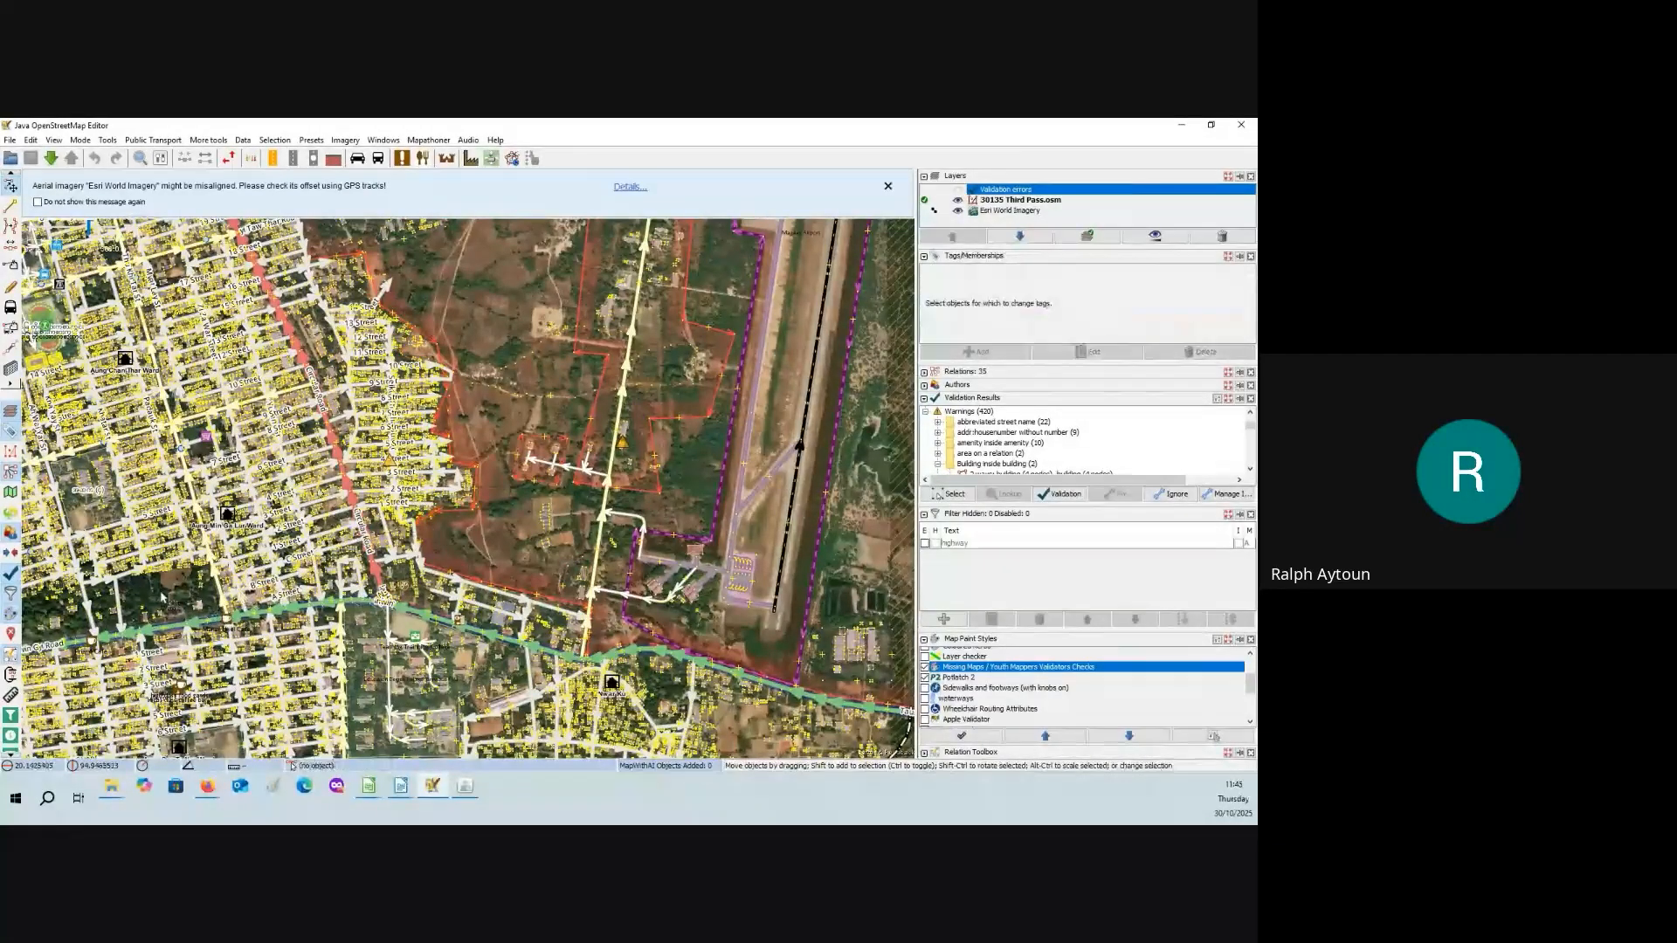
- Examine the buildings outlined in orange around the Magwe Regional Hospital Compound against the imagery
left_click_drag(161, 594, 766, 513)
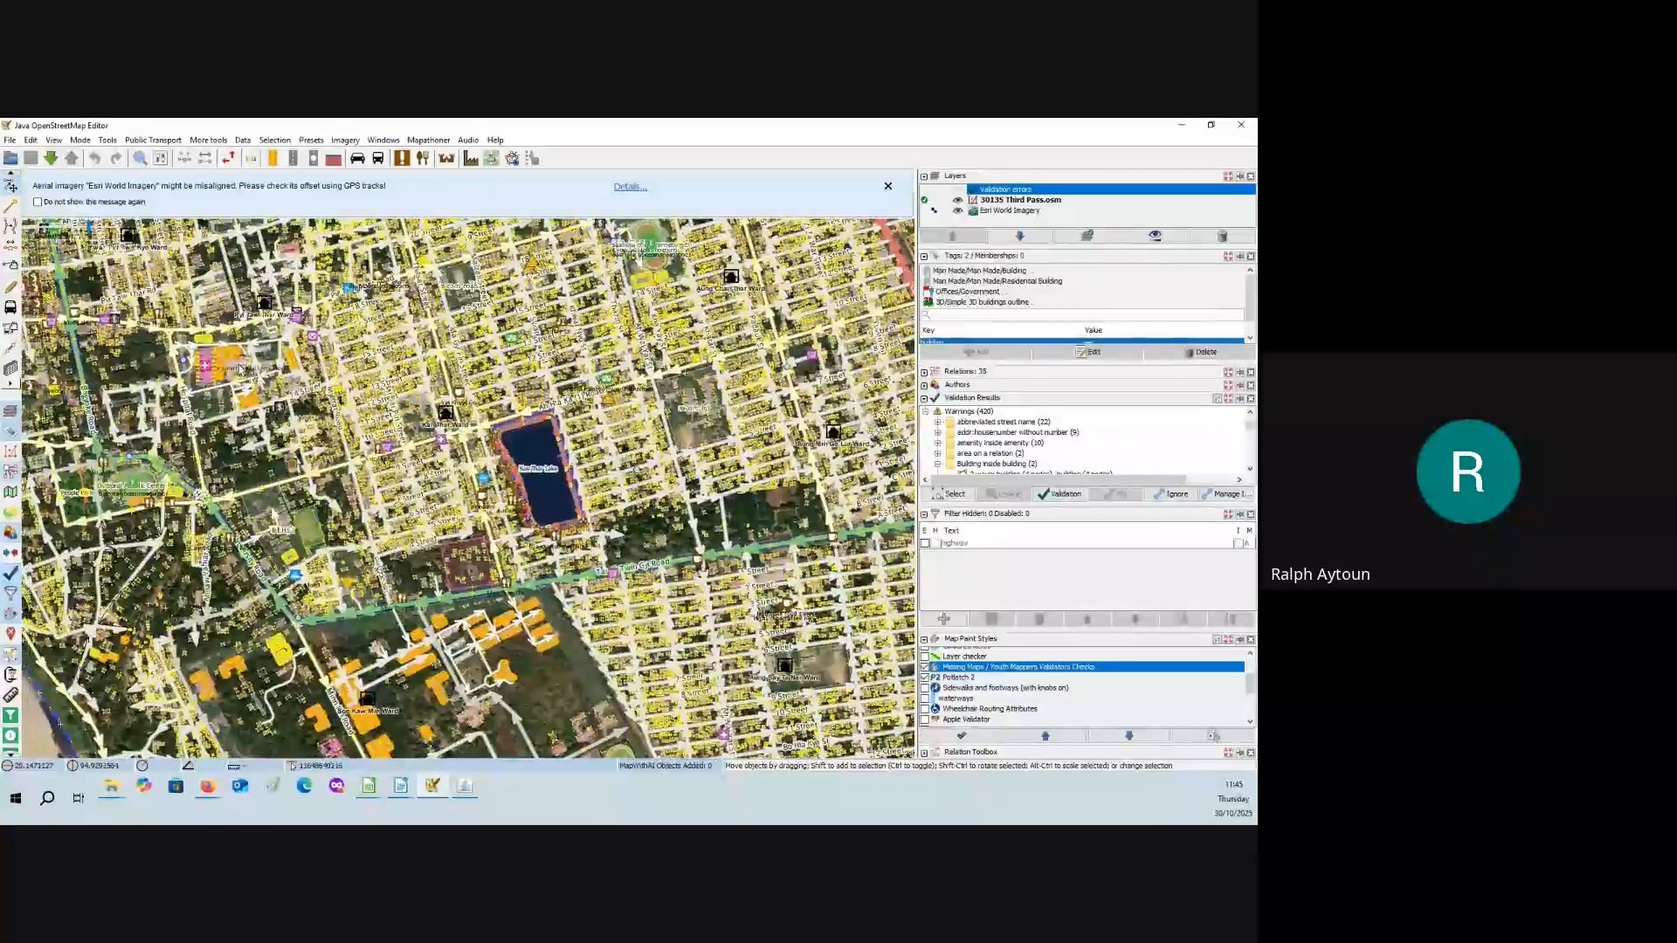
scroll(393, 358, "up", 5)
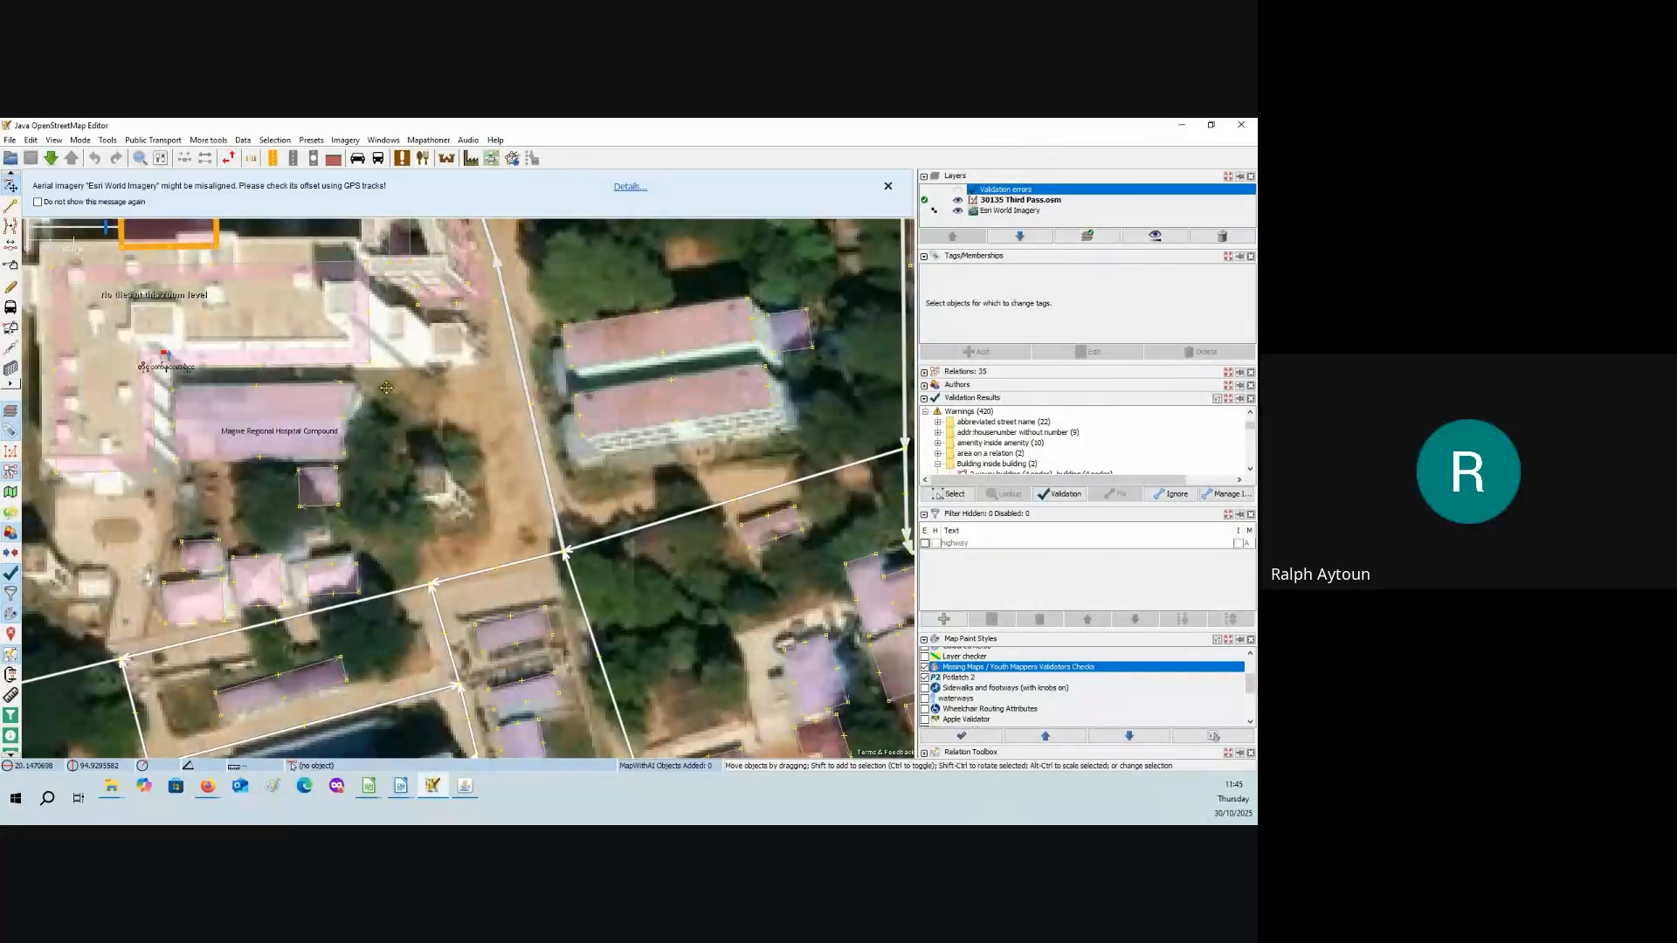
left_click_drag(386, 389, 771, 549)
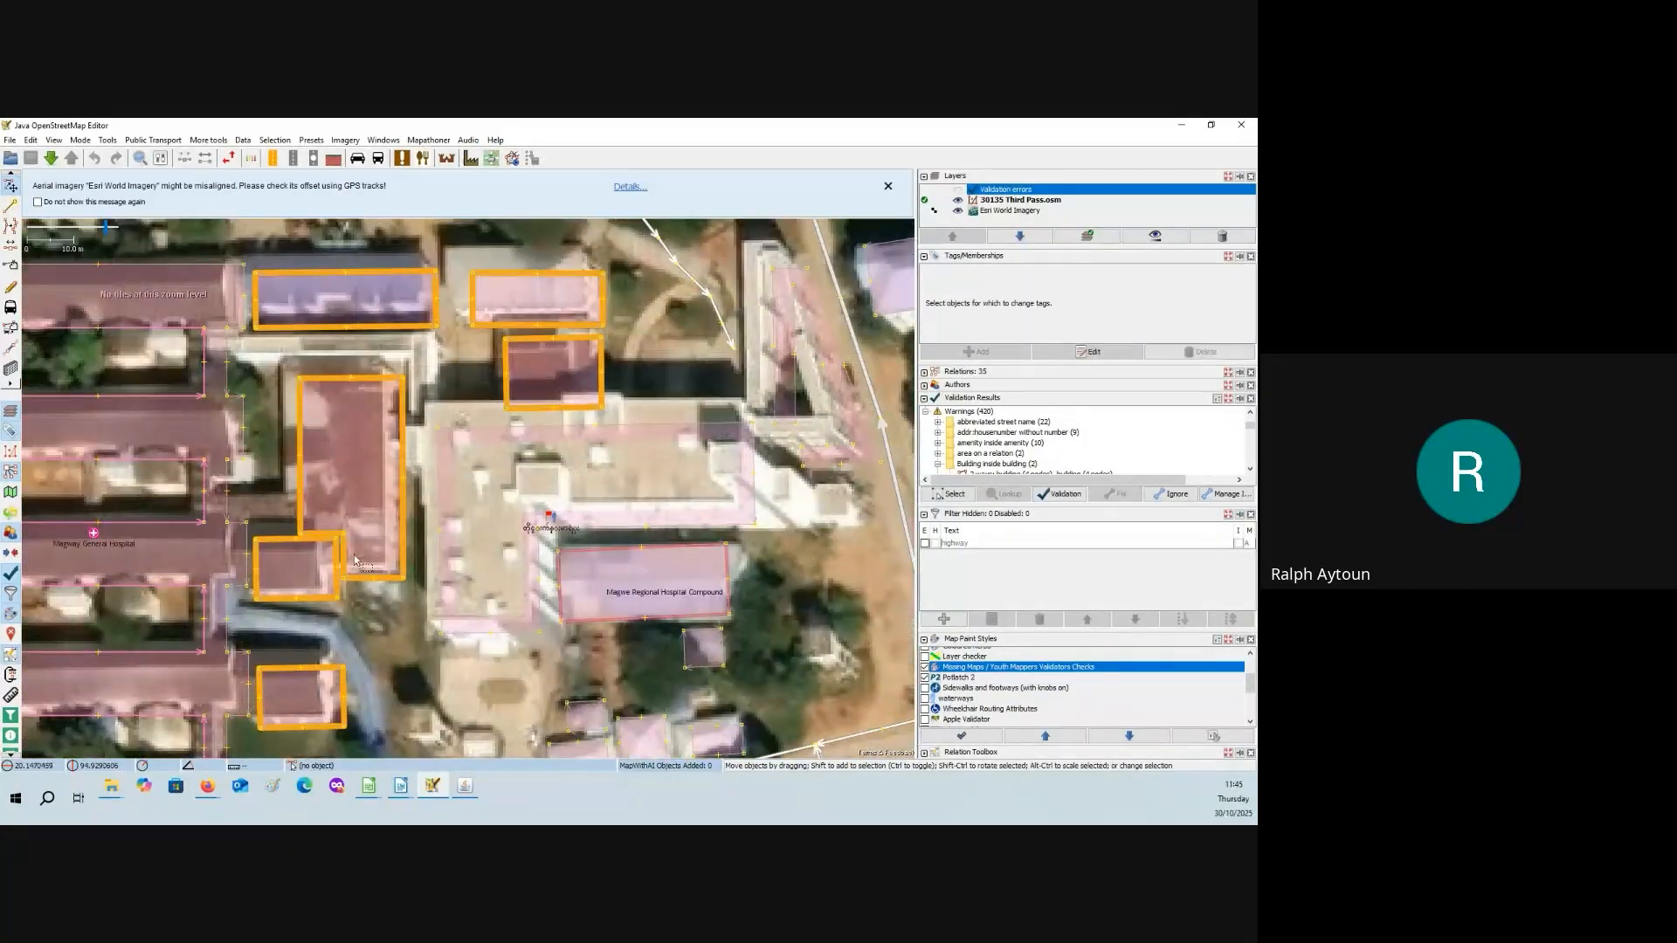
left_click_drag(388, 652, 396, 603)
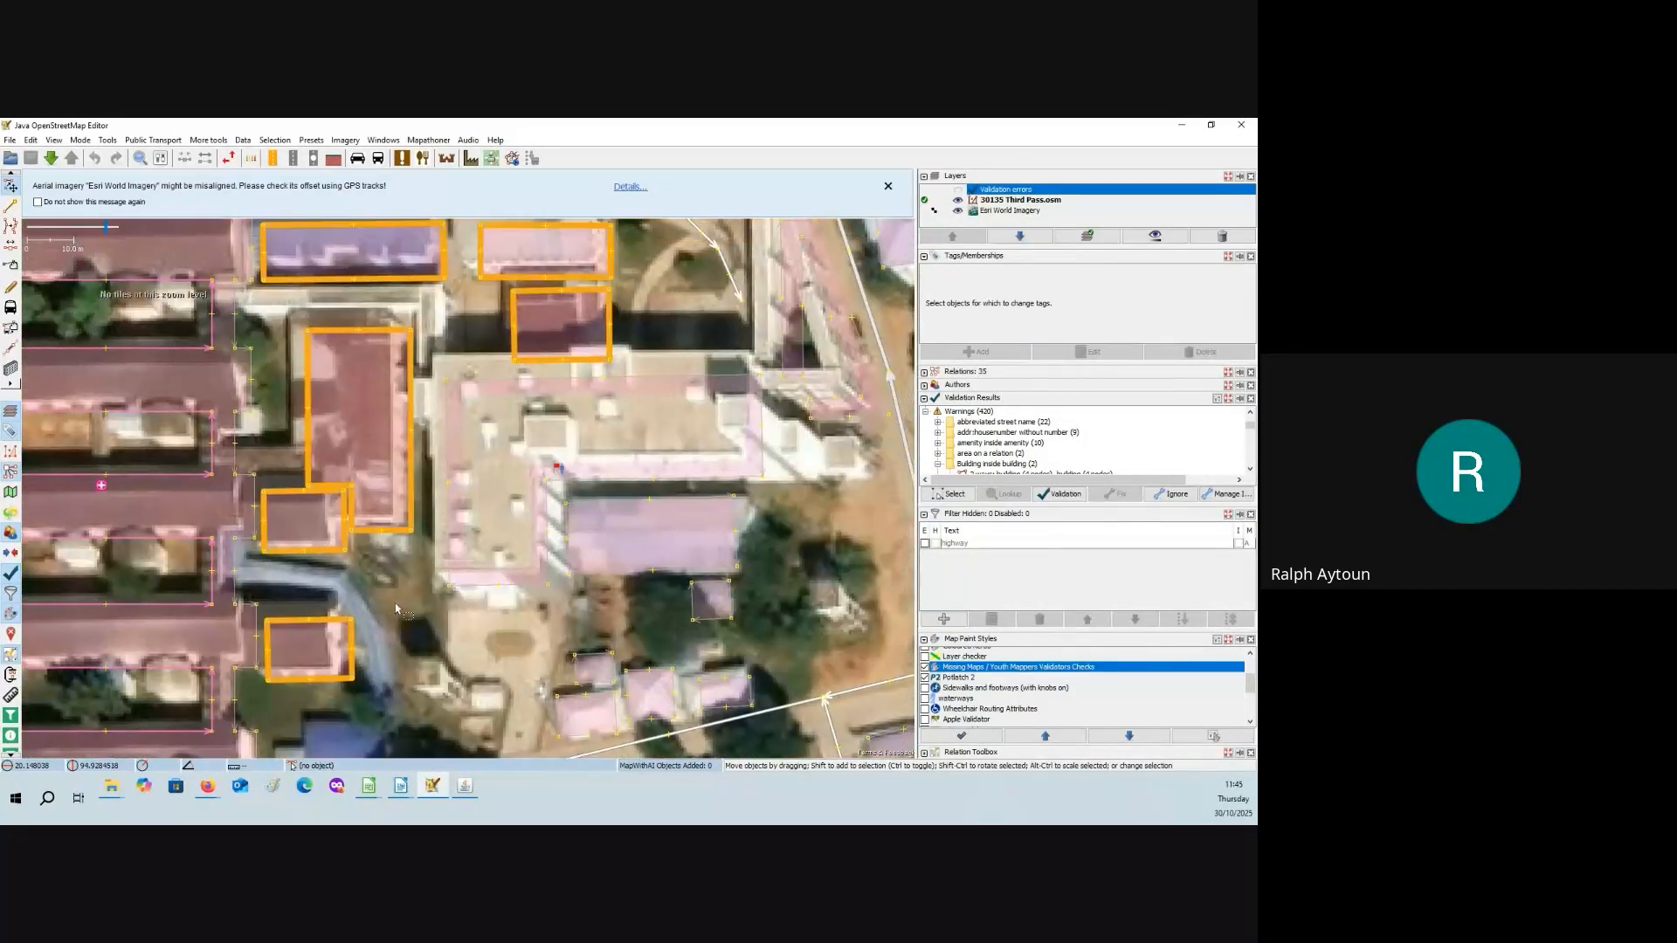
- Inspect the tags of the L-shaped orange-outlined building just west of the Magwe Regional Hospital Compound's main block
left_click(448, 490)
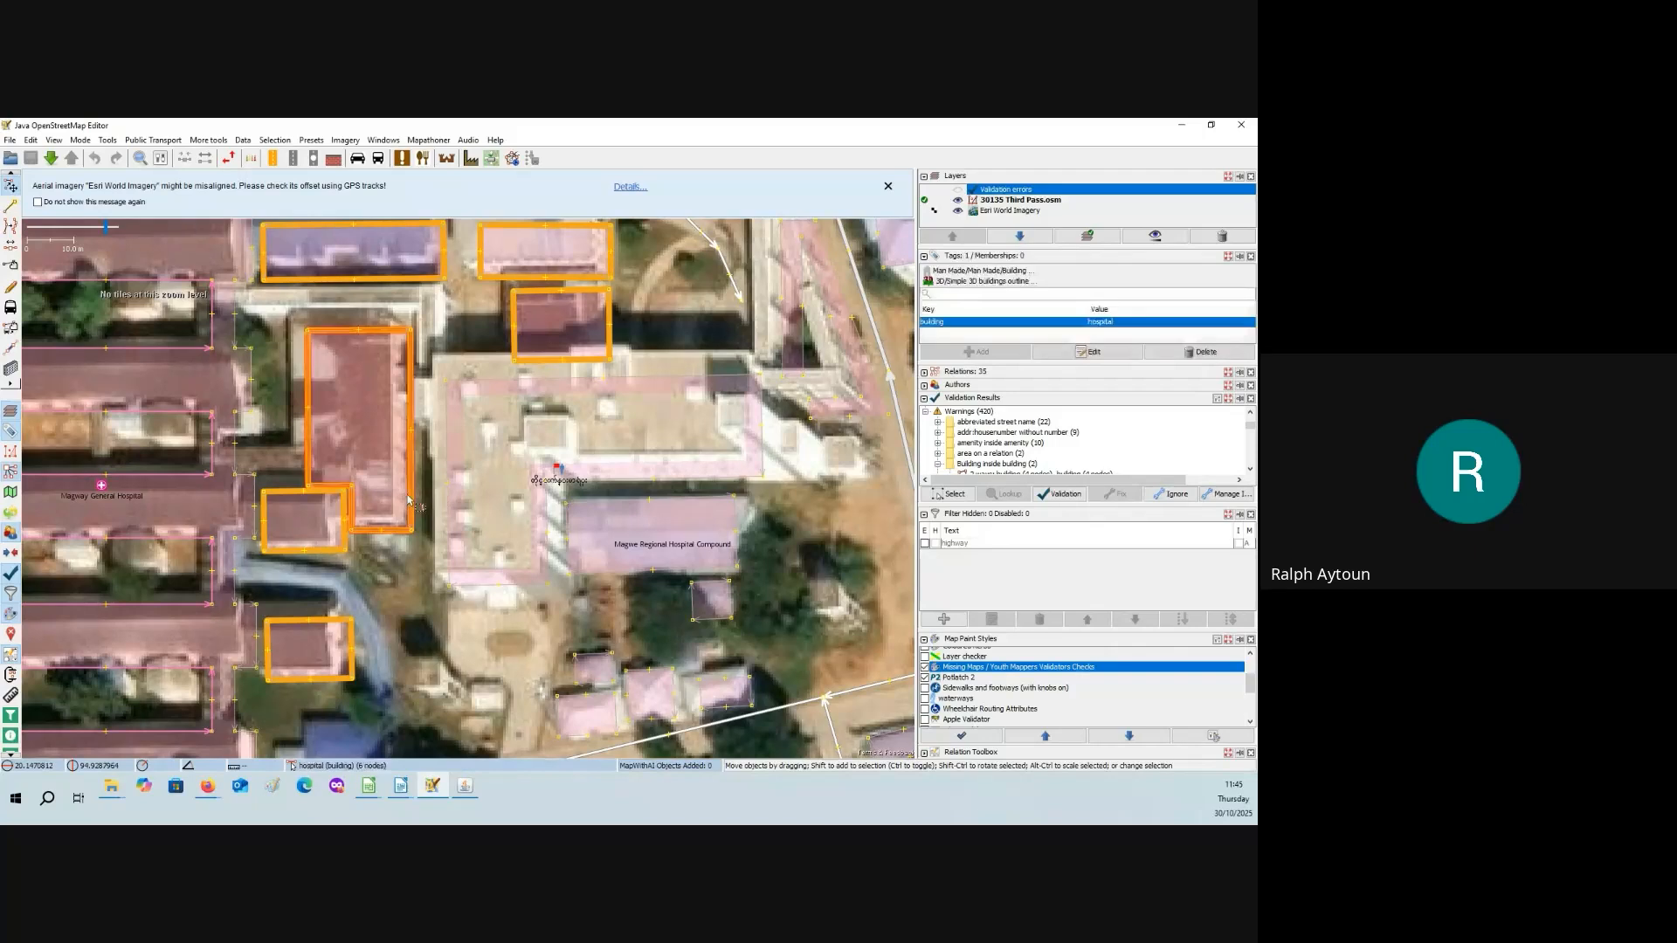
left_click(411, 483)
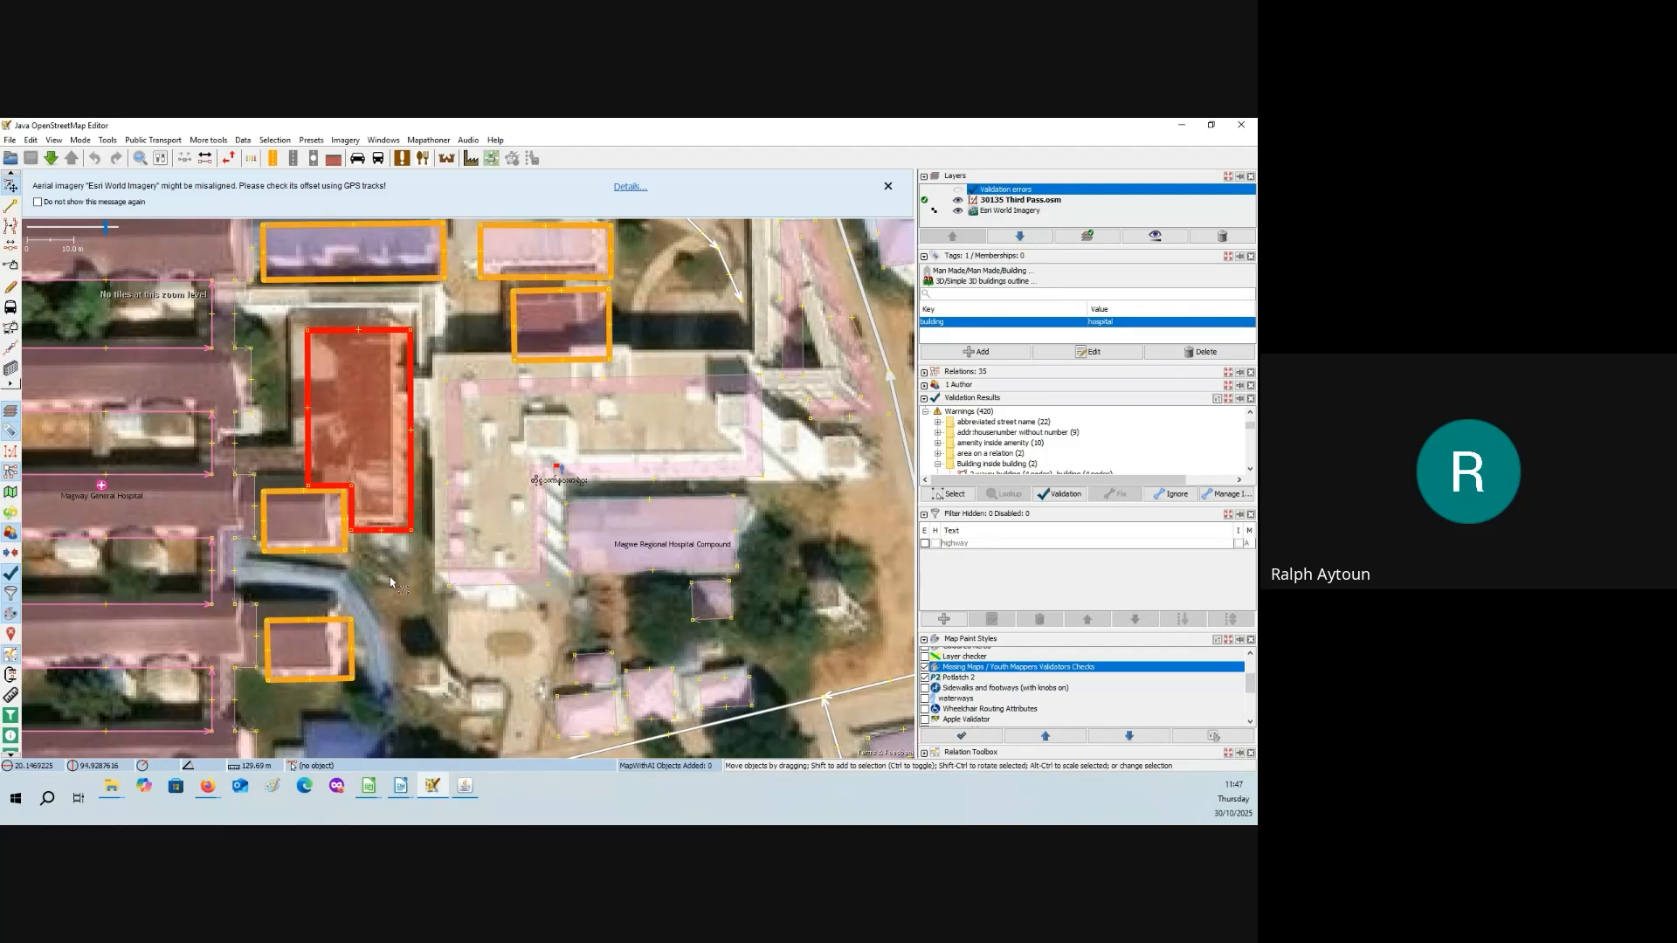
scroll(417, 627, "down", 3)
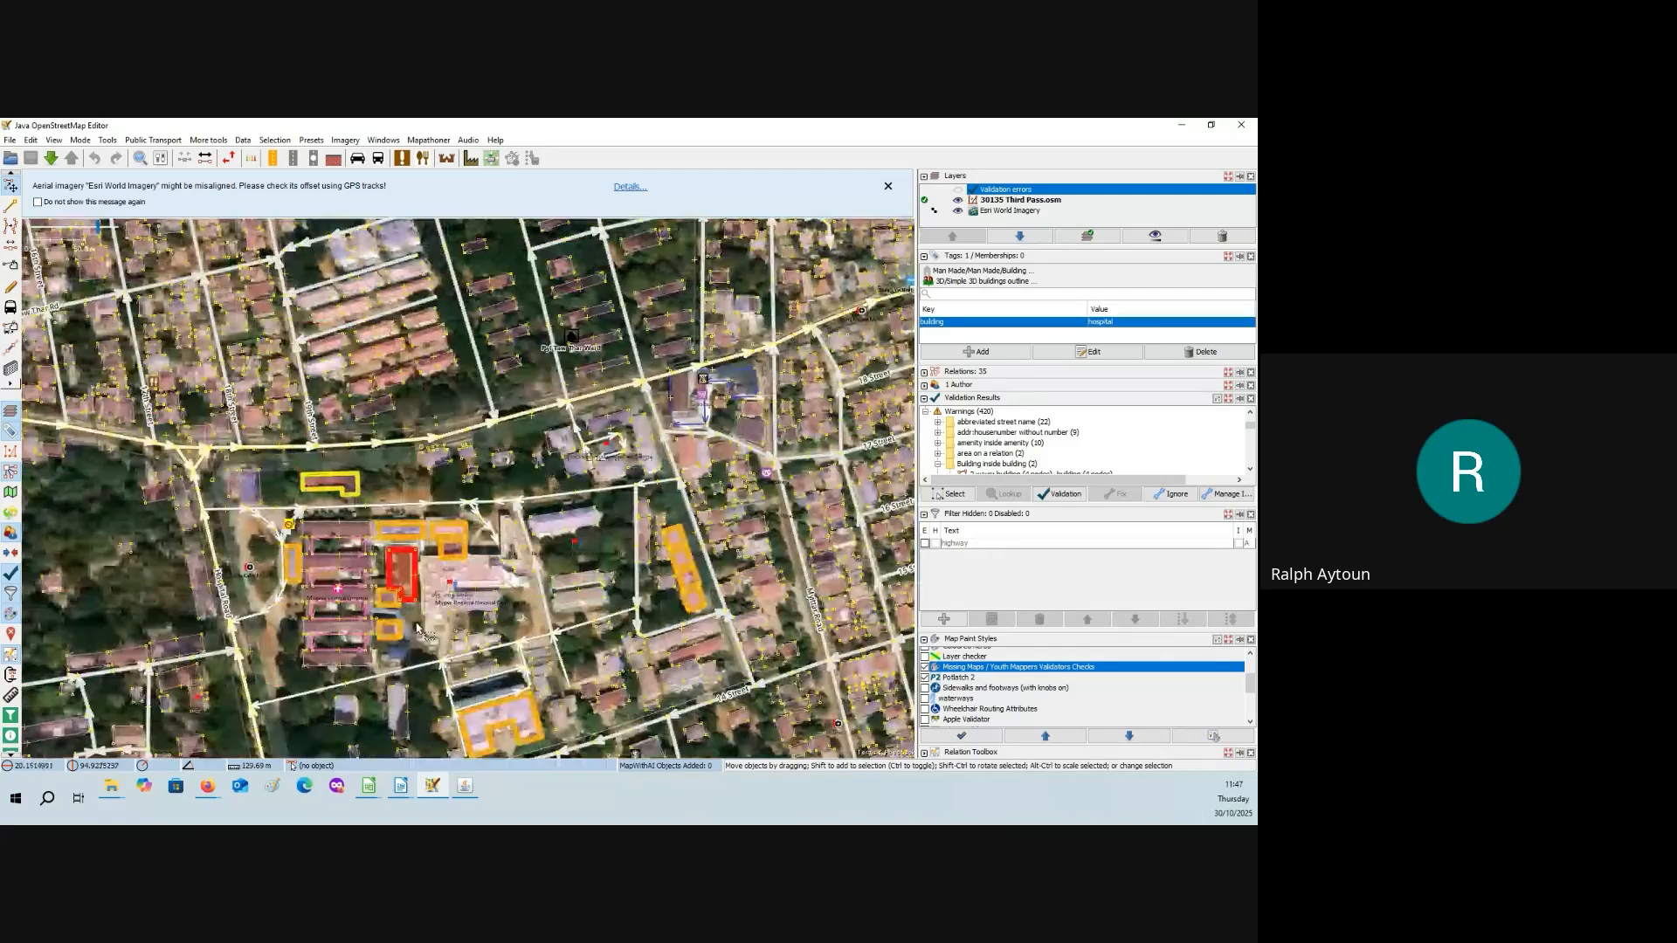
- Inspect all tags of the yellow-outlined building north of the hospital in an enlarged tag list and compare its outline with the imagery
left_click(357, 486)
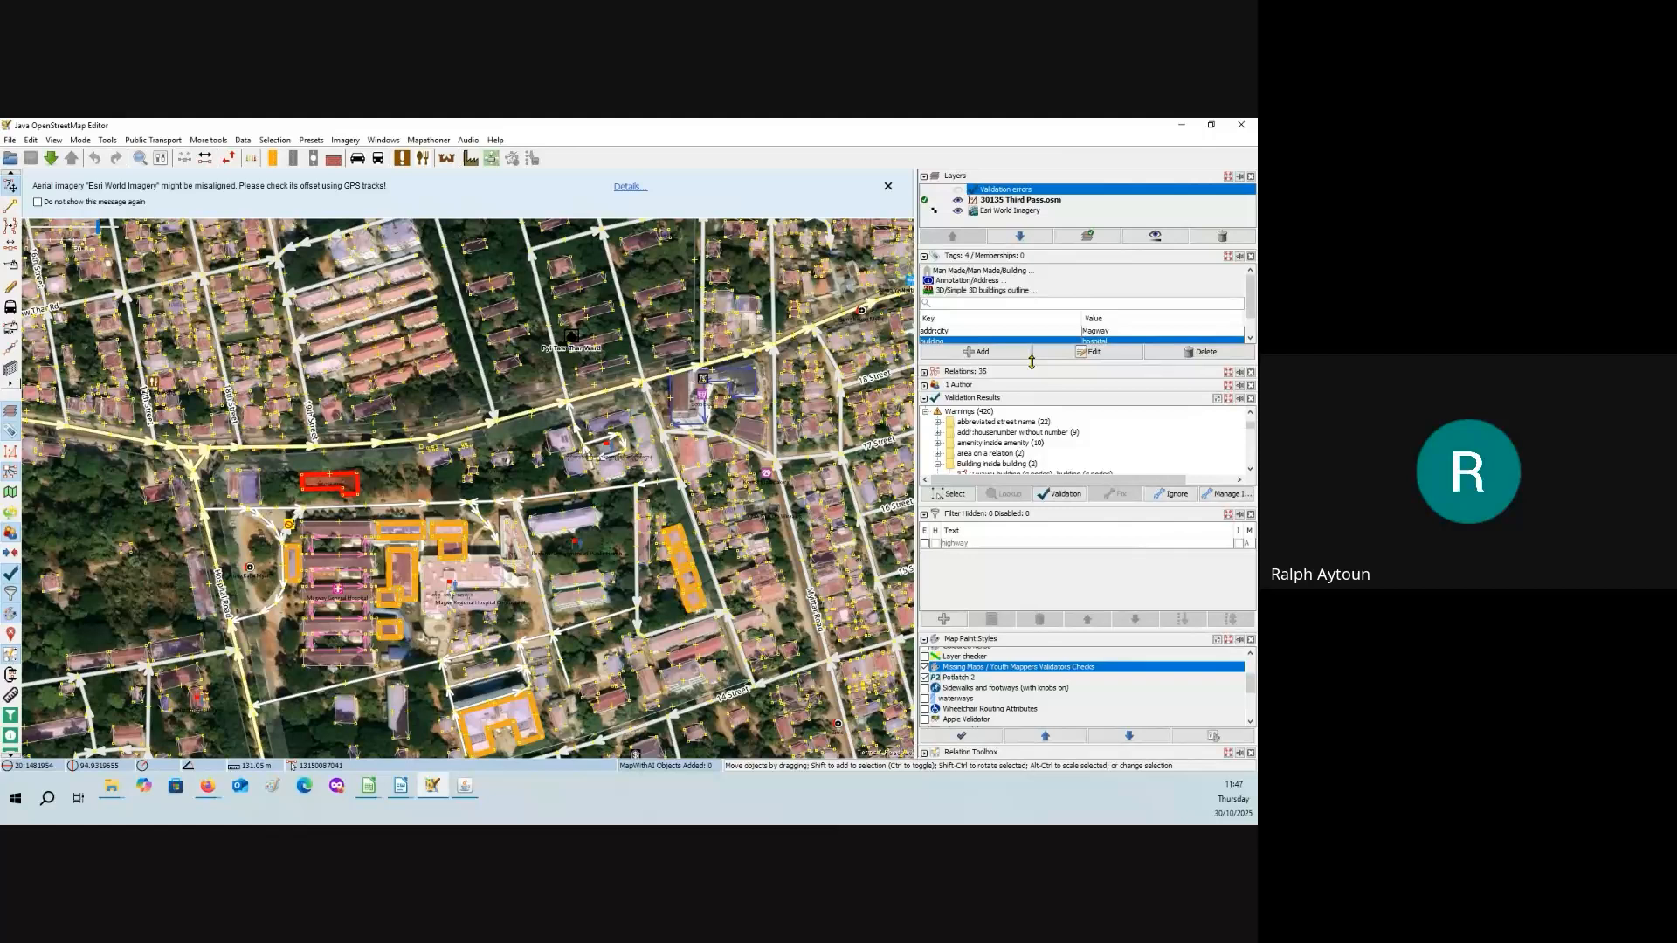
left_click_drag(1031, 362, 1032, 393)
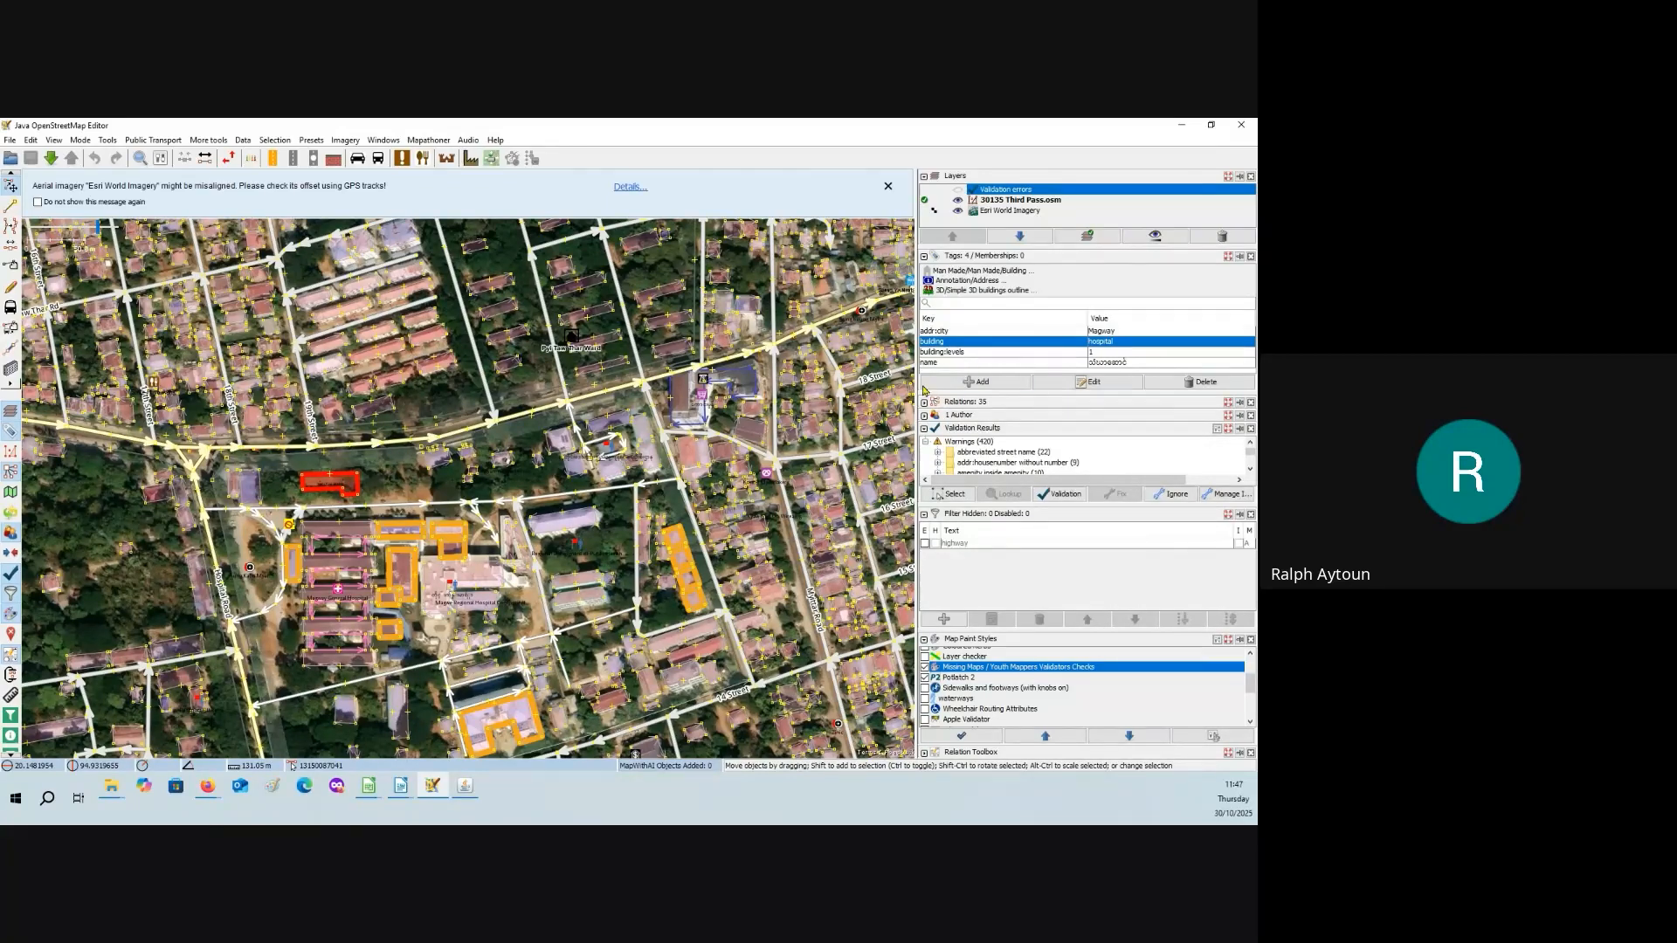
scroll(357, 485, "up", 10)
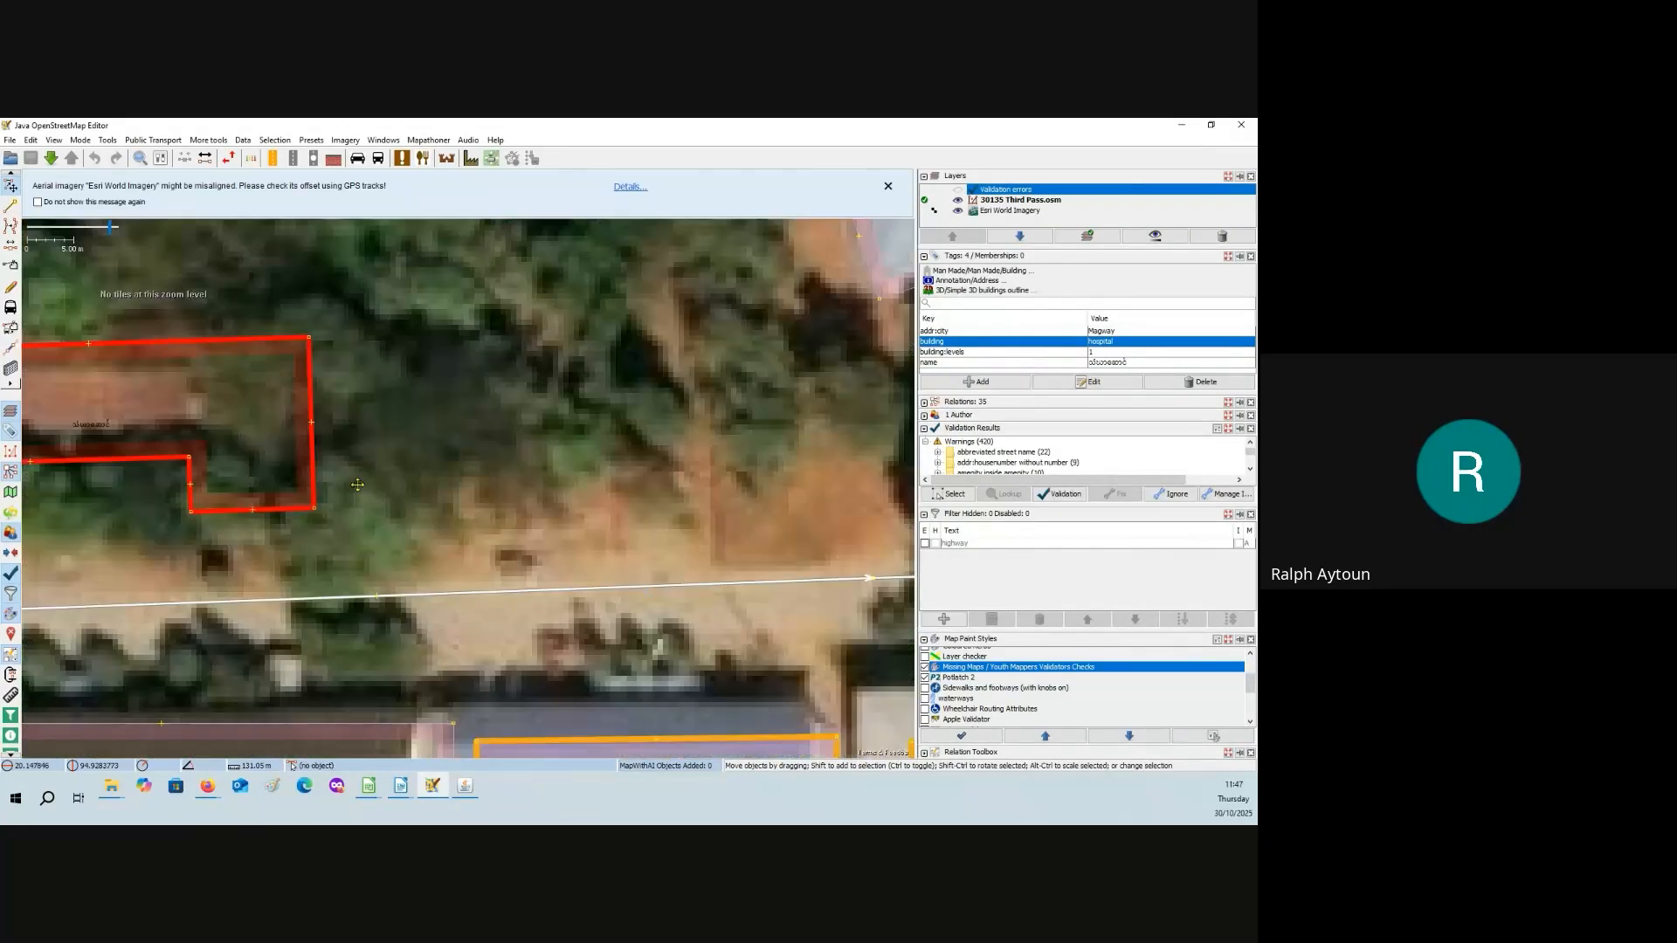
left_click_drag(358, 484, 723, 568)
scroll(472, 517, "up", 2)
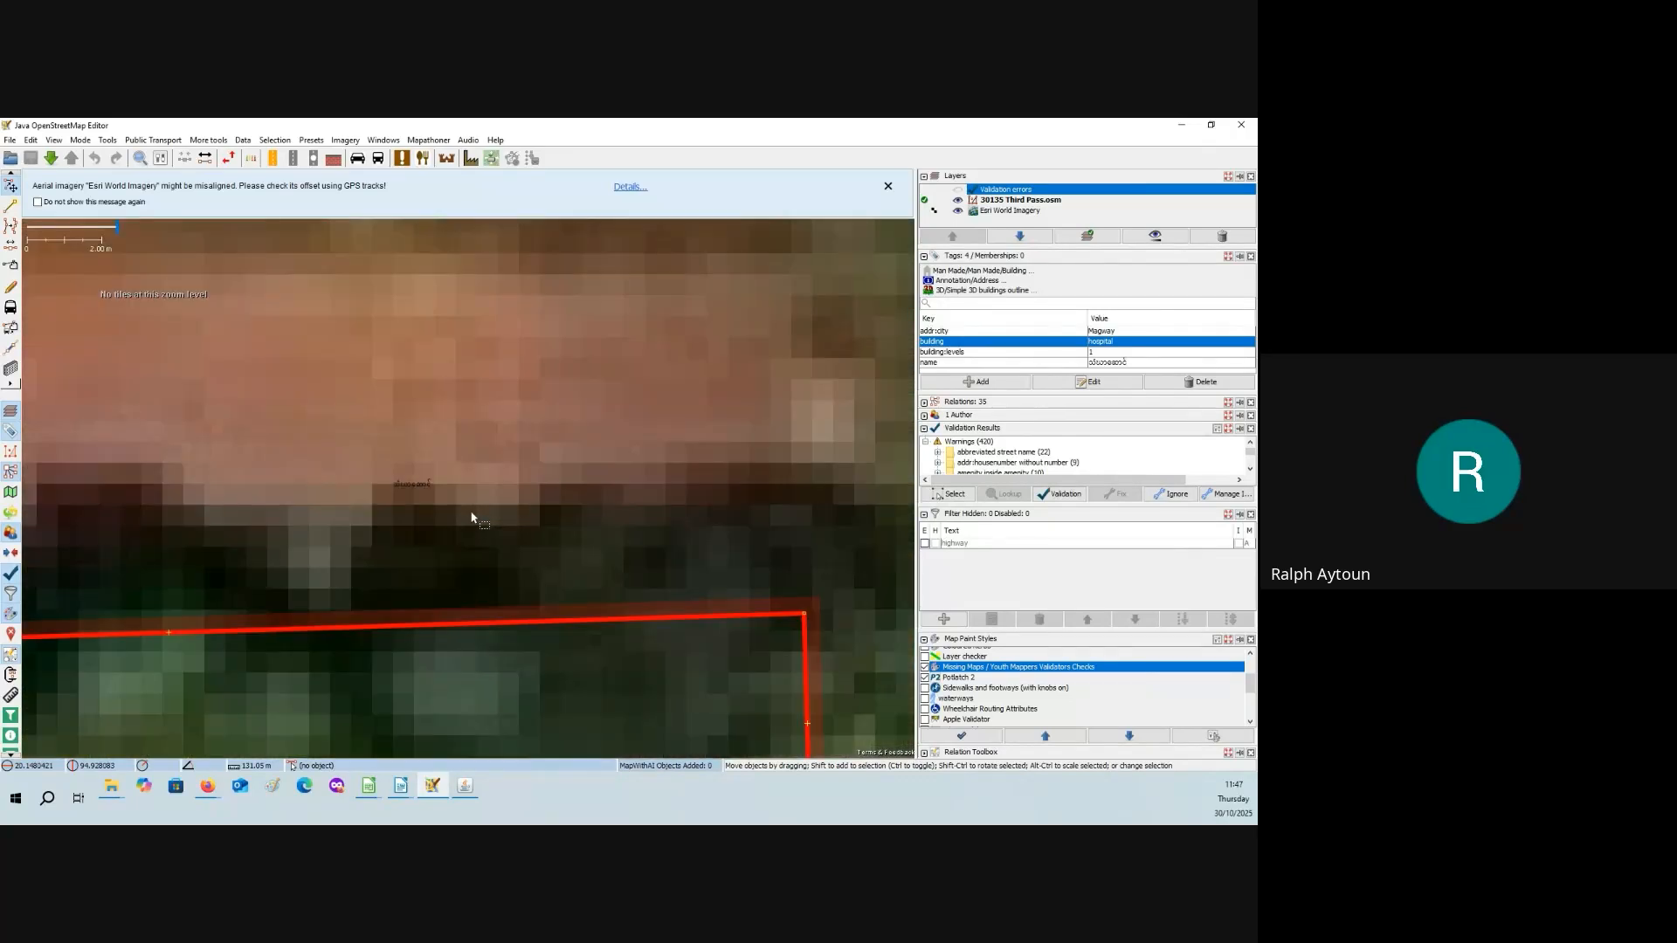
left_click_drag(472, 517, 538, 494)
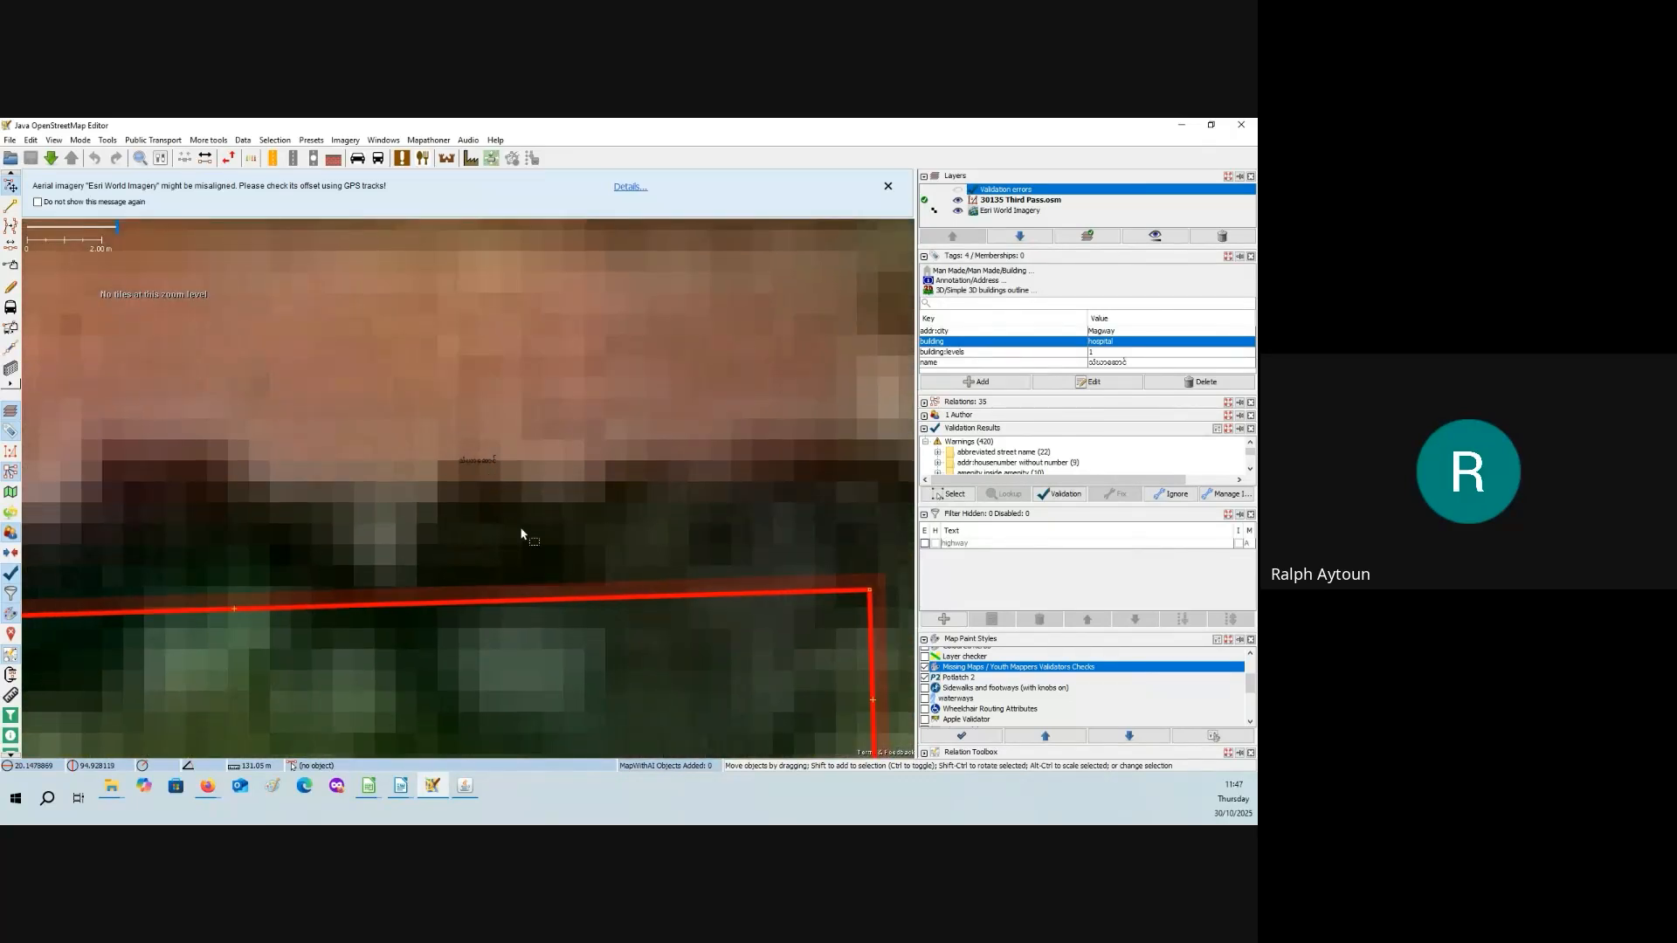
scroll(520, 536, "down", 6)
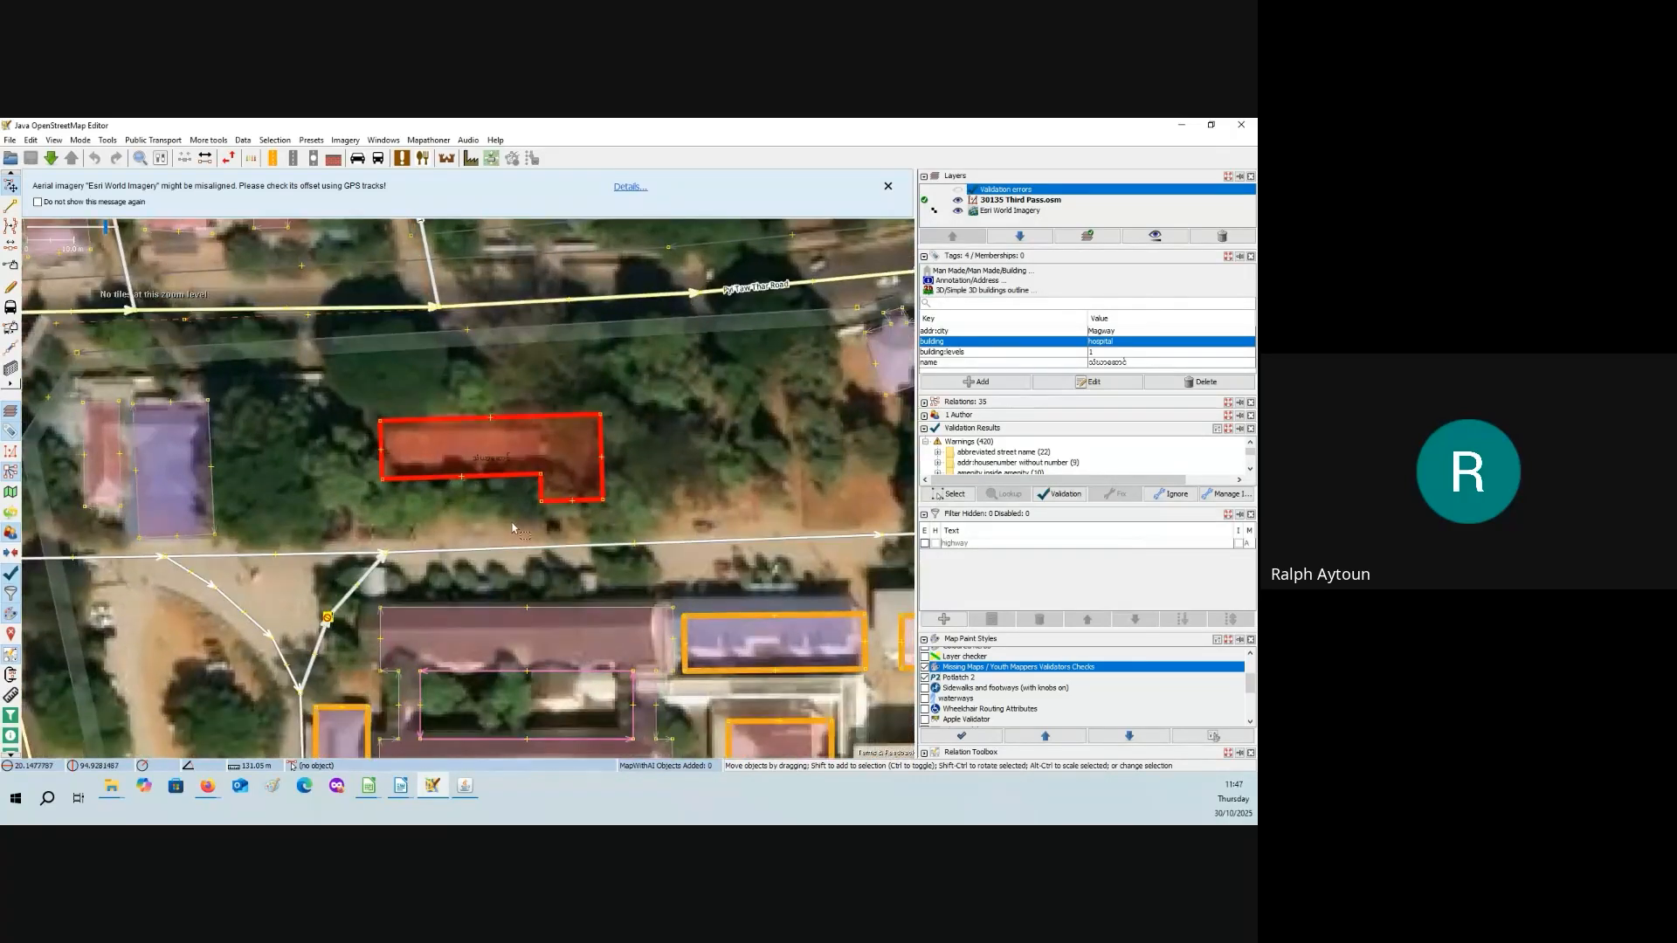
scroll(513, 528, "down", 5)
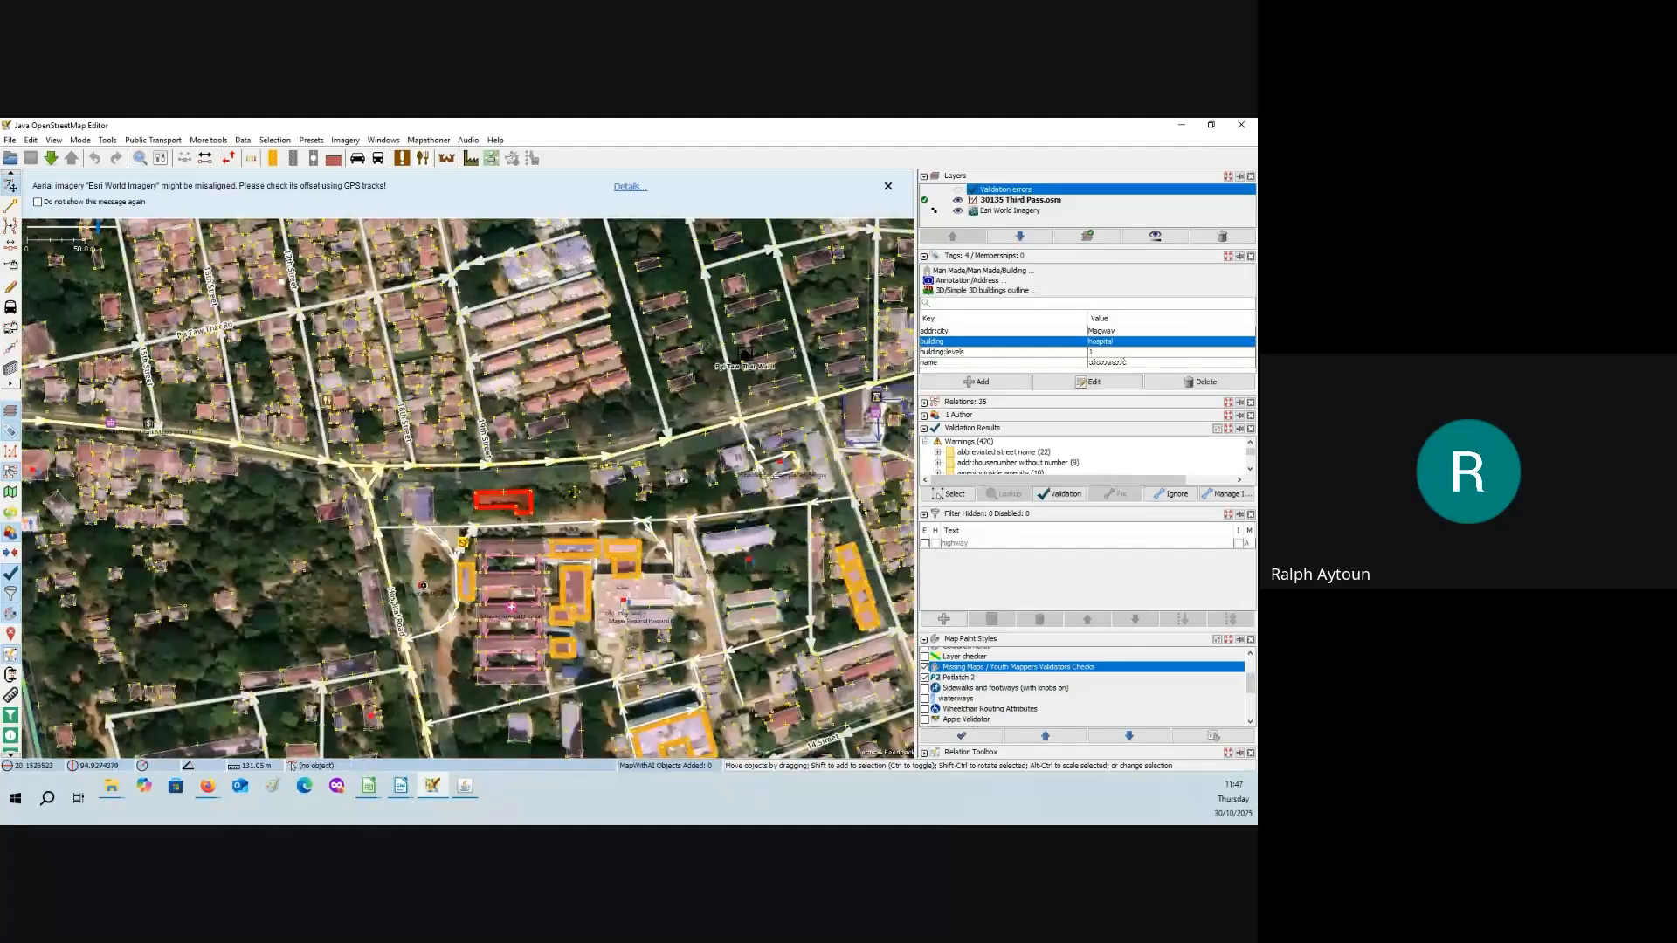
left_click_drag(577, 494, 593, 529)
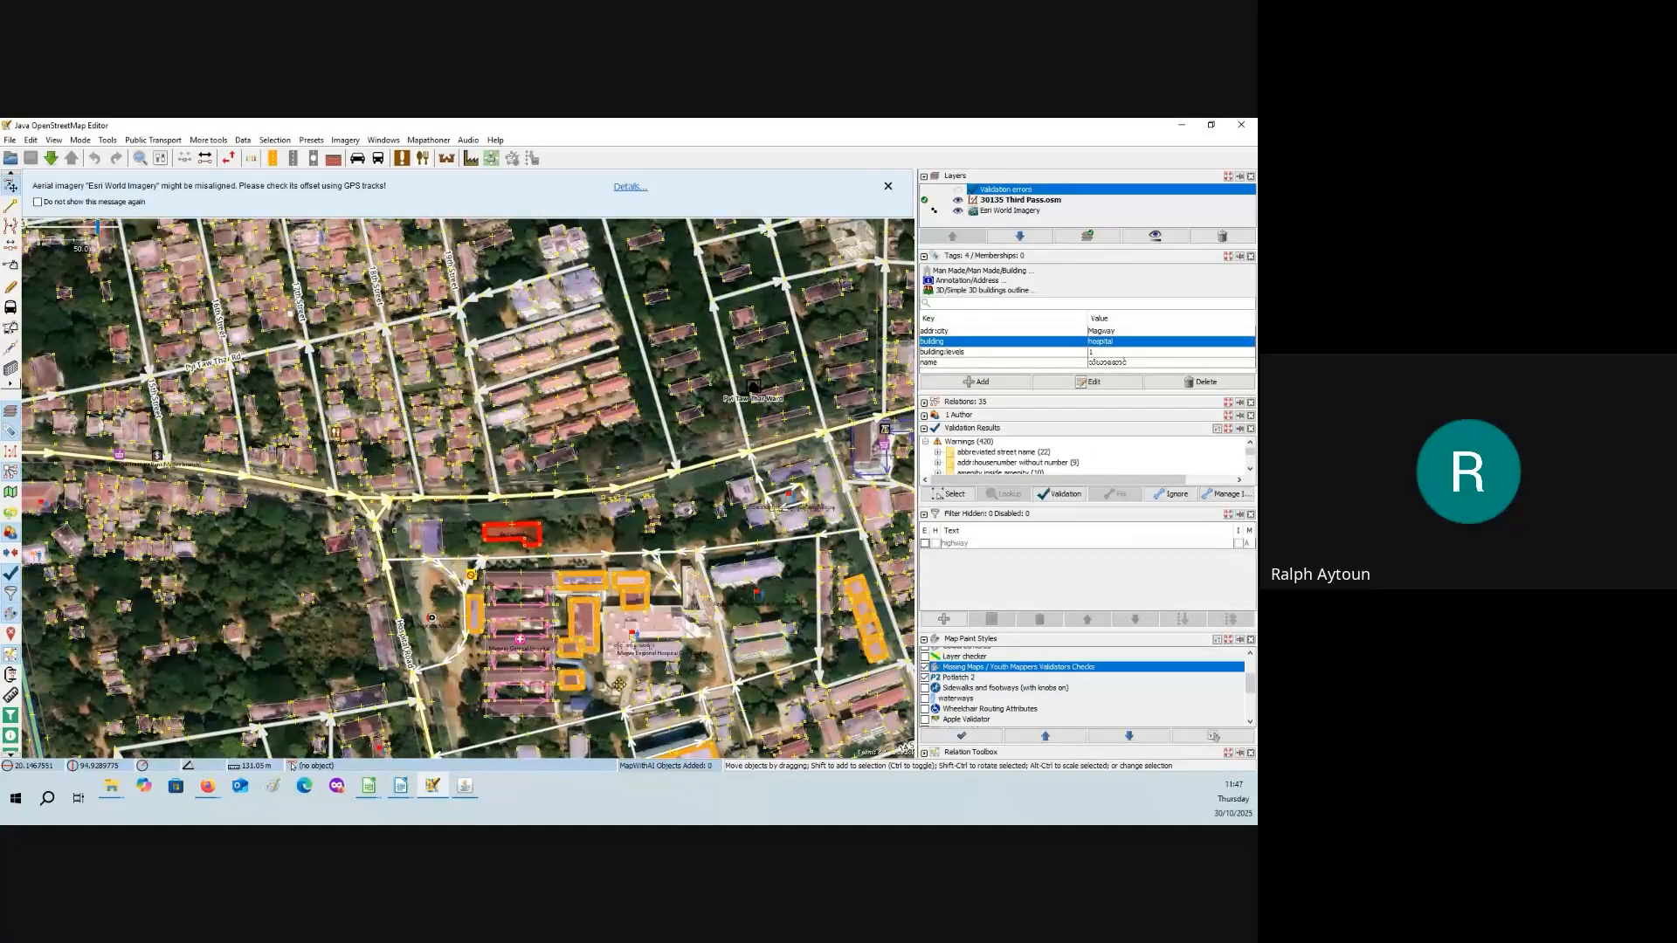
- Check the tags of the Regional Department of Public Health node east of the hospital
scroll(721, 515, "up", 8)
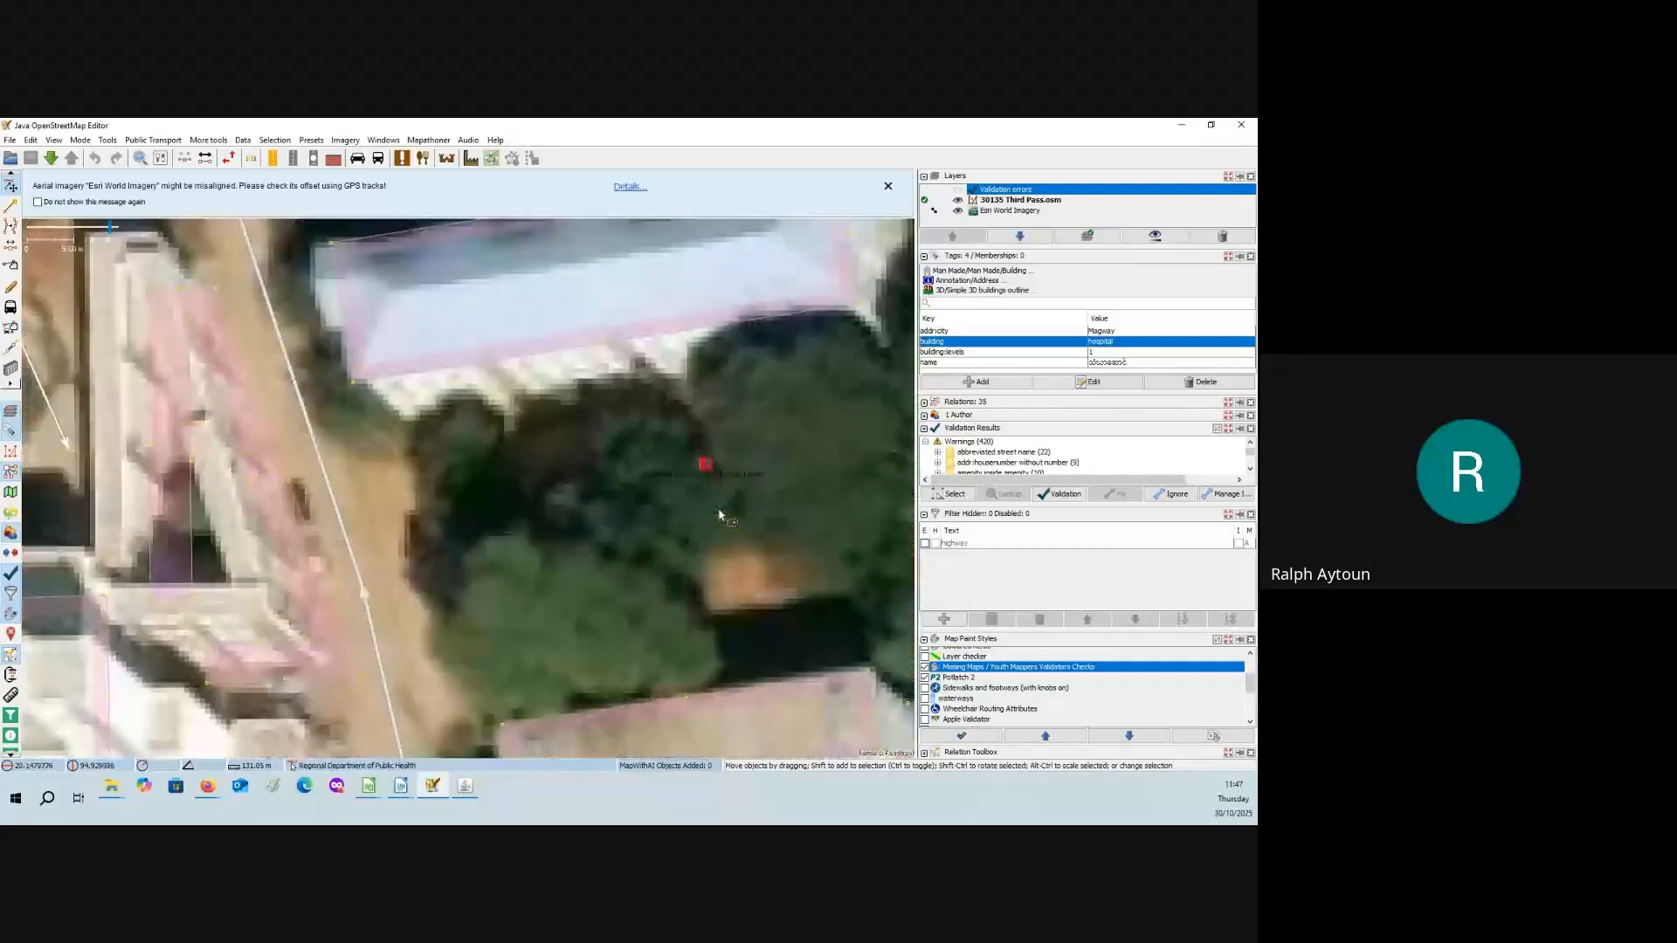
left_click(705, 466)
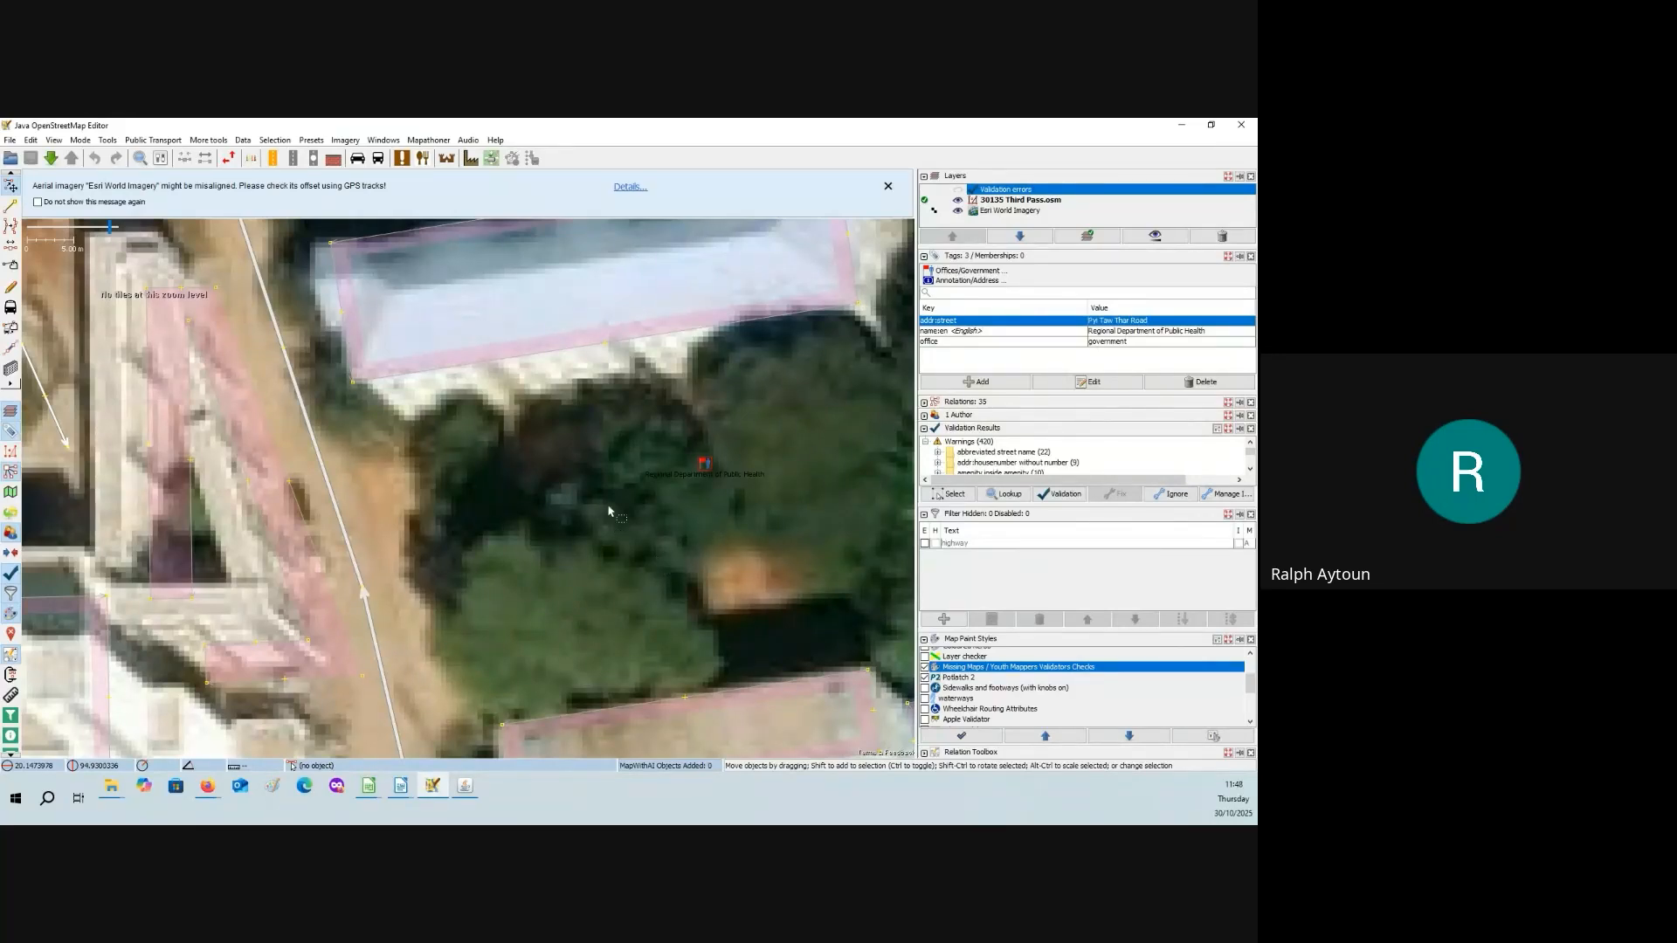
scroll(597, 516, "down", 5)
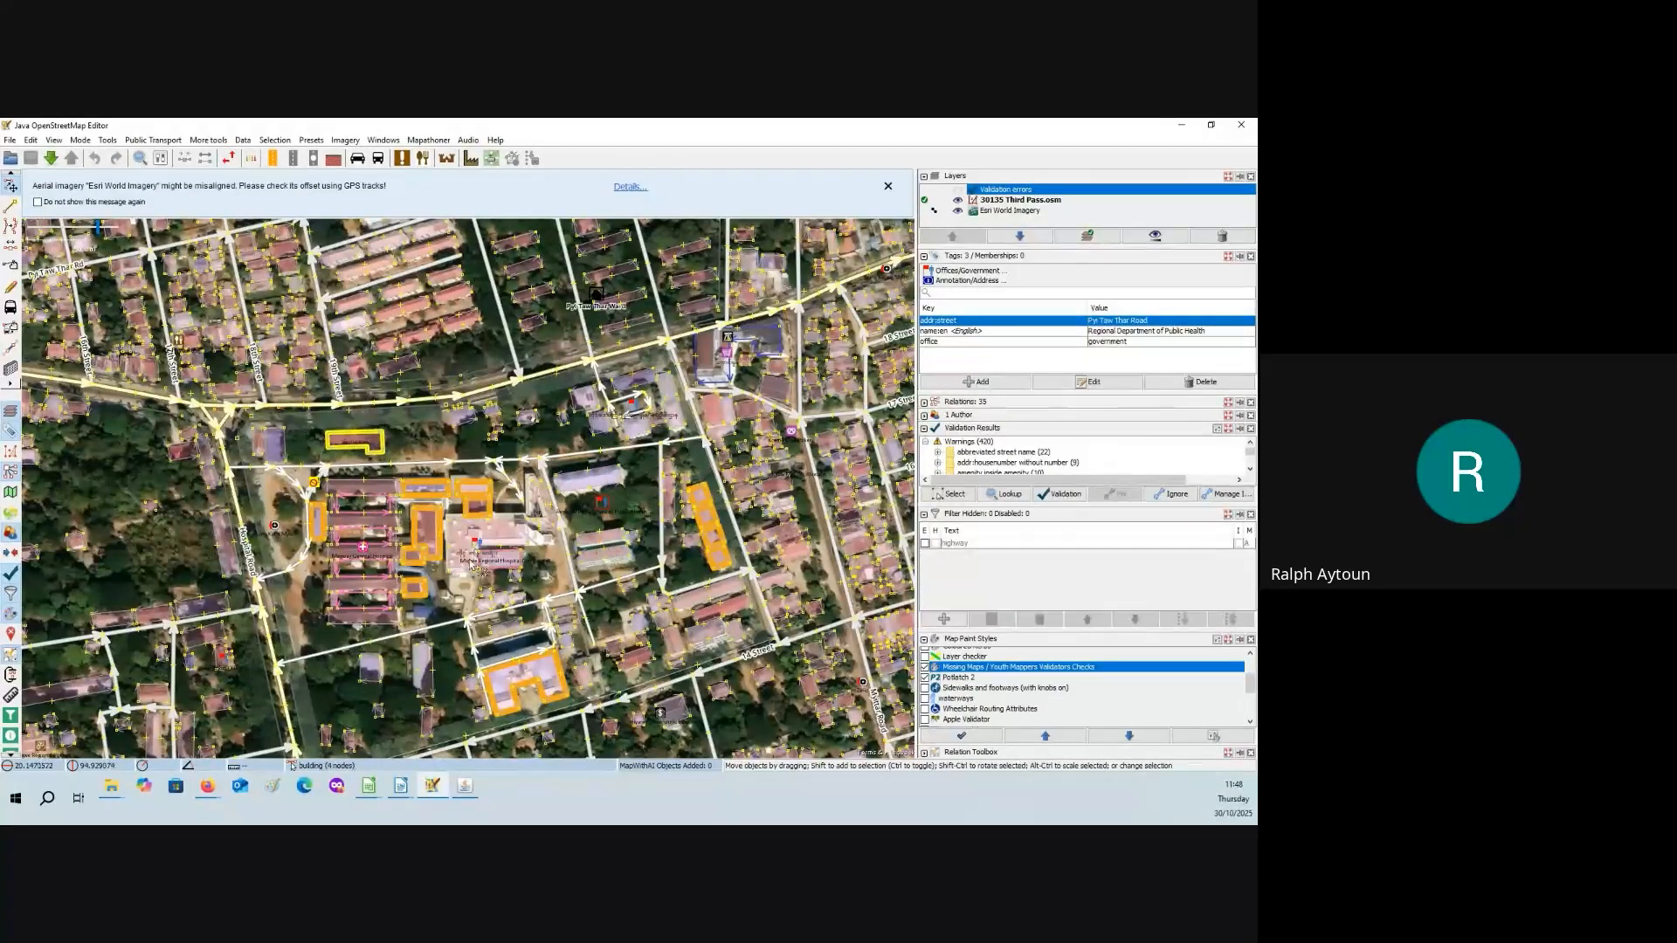
left_click_drag(299, 603, 424, 539)
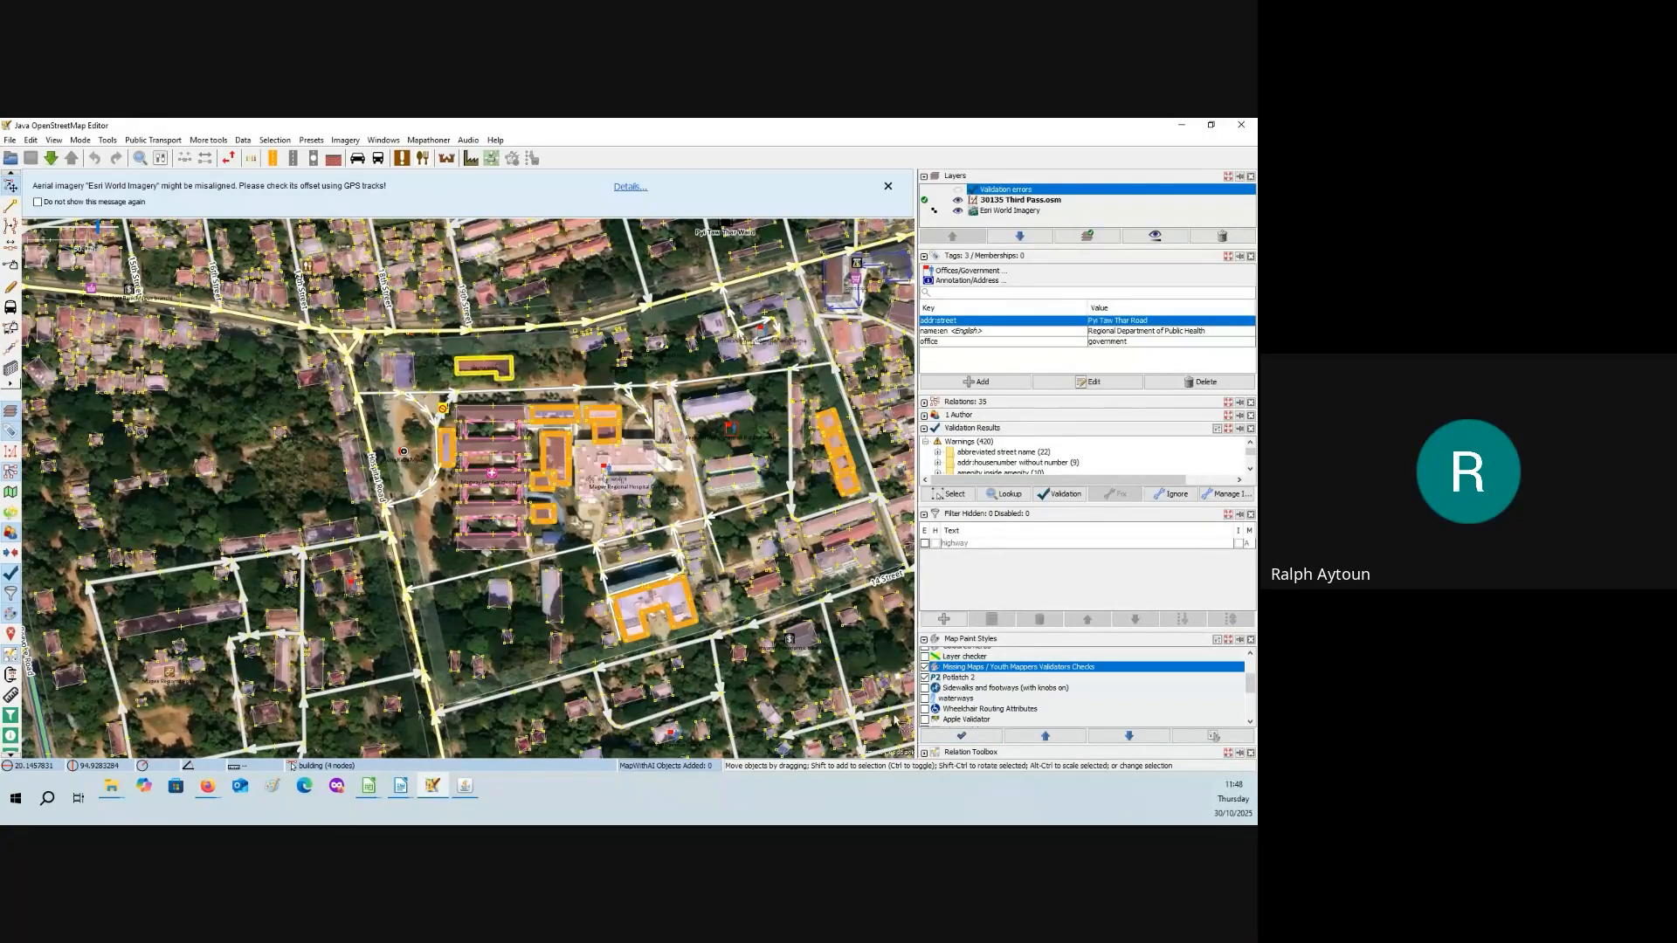
- Disable the Missing Maps / Youth Mappers Validators Checks map paint style and enable the Apple Validator style
left_click(925, 668)
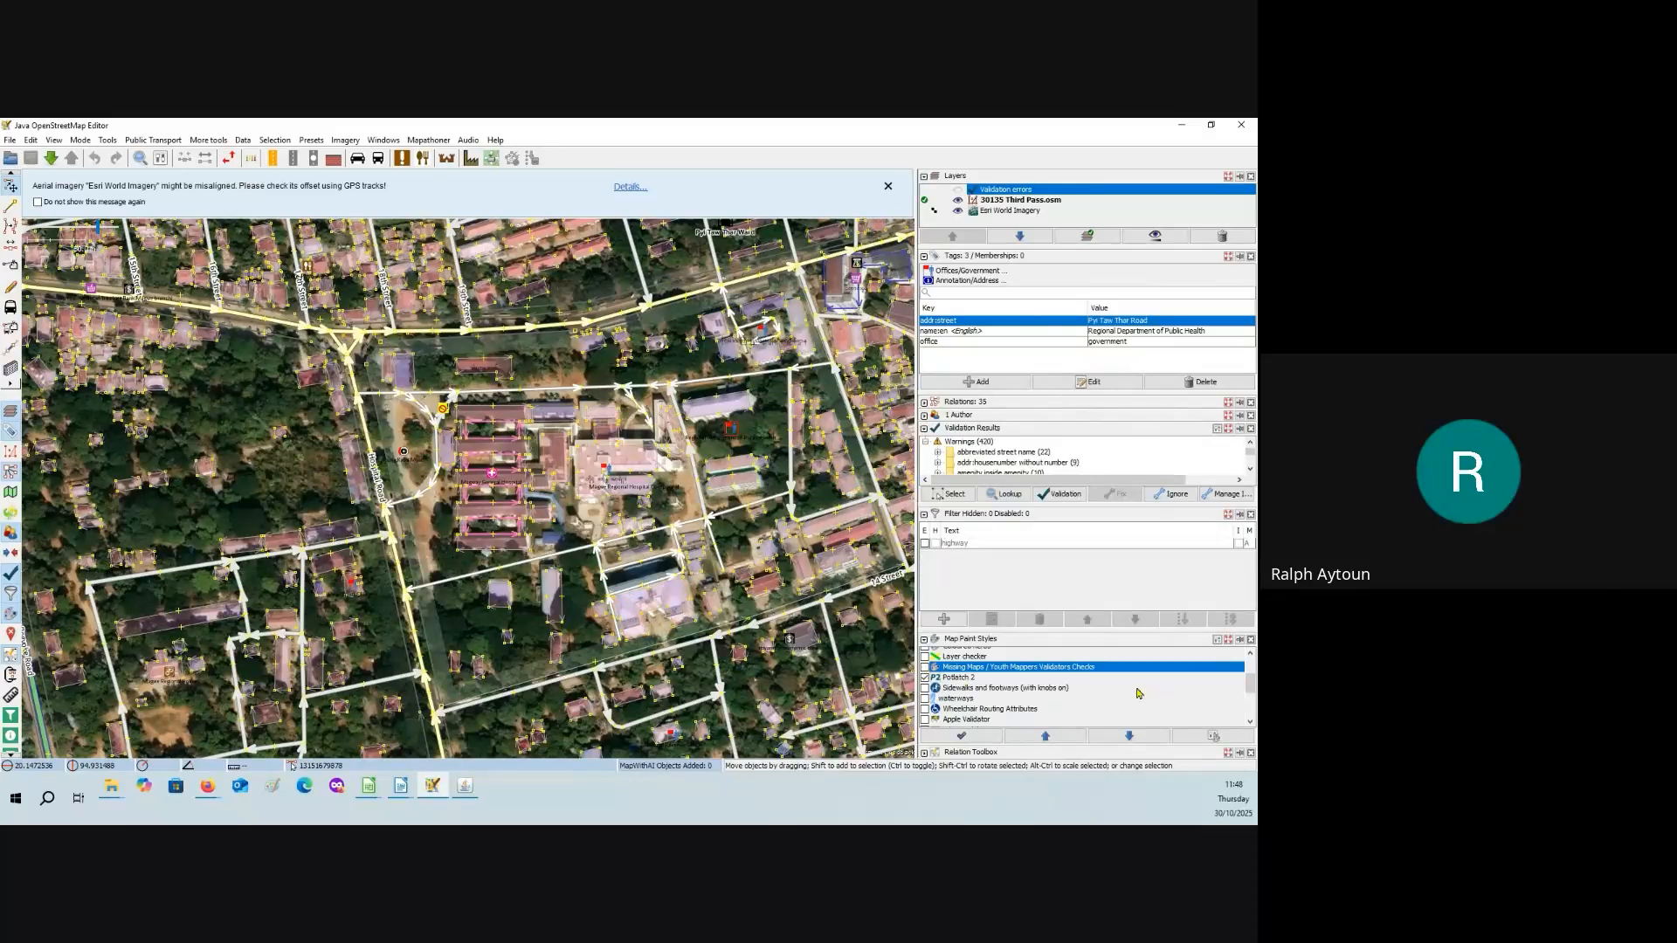
scroll(1251, 690, "down", 1)
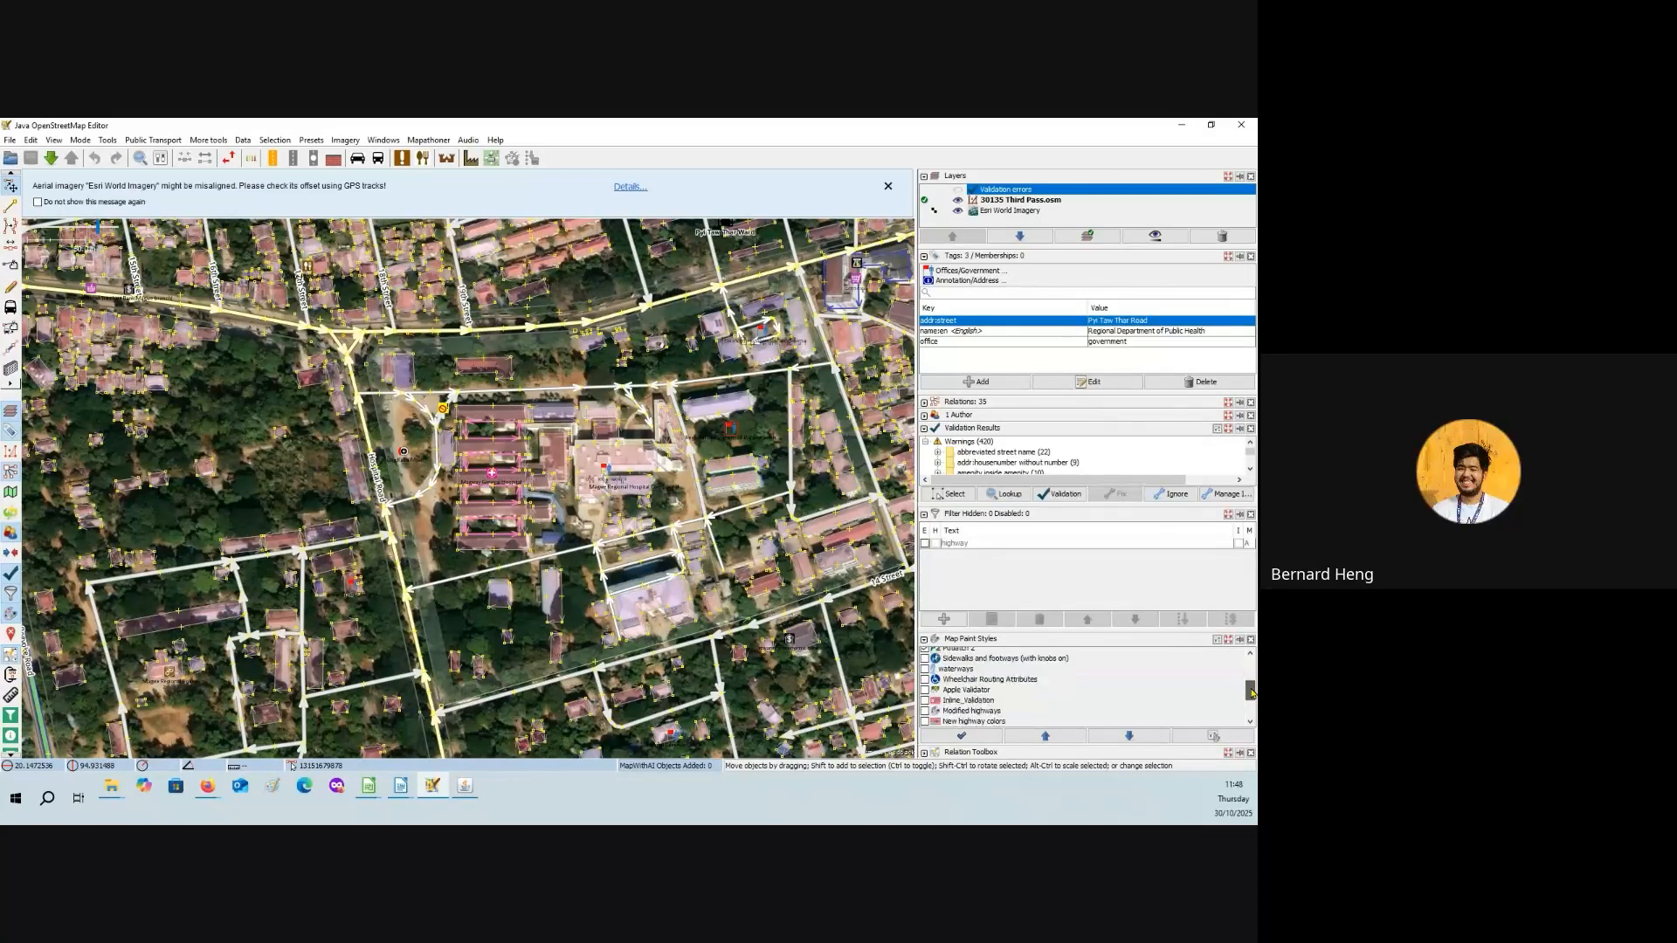
scroll(1251, 692, "down", 1)
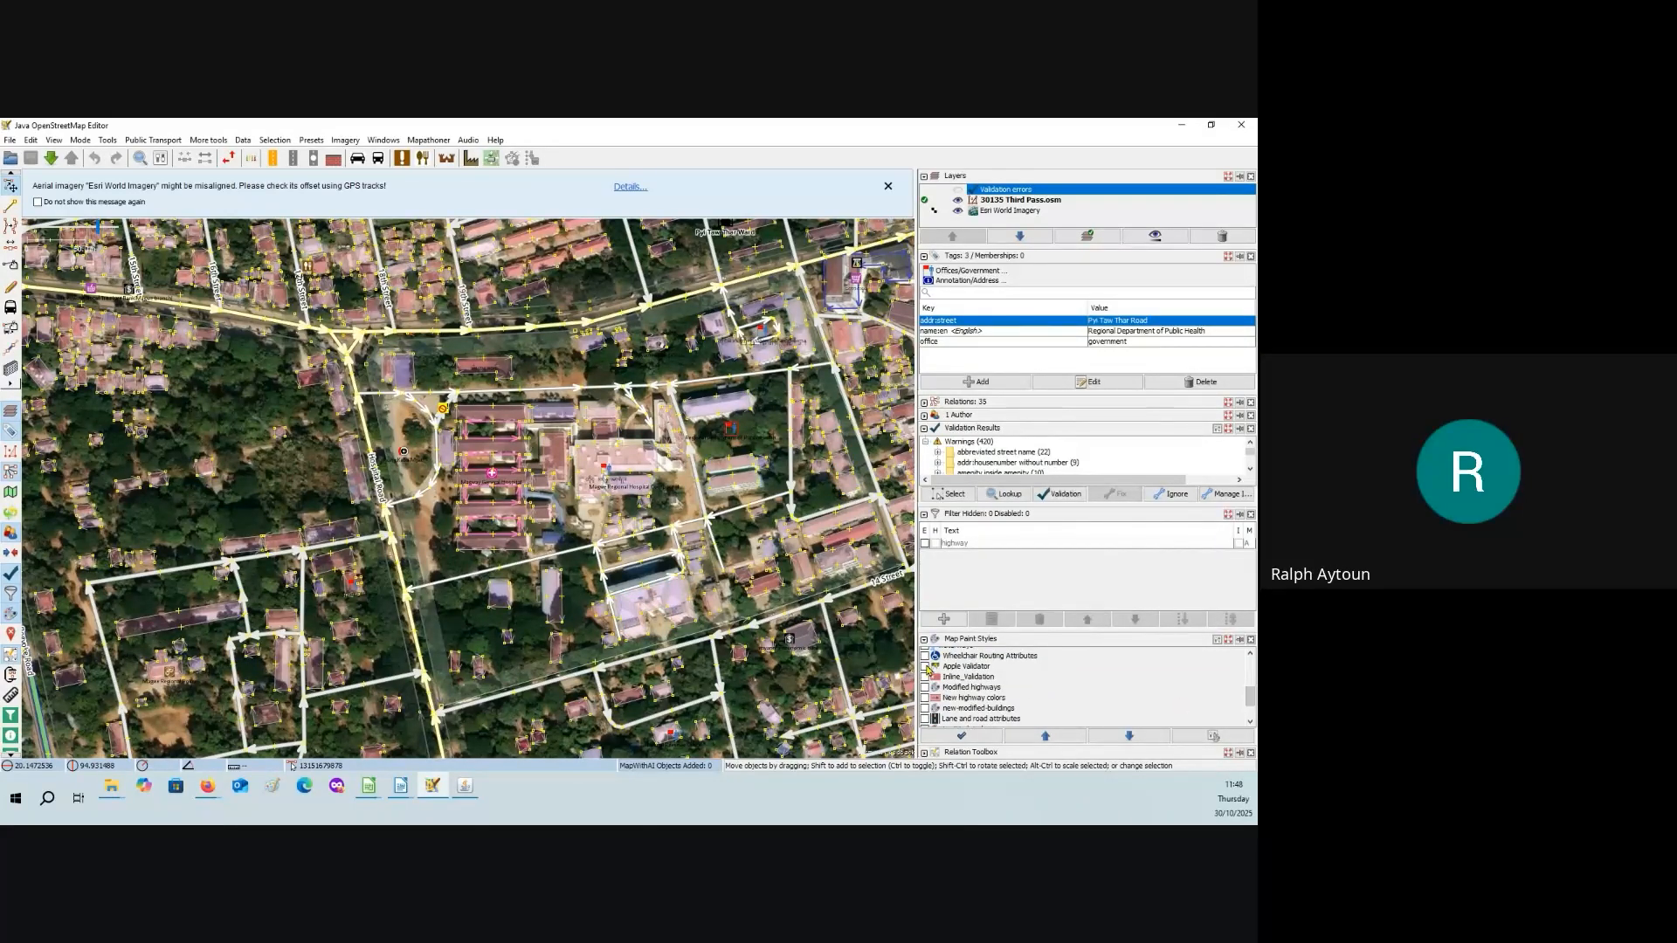
left_click(928, 669)
left_click(927, 669)
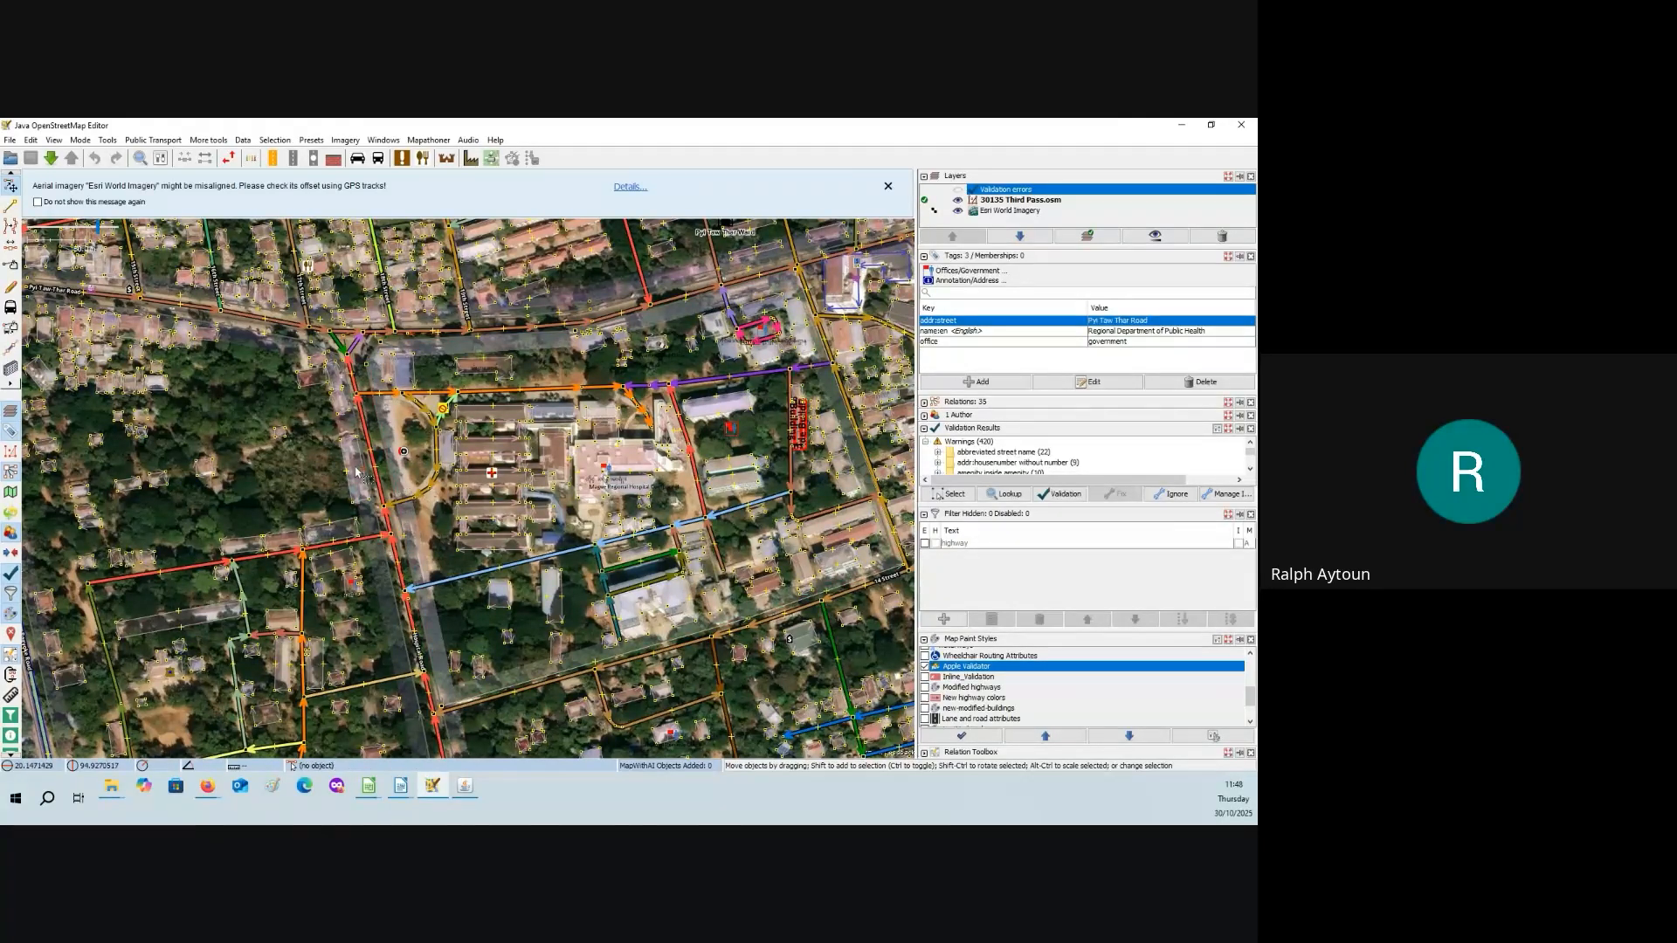
- Examine the coloured road segments at the Y-shaped junction northwest of the hospital
scroll(356, 472, "up", 4)
left_click_drag(201, 367, 334, 590)
left_click_drag(179, 282, 384, 512)
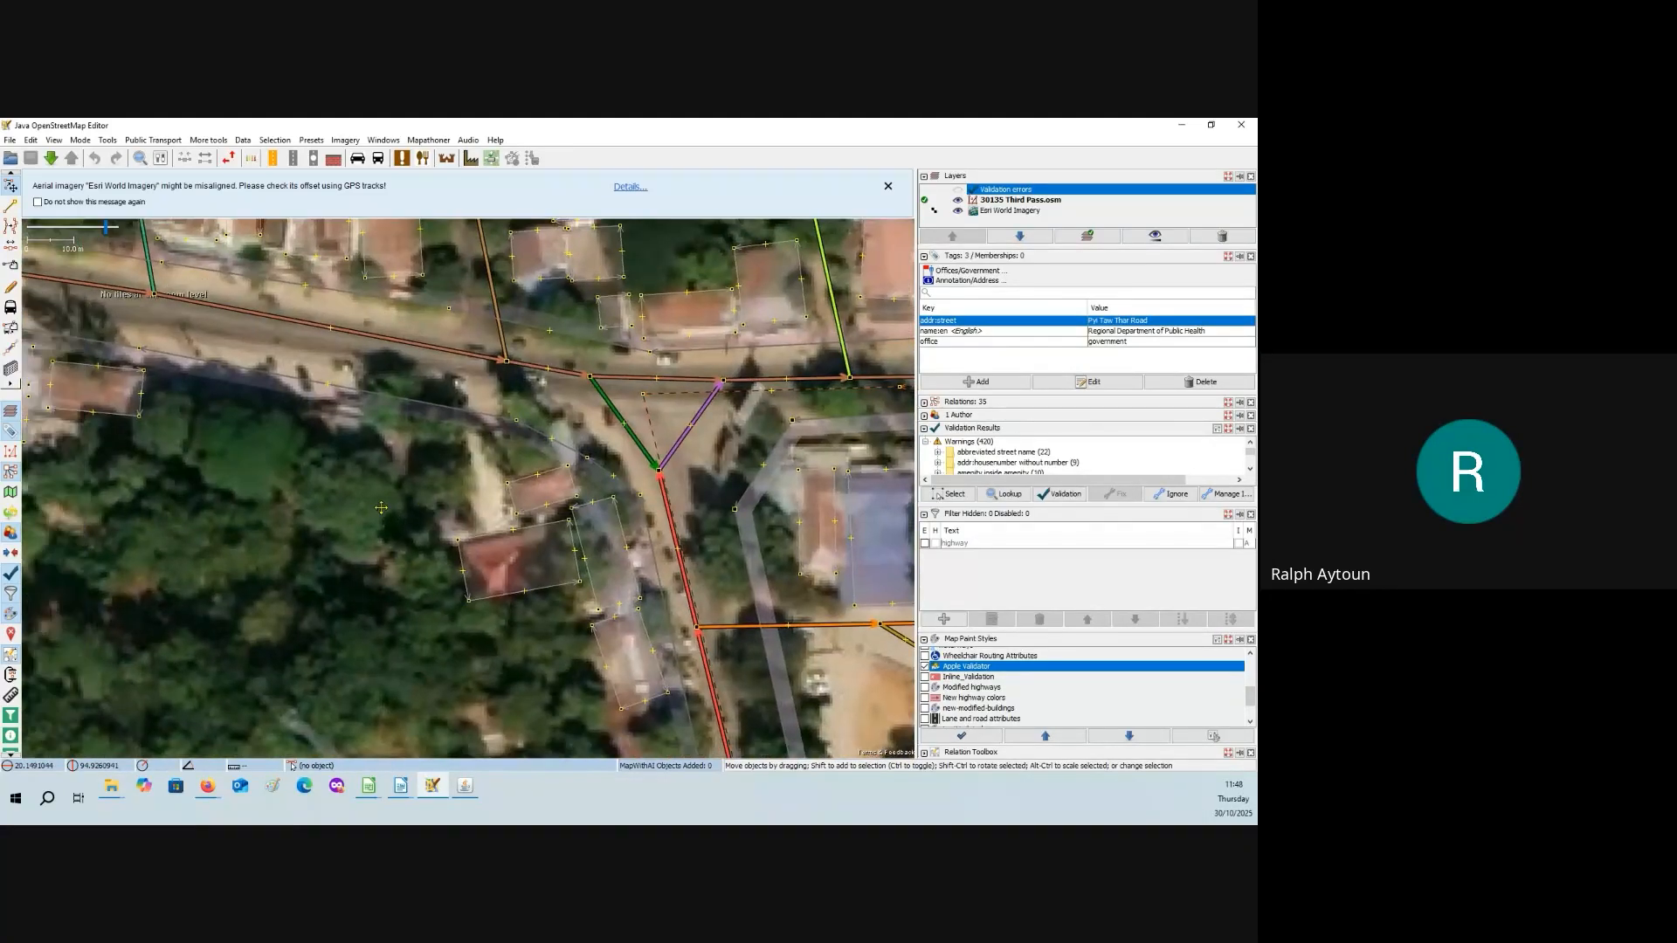
scroll(382, 512, "down", 3)
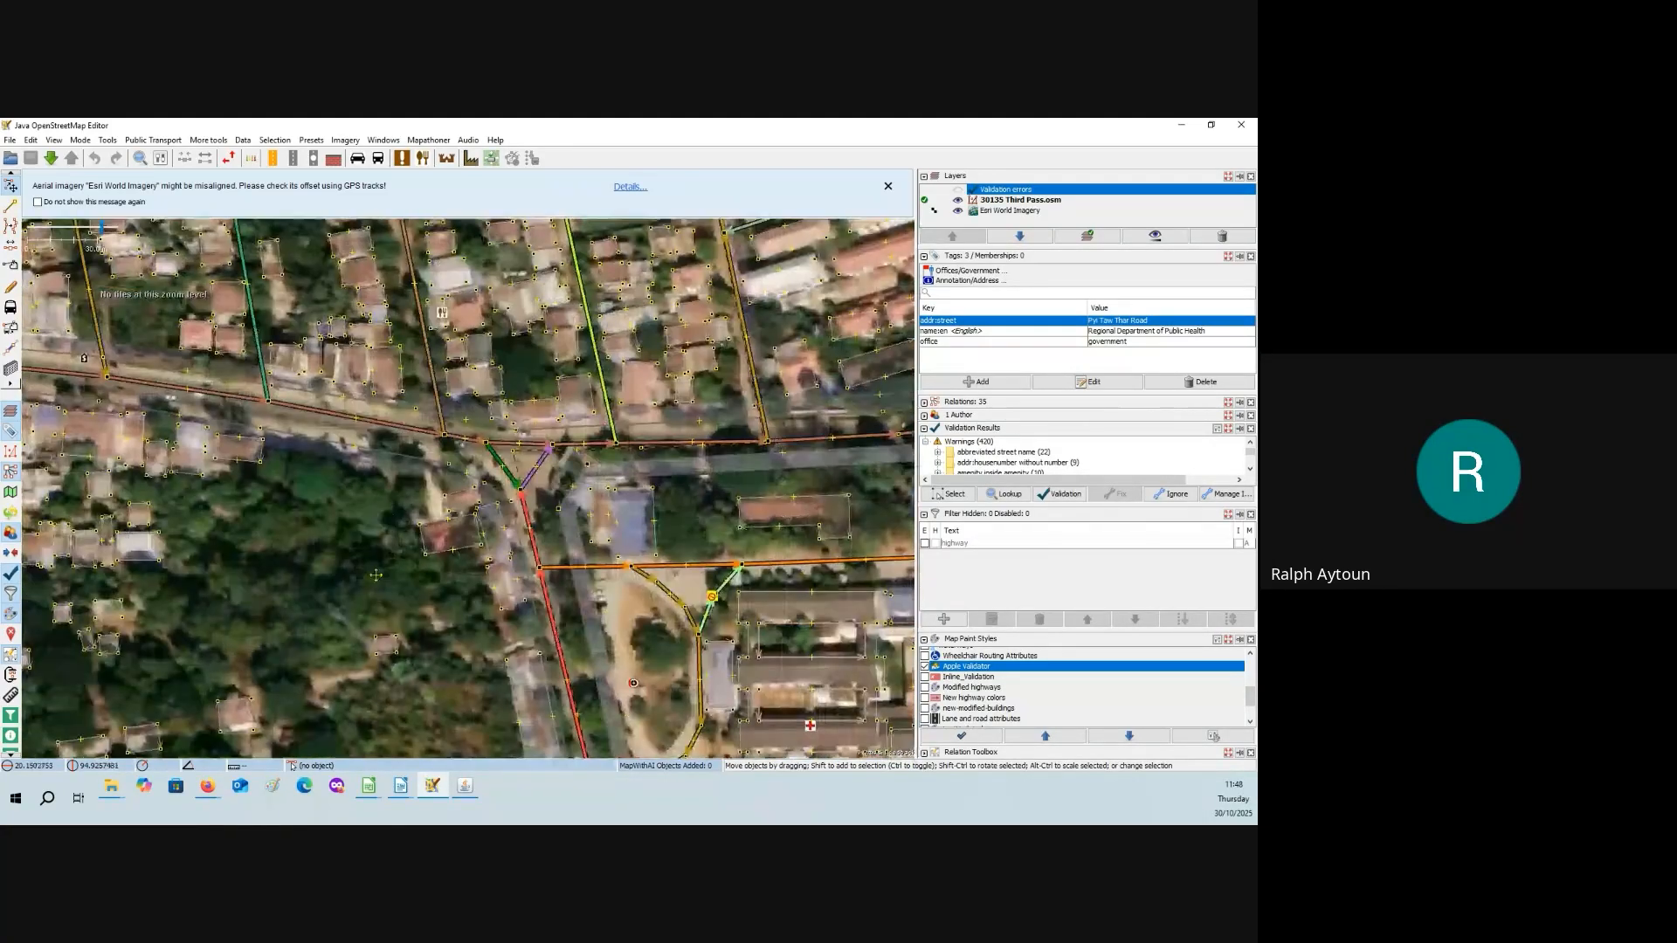
left_click_drag(386, 521, 356, 447)
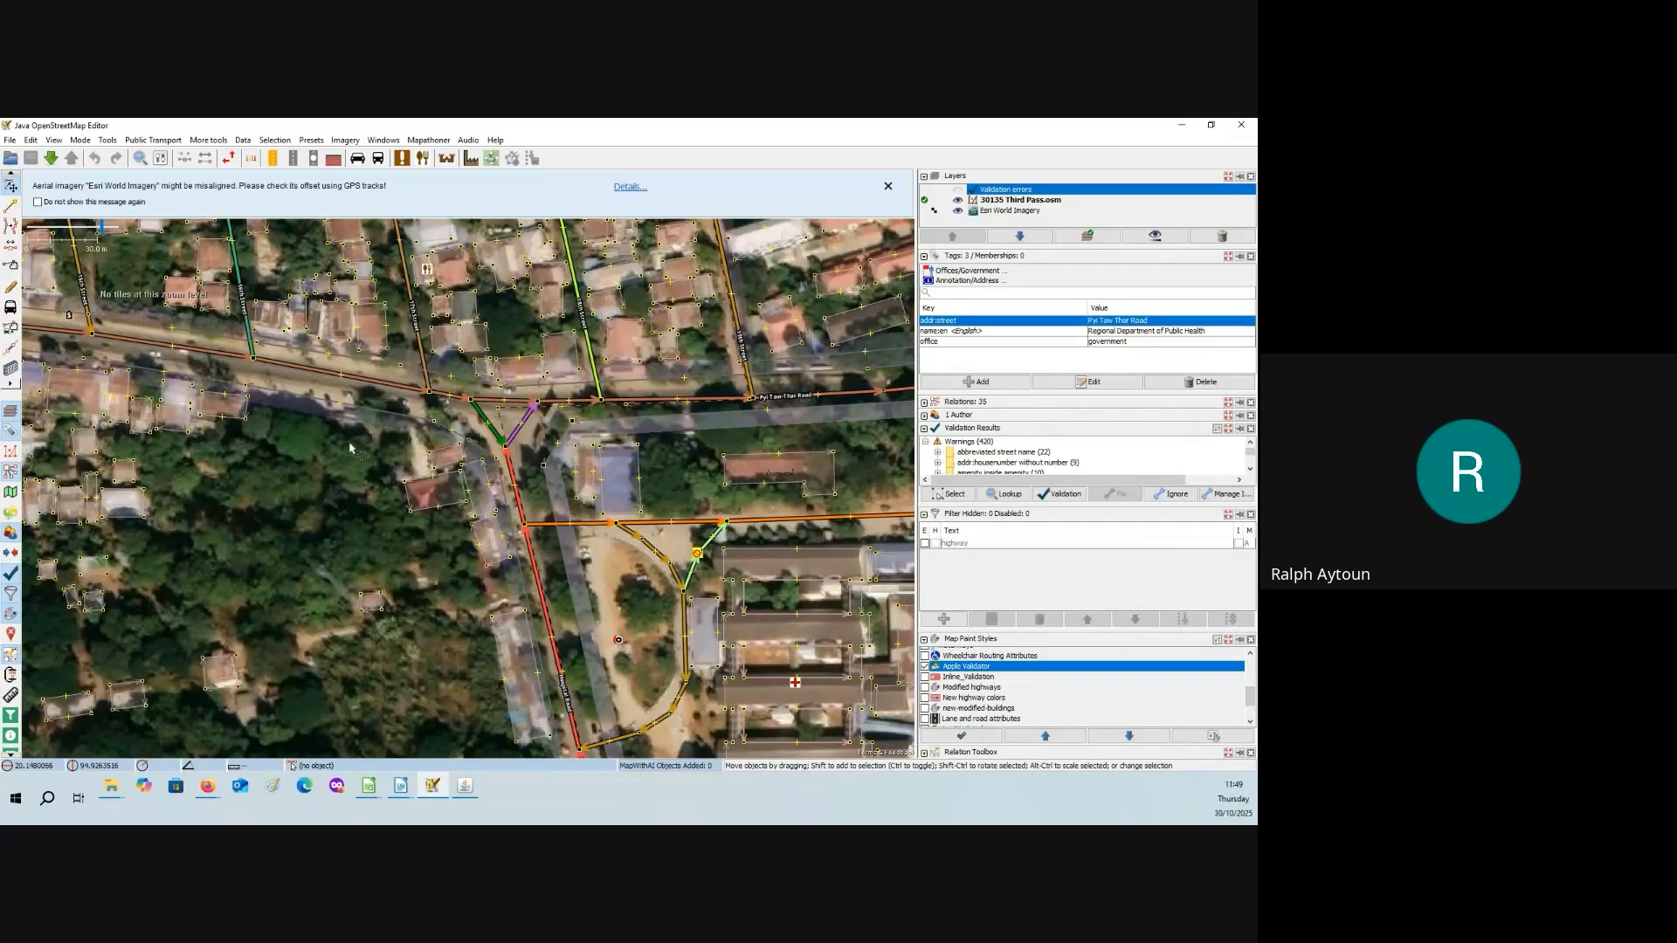
- Check the tags of Pyi Taw Thar Road and follow its extent through the town as one continuous way
left_click(319, 377)
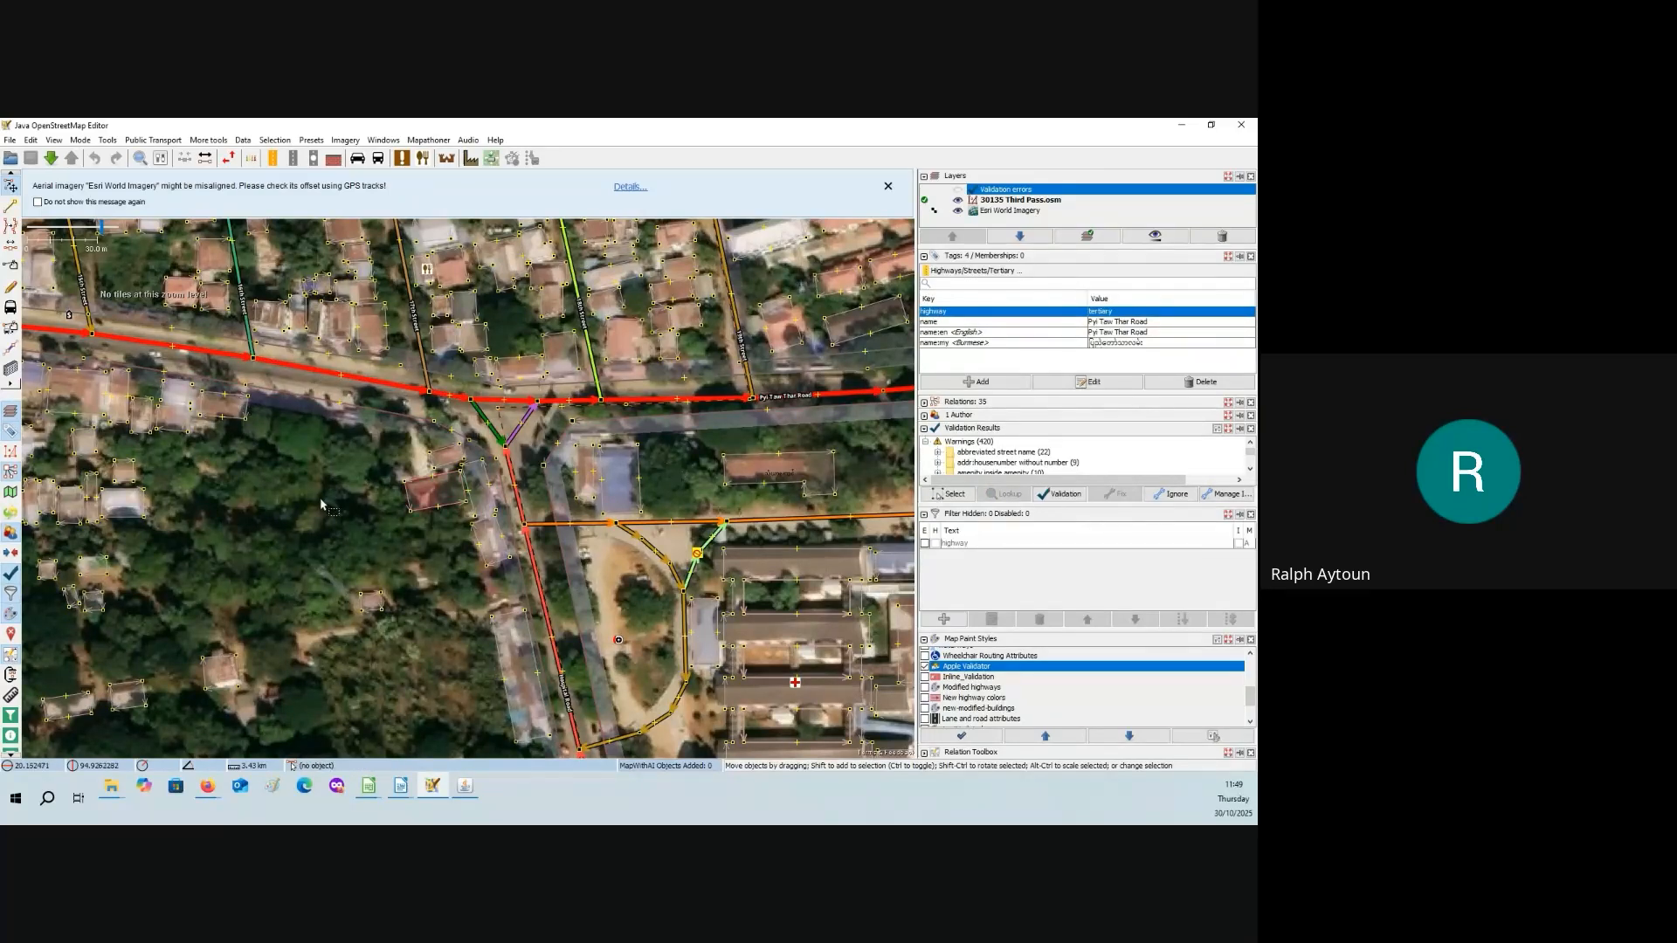
scroll(321, 505, "down", 2)
left_click_drag(308, 516, 36, 561)
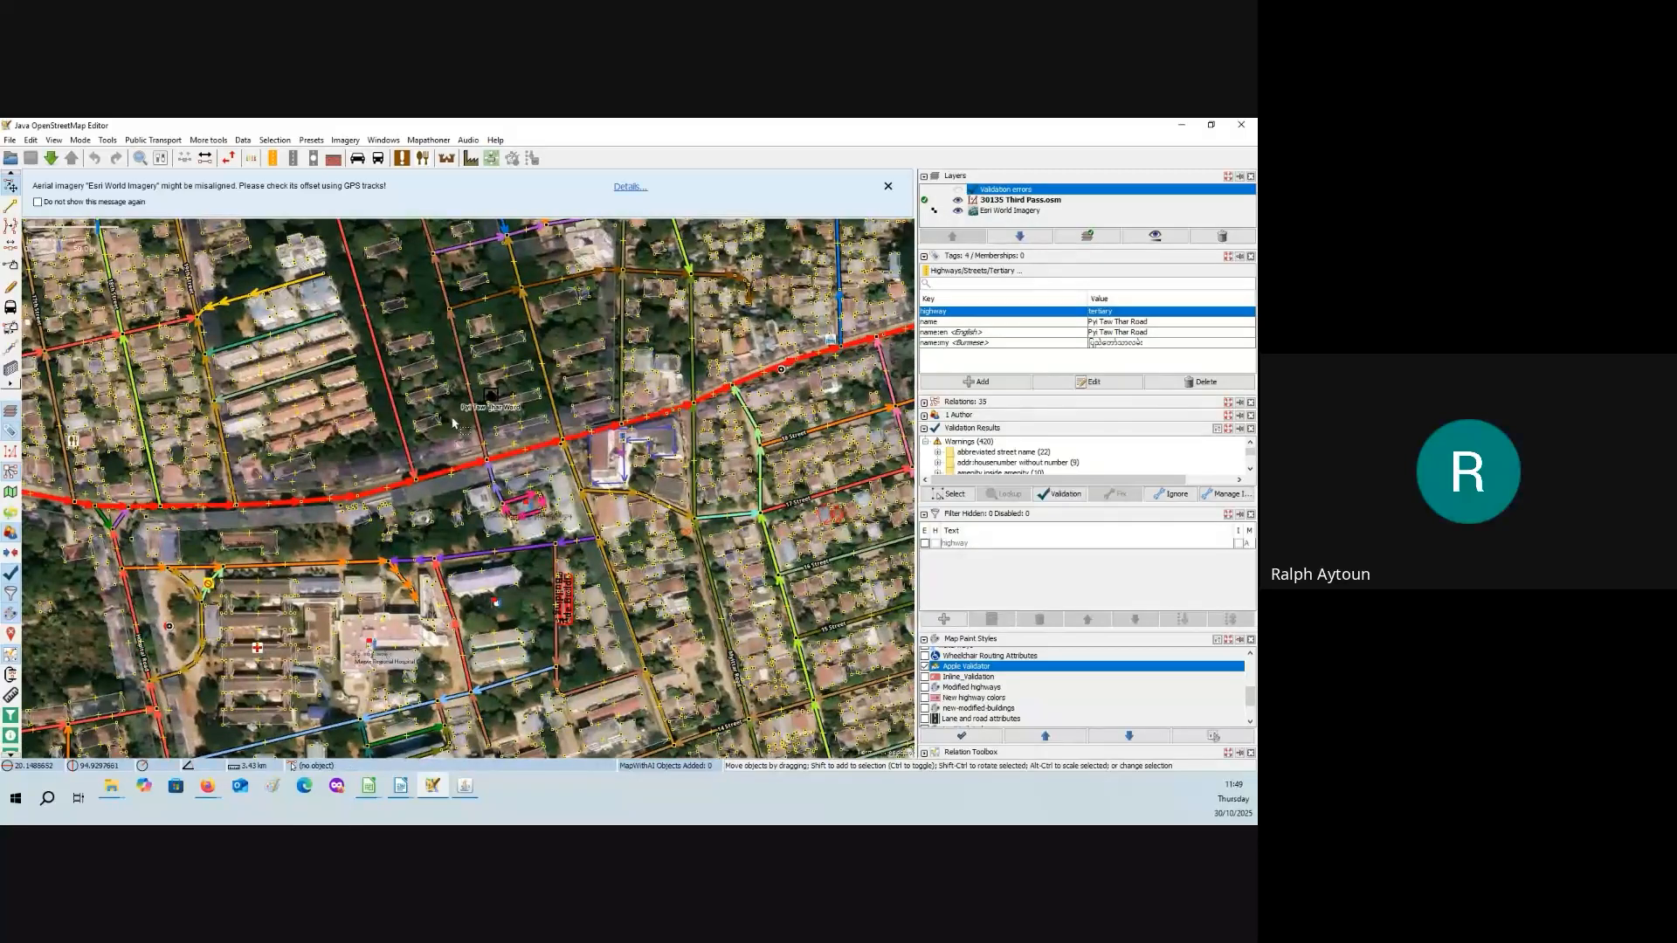
left_click(484, 459)
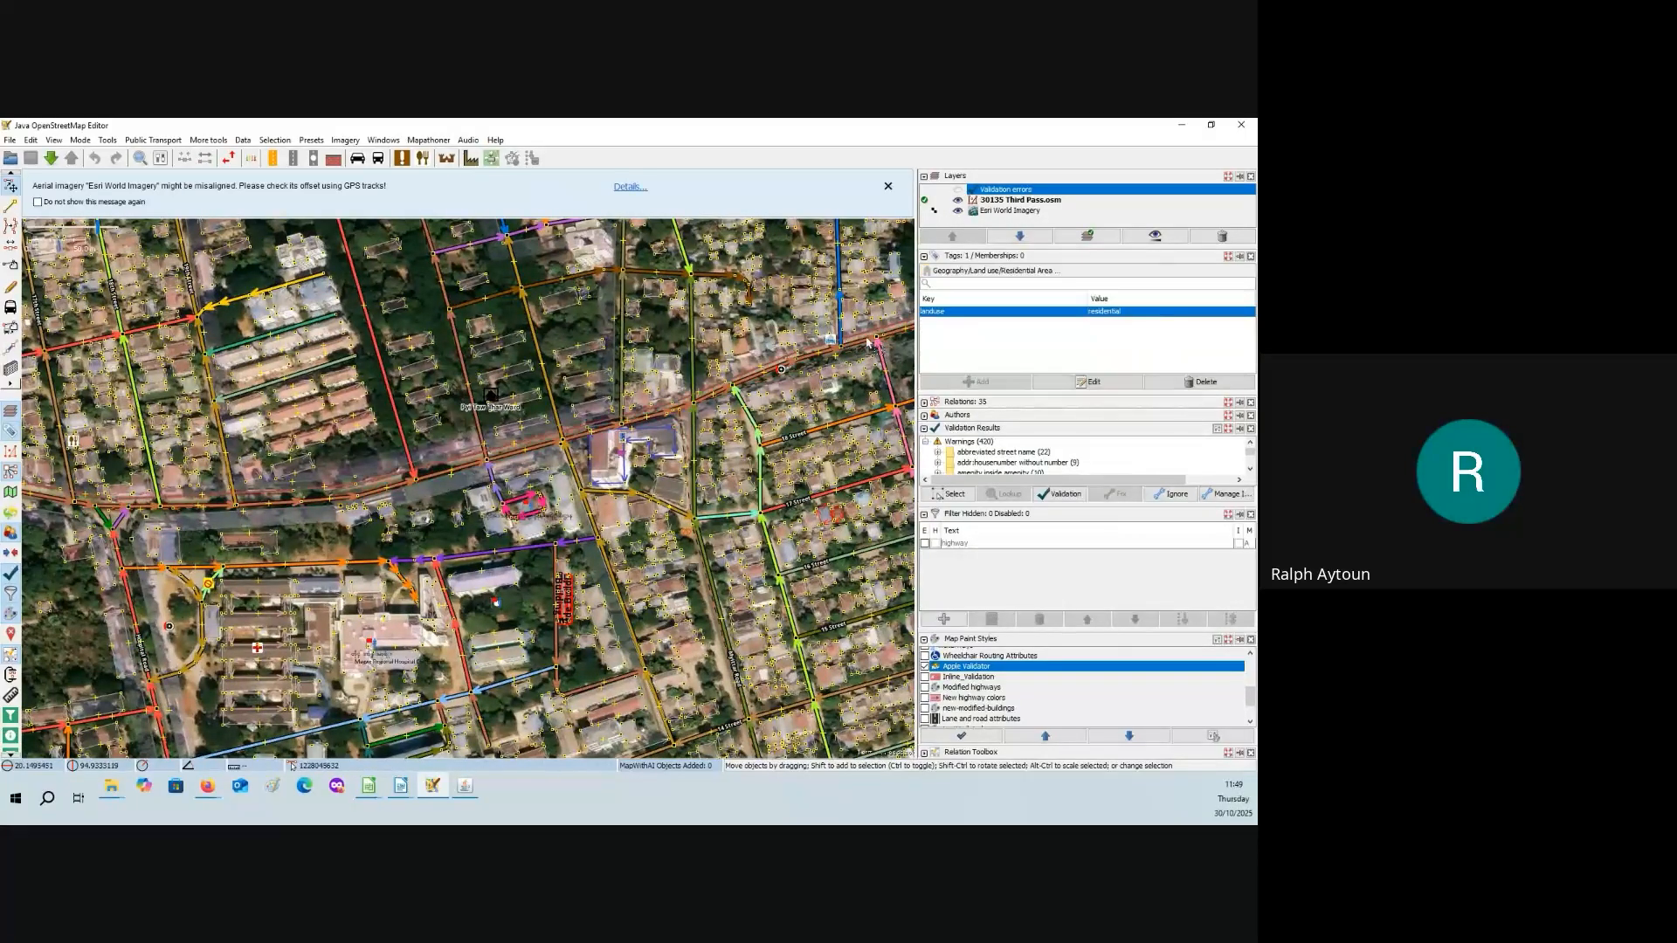
left_click(682, 395)
left_click(602, 408)
left_click(489, 437)
left_click(385, 447)
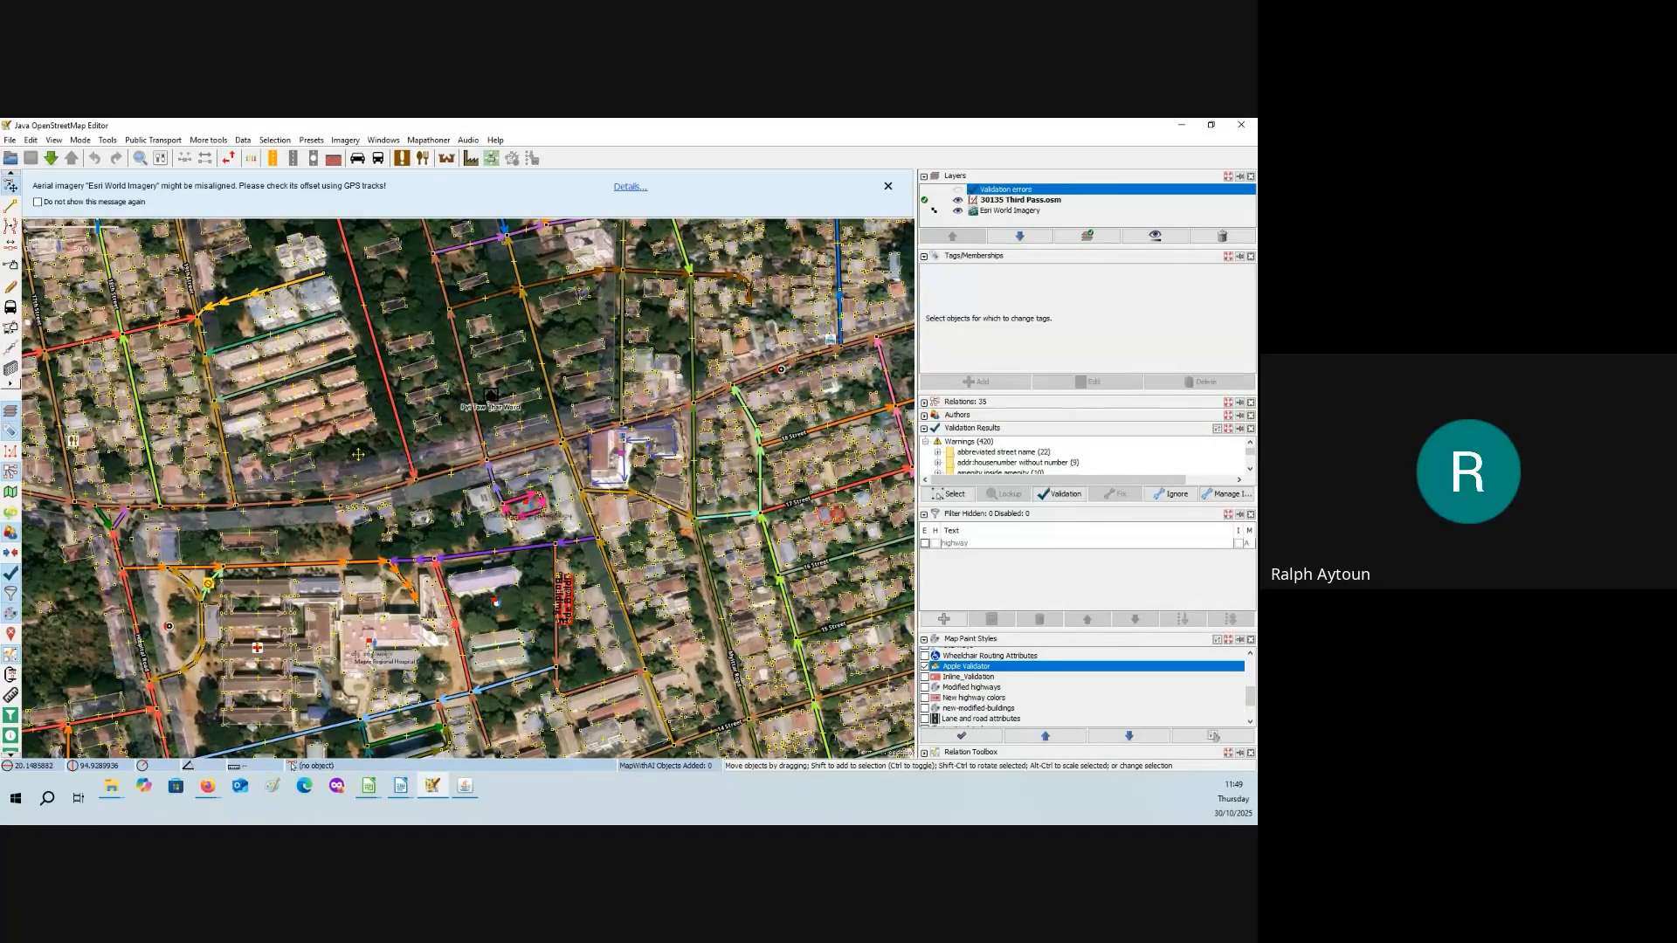
left_click_drag(378, 448, 694, 354)
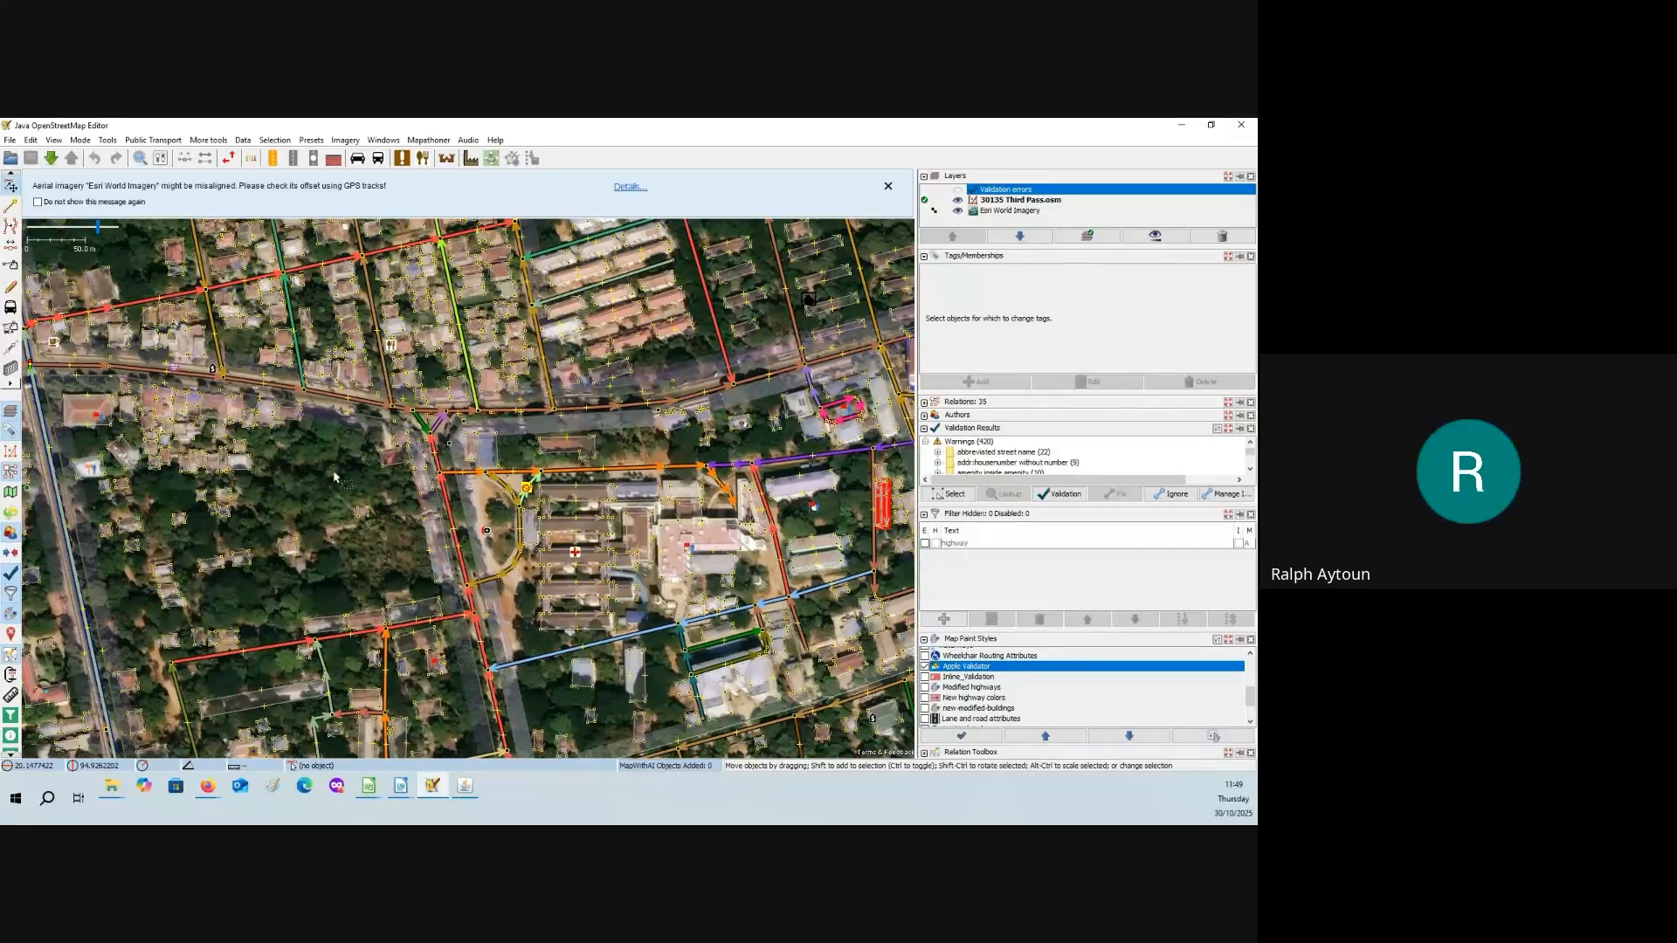
- Check the tags of Hospital Road along the west side of the hospital up to its northern junction
scroll(424, 489, "up", 5)
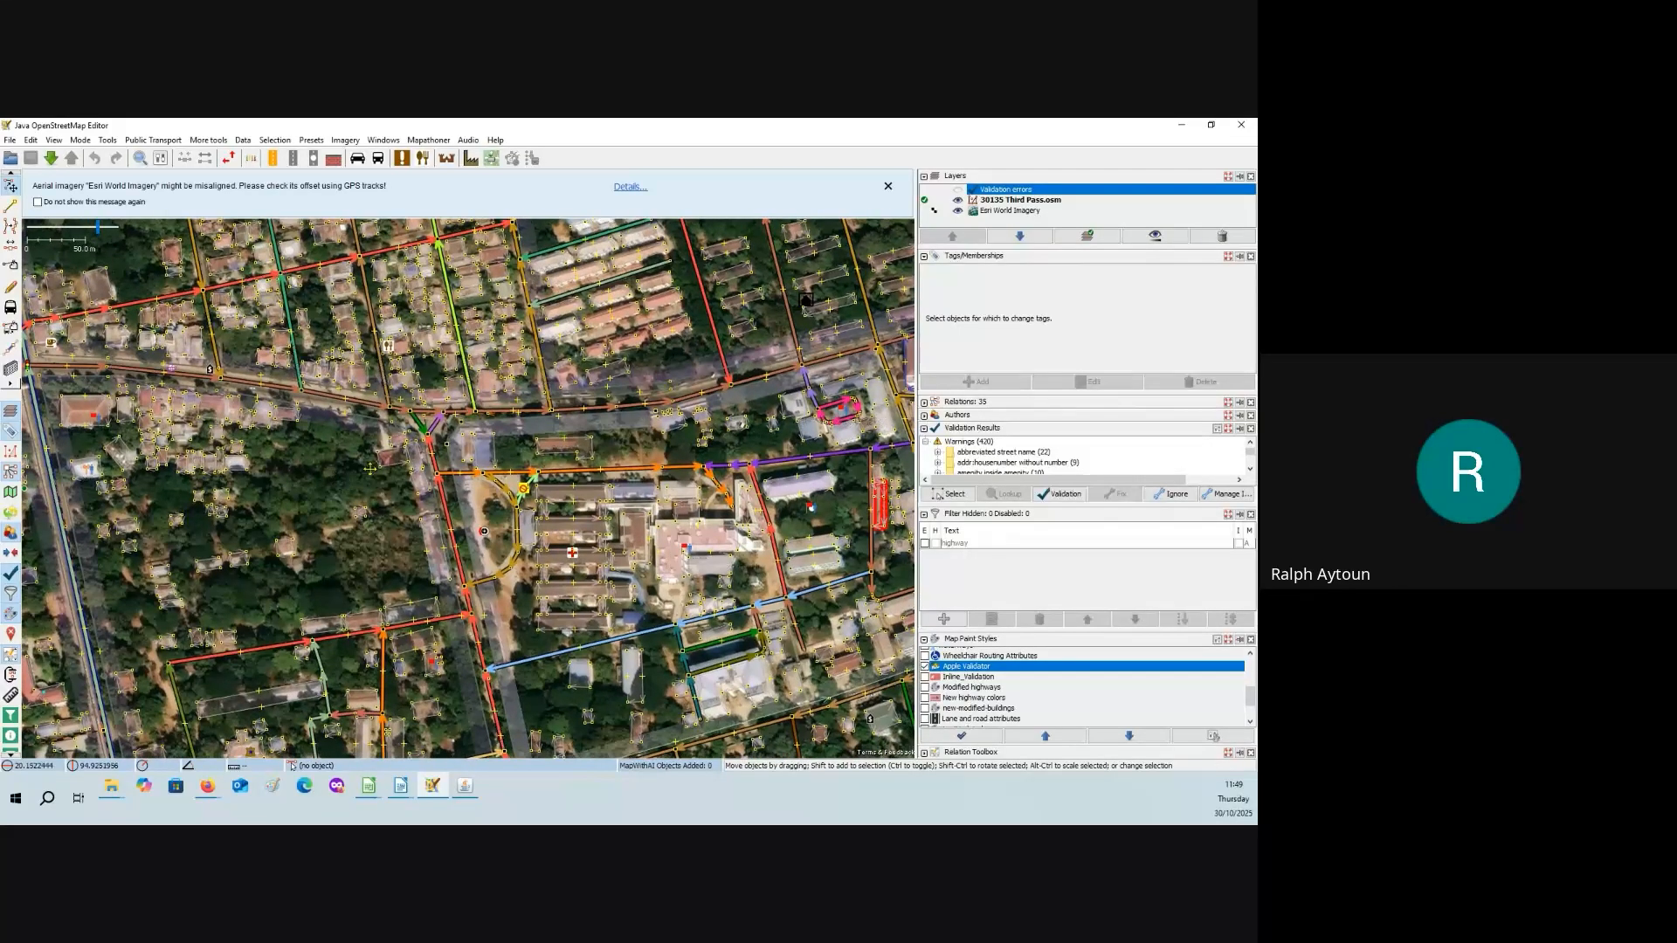
left_click(525, 478)
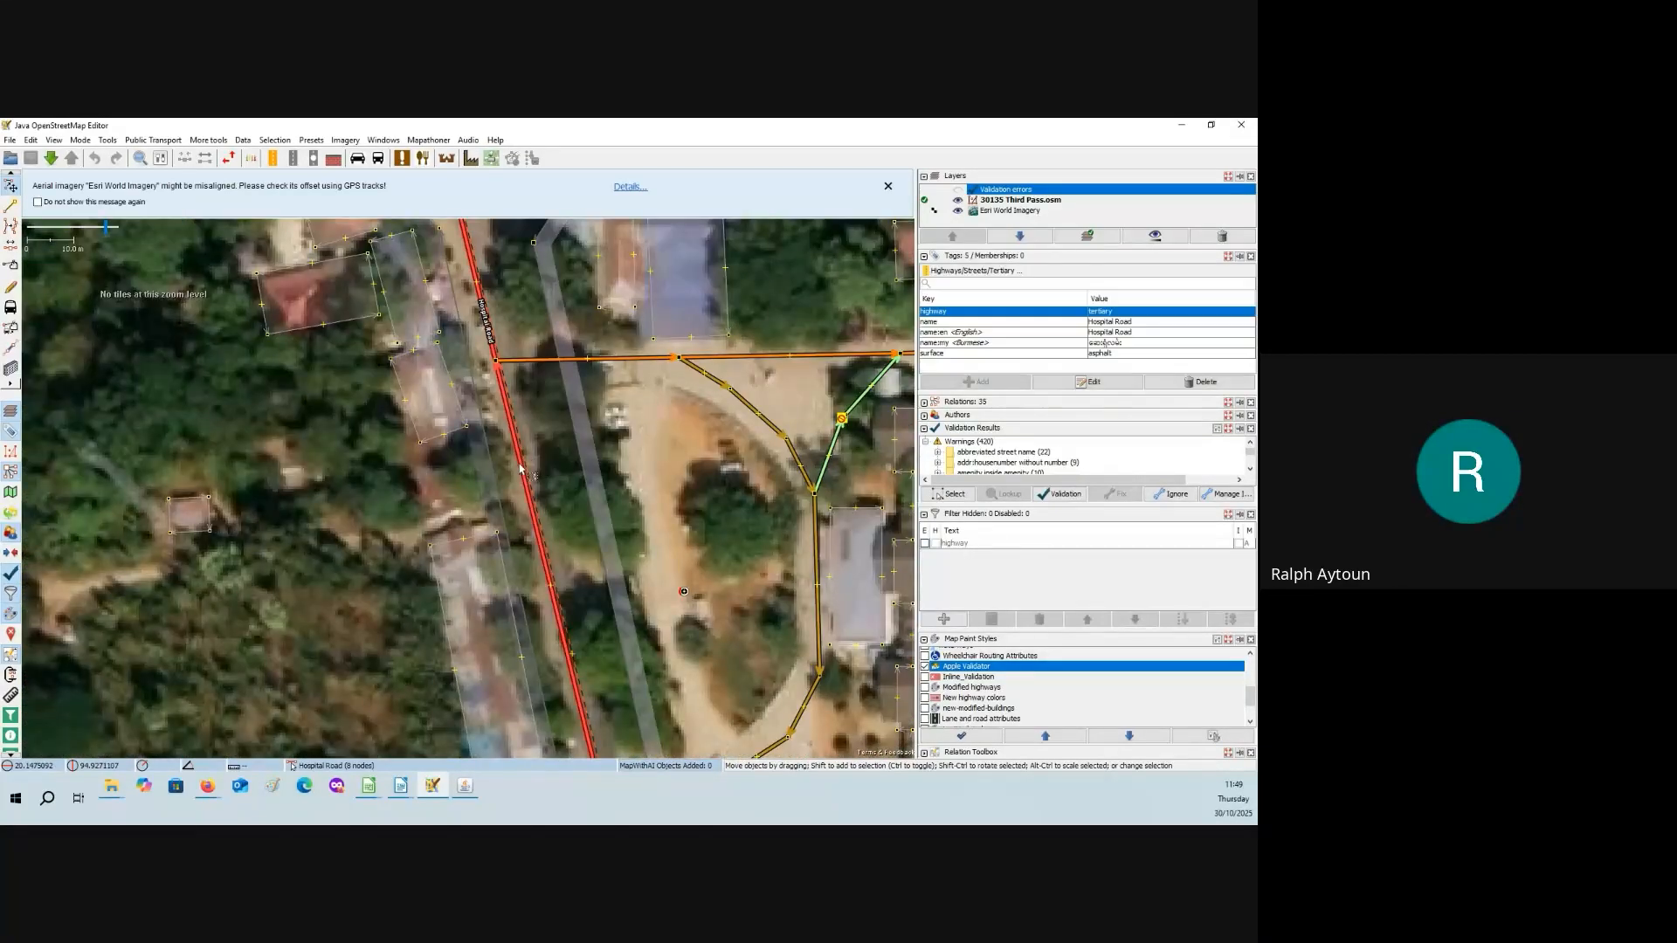
left_click_drag(318, 464, 350, 761)
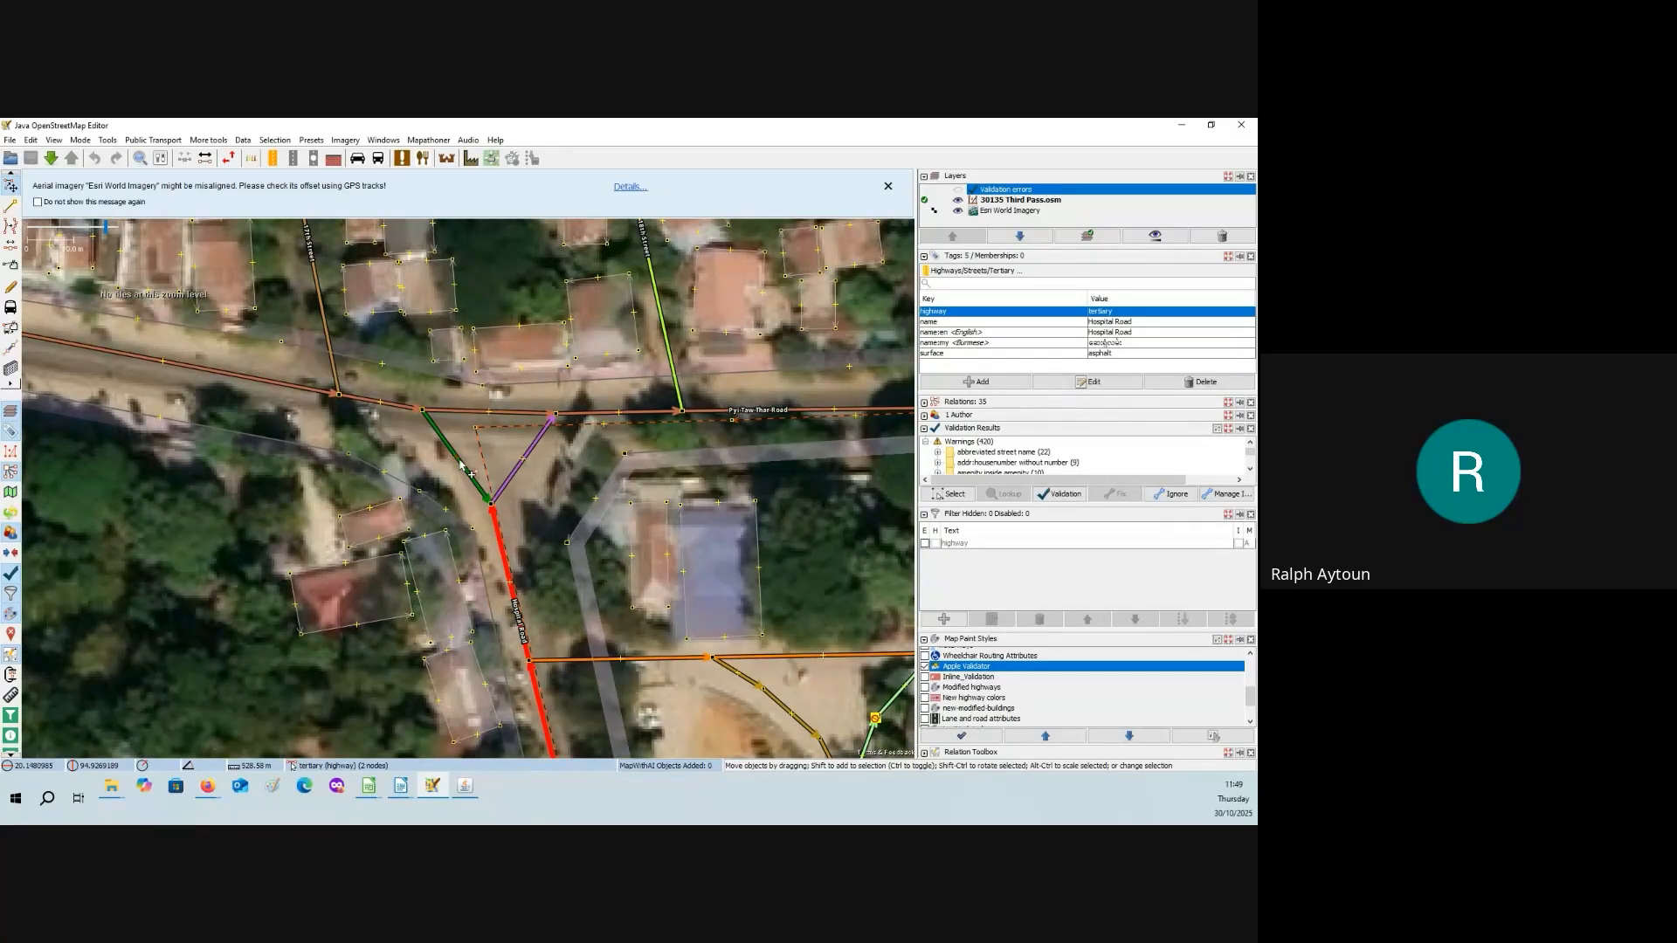
- Compare the tags of the two short link ways joining Hospital Road to Pyi Taw Thar Road
left_click(518, 474)
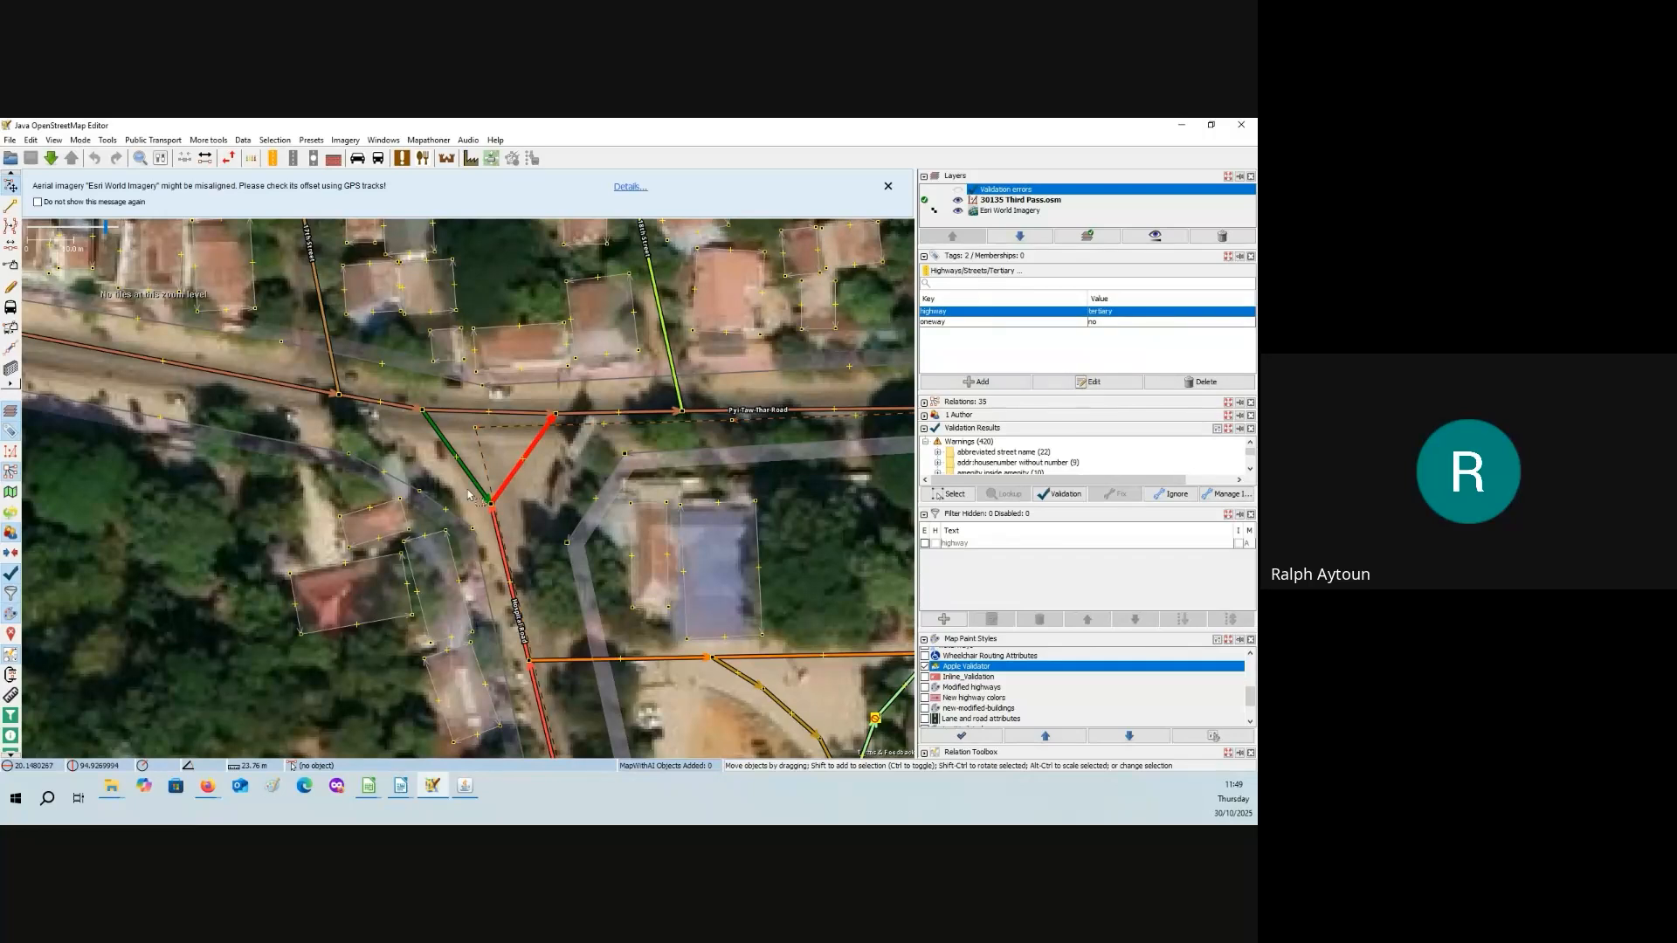
left_click(536, 497)
left_click(522, 463)
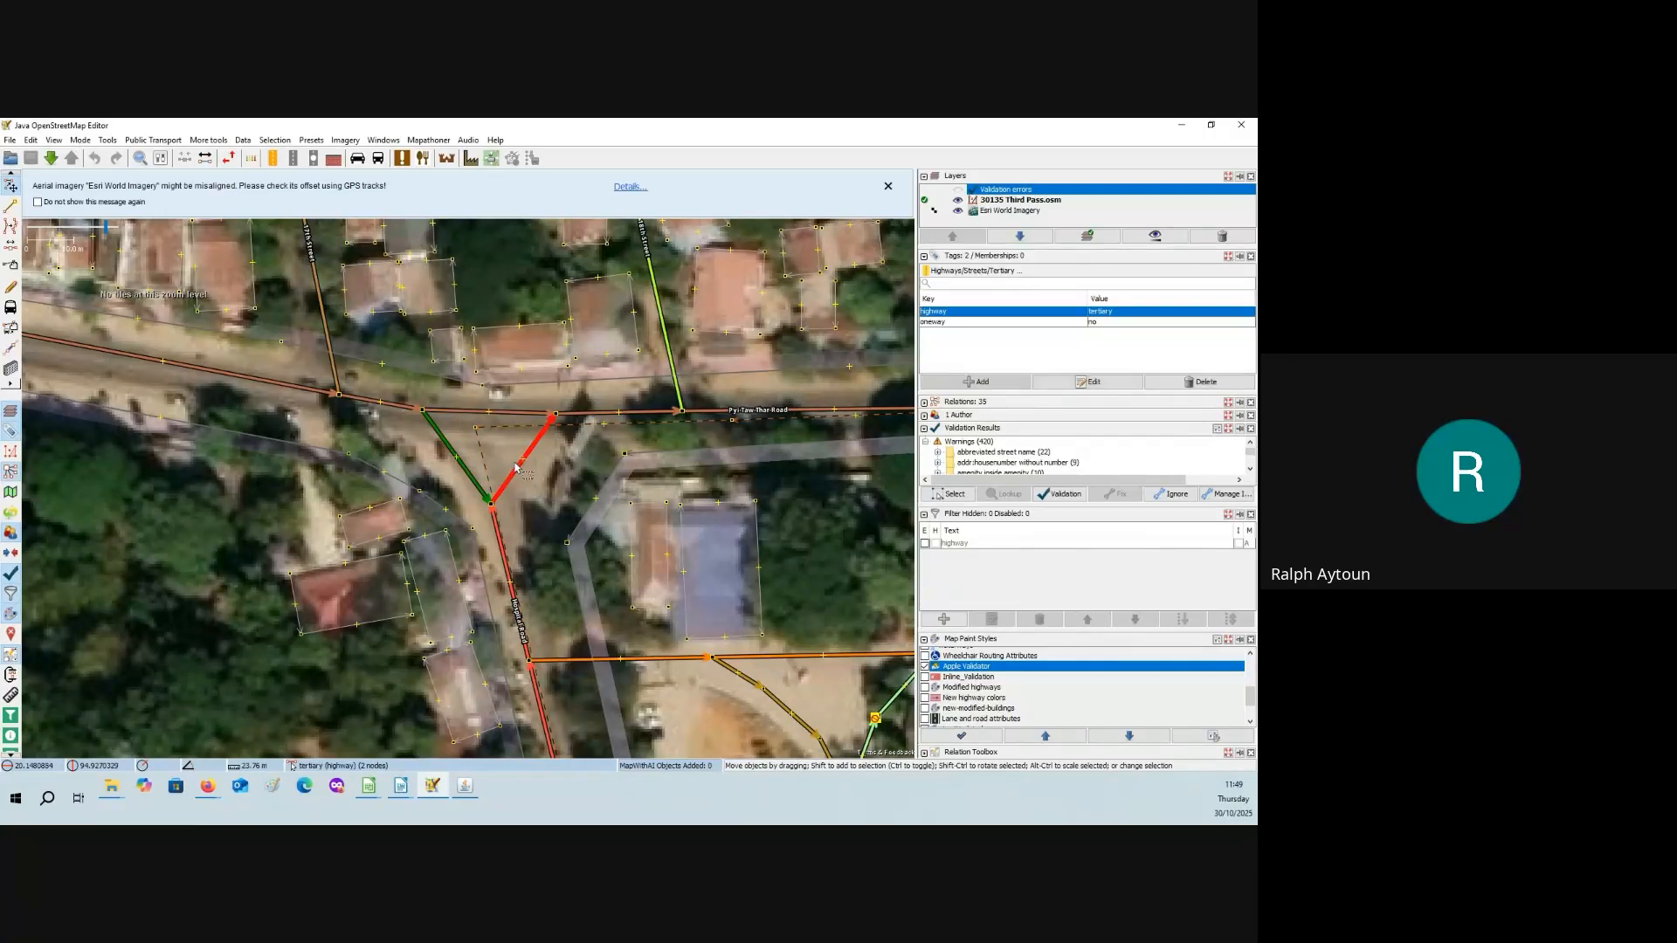
left_click(441, 421)
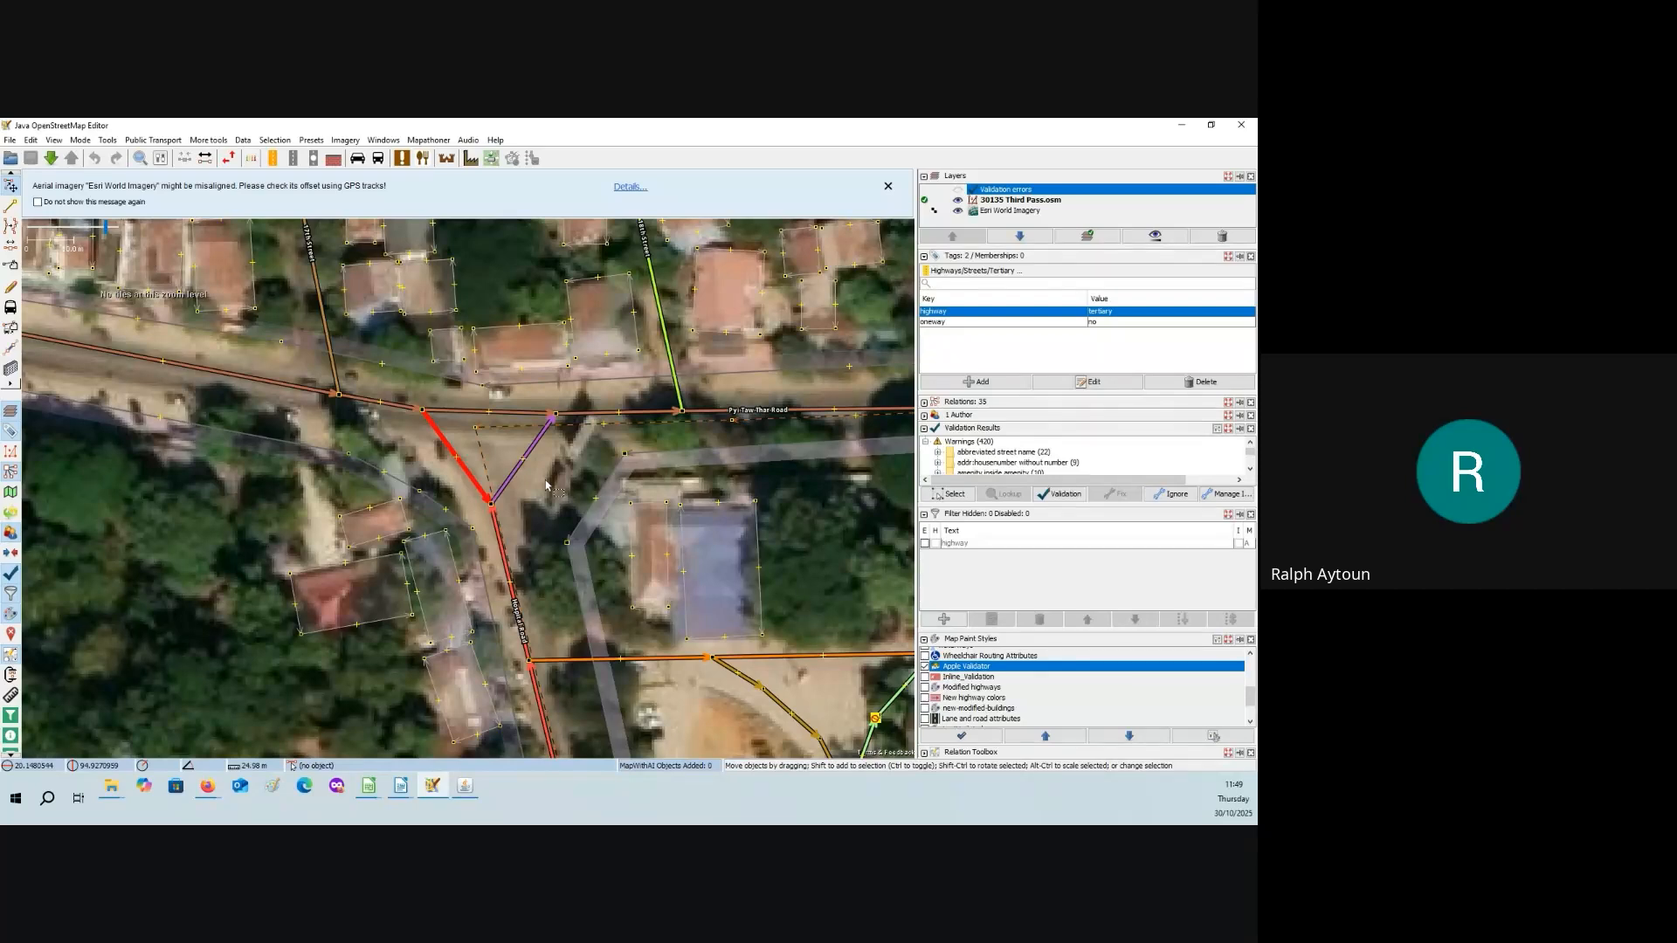
left_click_drag(359, 725, 420, 559)
scroll(420, 558, "down", 5)
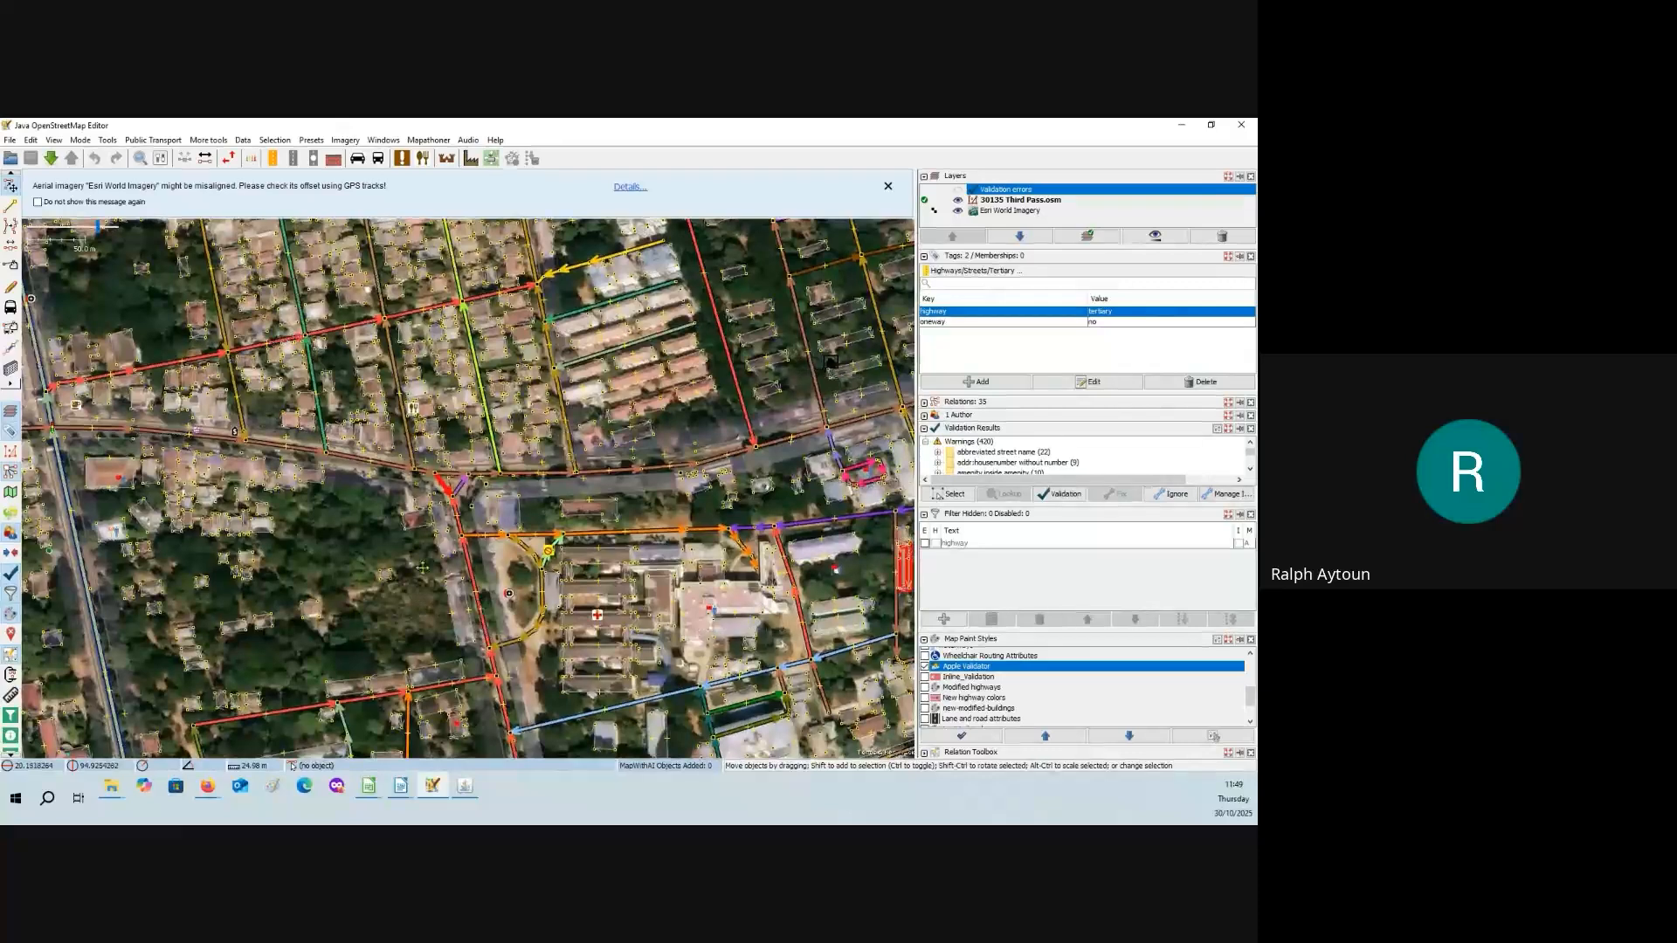
left_click_drag(438, 485, 446, 470)
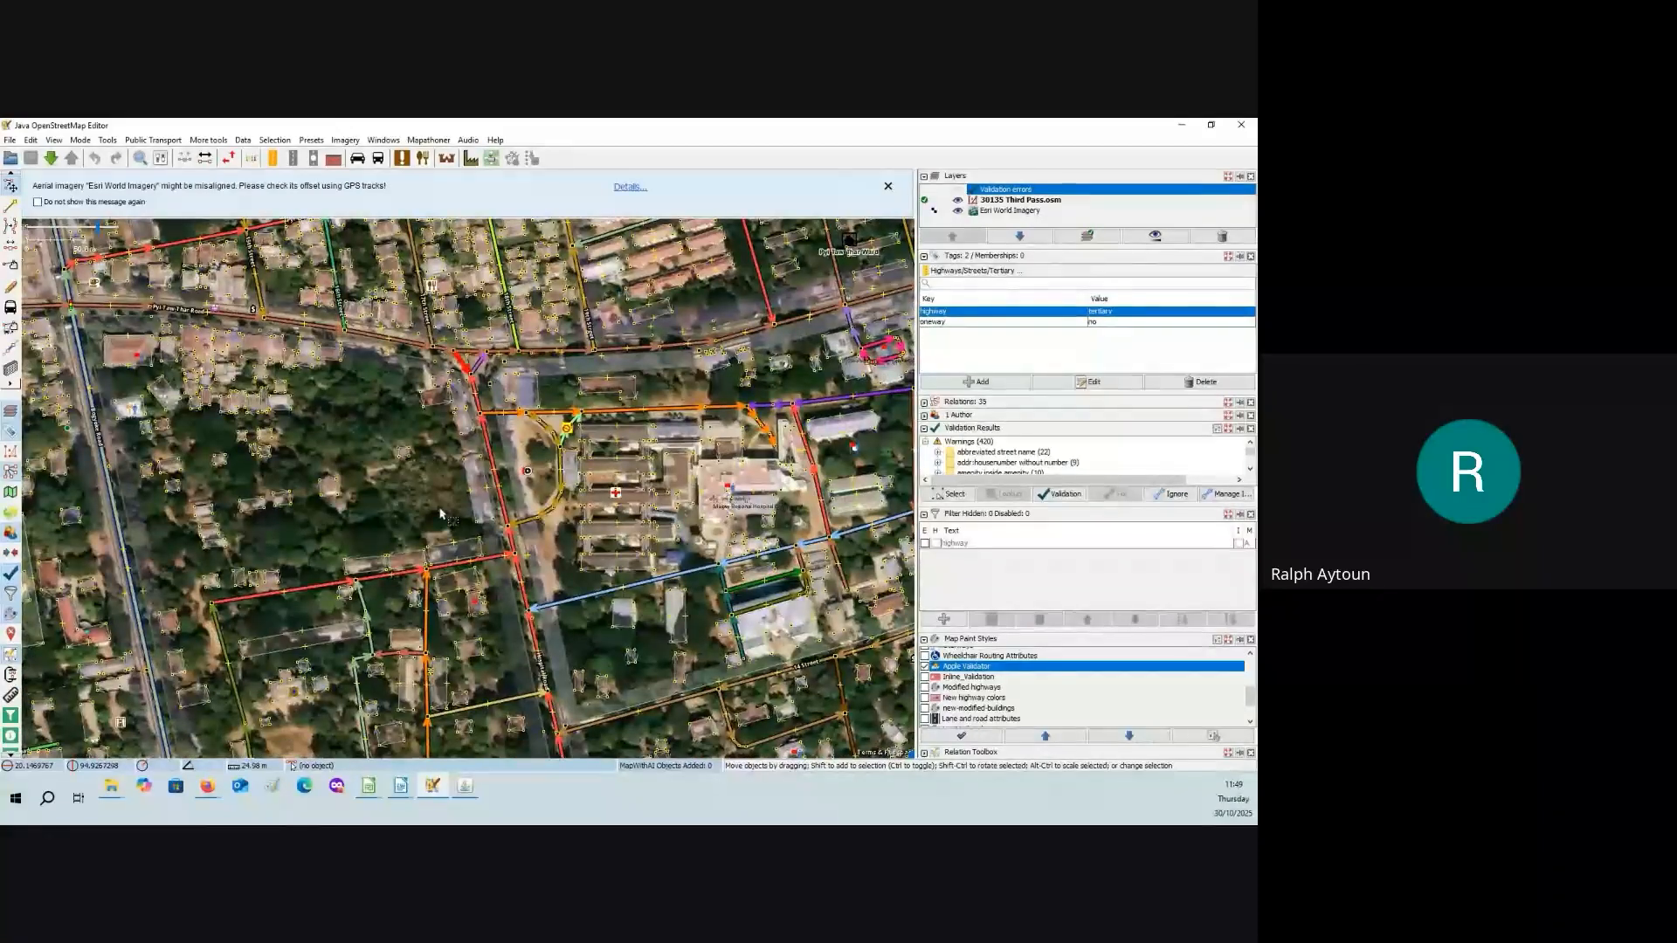
- Switch the map paint style from Apple Validator to Missing Maps / Youth Mappers Validators Checks after surveying the town and its surroundings
left_click_drag(511, 477, 714, 446)
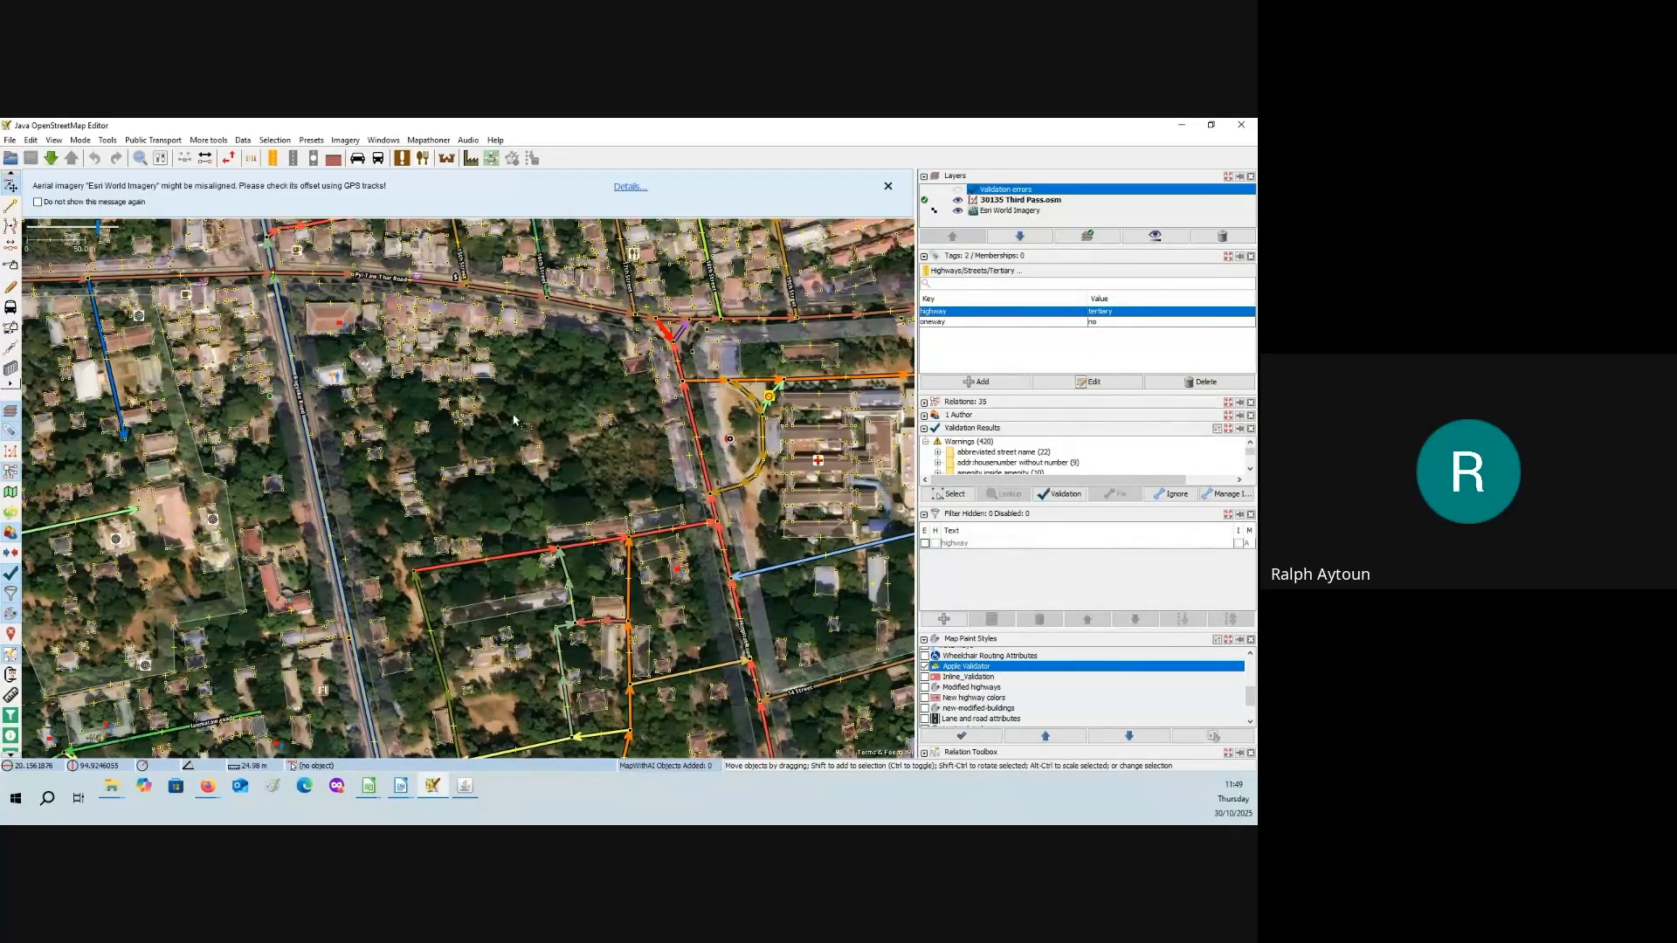
scroll(514, 420, "down", 2)
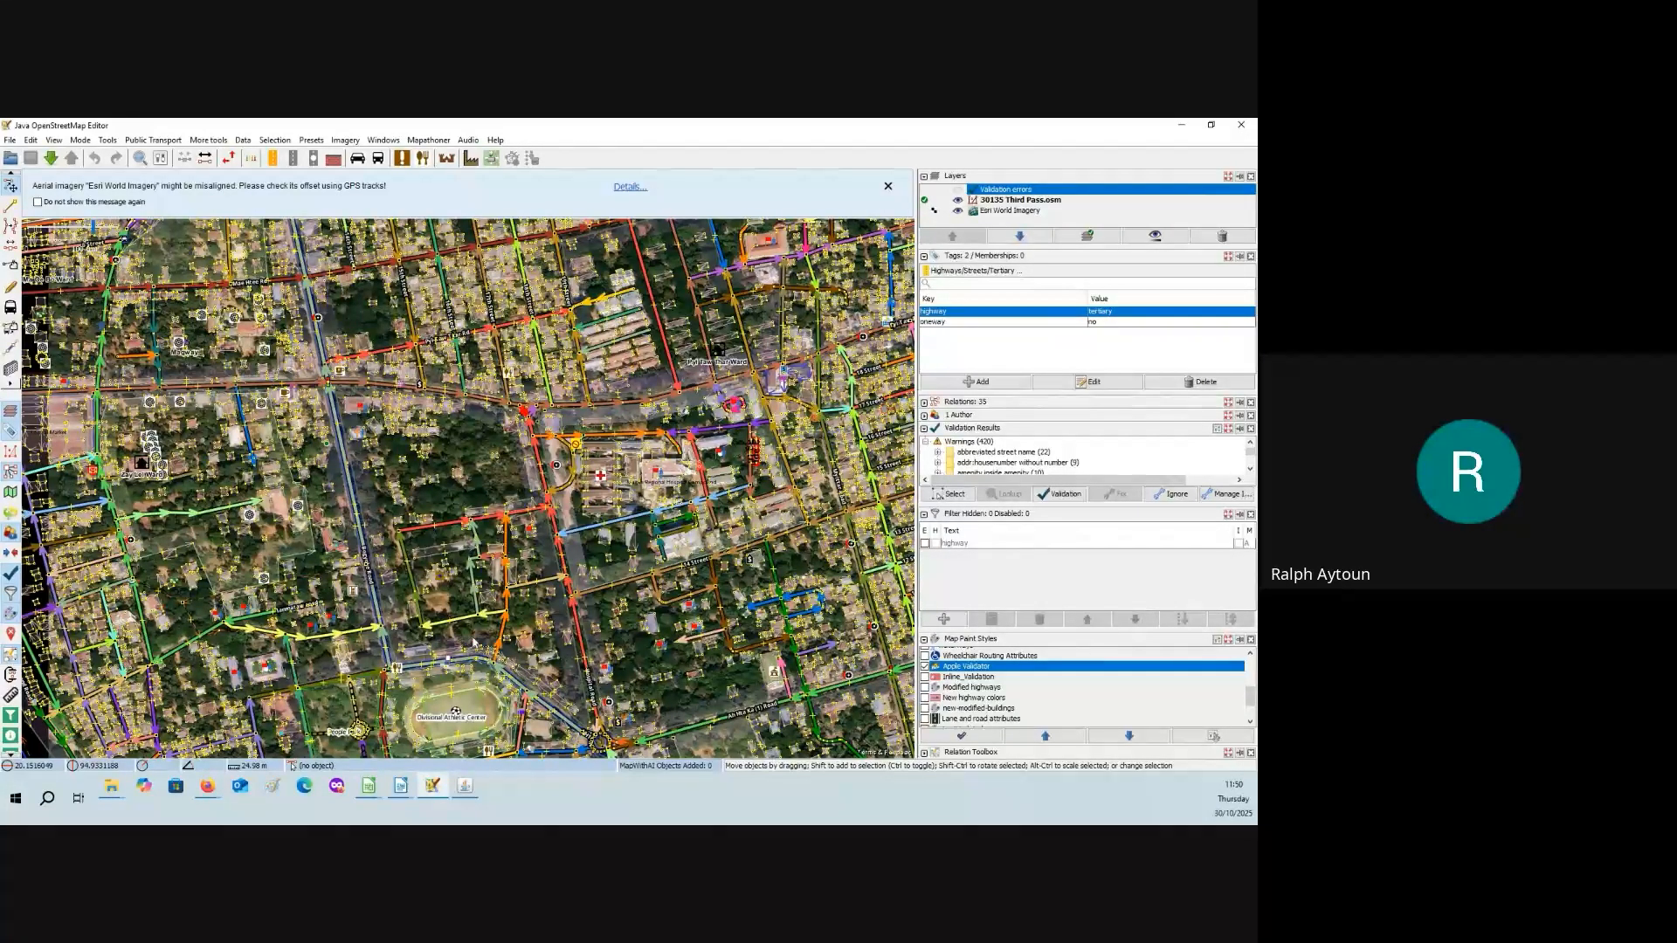
scroll(474, 643, "down", 5)
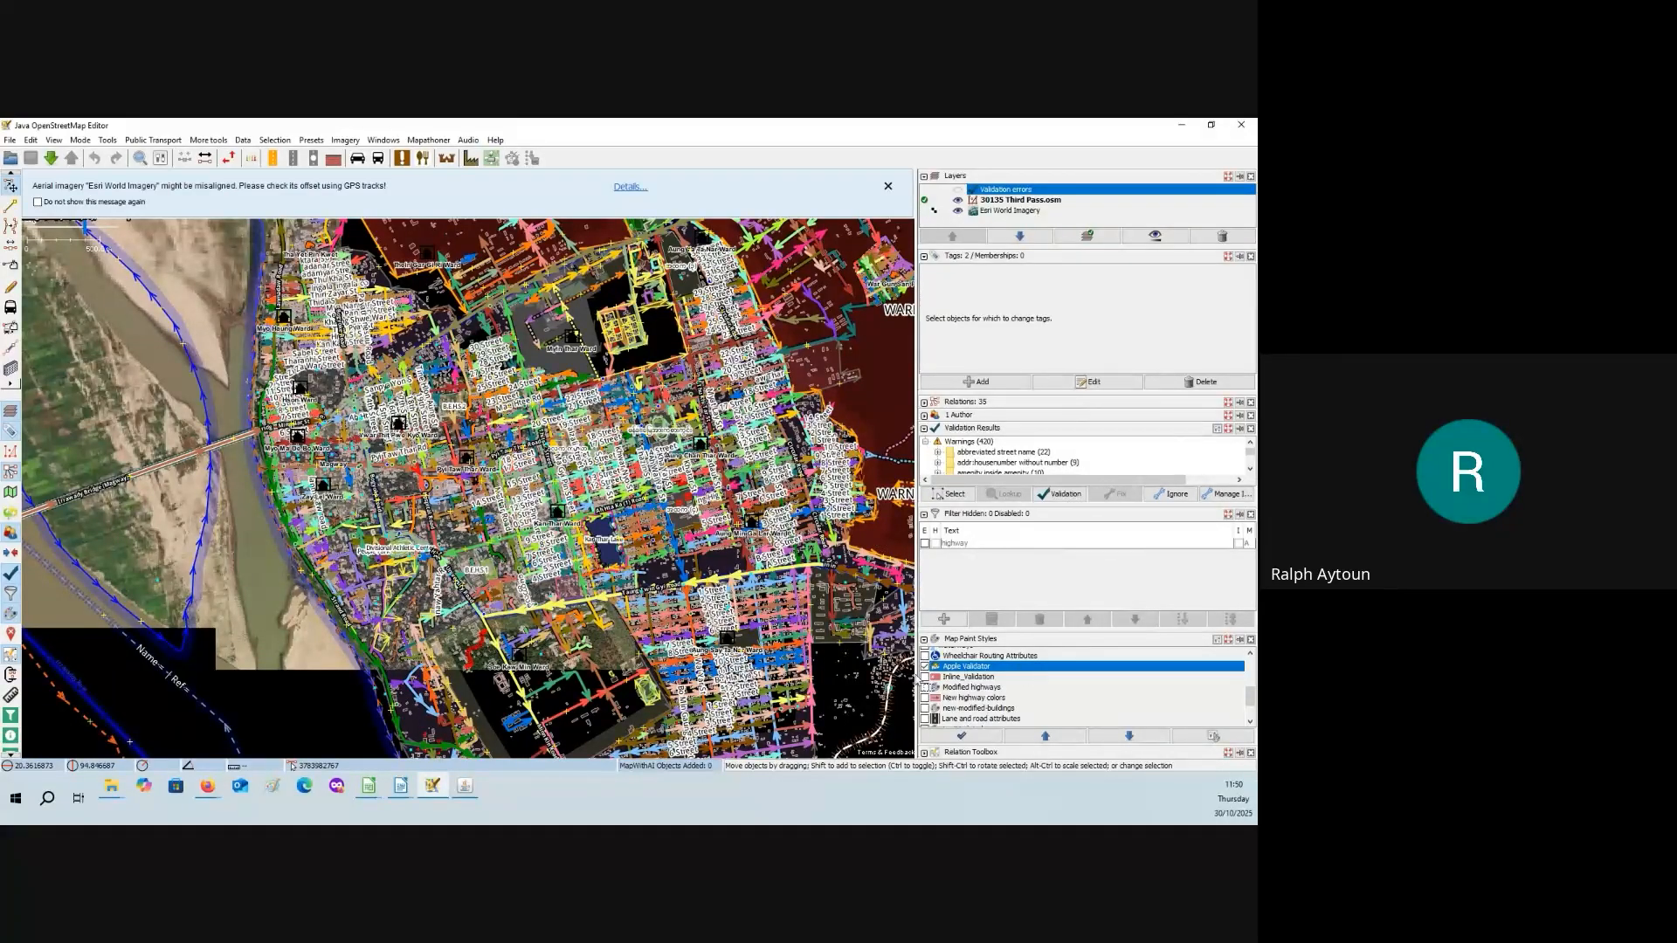
left_click(925, 666)
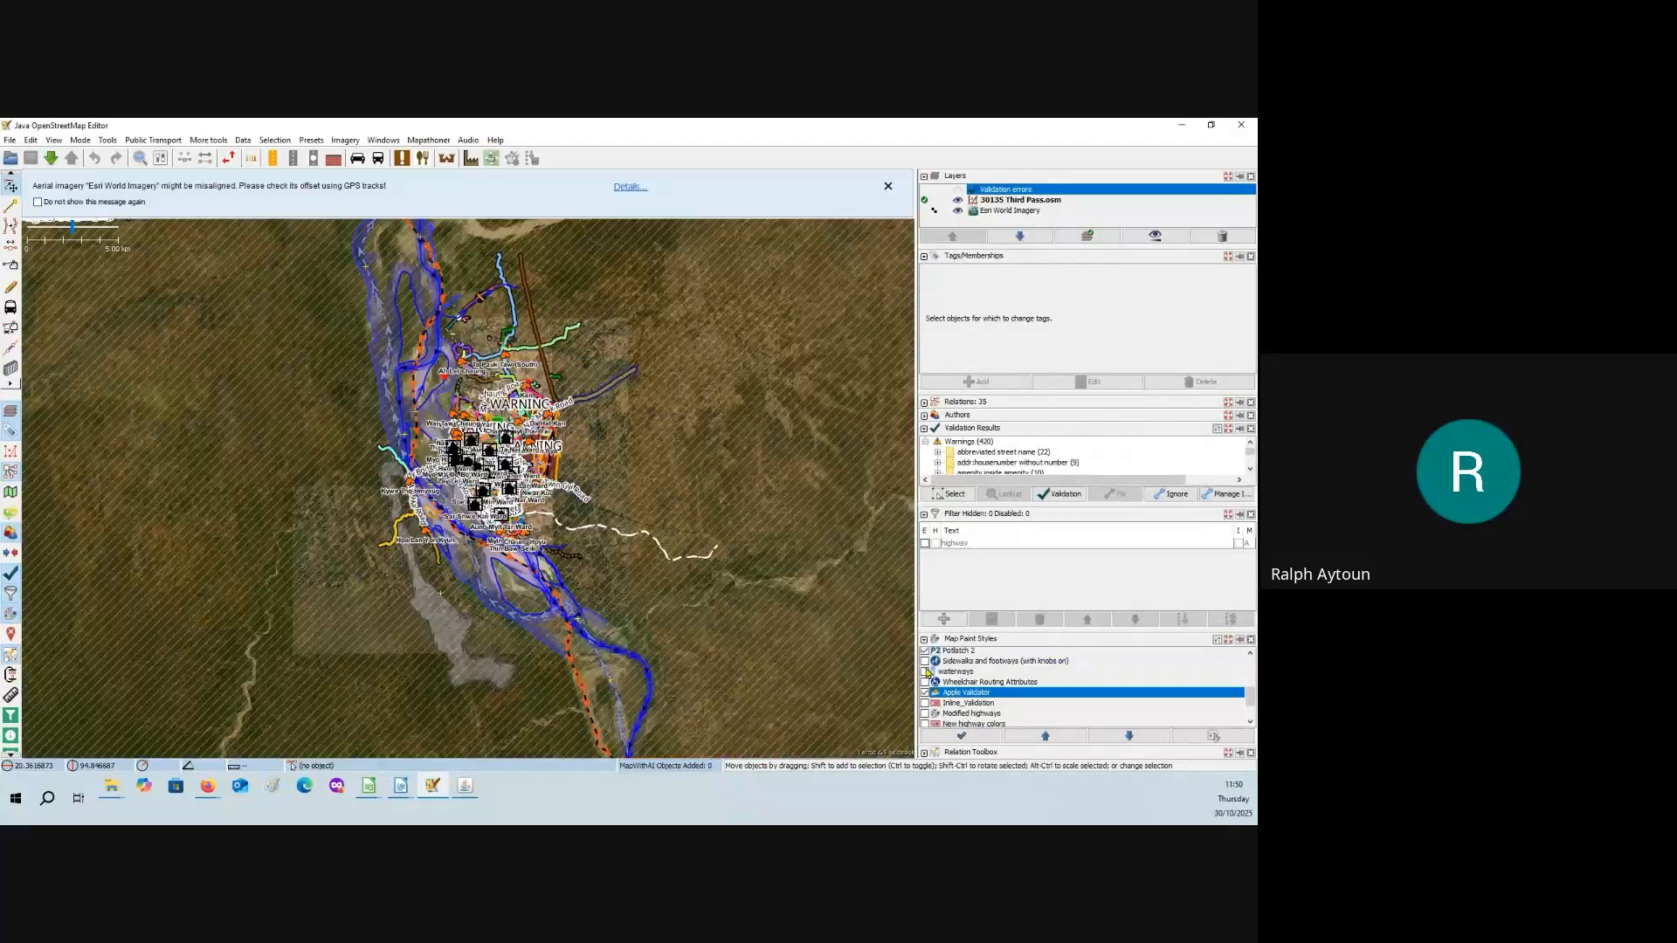
left_click(942, 672)
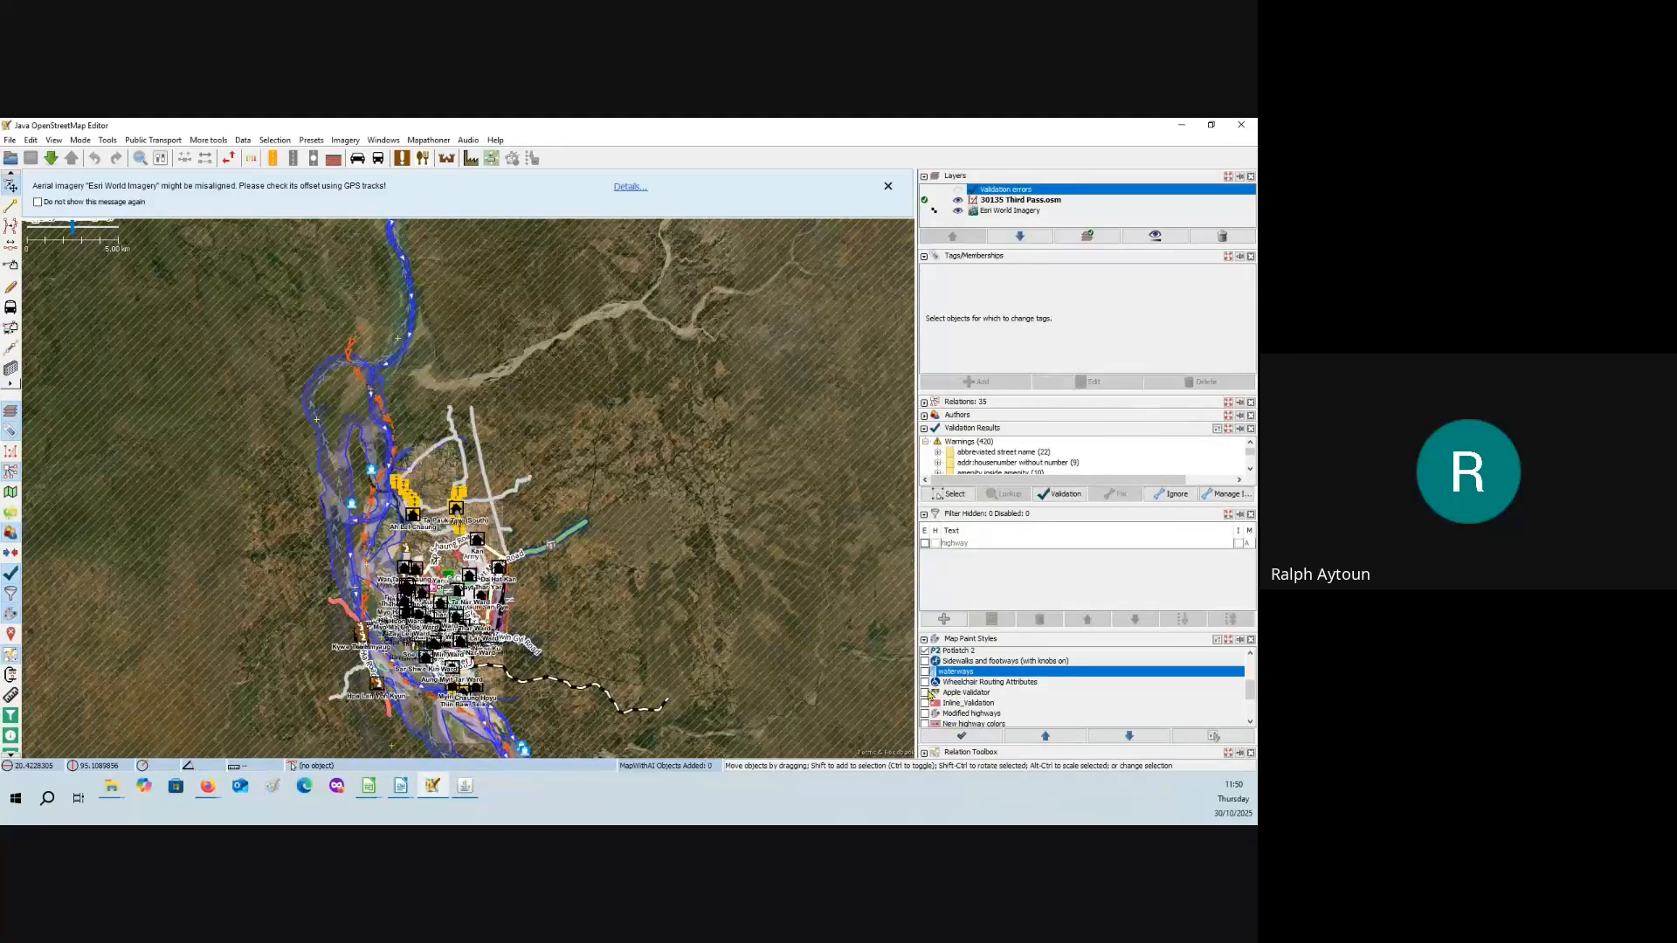
scroll(931, 691, "up", 1)
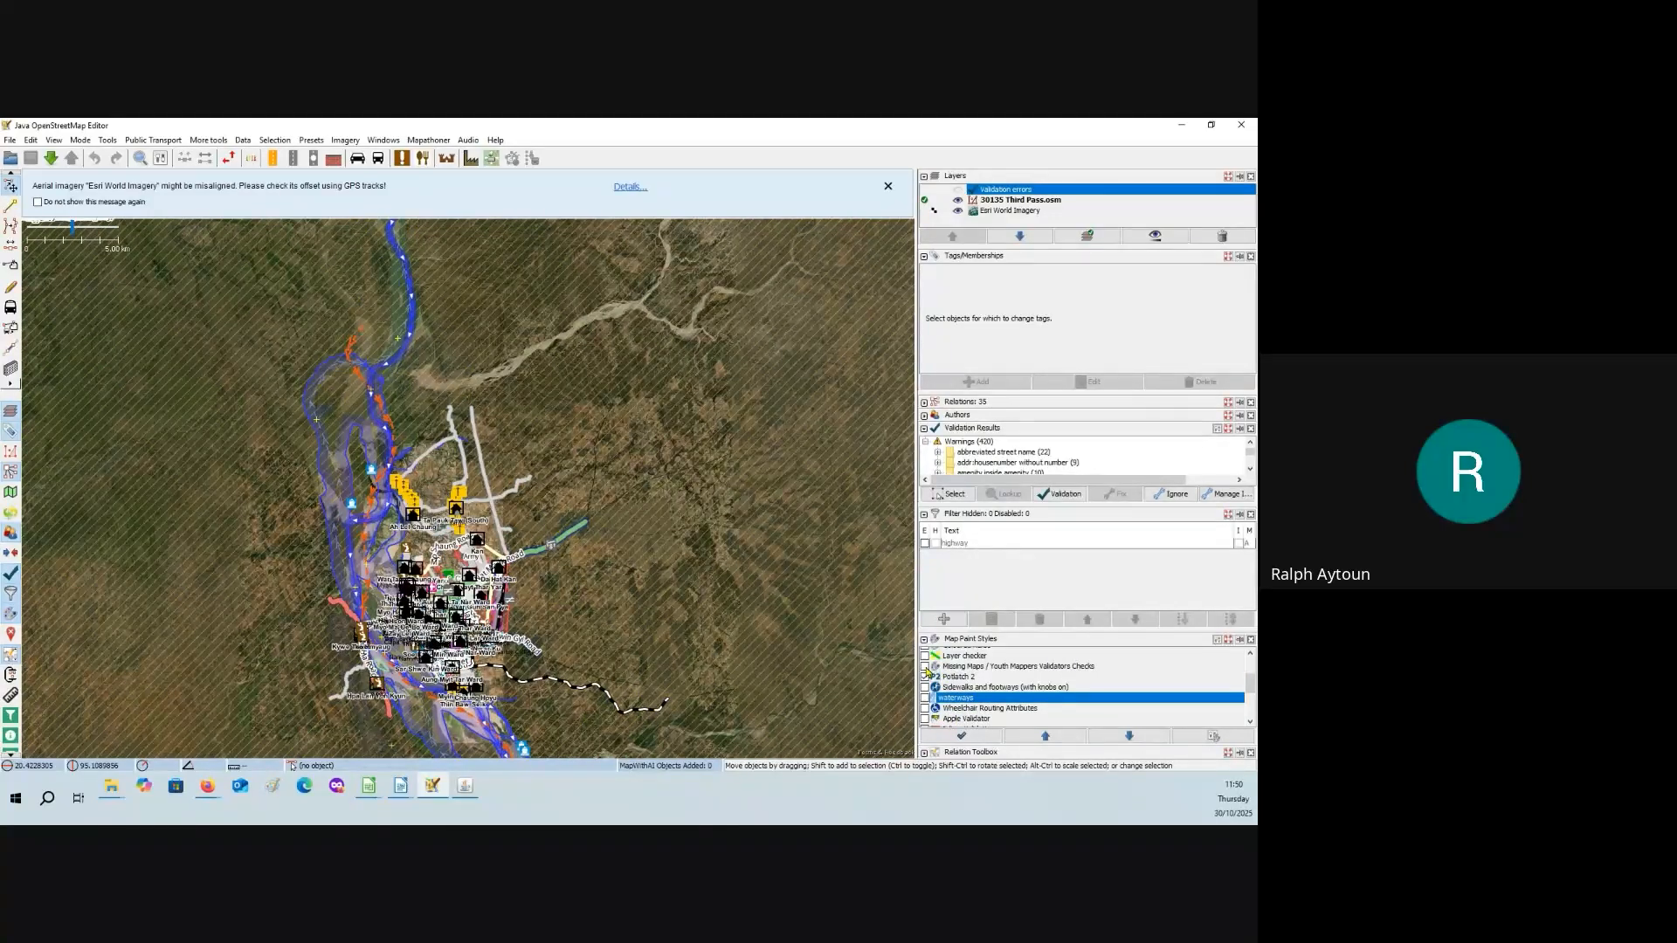
left_click(927, 667)
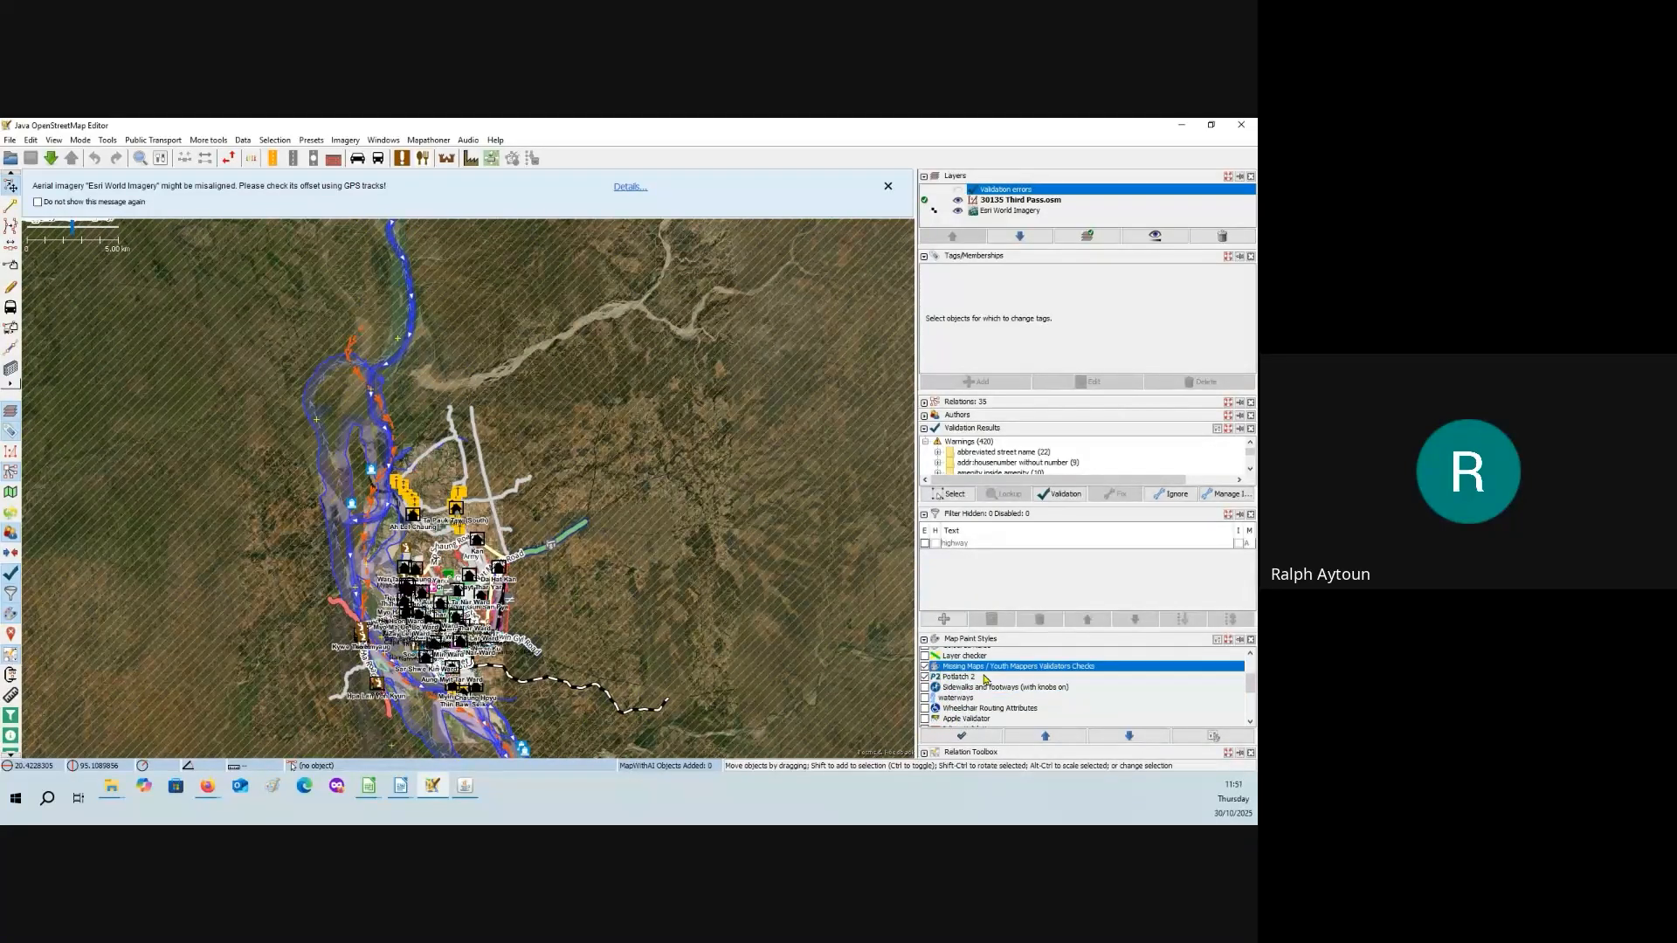
- Enlarge the validation results list and read through its warning categories
left_click(1037, 493)
left_click_drag(1020, 507, 1019, 570)
scroll(1106, 483, "down", 1)
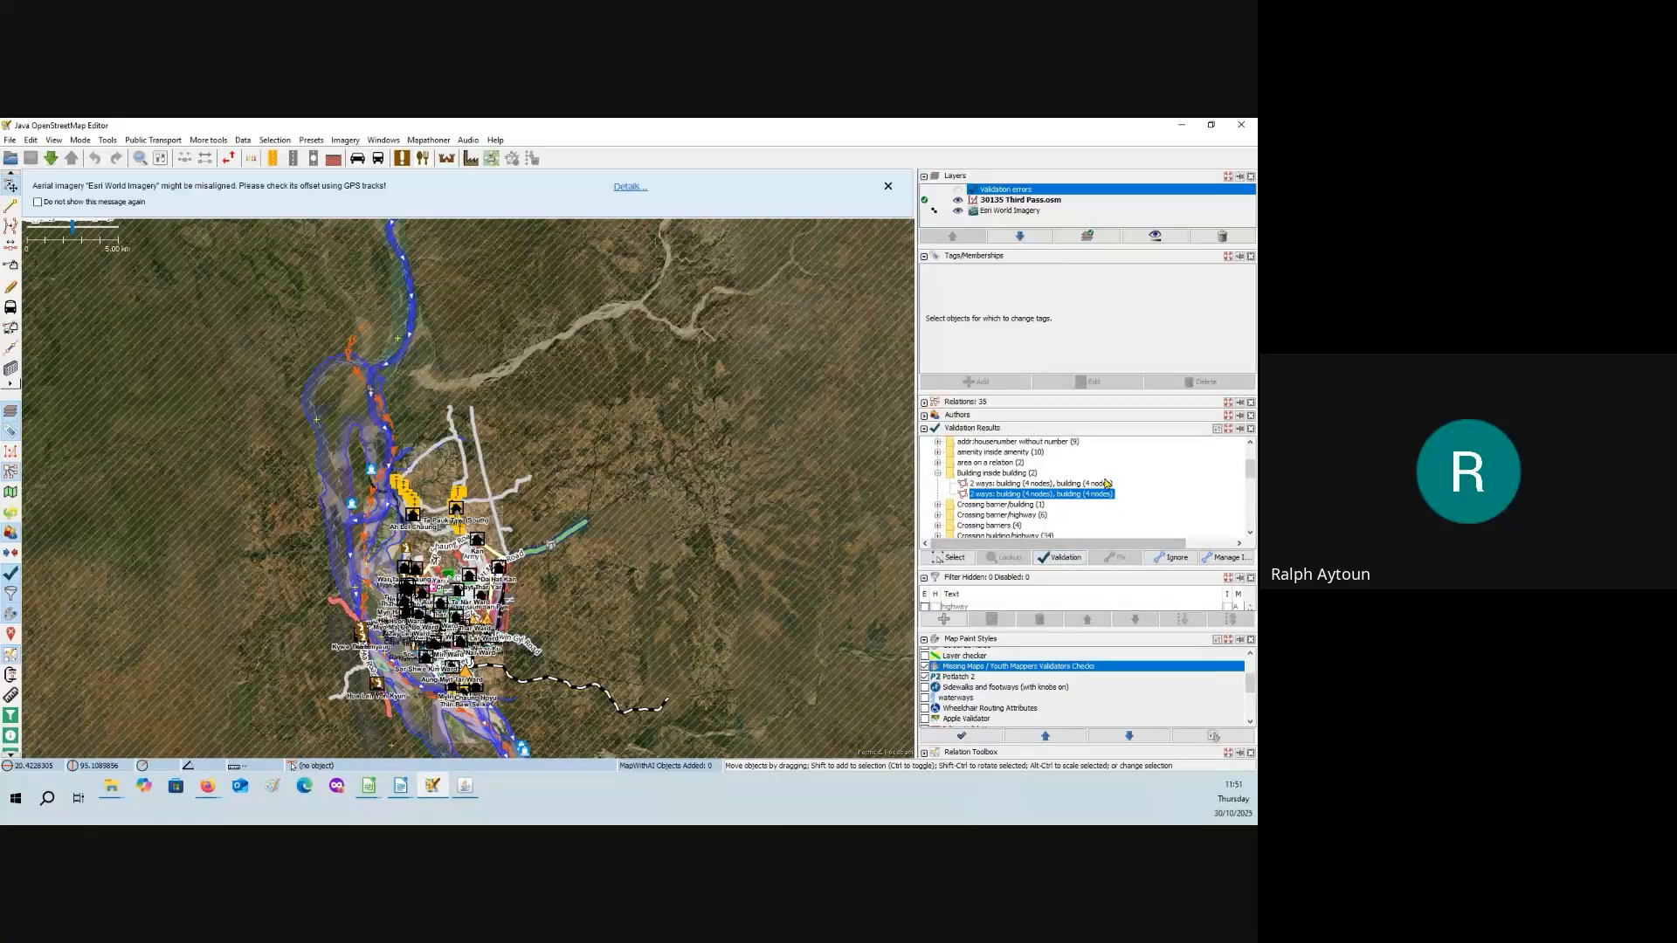
scroll(1101, 483, "down", 3)
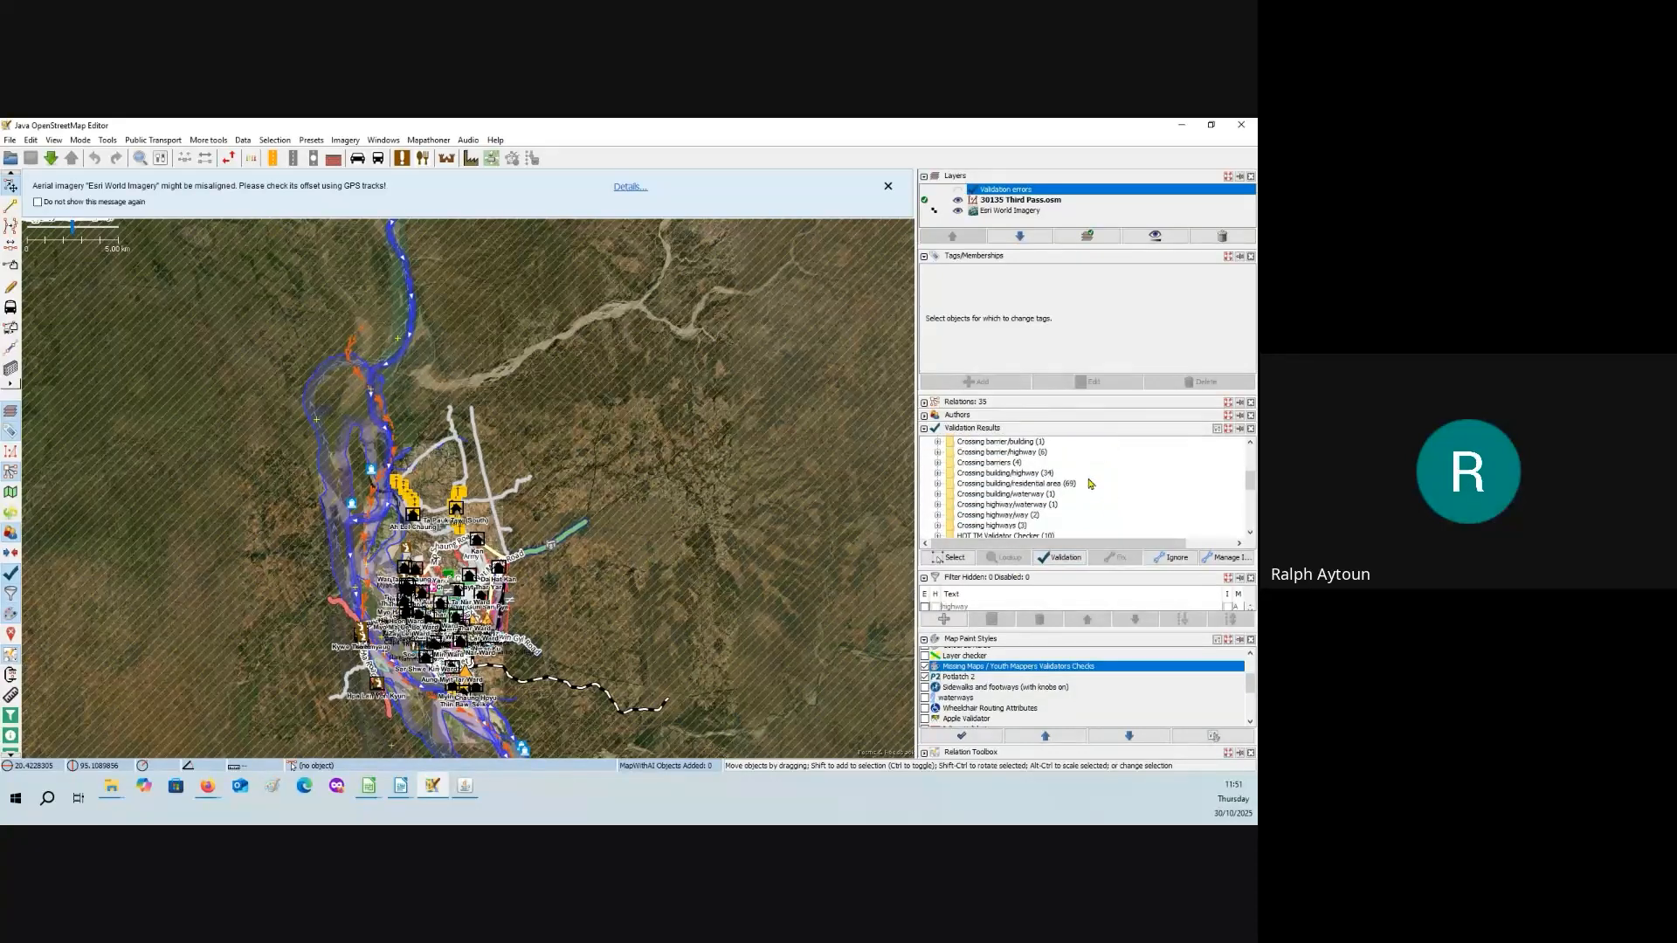
scroll(1089, 483, "up", 1)
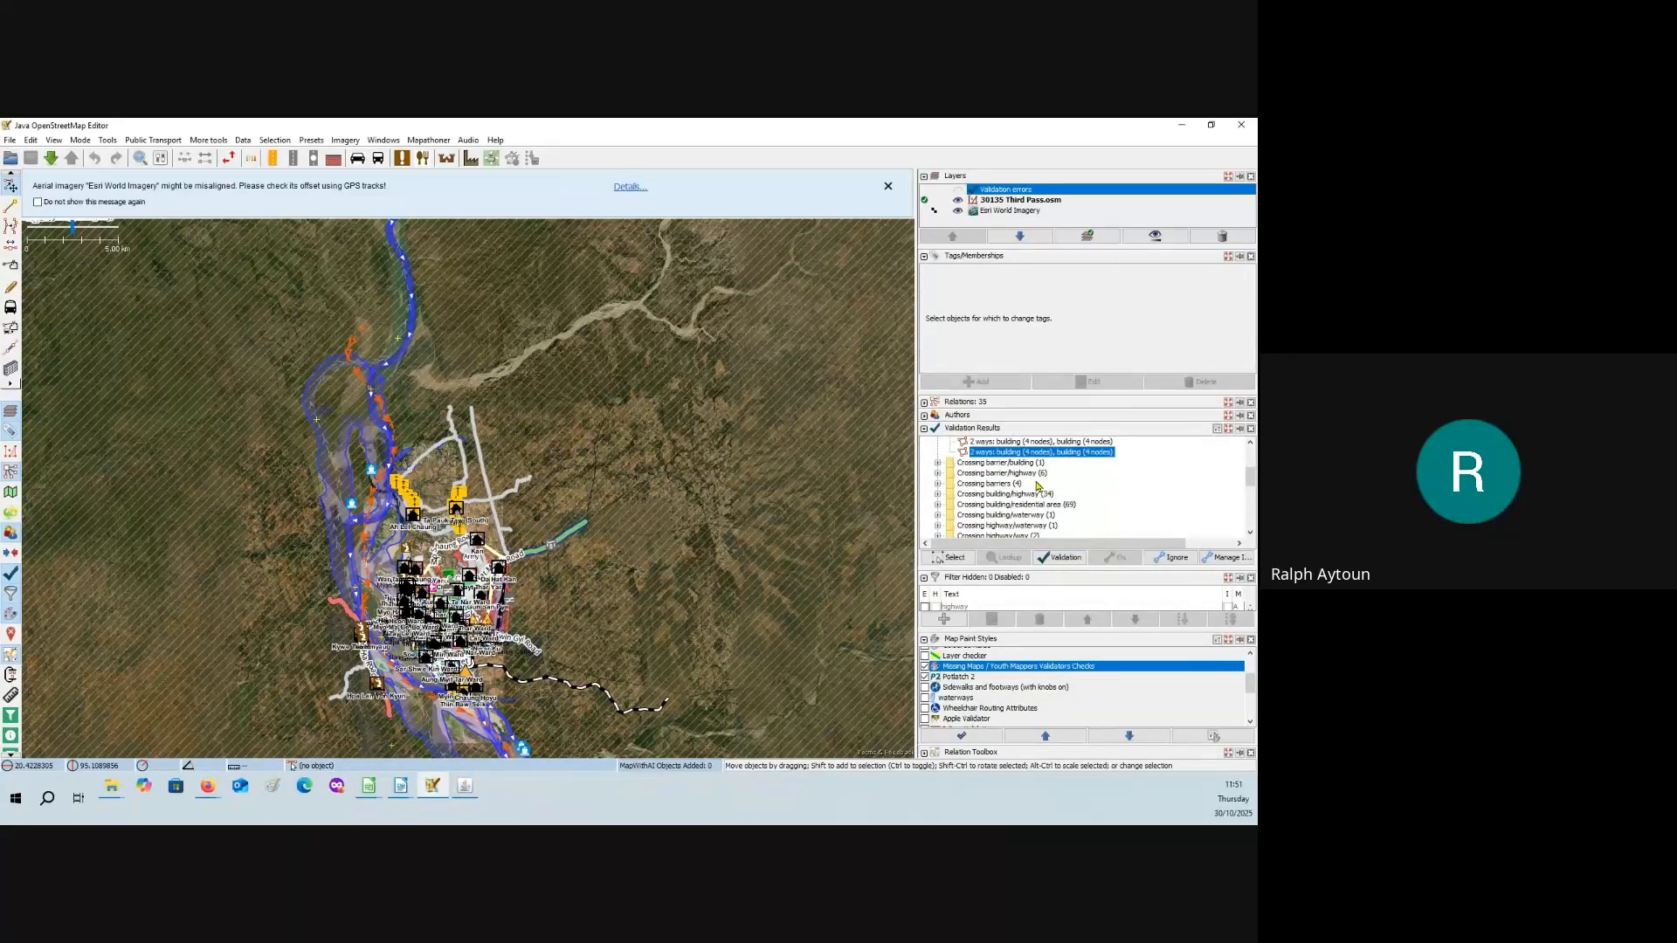
scroll(1065, 487, "down", 5)
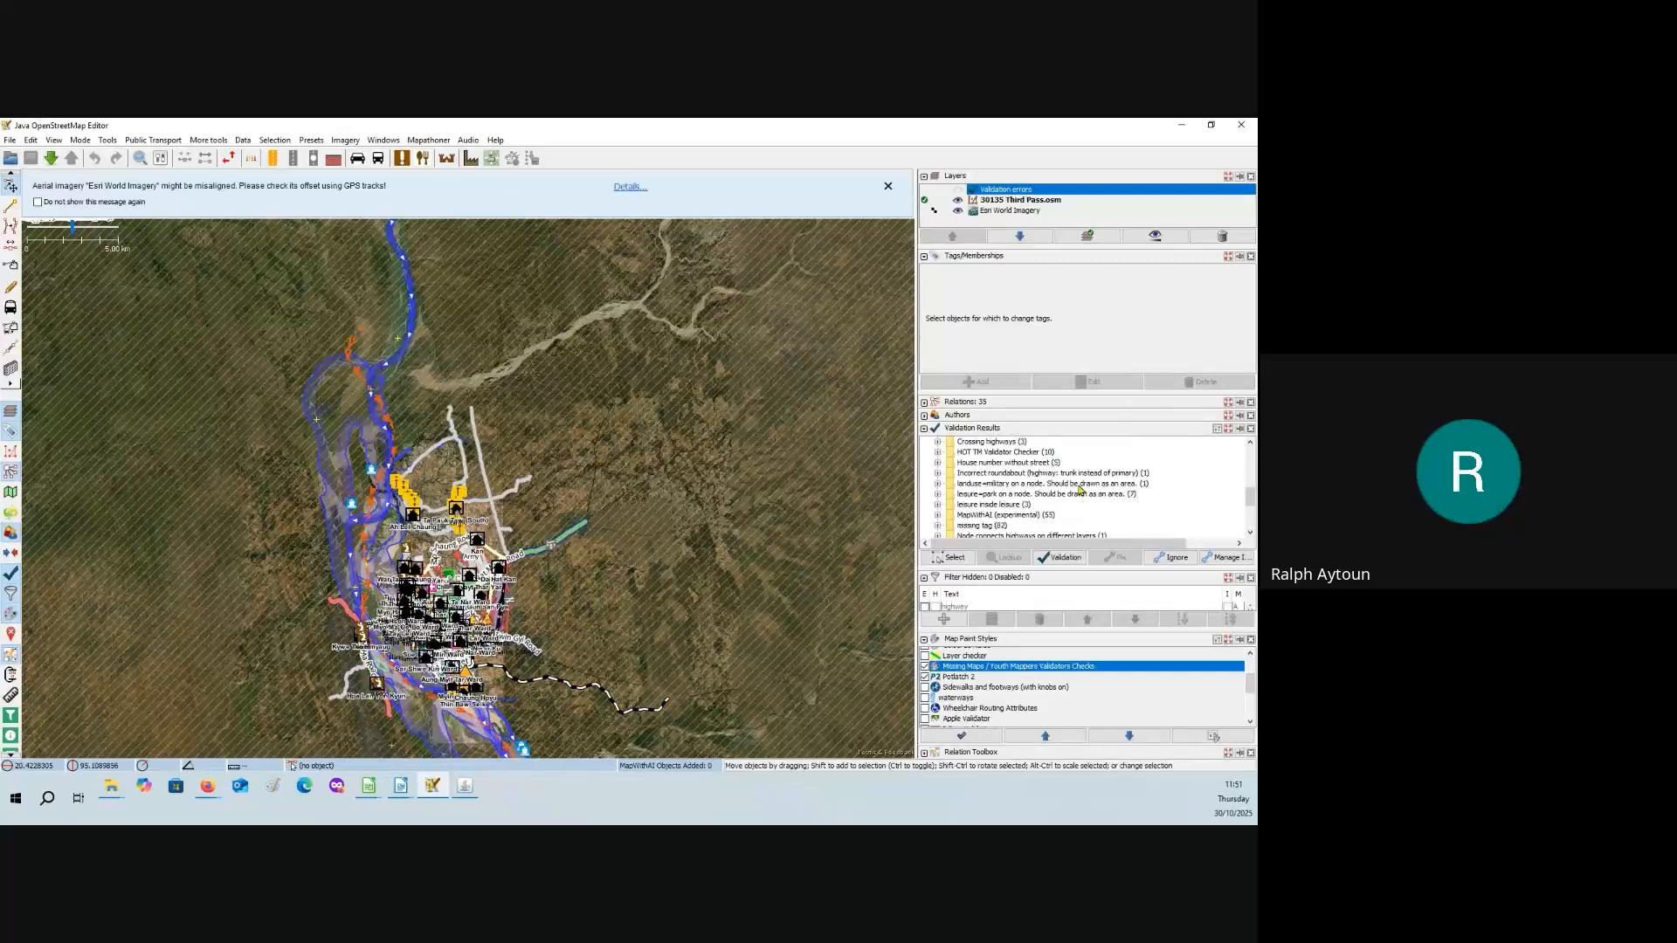
scroll(1080, 490, "down", 5)
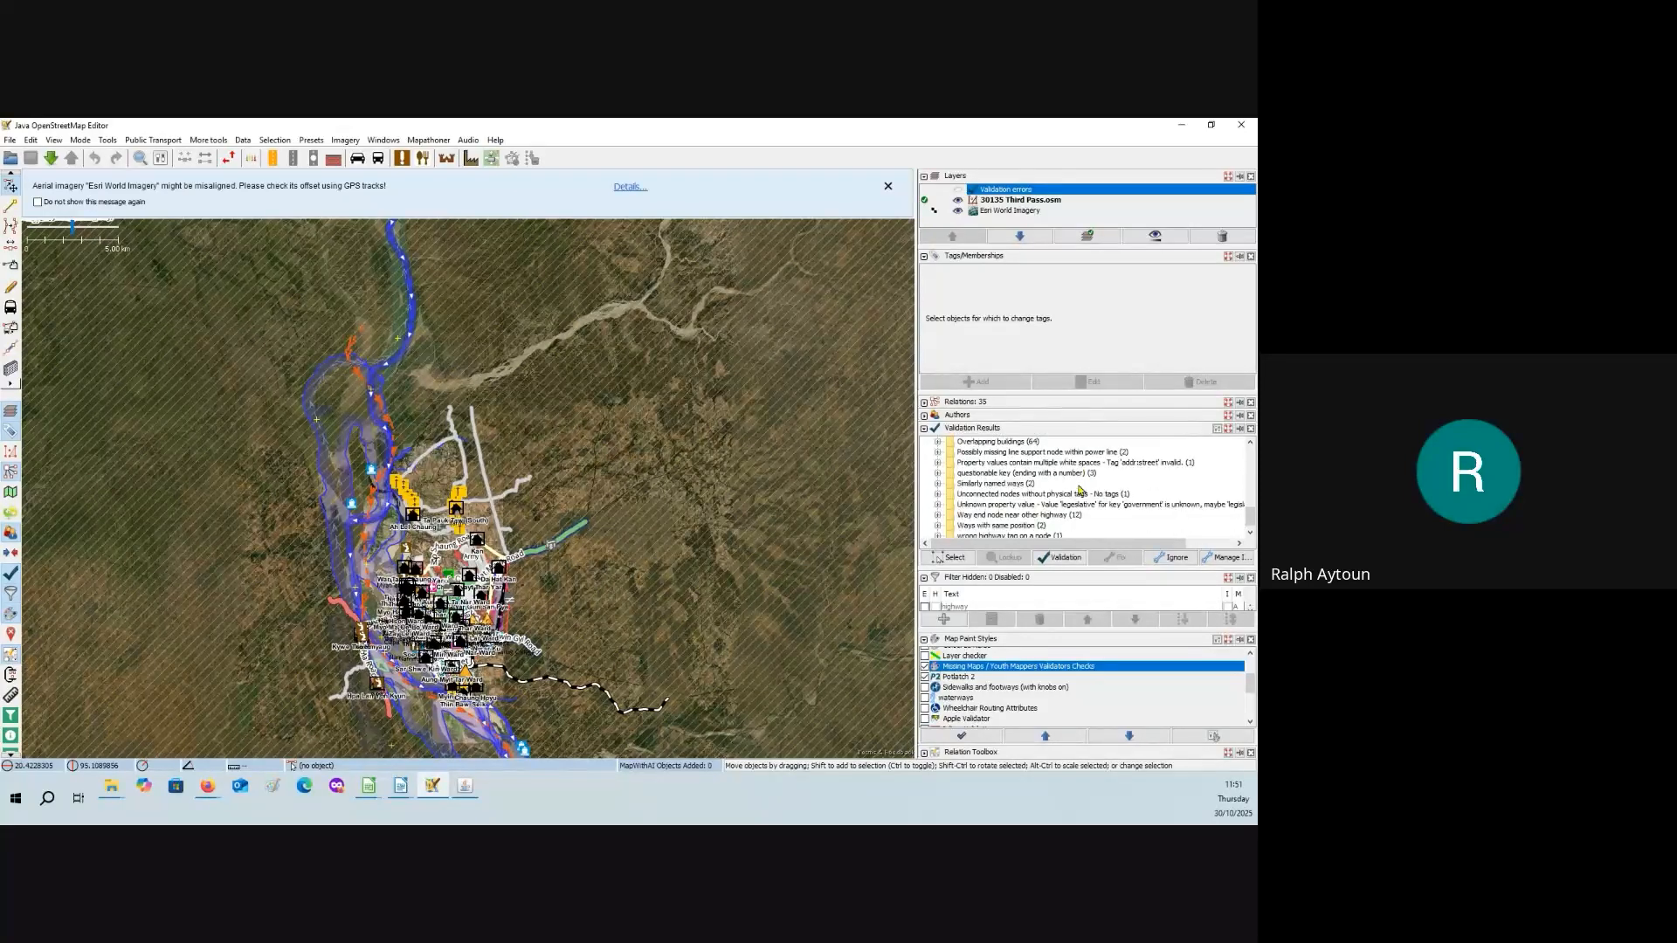
scroll(1080, 490, "up", 3)
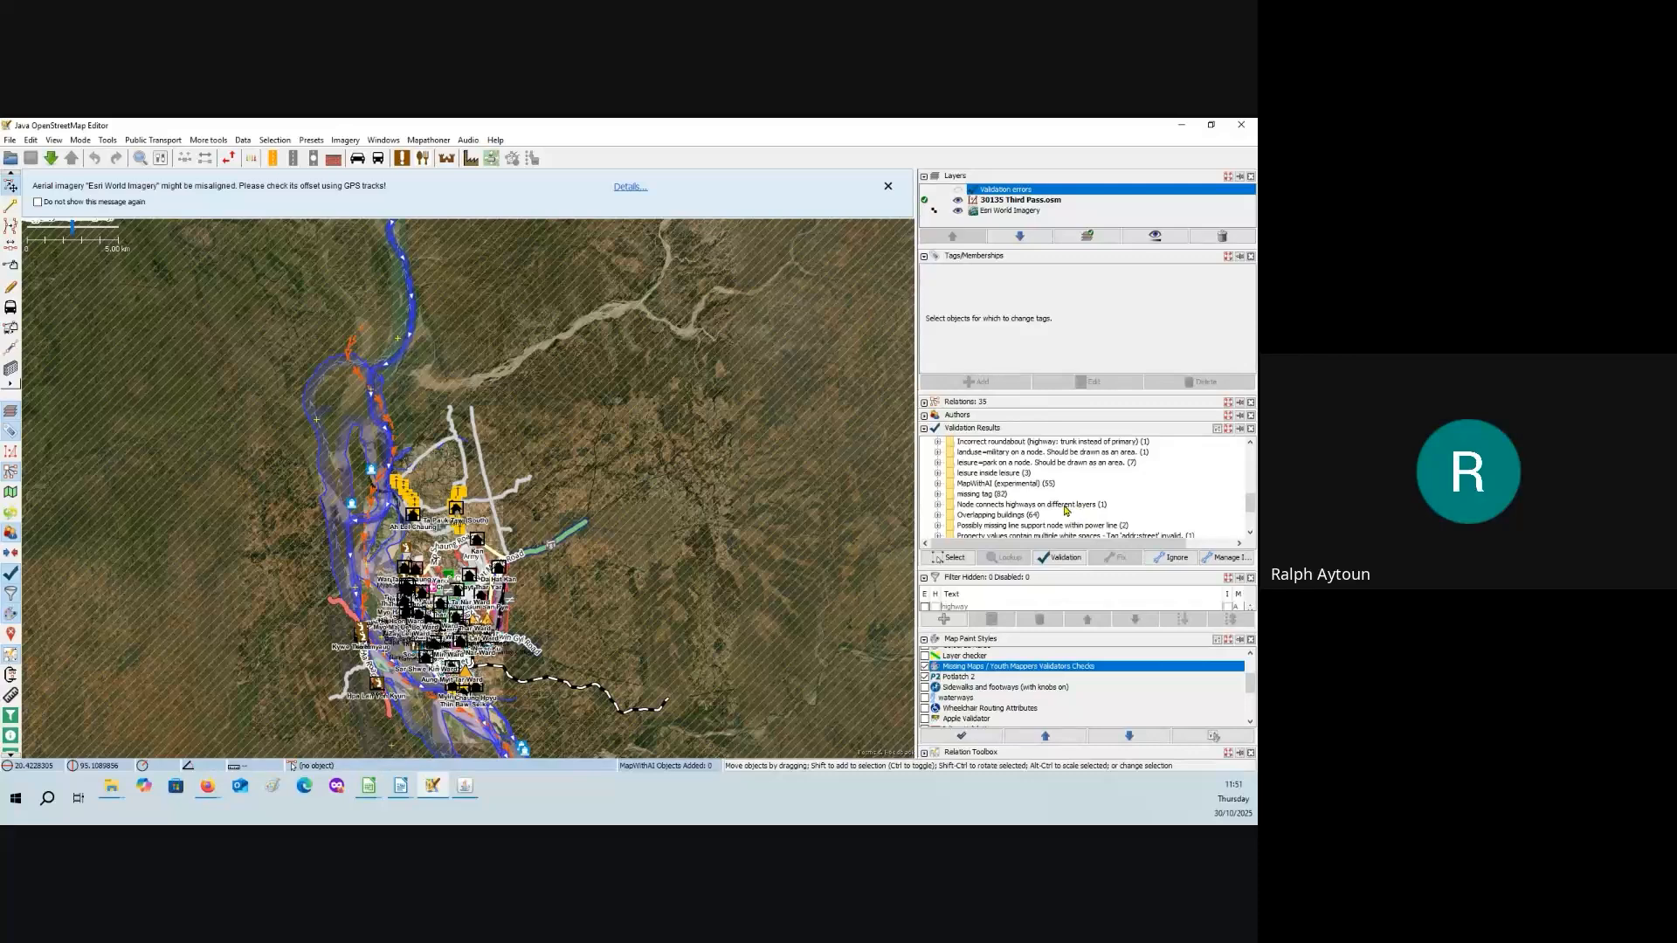
scroll(1067, 512, "up", 1)
scroll(1068, 512, "down", 2)
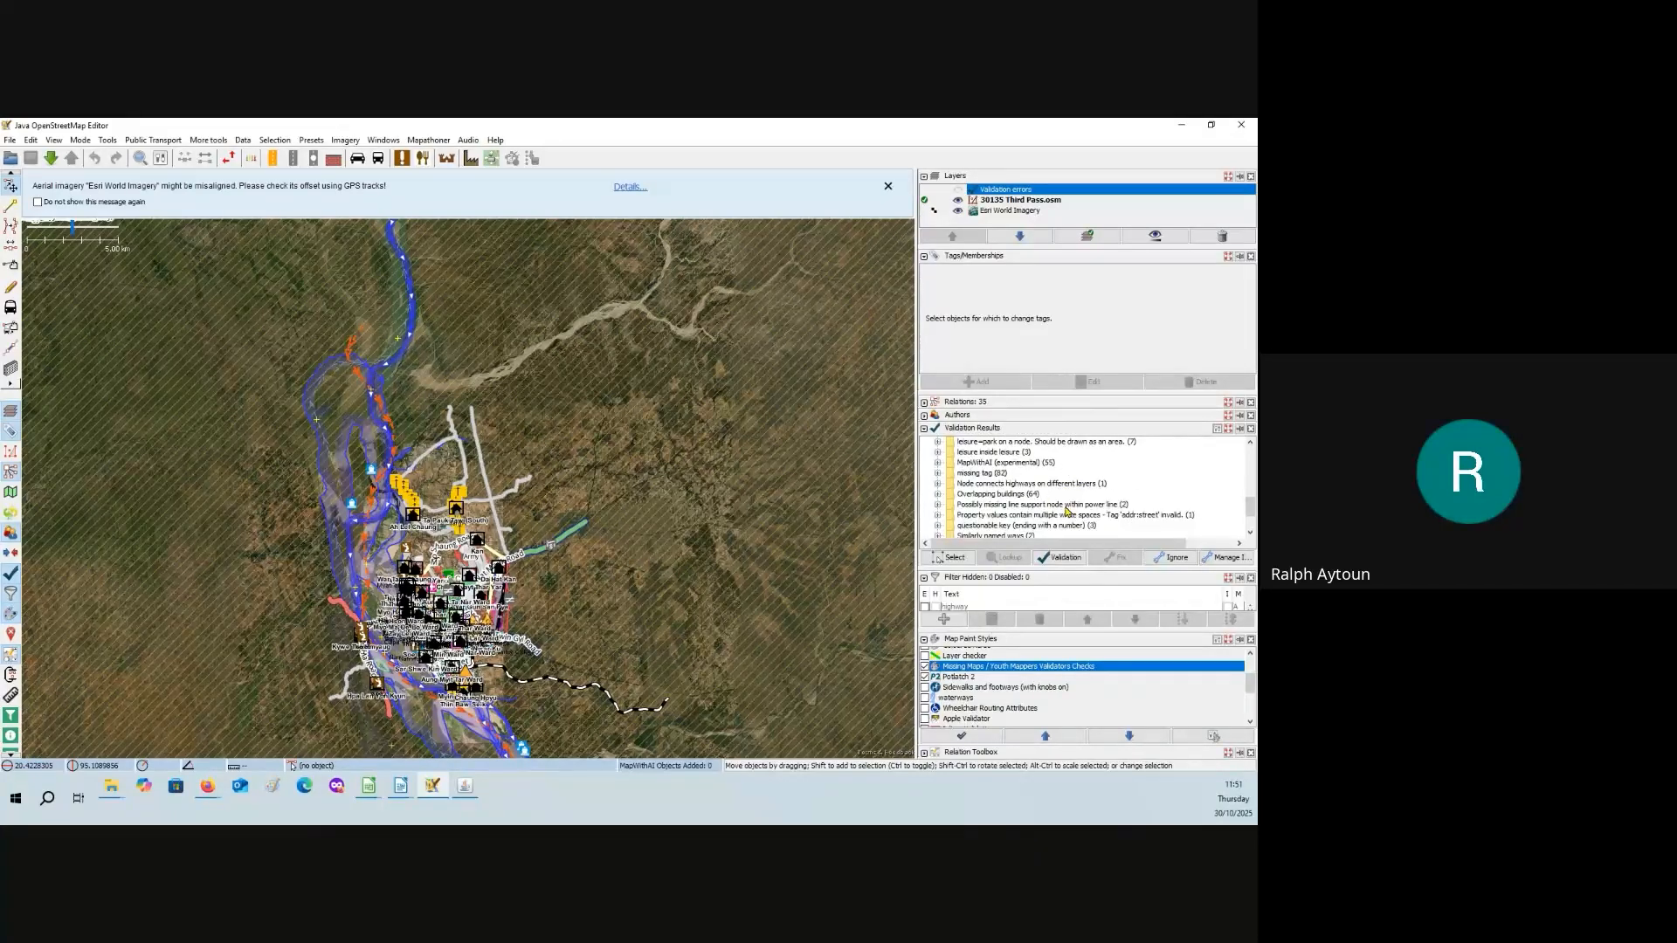
- Expand the Overlapping buildings warnings and zoom the map to the first listed building pair
left_click(938, 494)
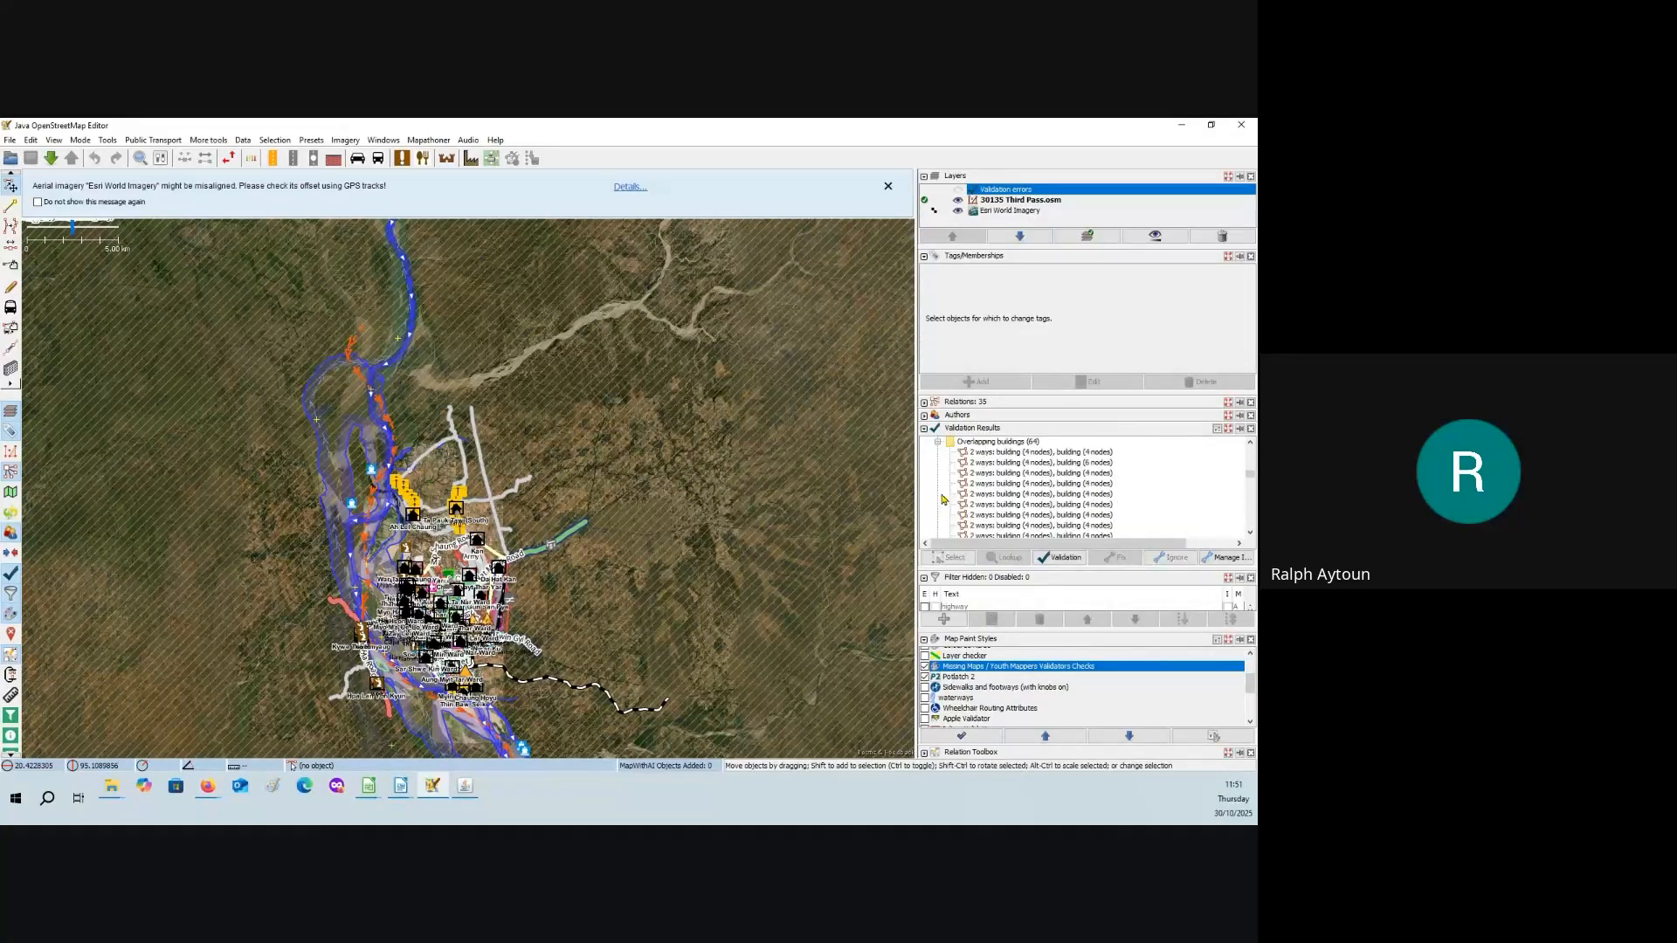
left_click(1000, 453)
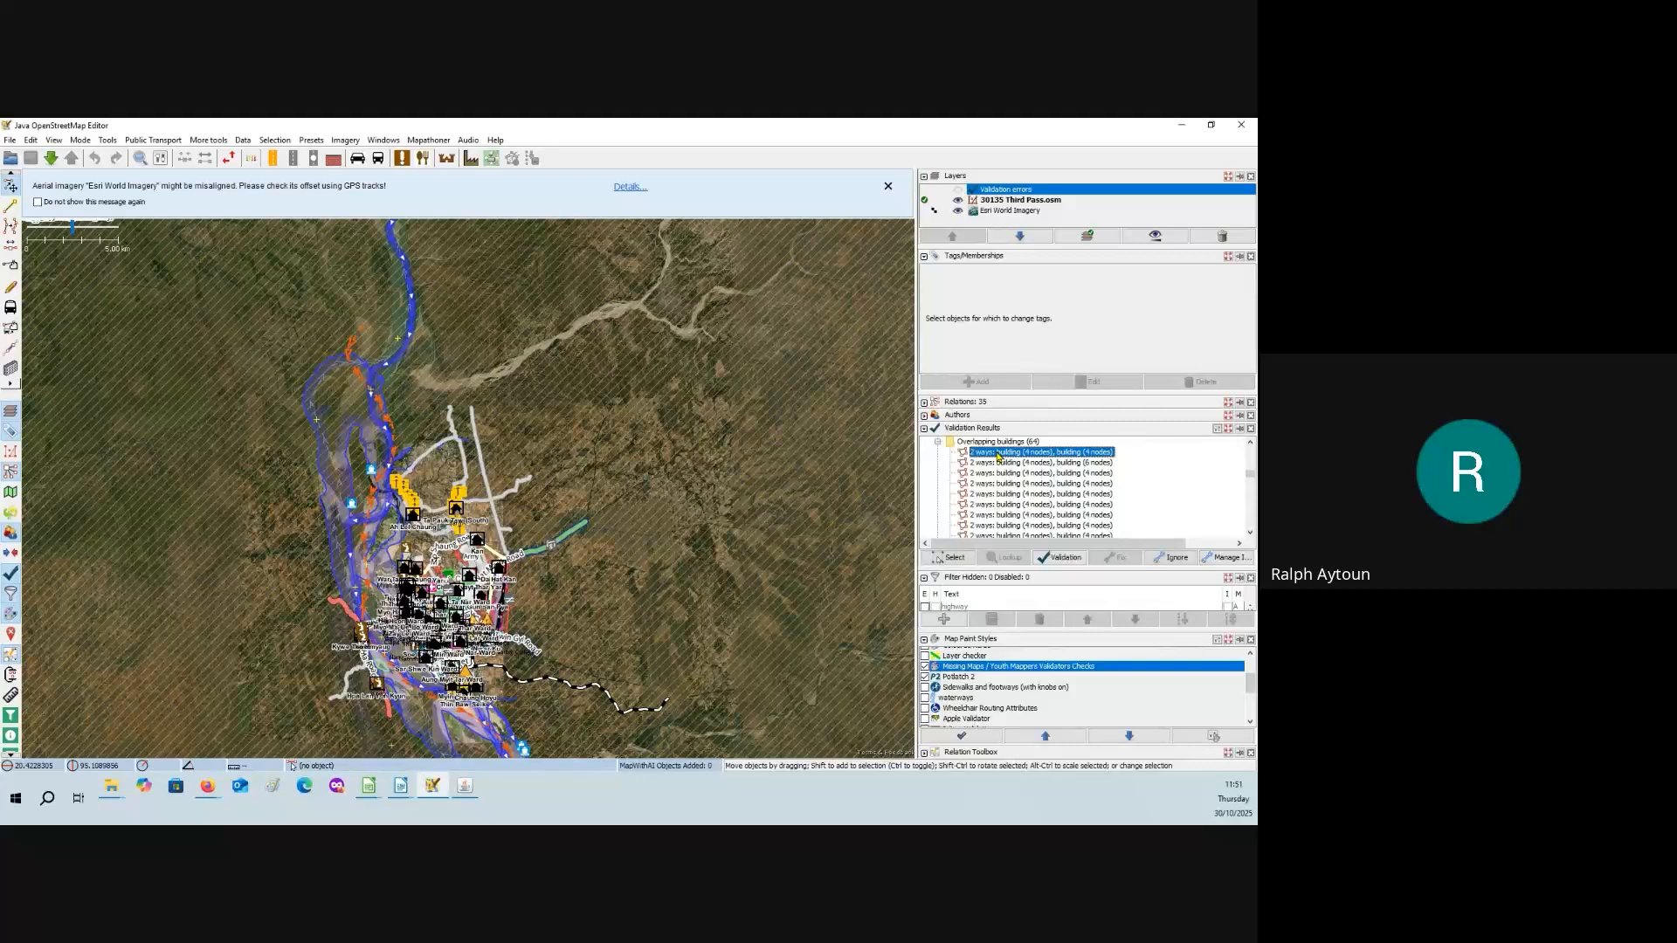
right_click(1001, 453)
left_click(1039, 462)
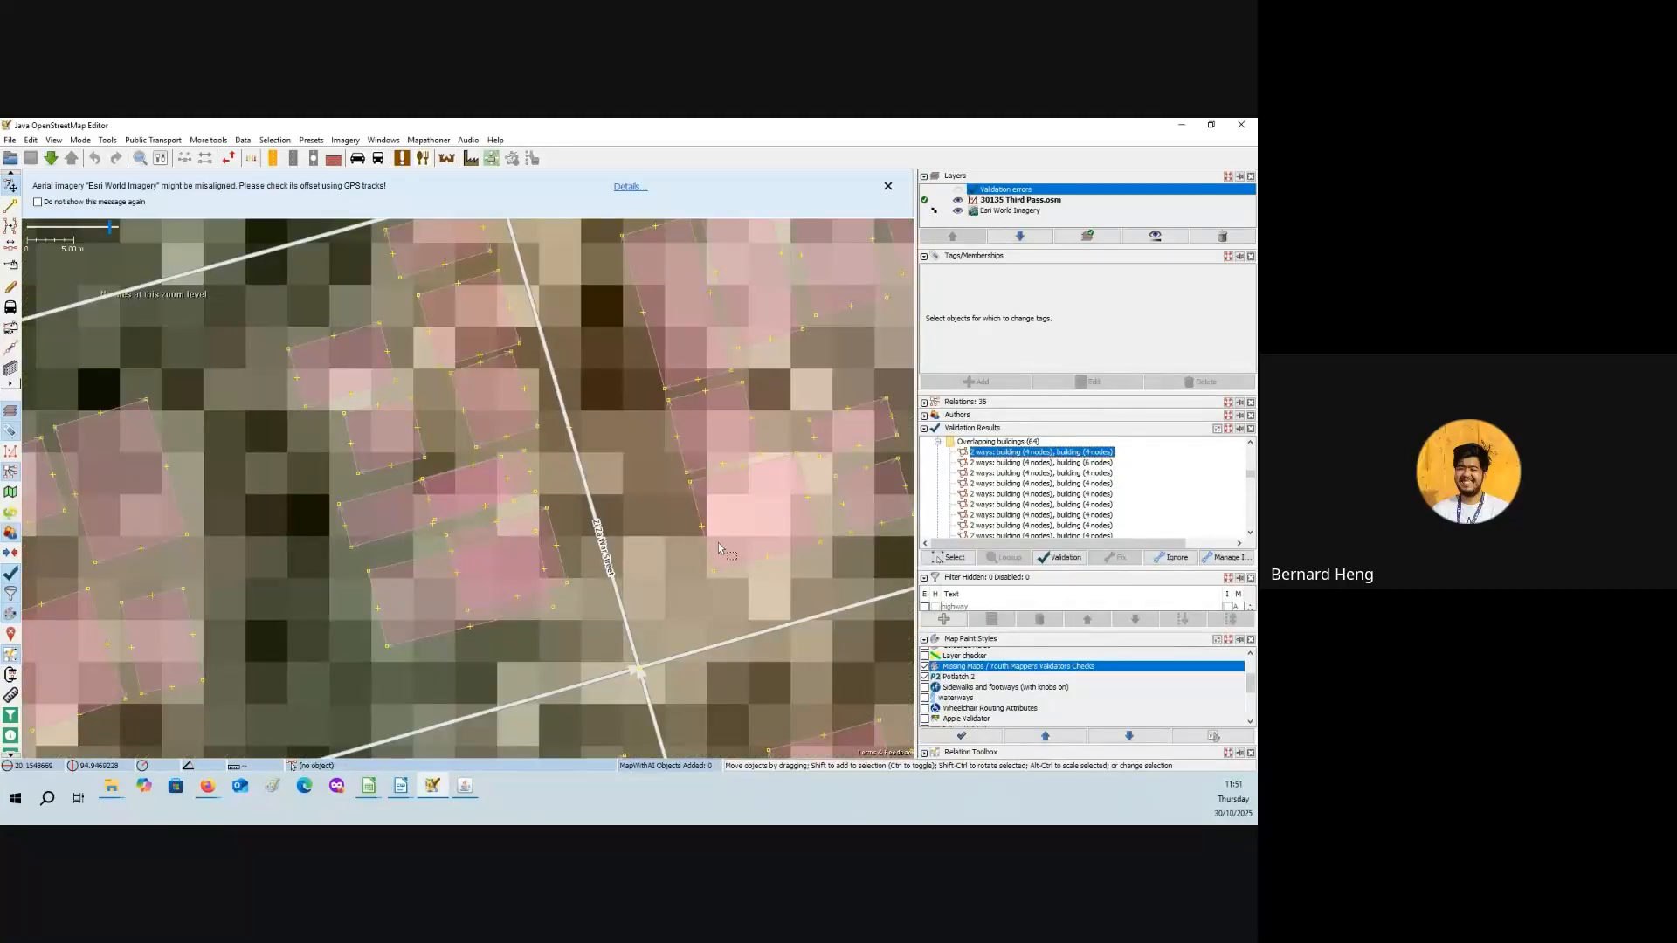
- Turn off the Missing Maps / Youth Mappers Validators Checks style, enable Apple Validator and inspect the overlapping buildings up close
left_click(689, 547)
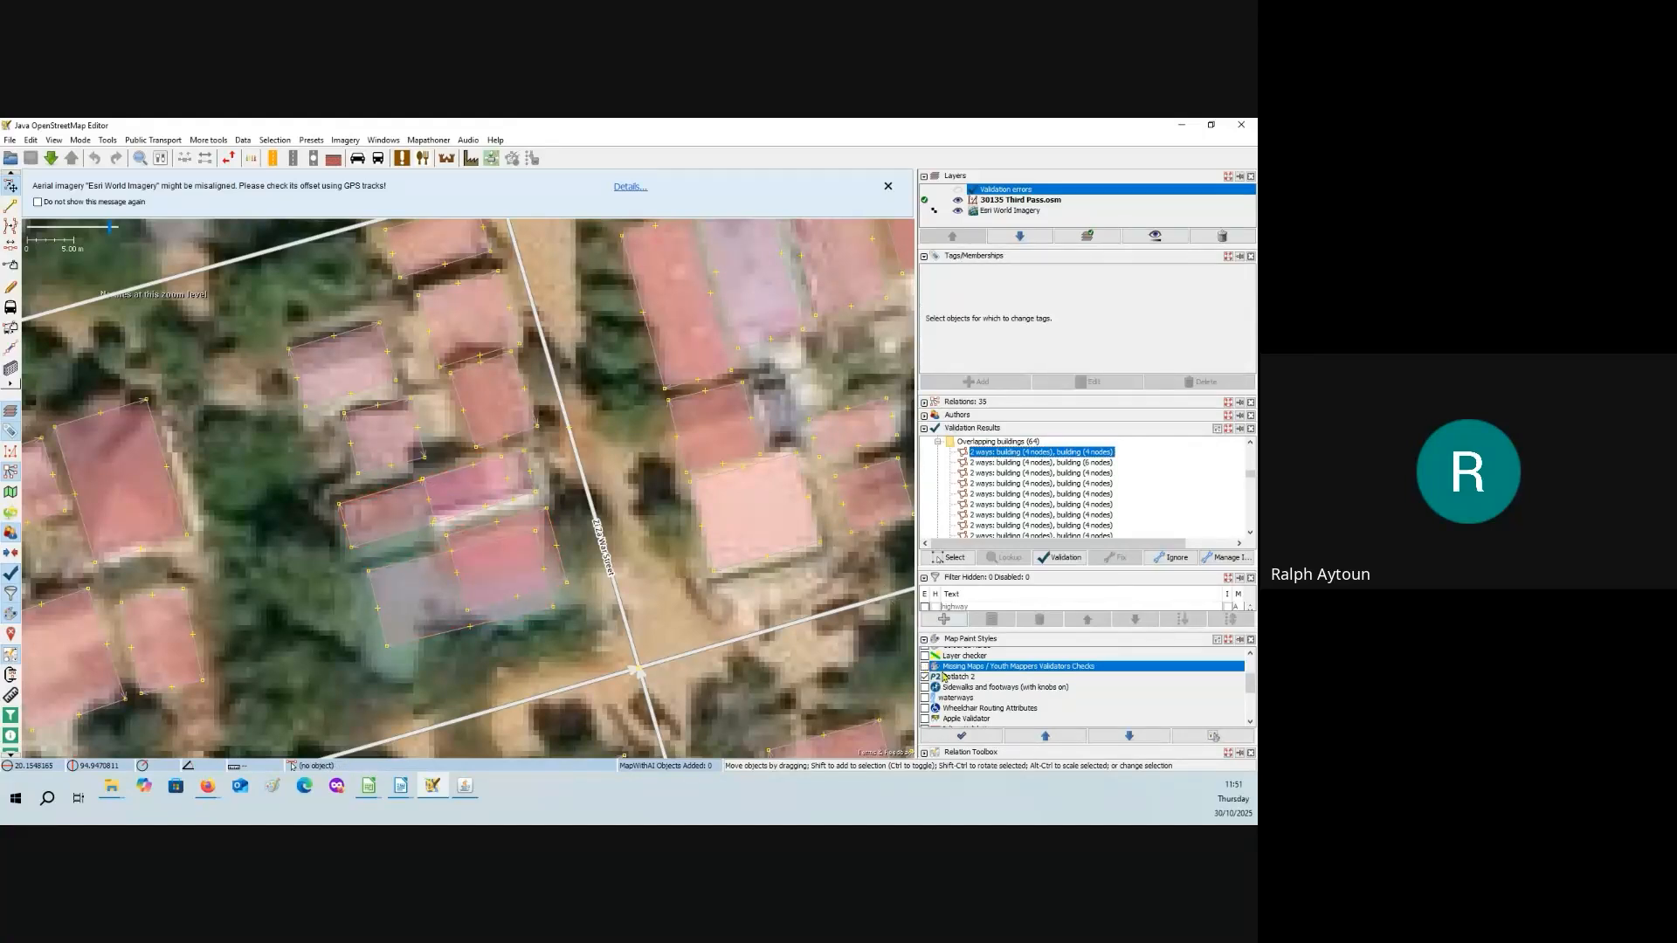
scroll(967, 696, "down", 1)
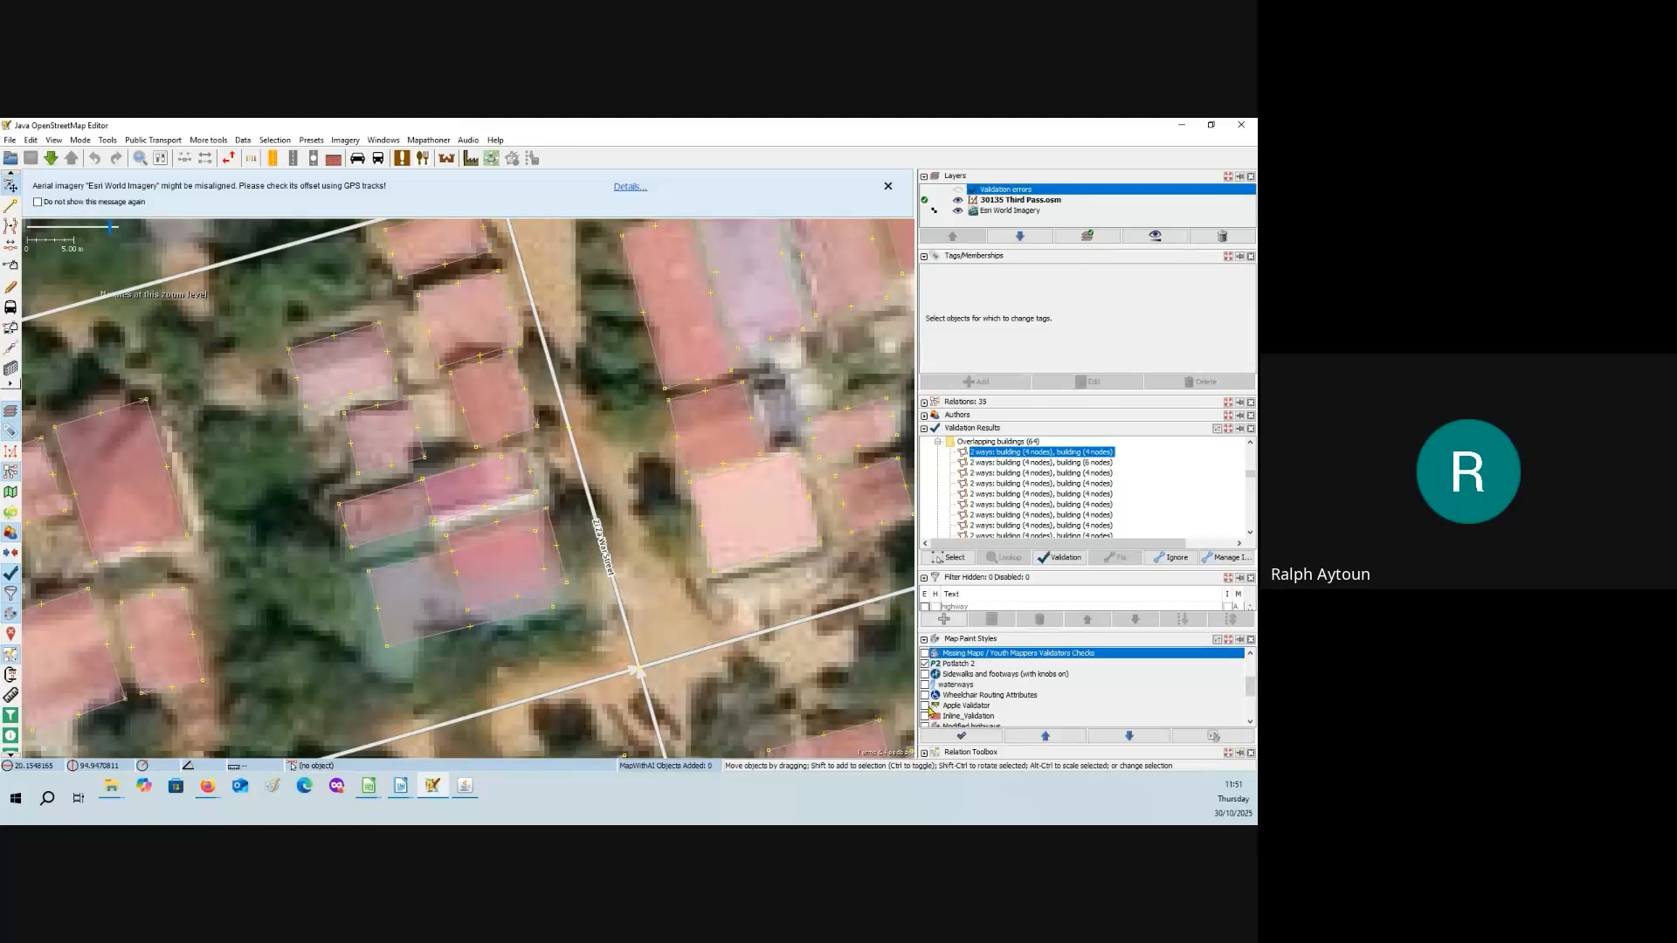
left_click(925, 706)
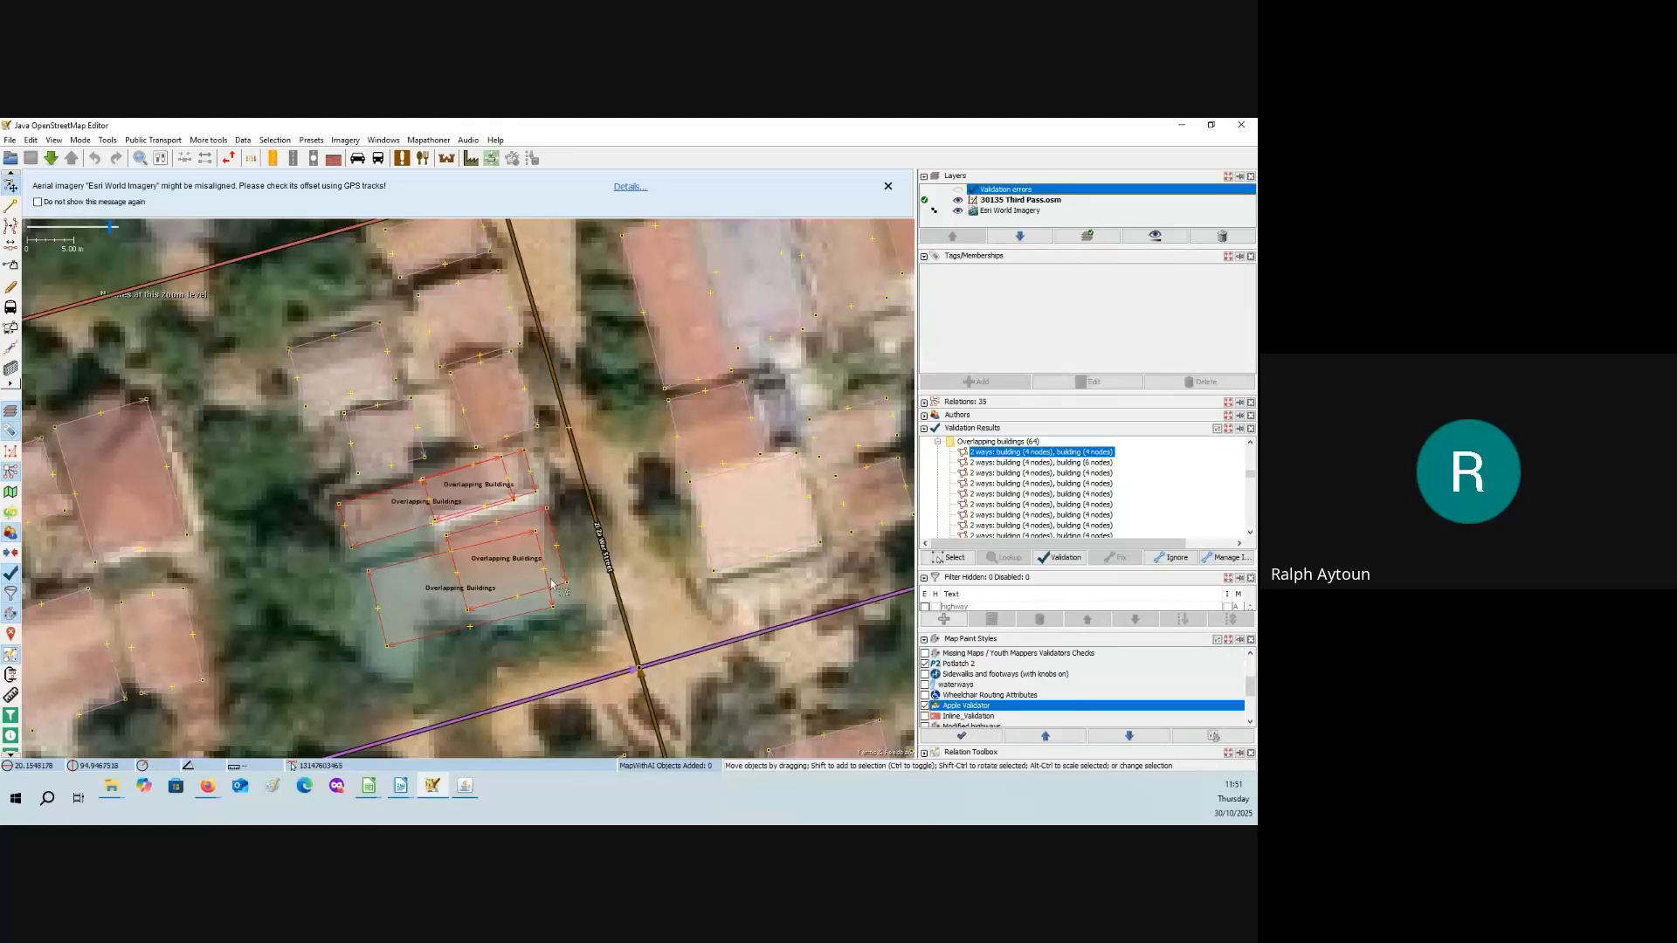
scroll(570, 614, "up", 3)
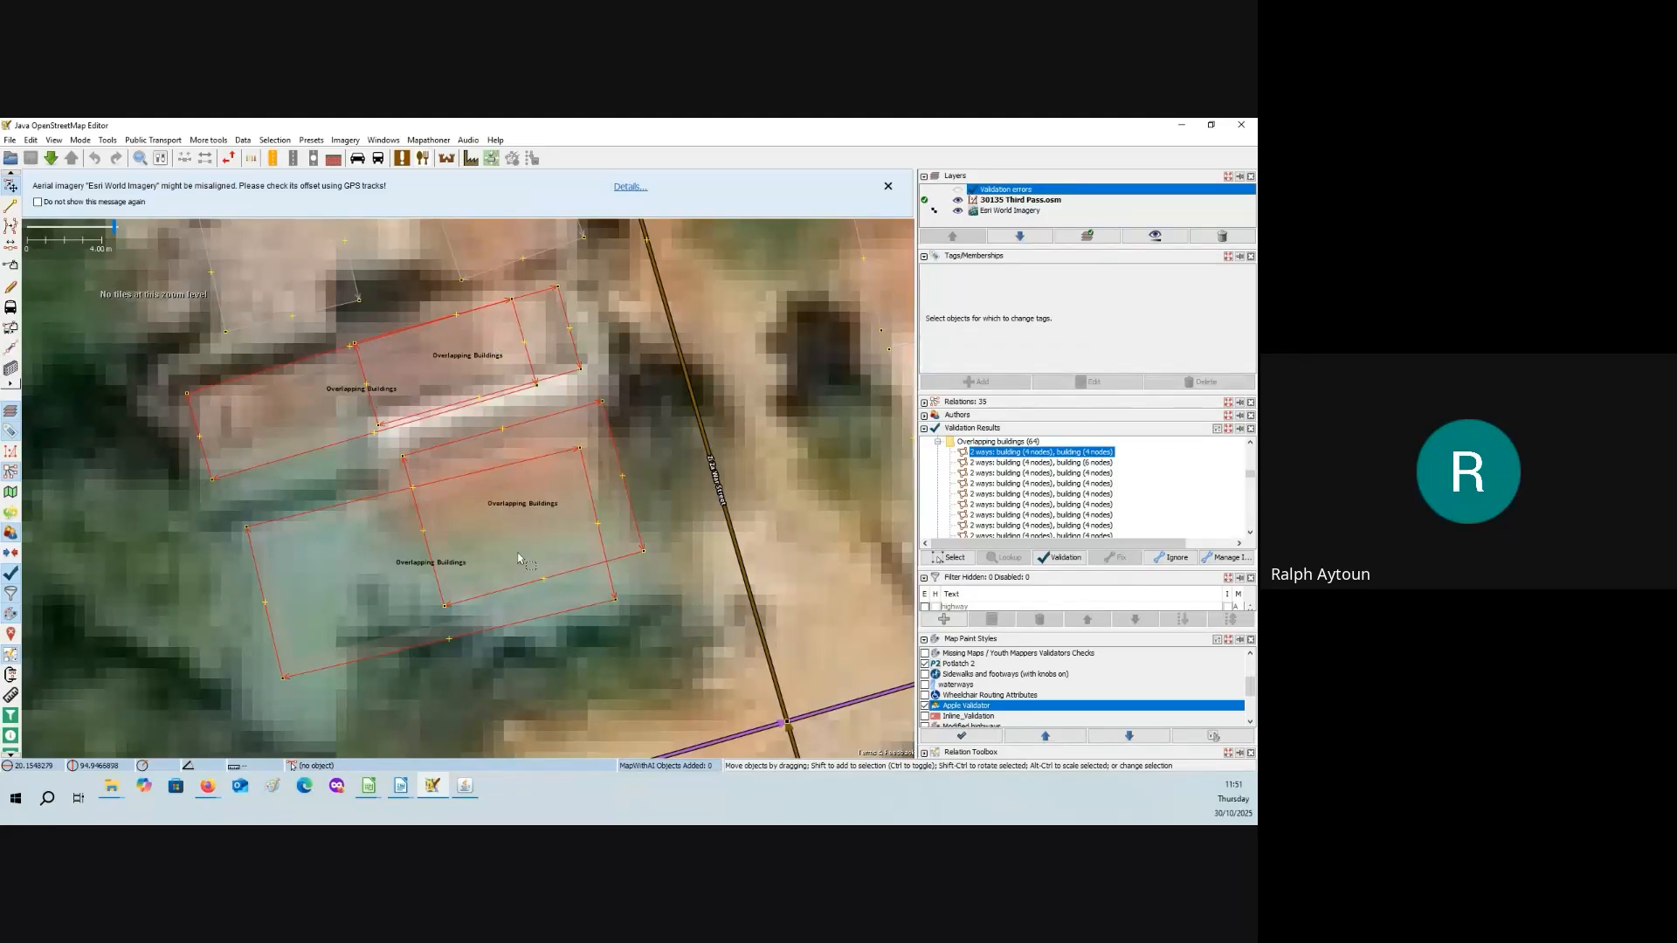
scroll(709, 668, "down", 5)
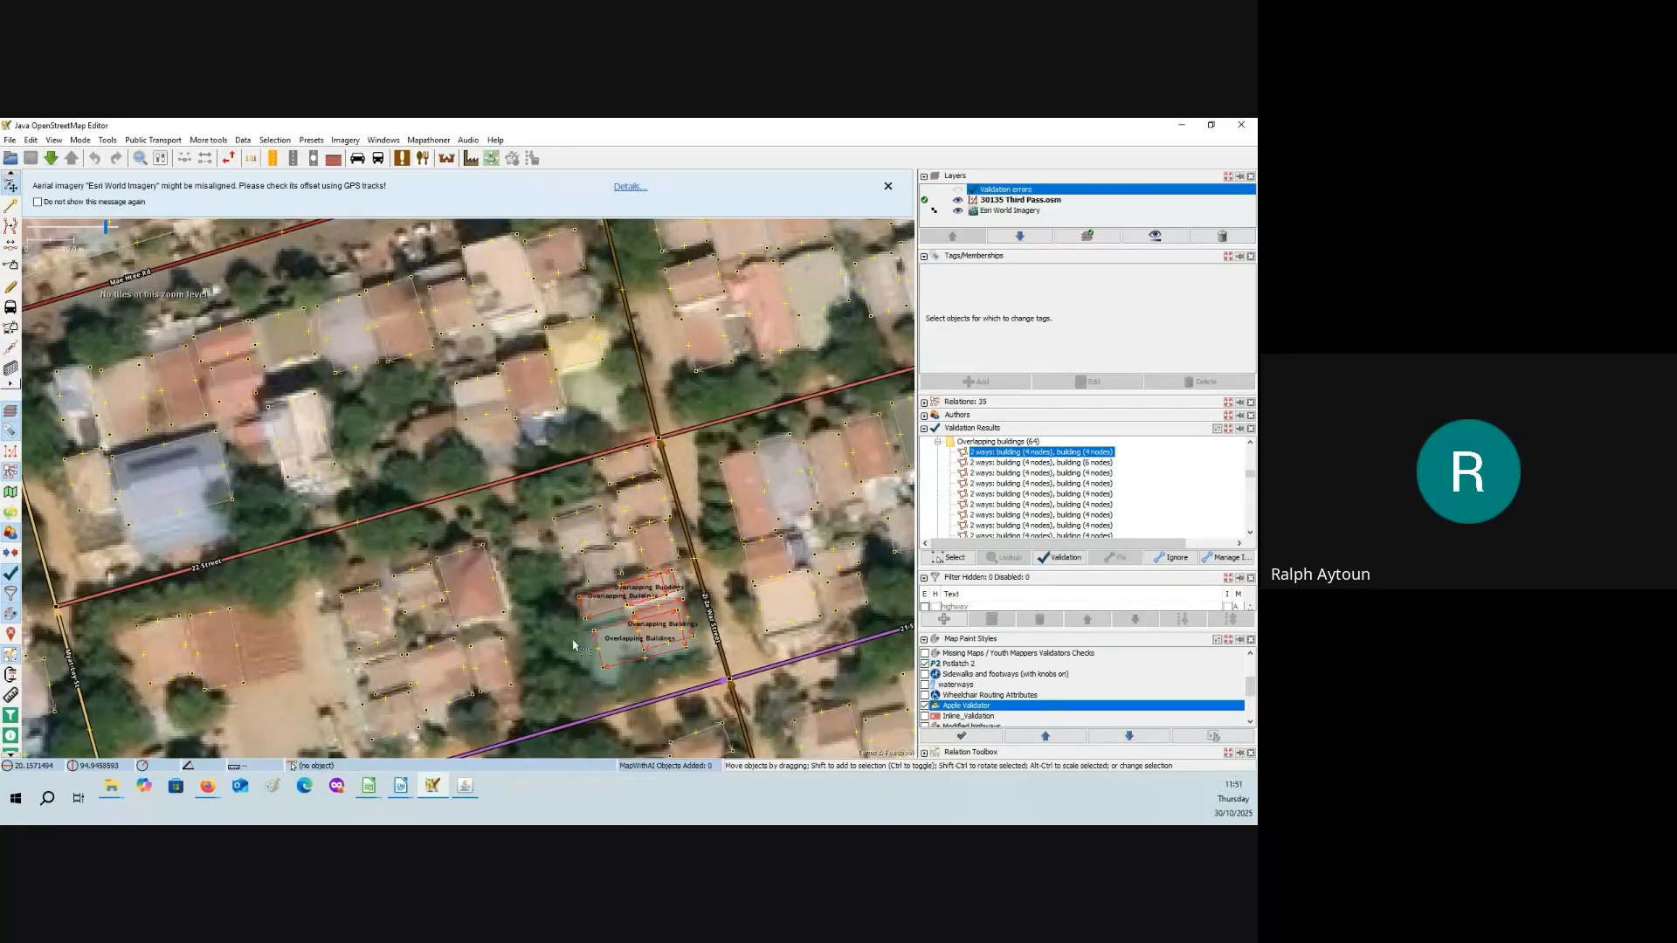
- Merge a corner node of the building south of the main road with a road node and examine the shared node
scroll(573, 645, "down", 3)
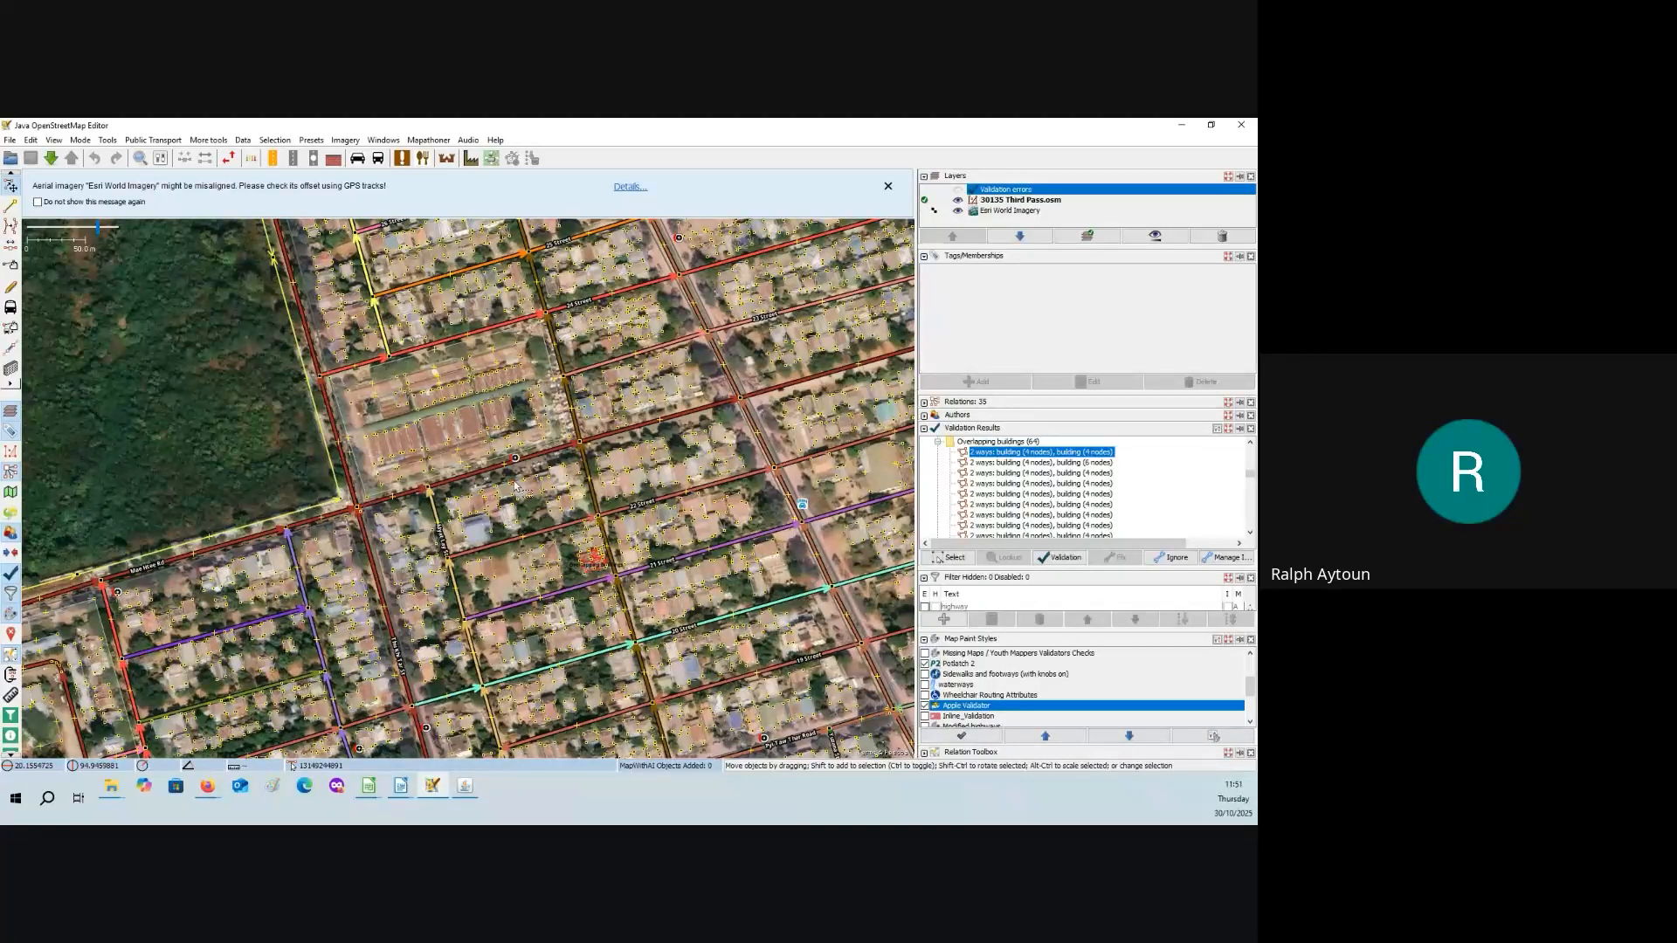
scroll(516, 486, "up", 5)
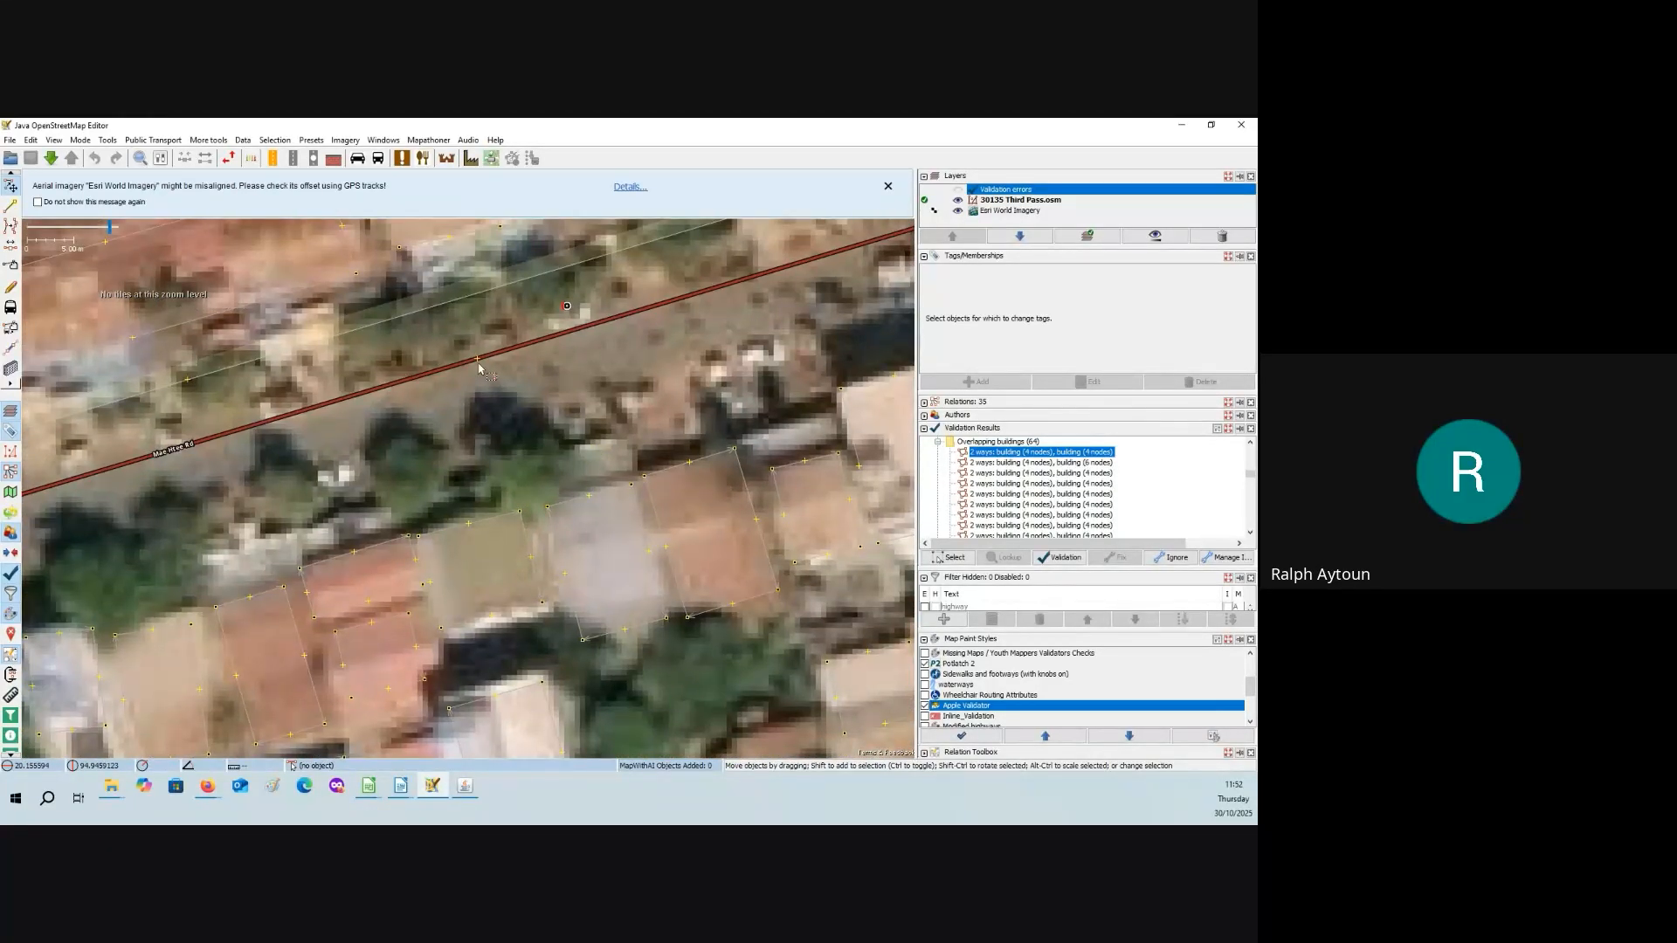
left_click_drag(478, 365, 480, 359)
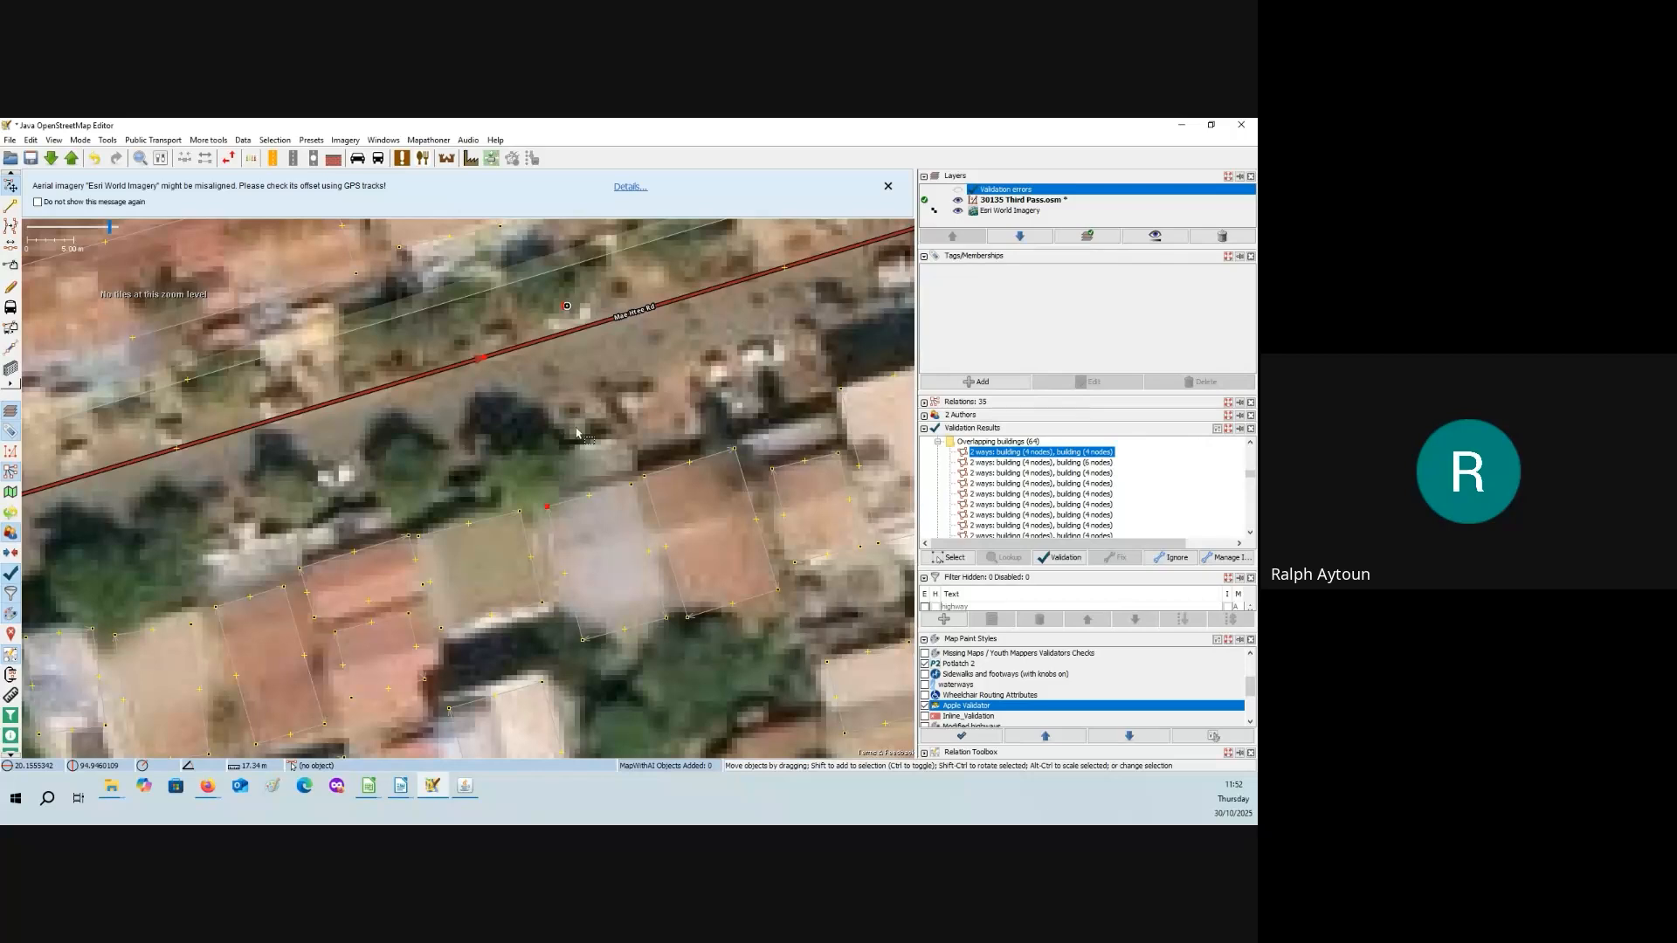
key("m")
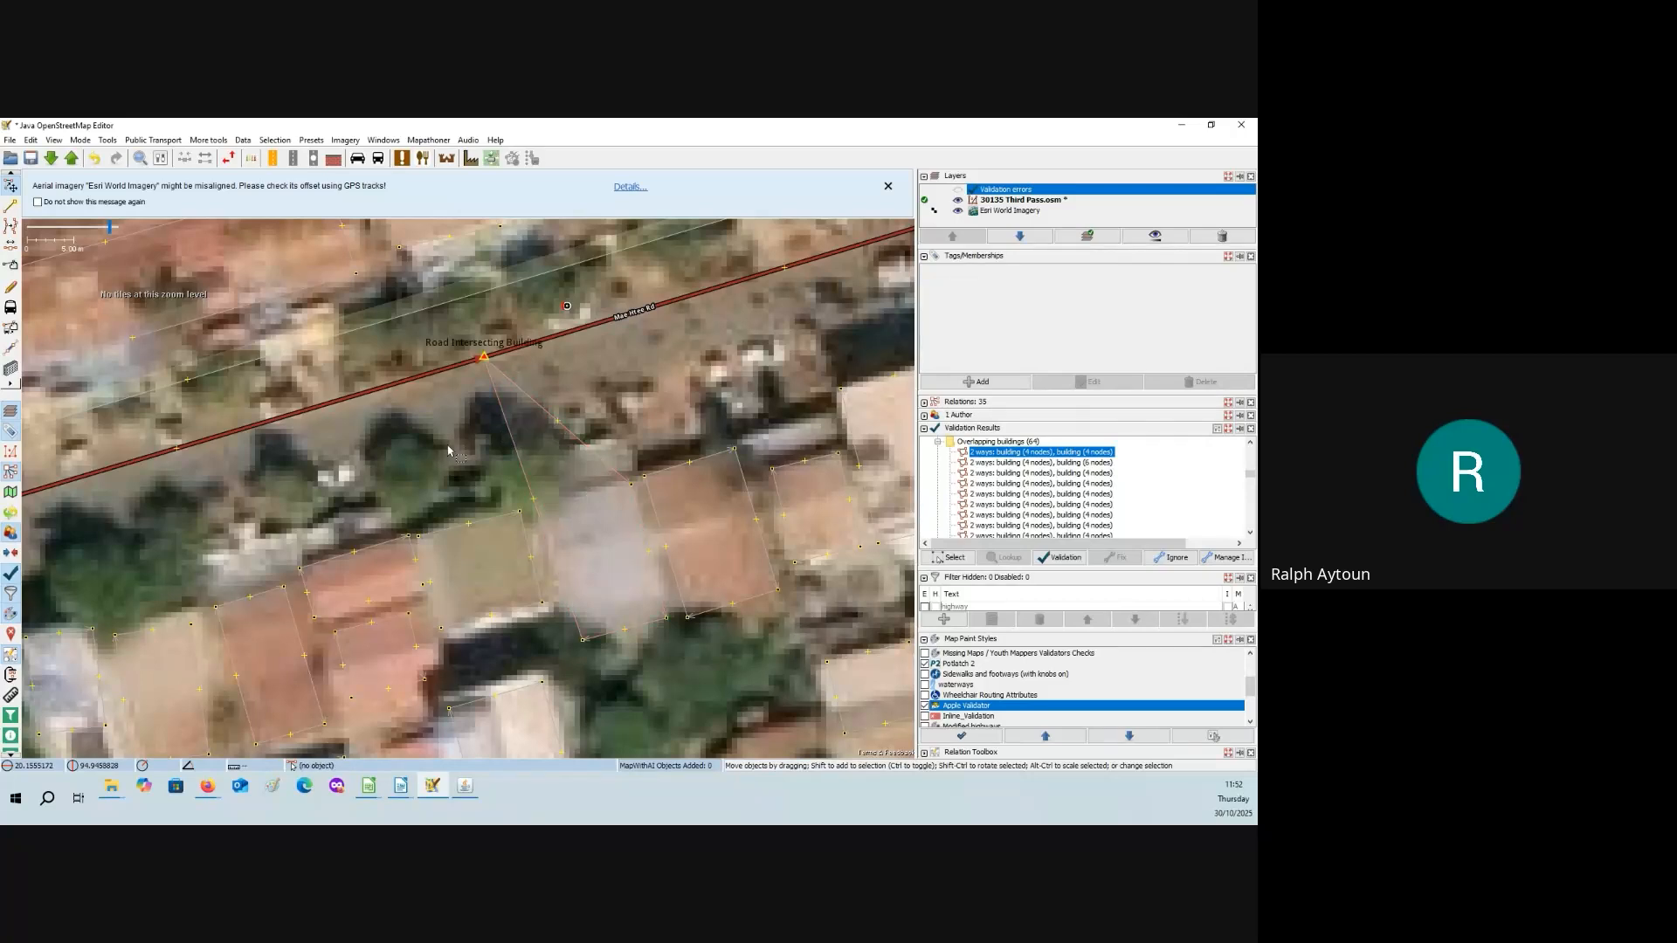
scroll(448, 450, "down", 2)
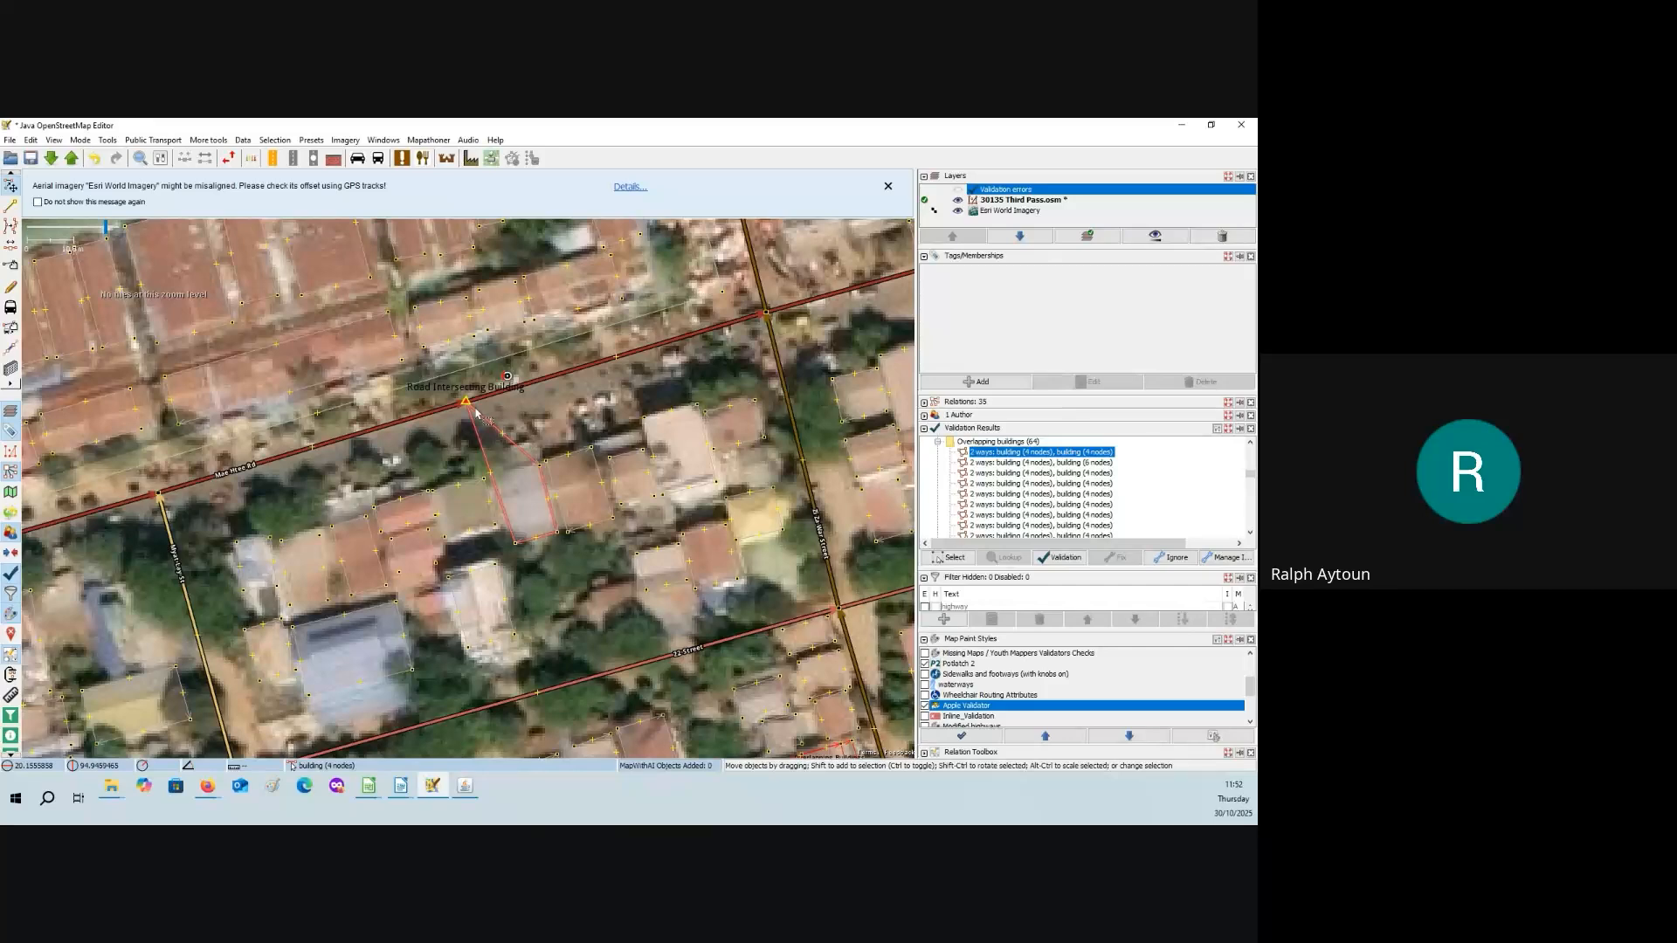
left_click_drag(449, 450, 511, 530)
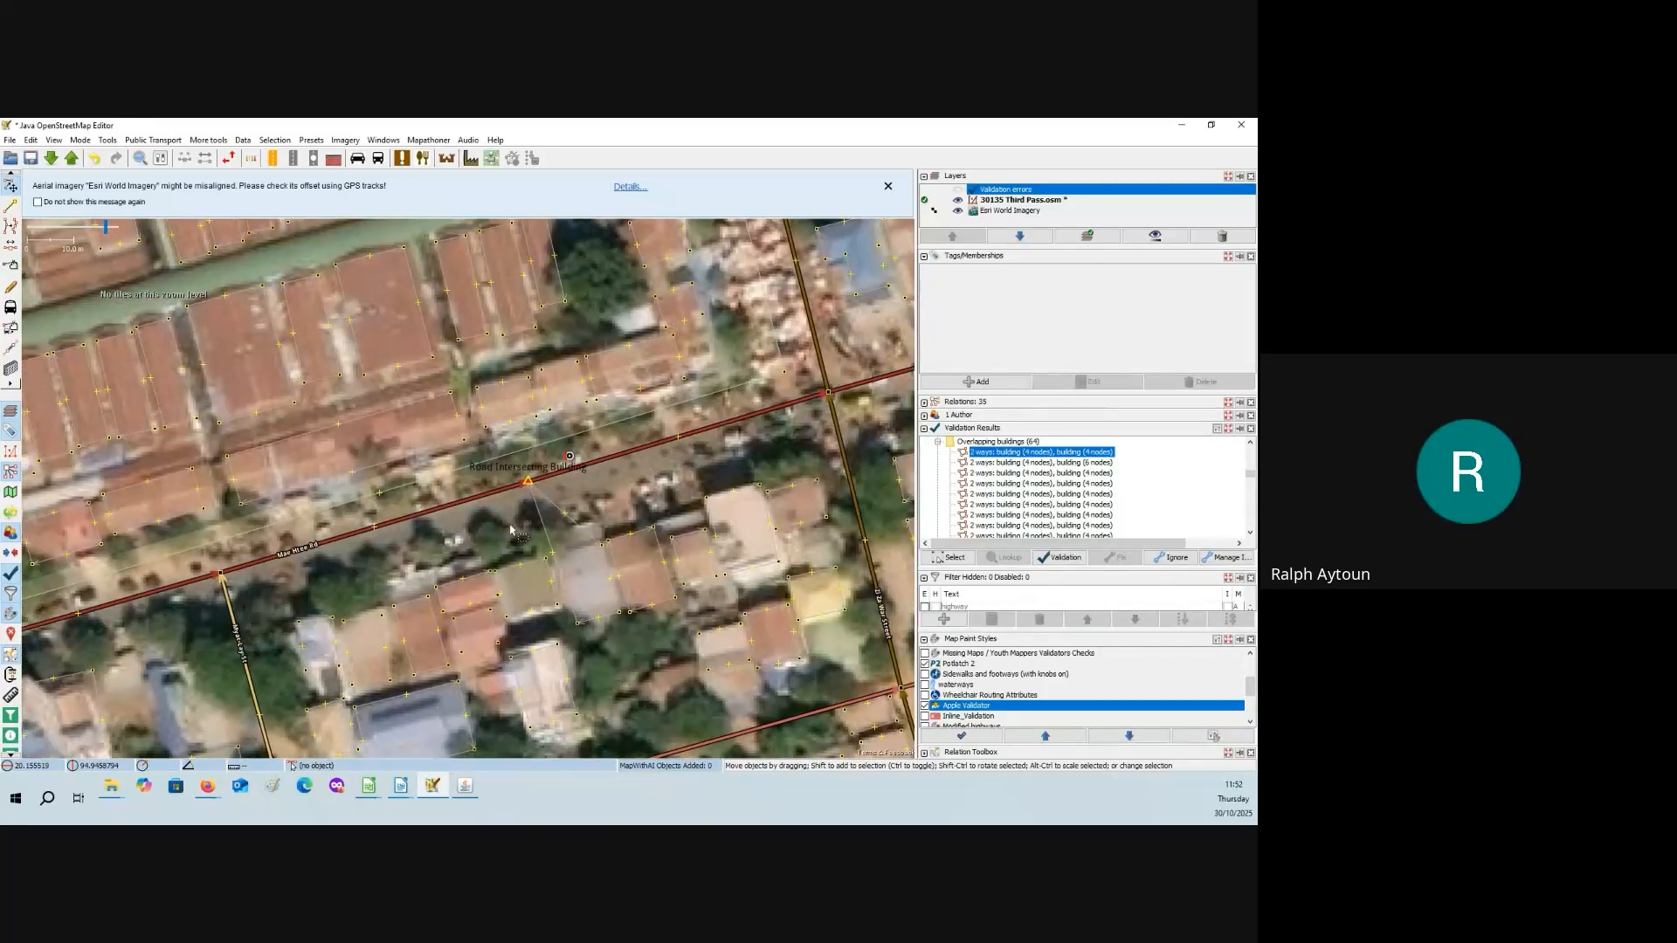
scroll(511, 530, "up", 3)
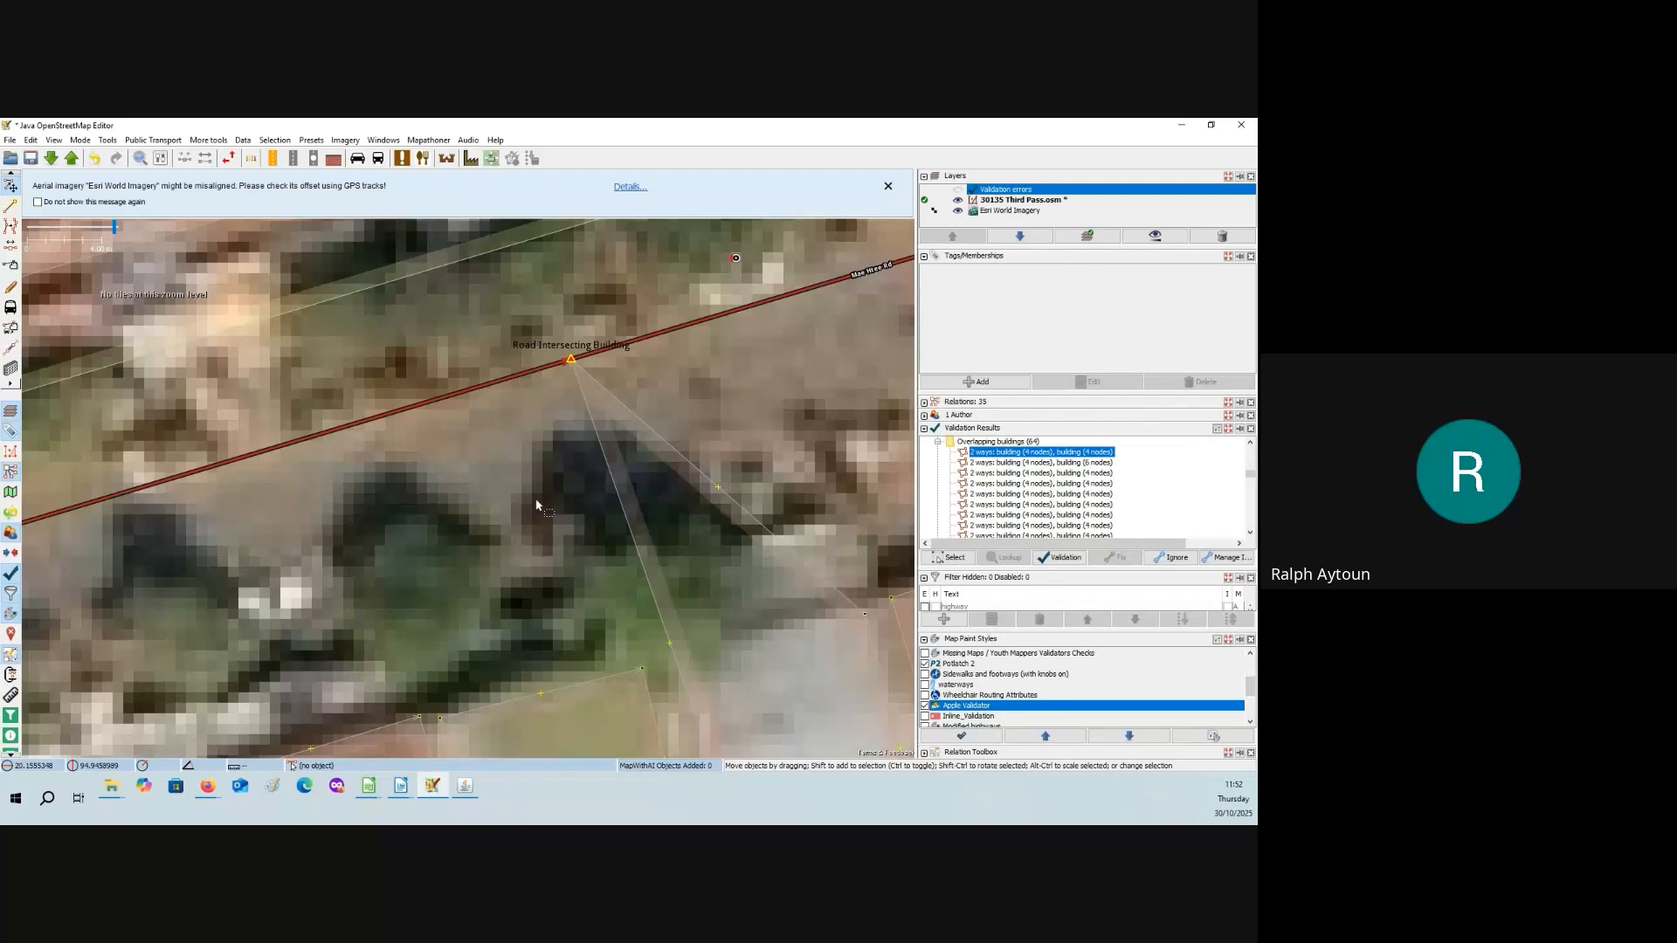
- Replace Apple Validator with the Missing Maps / Youth Mappers Validators Checks style and compare the shared road-building node's marker at different zoom levels
left_click(926, 707)
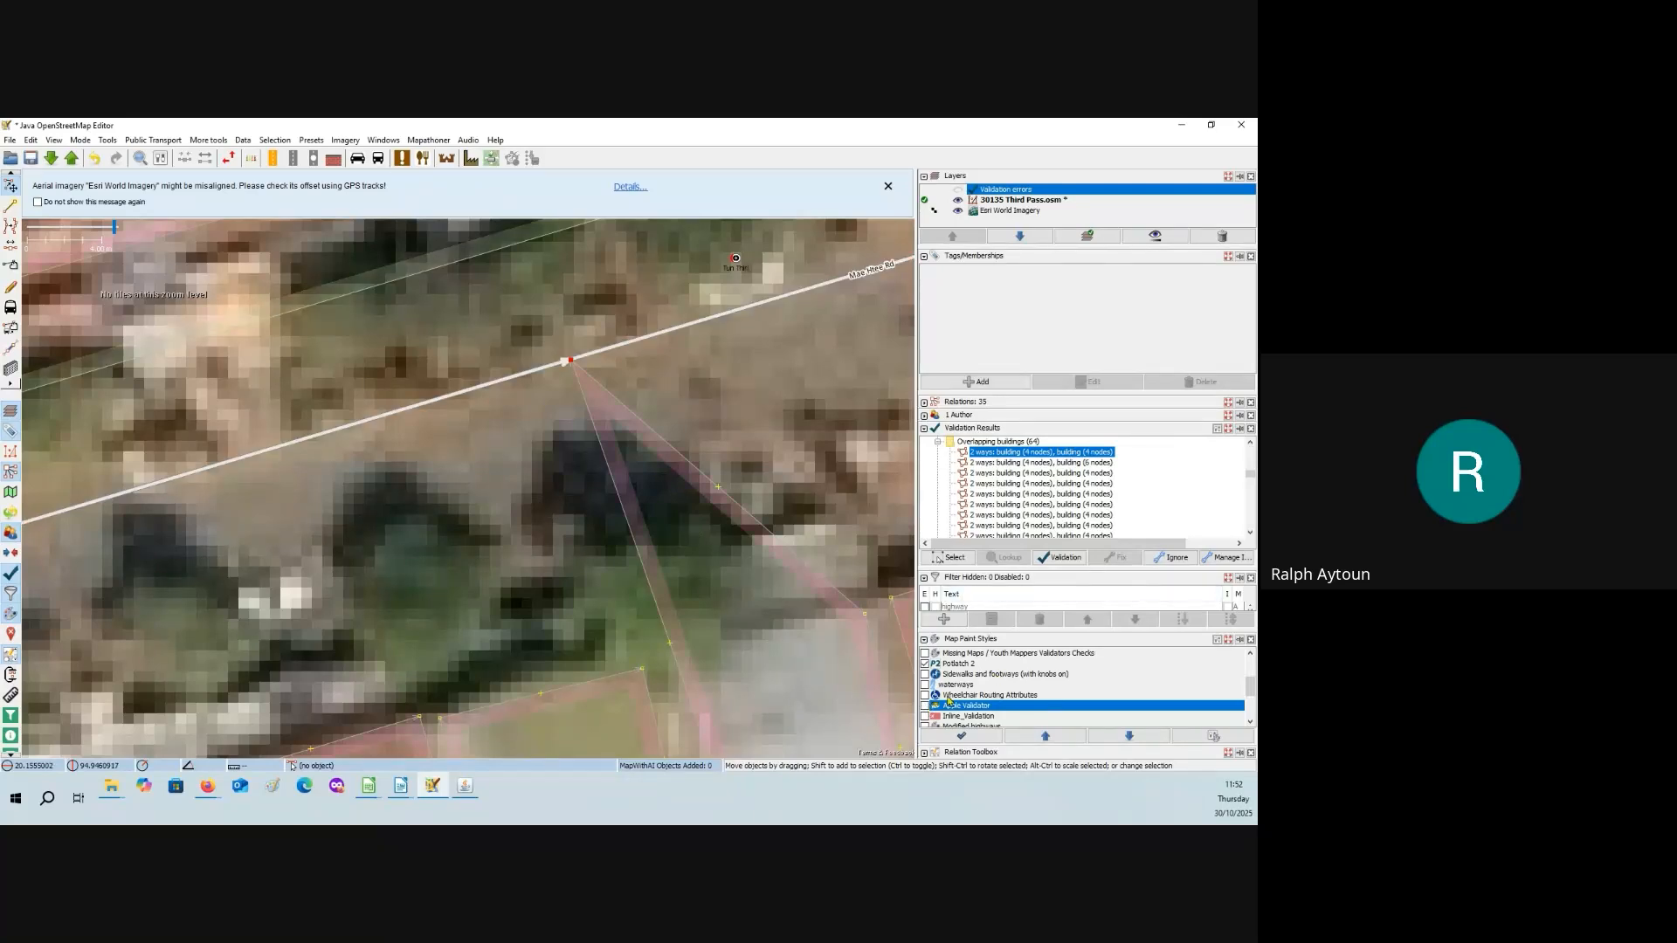
scroll(953, 693, "up", 1)
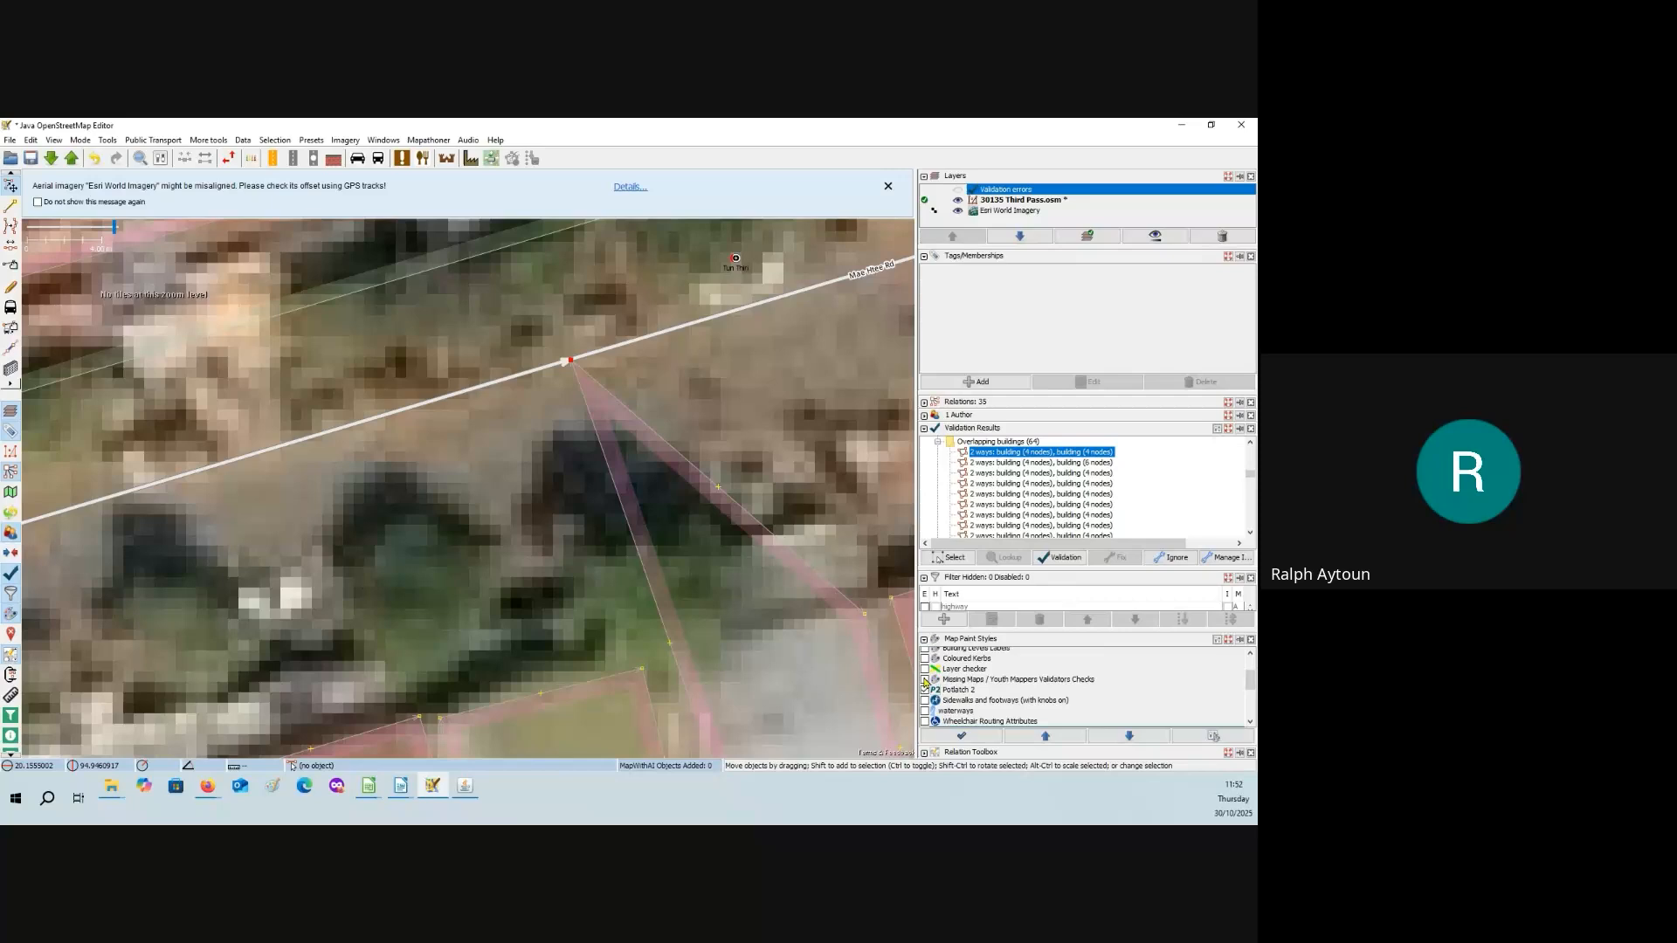
left_click(926, 680)
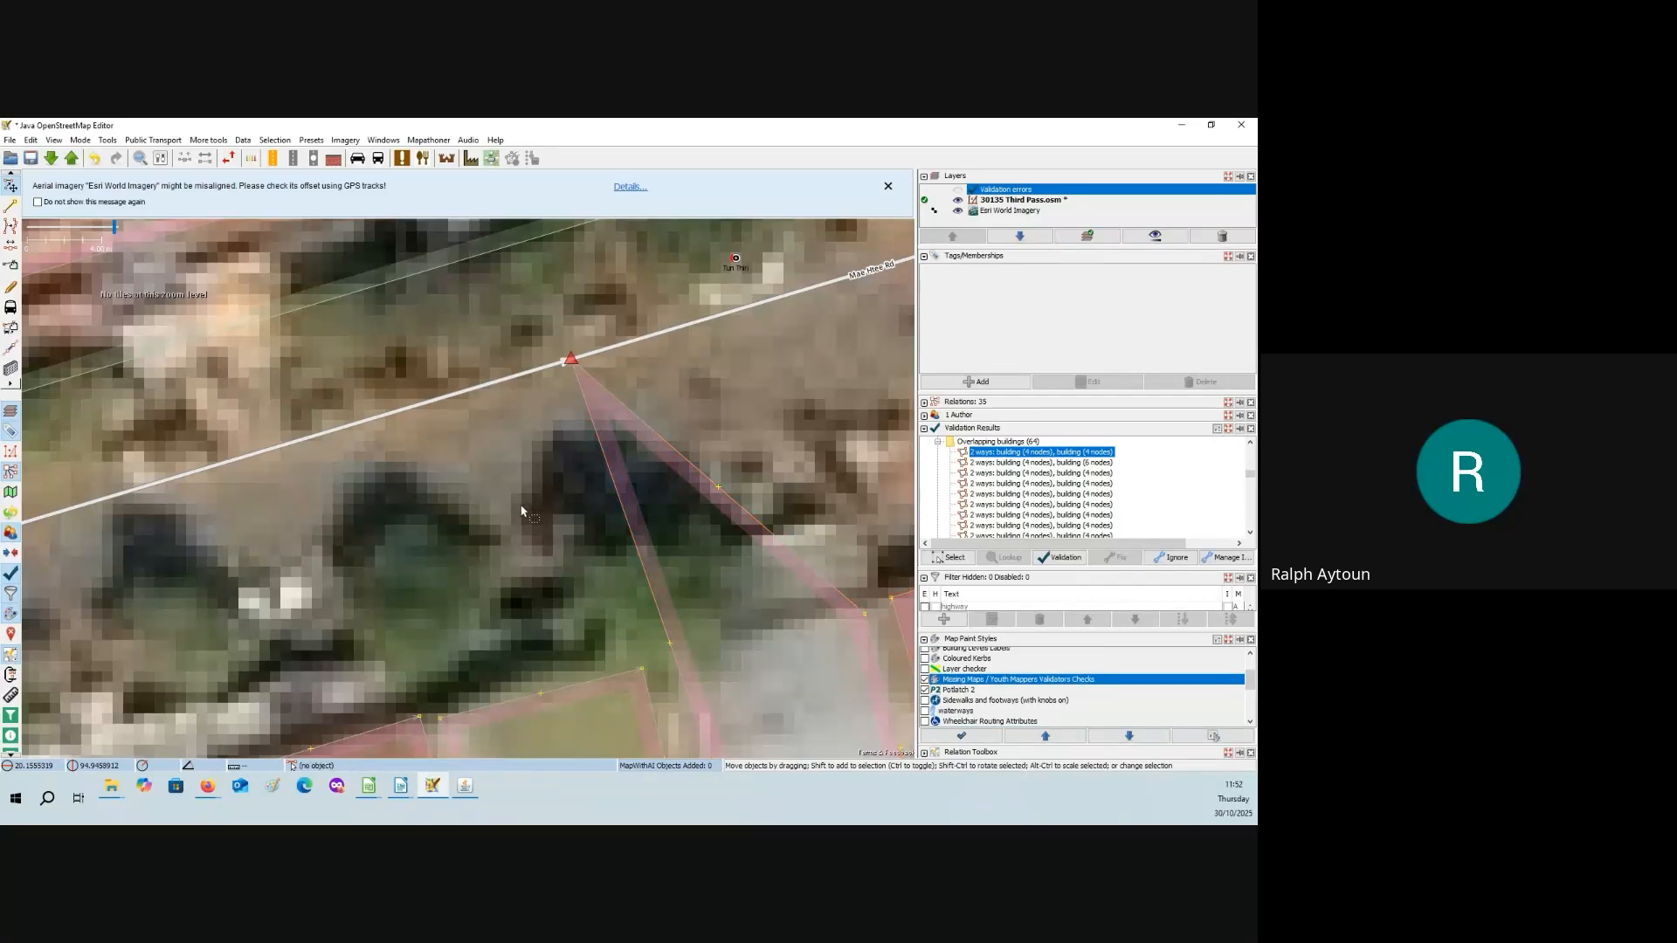
scroll(526, 522, "down", 5)
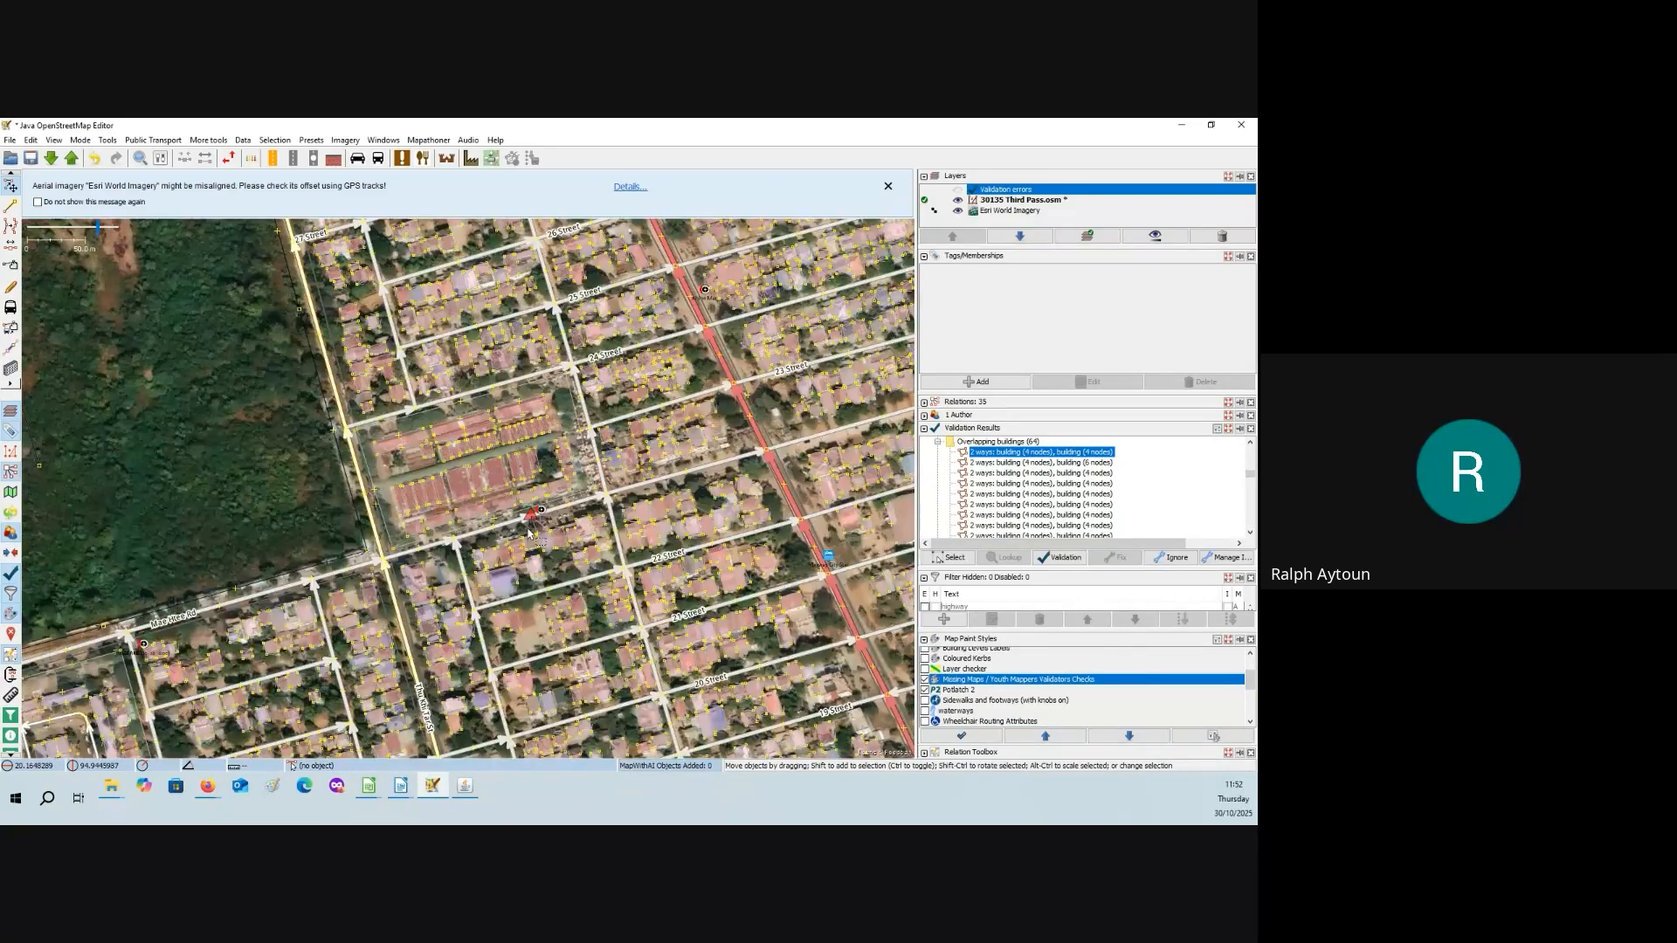
scroll(529, 532, "down", 2)
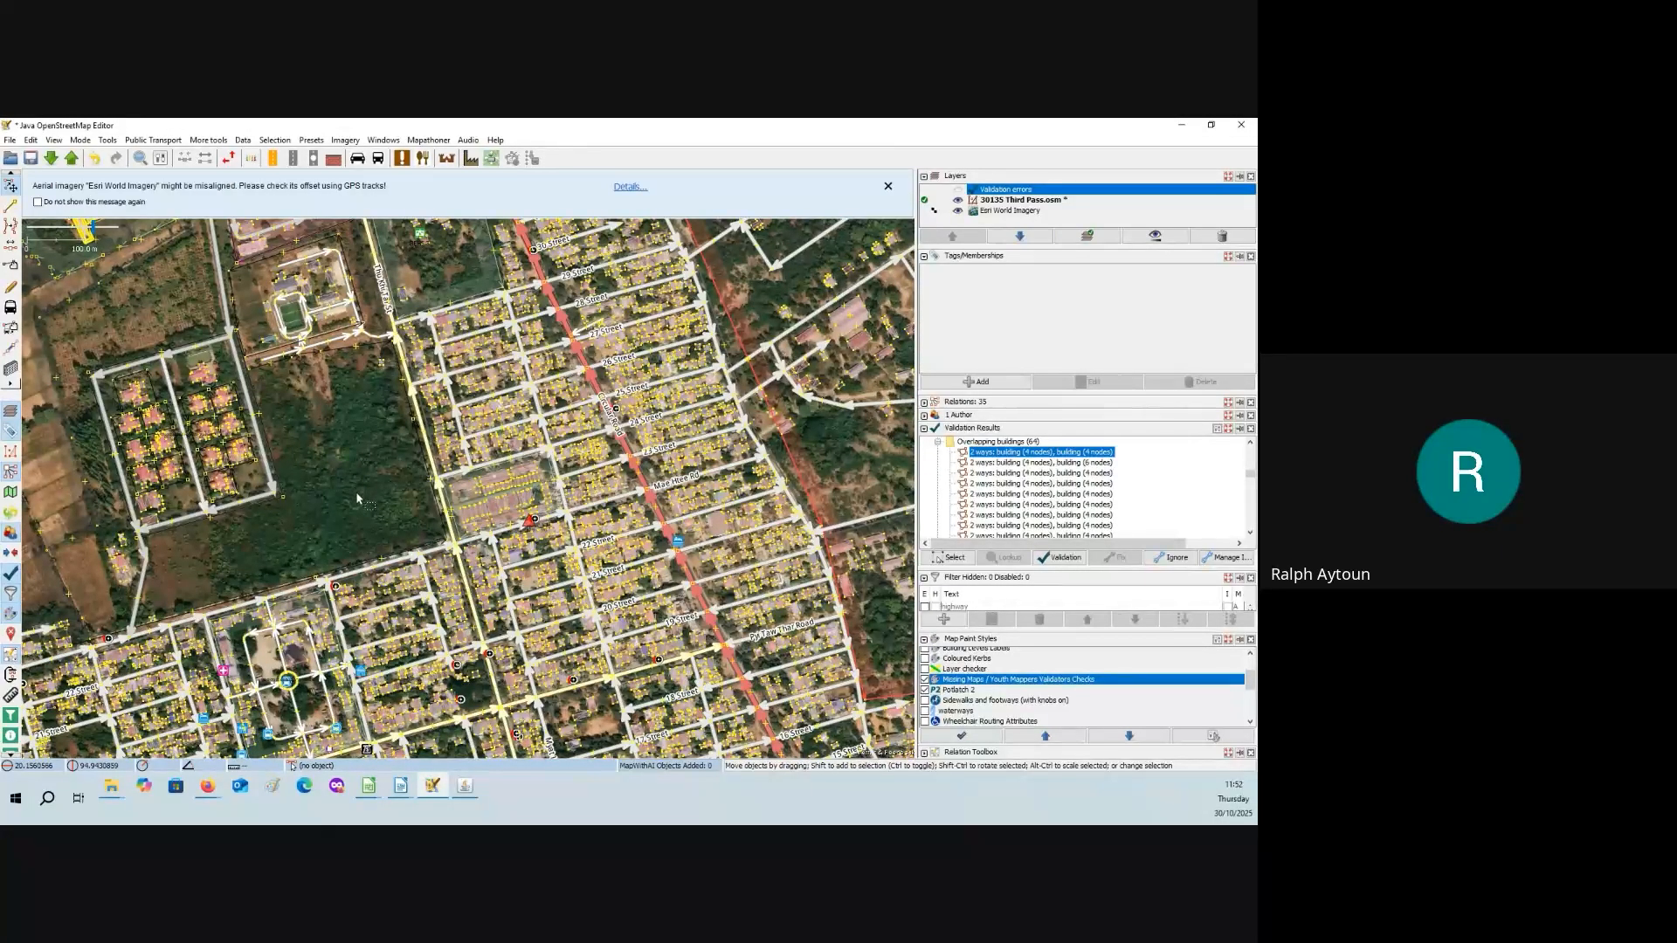
scroll(391, 503, "up", 8)
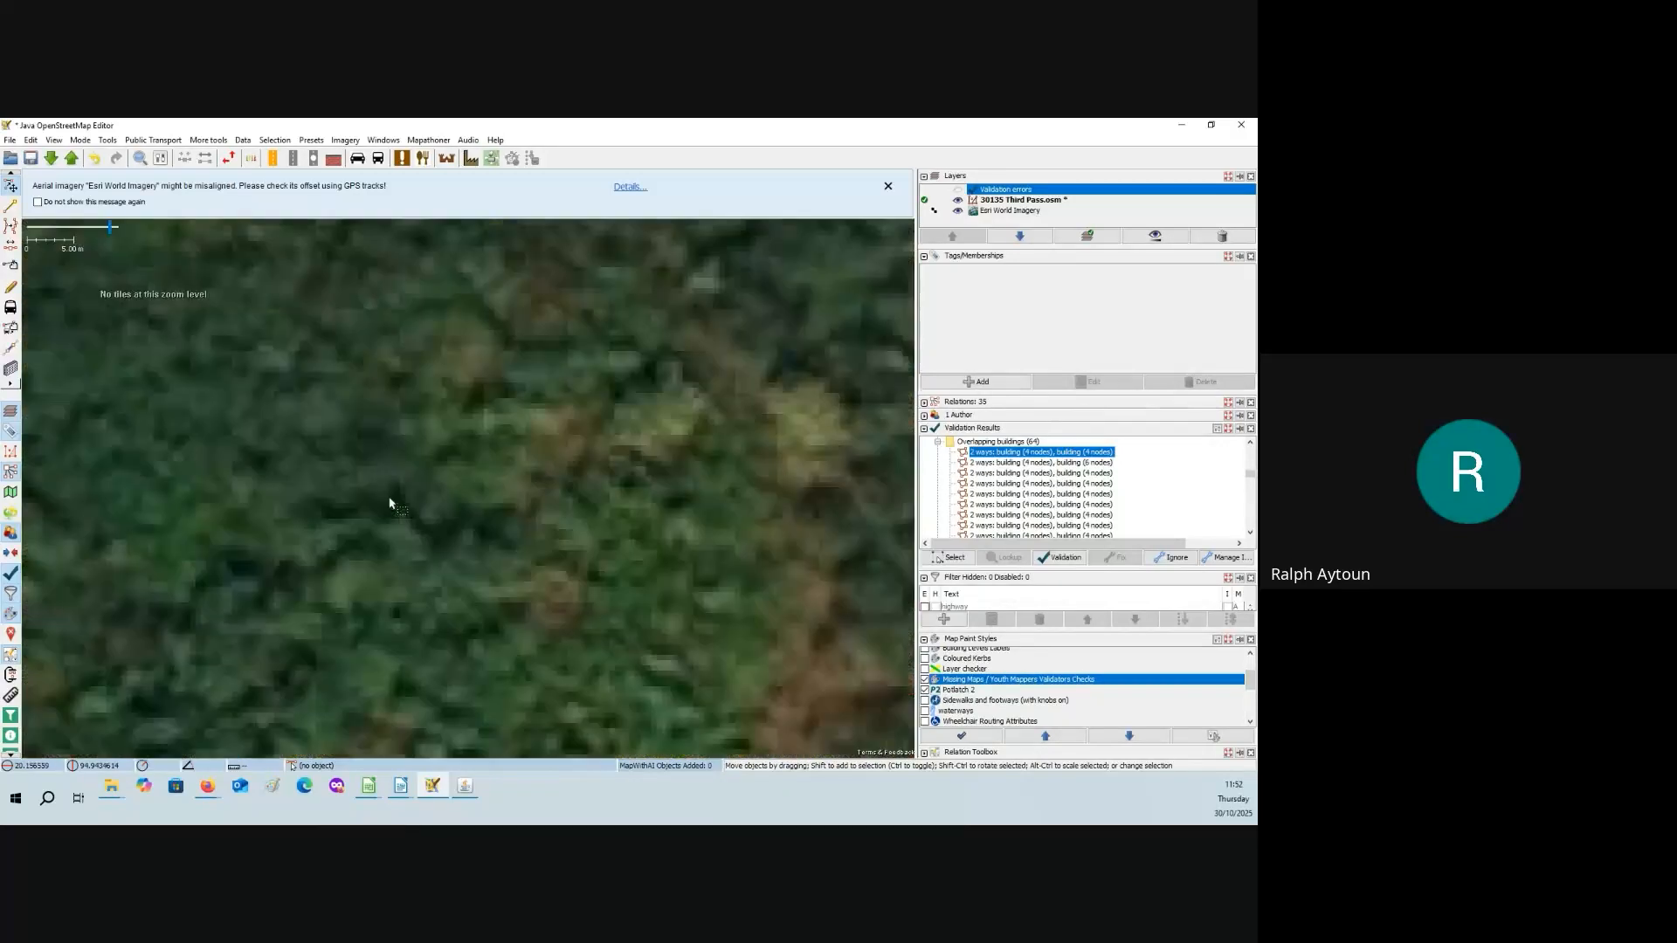
- Merge the neighbouring corner nodes of two long buildings south of the side street and examine the shared node's marker at different zoom levels
left_click_drag(590, 559, 289, 545)
left_click_drag(873, 541, 472, 511)
scroll(540, 511, "down", 2)
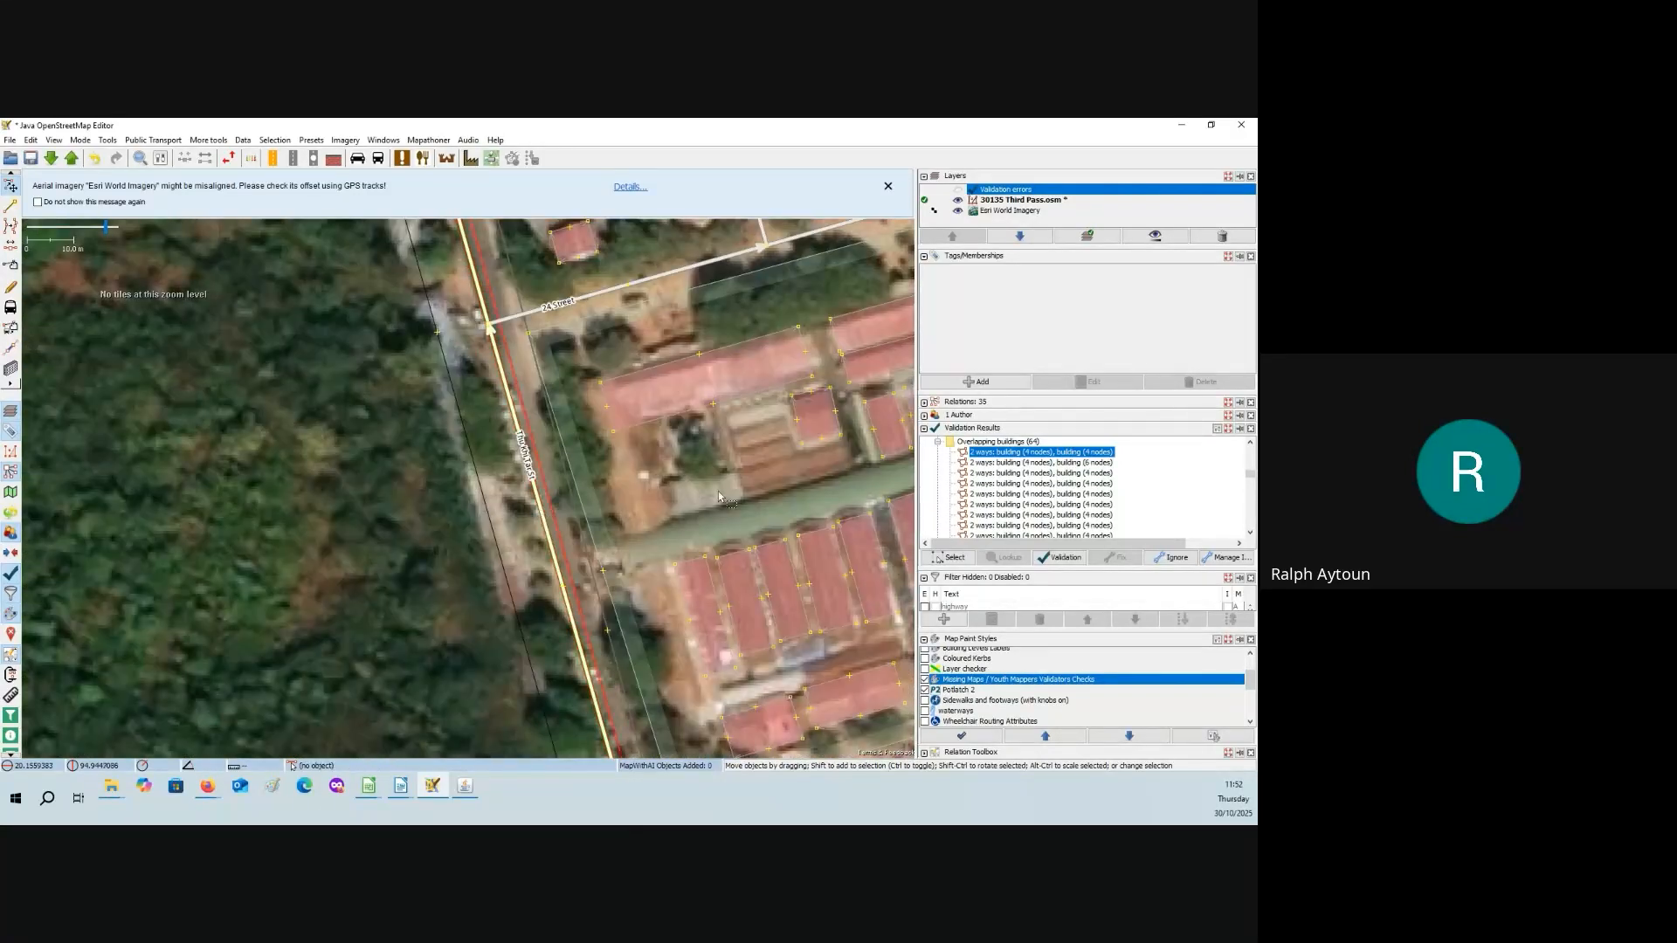
left_click_drag(856, 401, 508, 430)
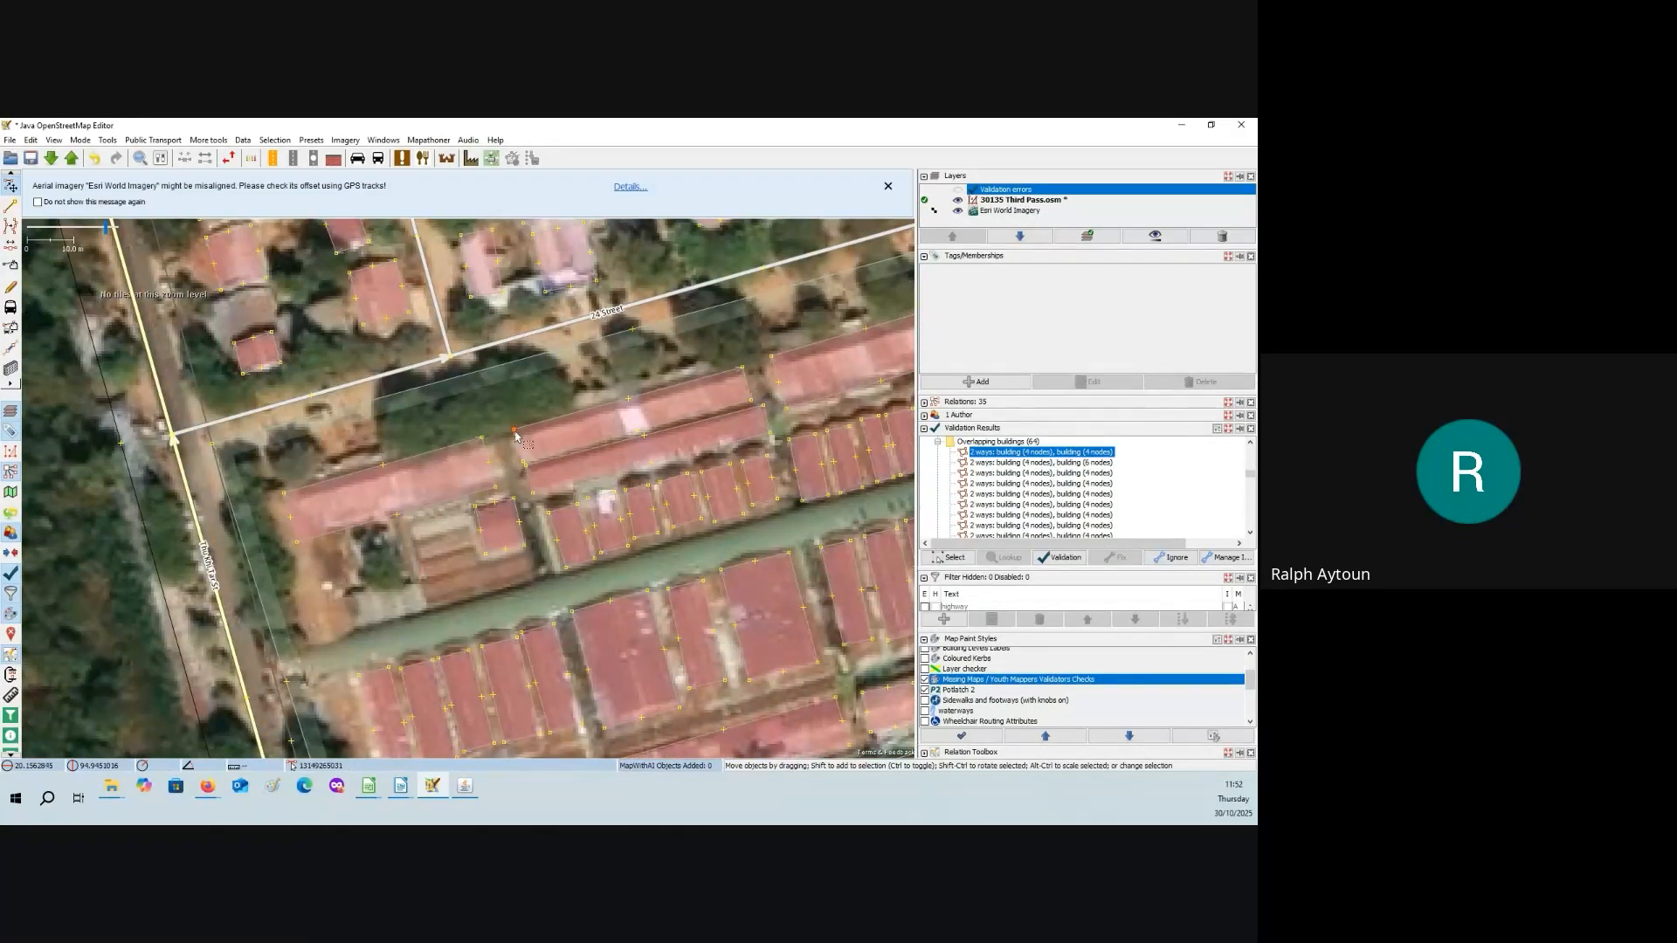
left_click(513, 430)
left_click(481, 437, "shift")
key("m")
scroll(470, 451, "up", 5)
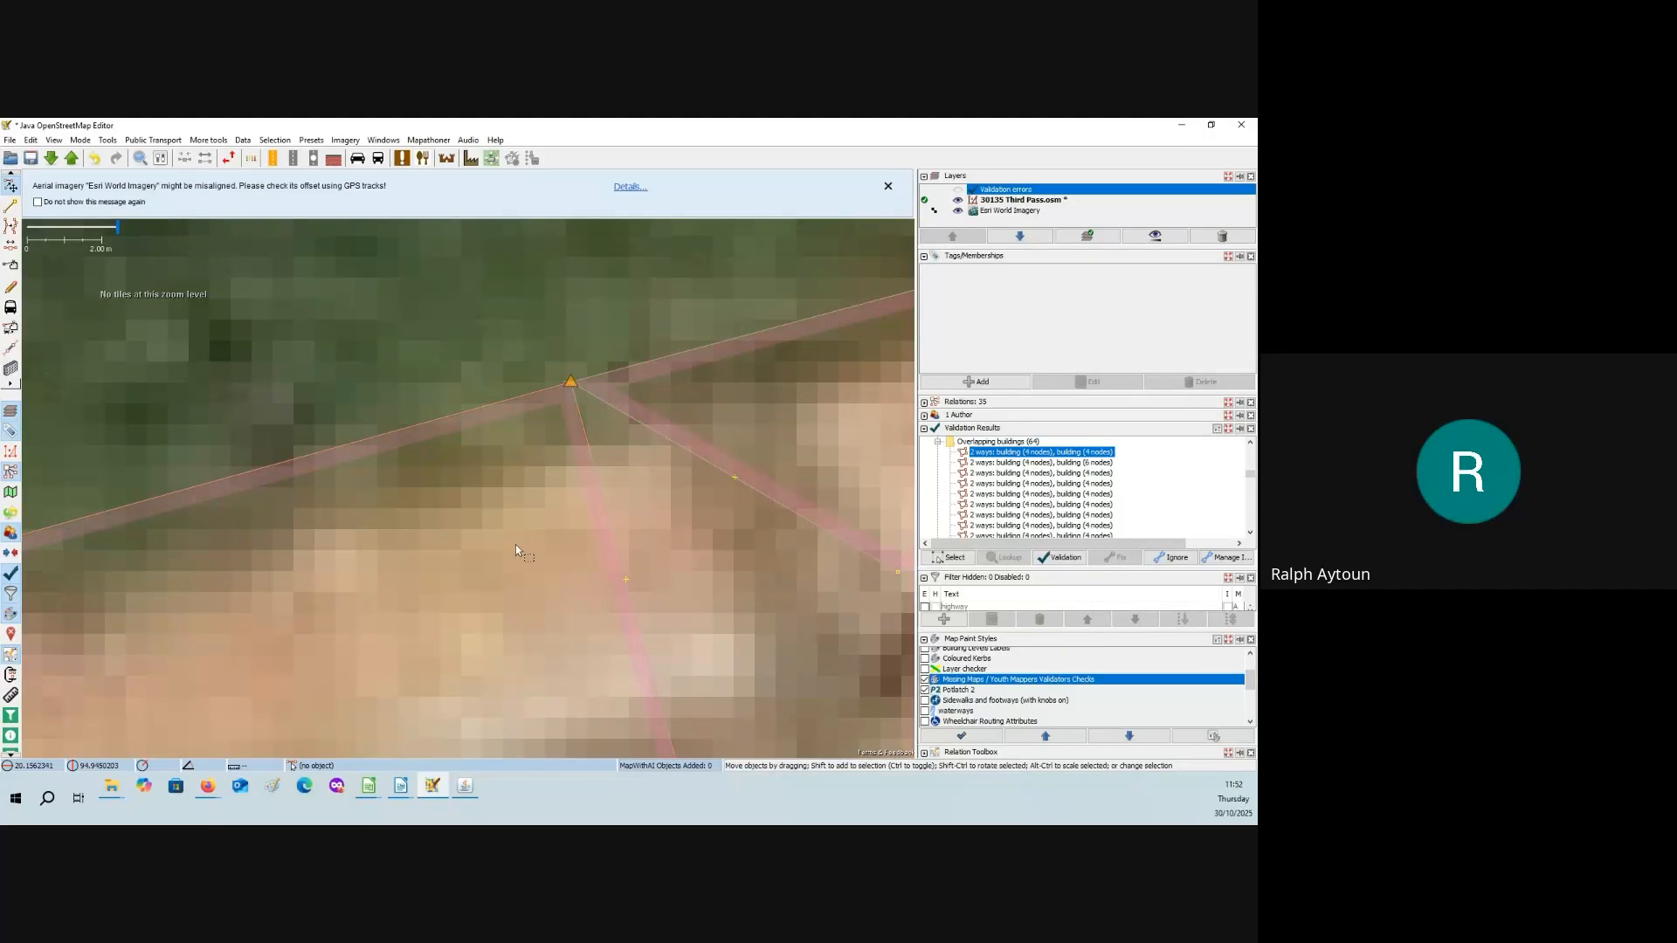
scroll(515, 550, "down", 4)
scroll(486, 562, "up", 2)
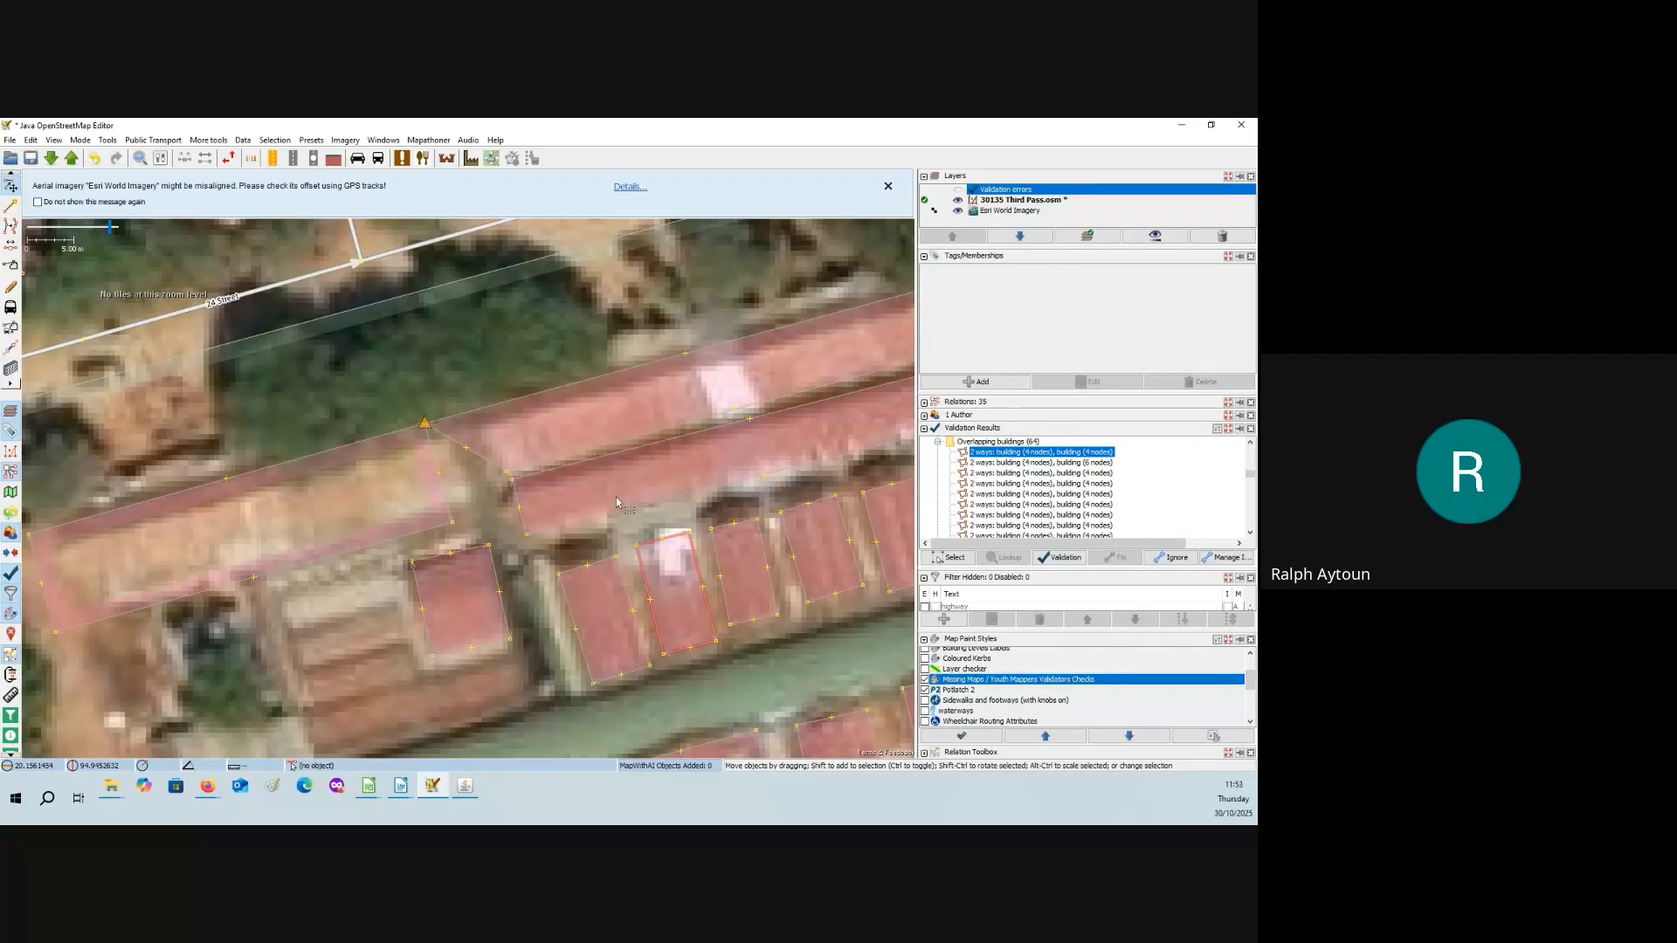
left_click_drag(476, 493, 512, 444)
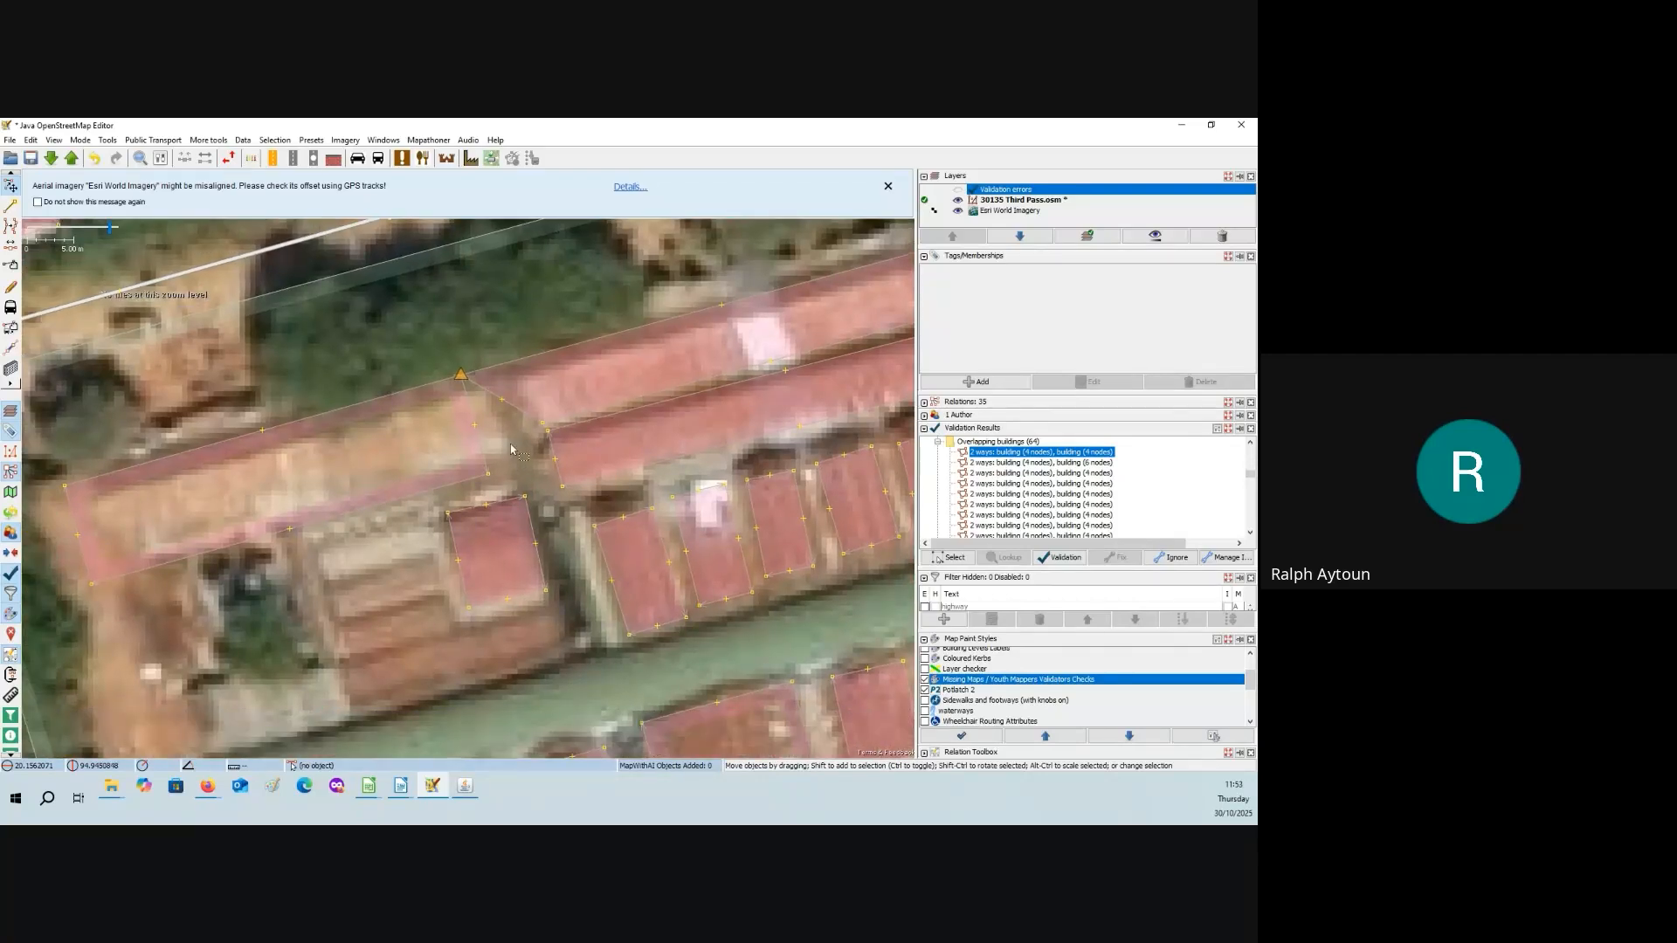
scroll(511, 443, "down", 2)
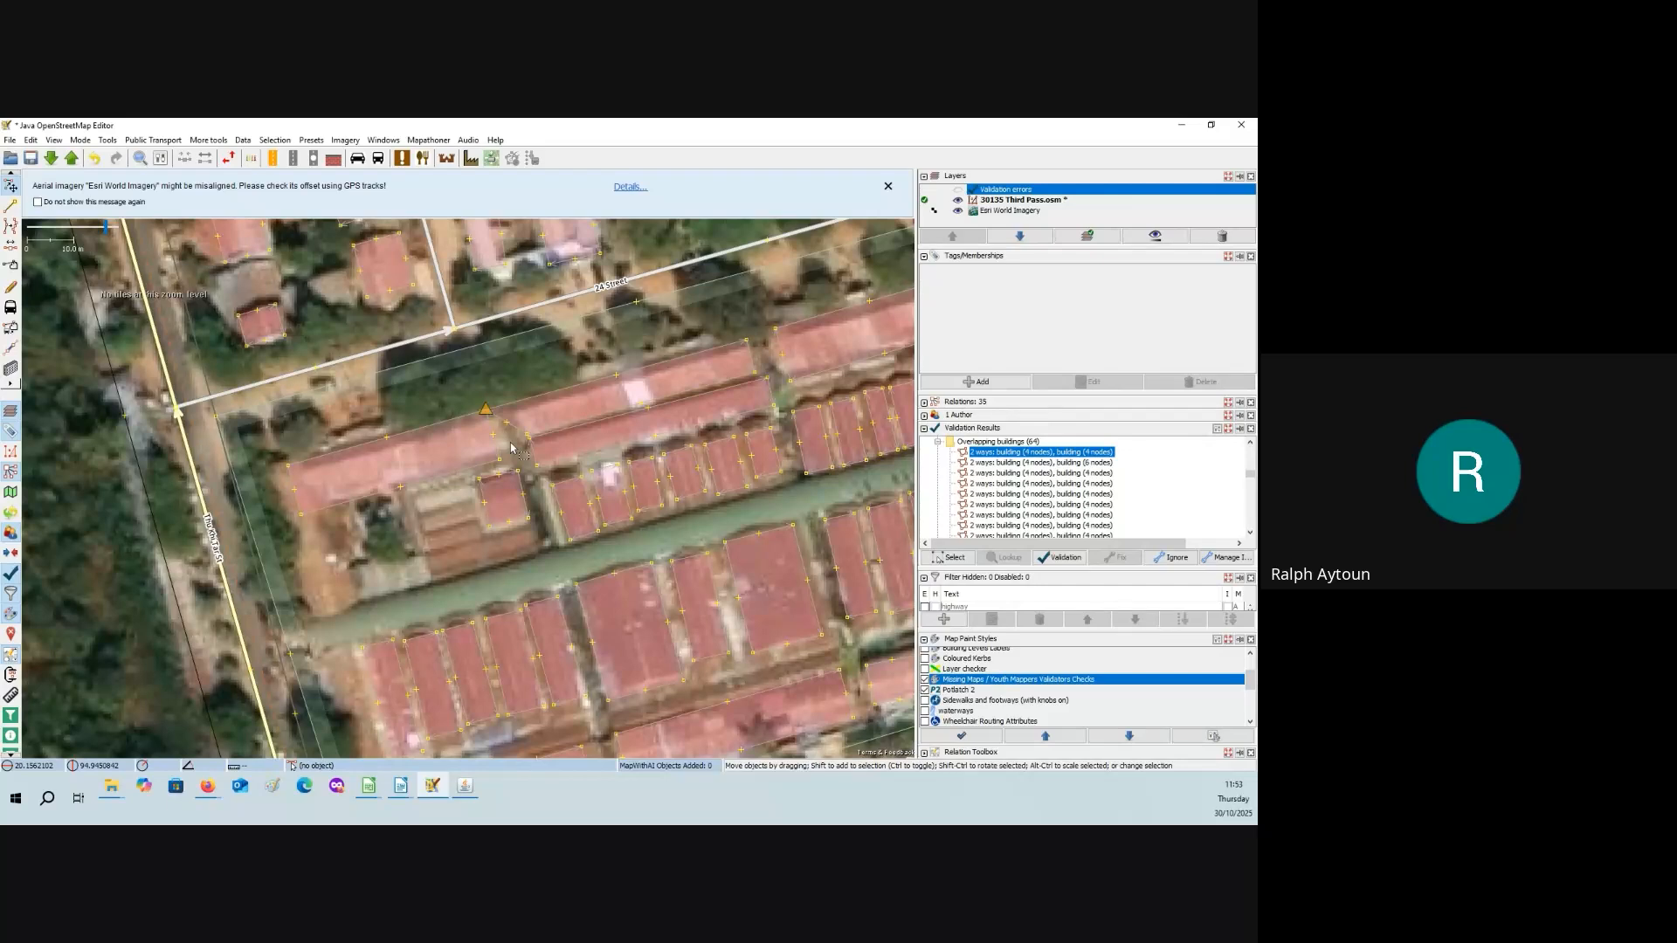